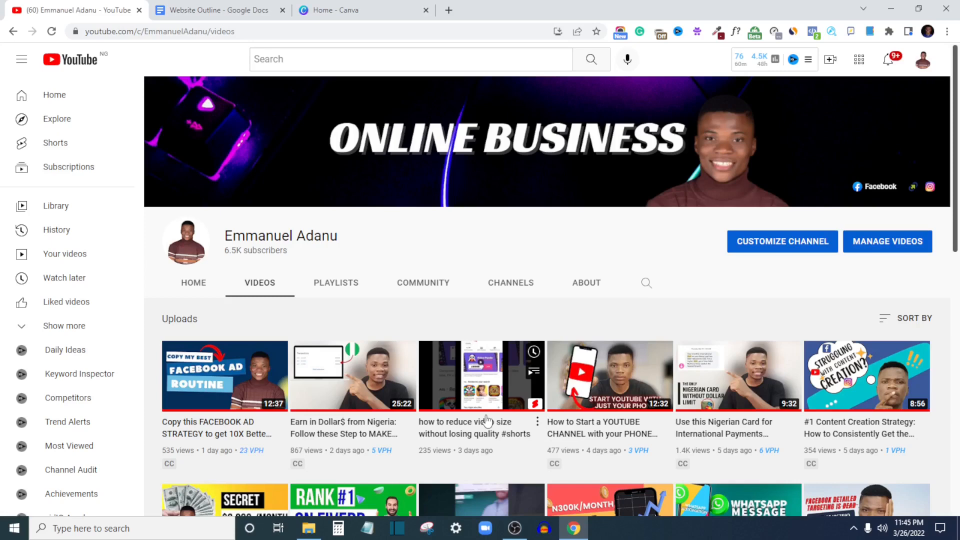
Step: Review the Website Outline document in Google Docs, from the About me text through the links to the Social Media section
left_click(207, 10)
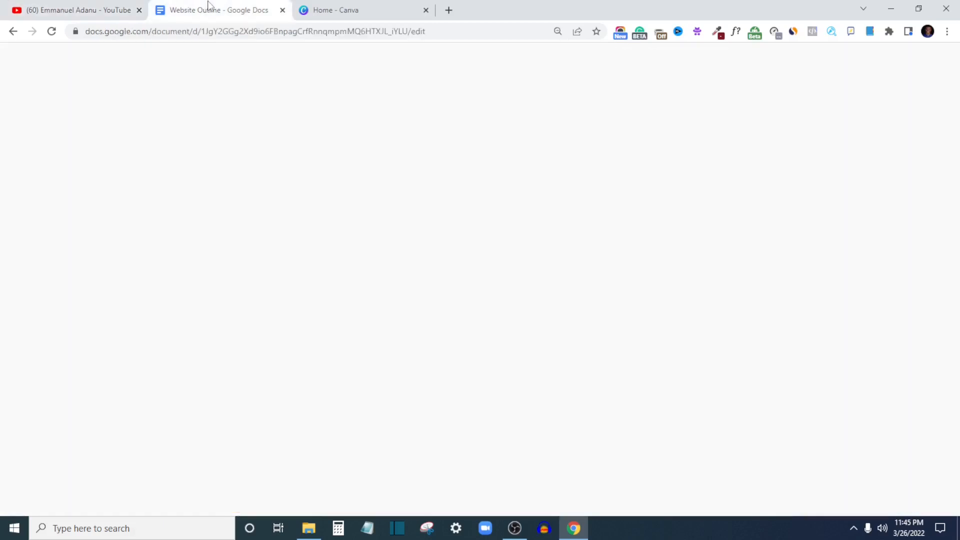
scroll(416, 298, "up", 15)
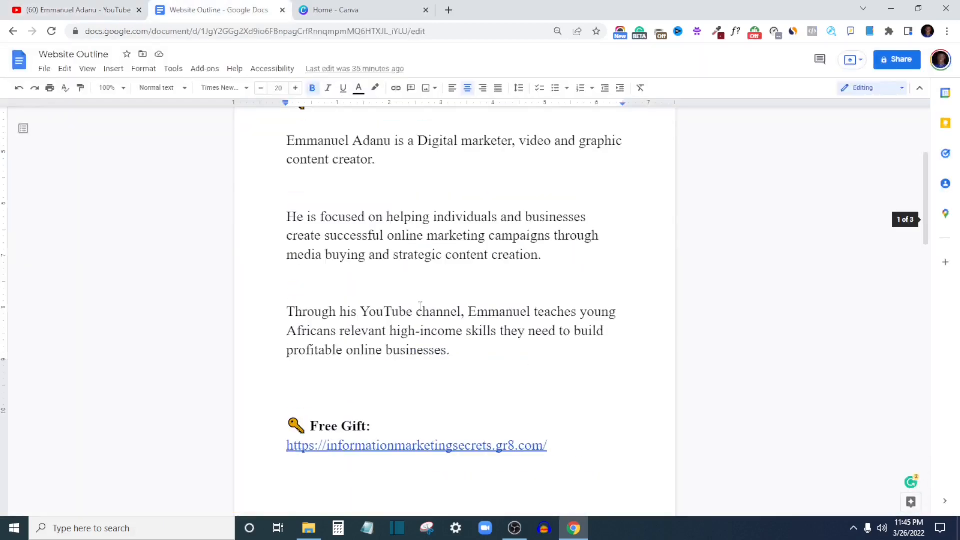
scroll(413, 305, "up", 1)
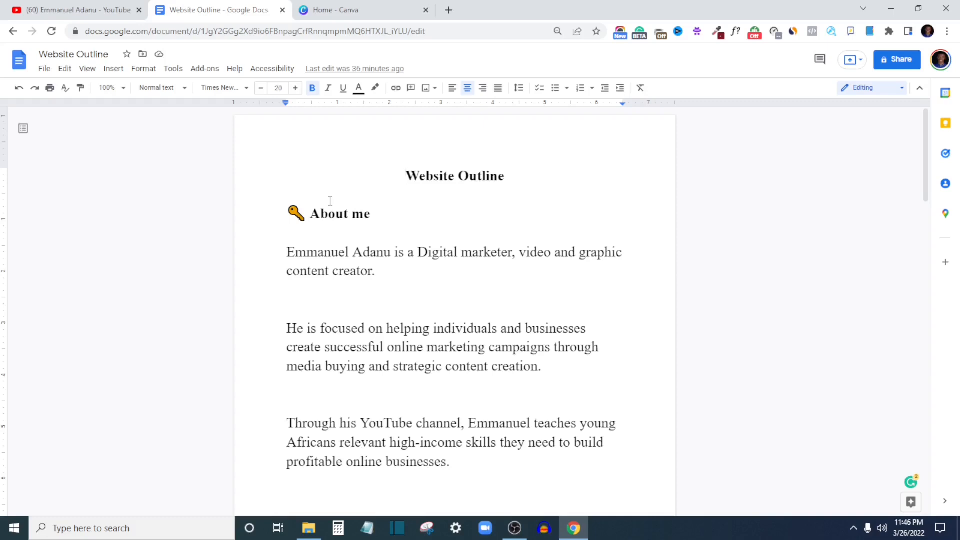
scroll(388, 280, "down", 6)
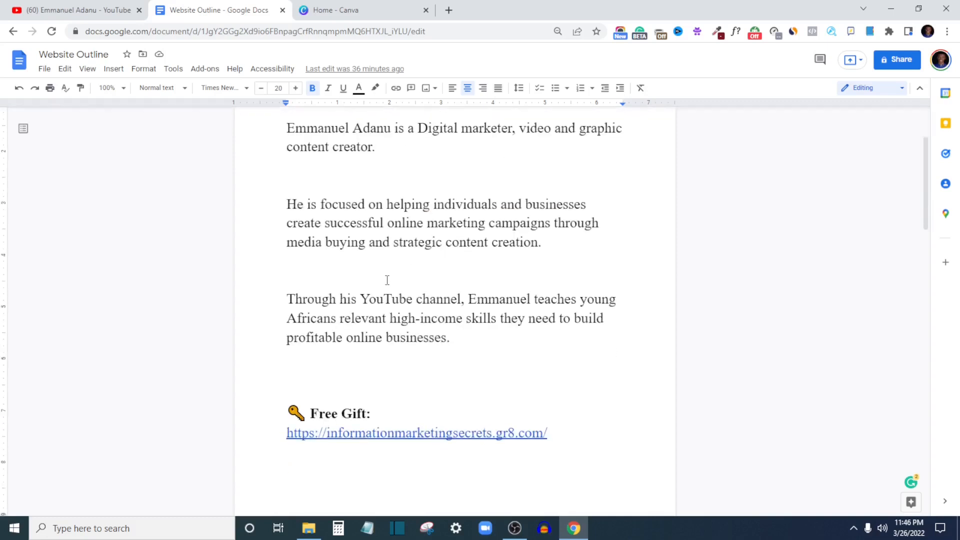
scroll(388, 275, "up", 5)
scroll(386, 270, "down", 13)
scroll(388, 265, "down", 12)
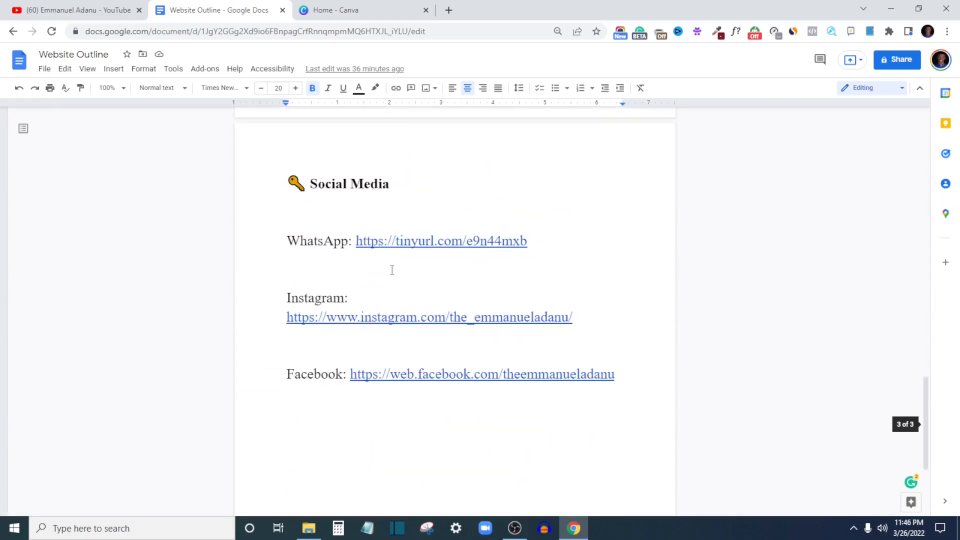
scroll(396, 274, "up", 5)
scroll(398, 274, "up", 20)
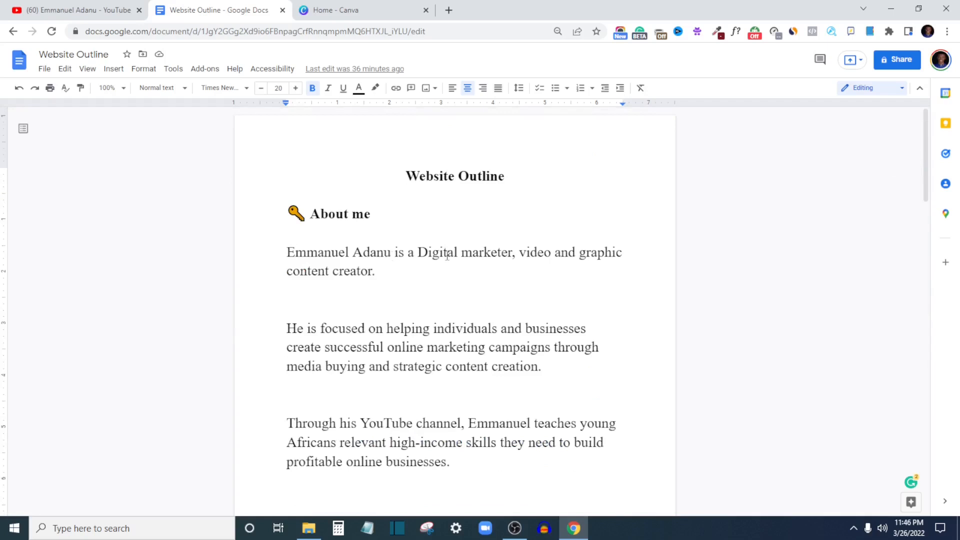
scroll(429, 253, "down", 15)
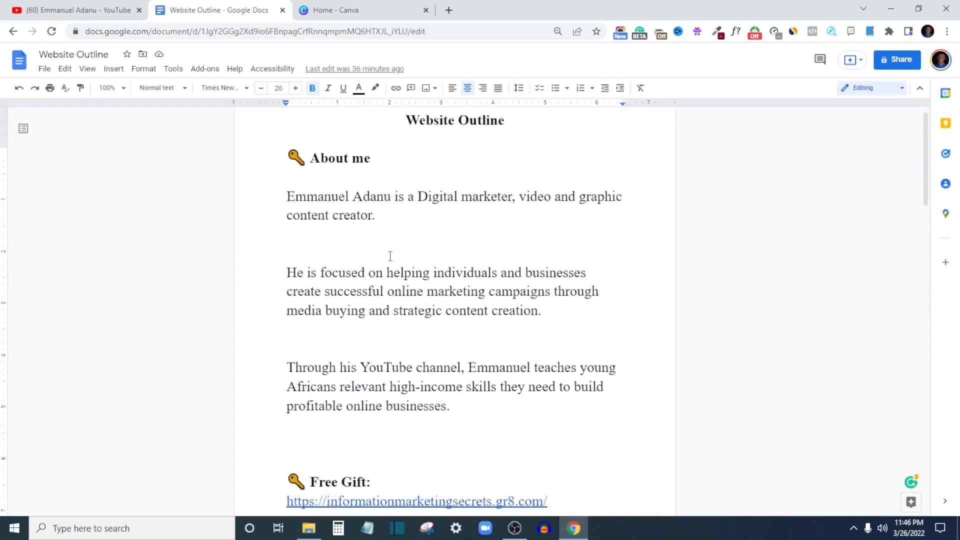
scroll(364, 295, "down", 6)
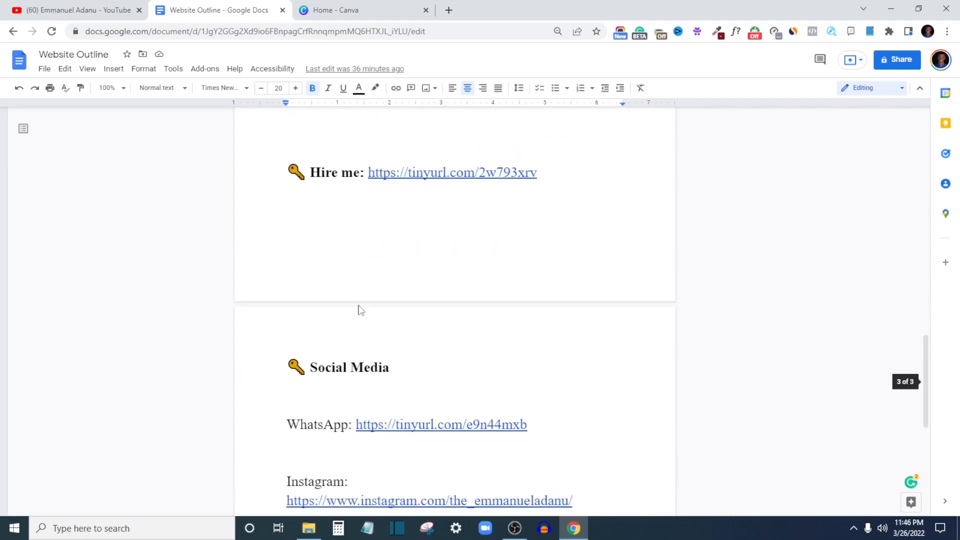
scroll(360, 311, "down", 4)
scroll(358, 310, "up", 10)
scroll(362, 311, "up", 5)
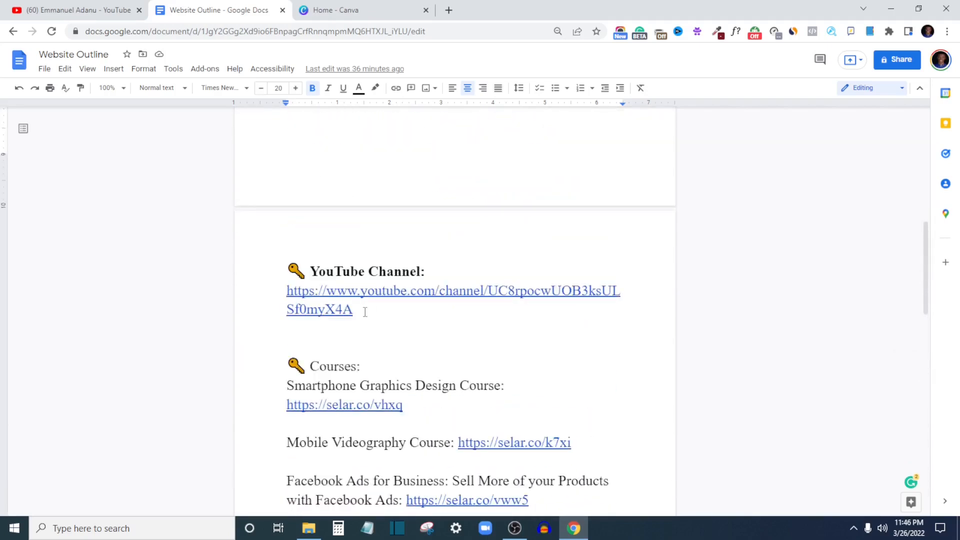
scroll(365, 312, "up", 10)
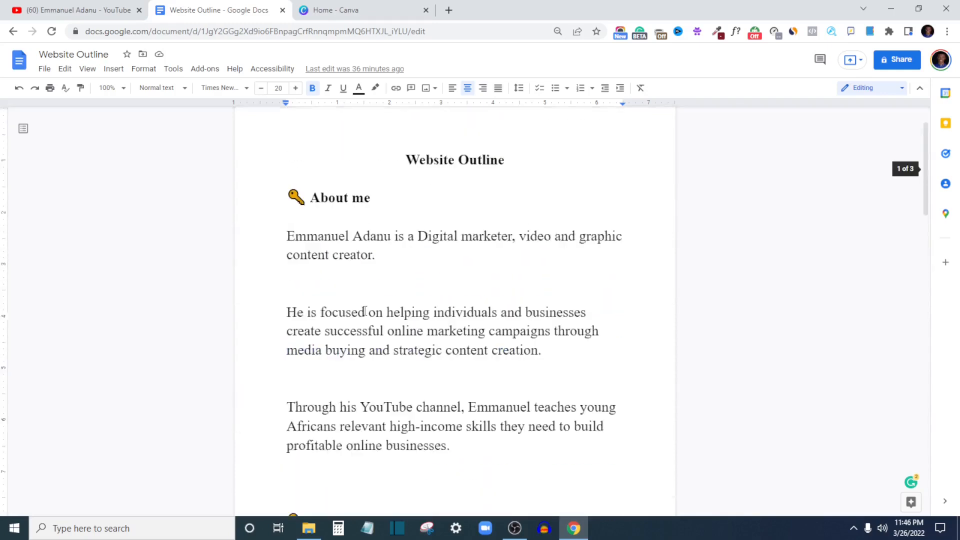
scroll(400, 407, "down", 6)
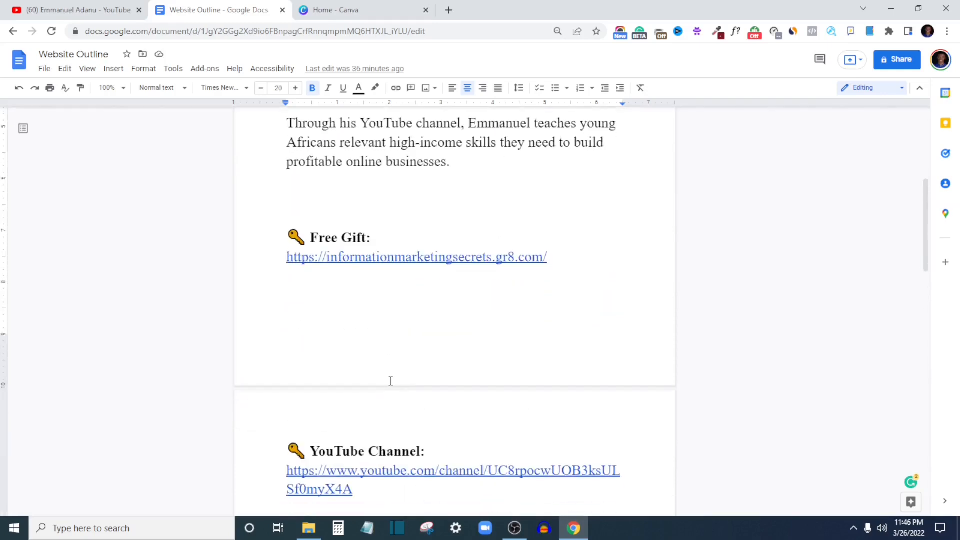
scroll(390, 381, "up", 1)
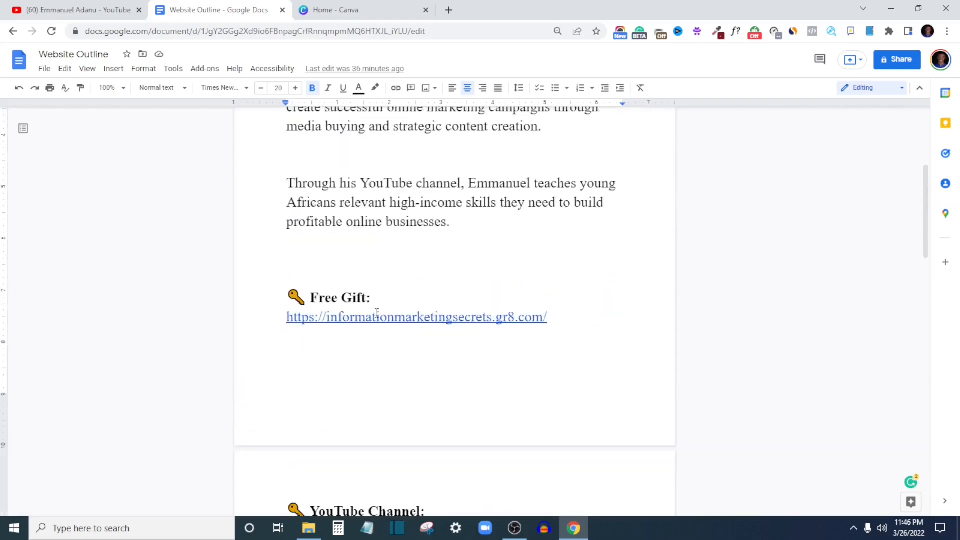
Step: Switch to Canva and search its templates for "mobile websites"
left_click(359, 6)
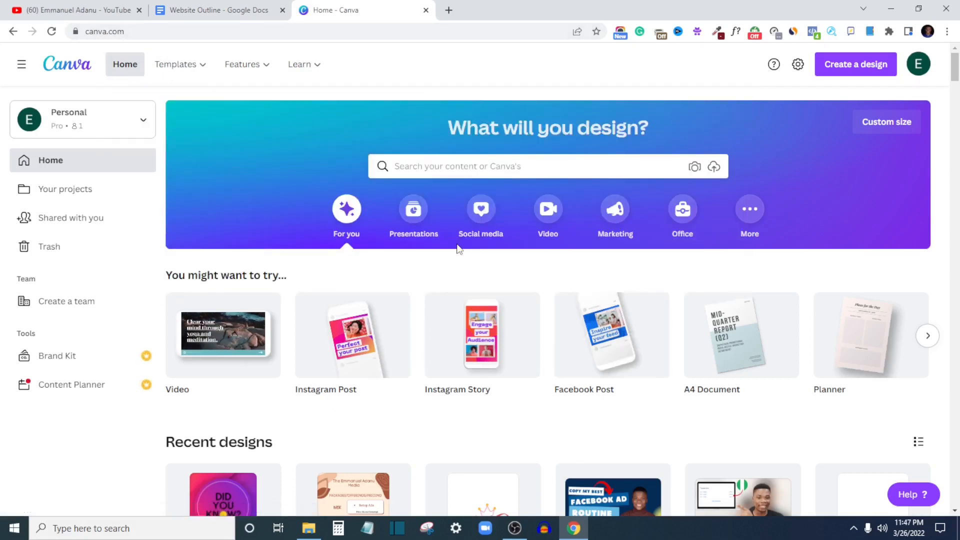
left_click(430, 165)
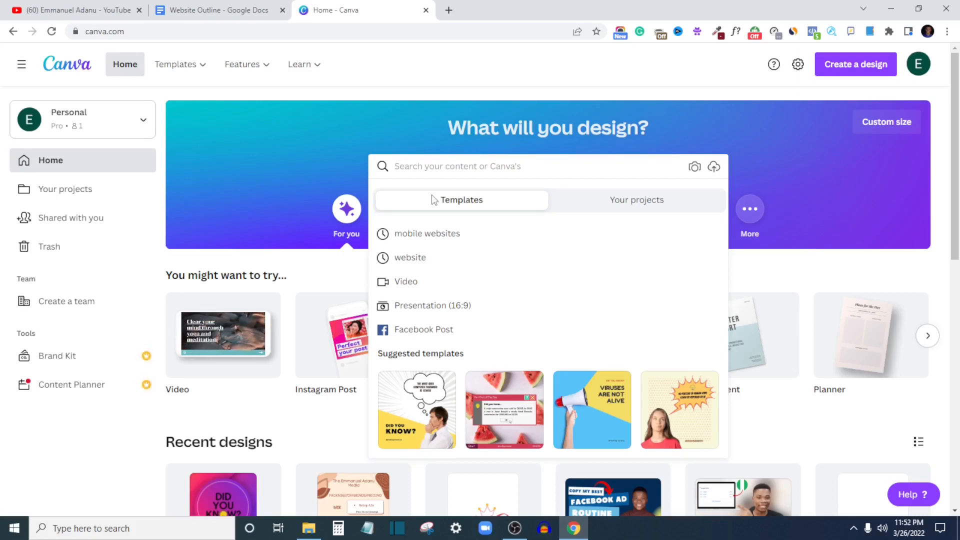
type("mobile websites")
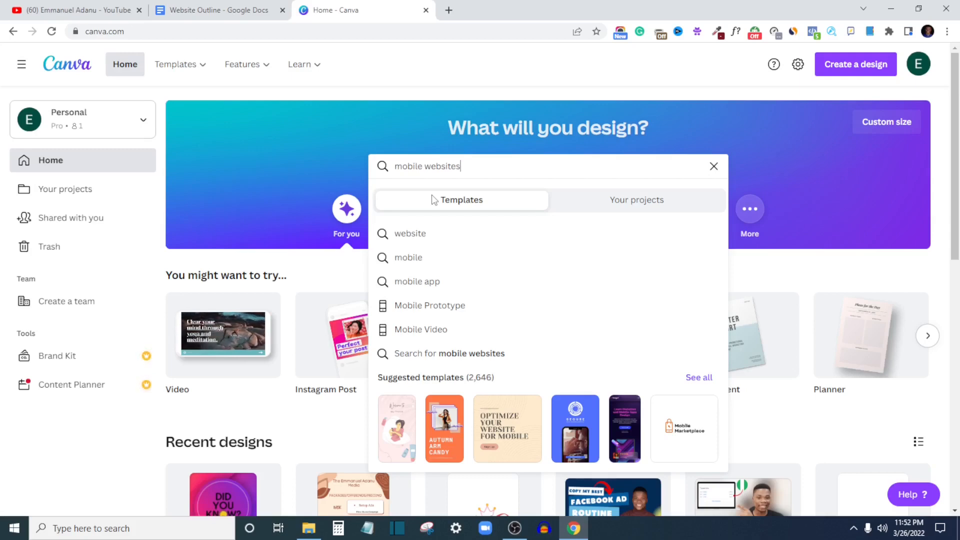
key("Return")
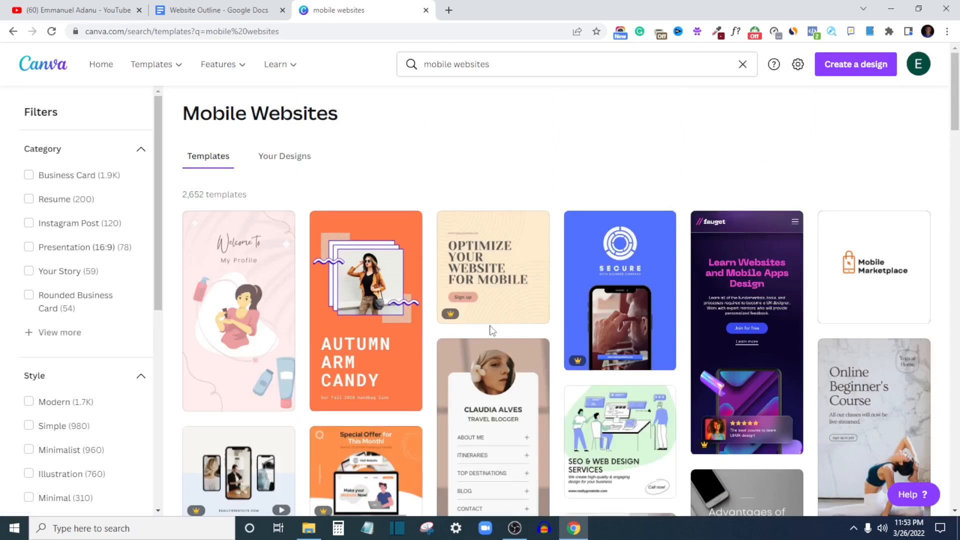
Step: Browse the template results and open the purple fauget "Learn Websites and Mobile Apps Design" template for editing
scroll(490, 330, "down", 8)
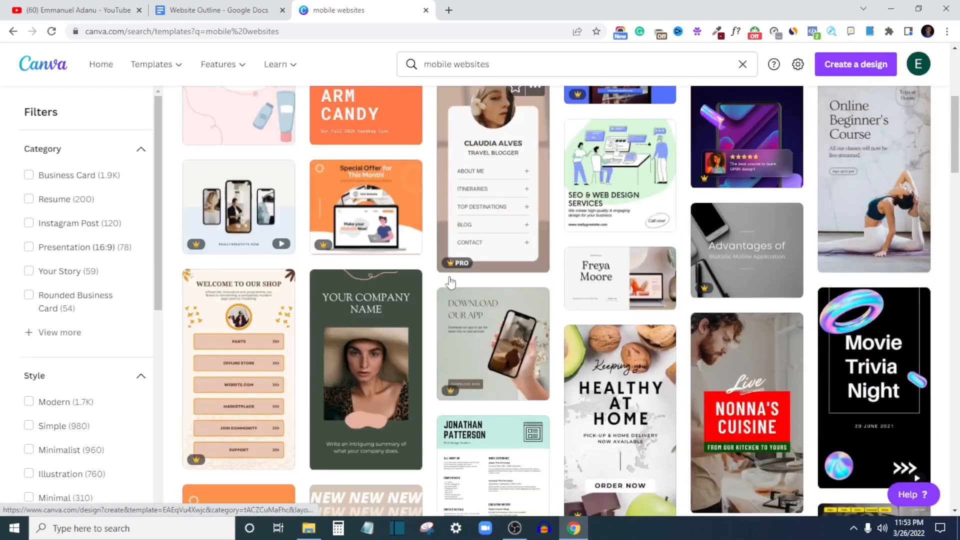
scroll(474, 292, "down", 2)
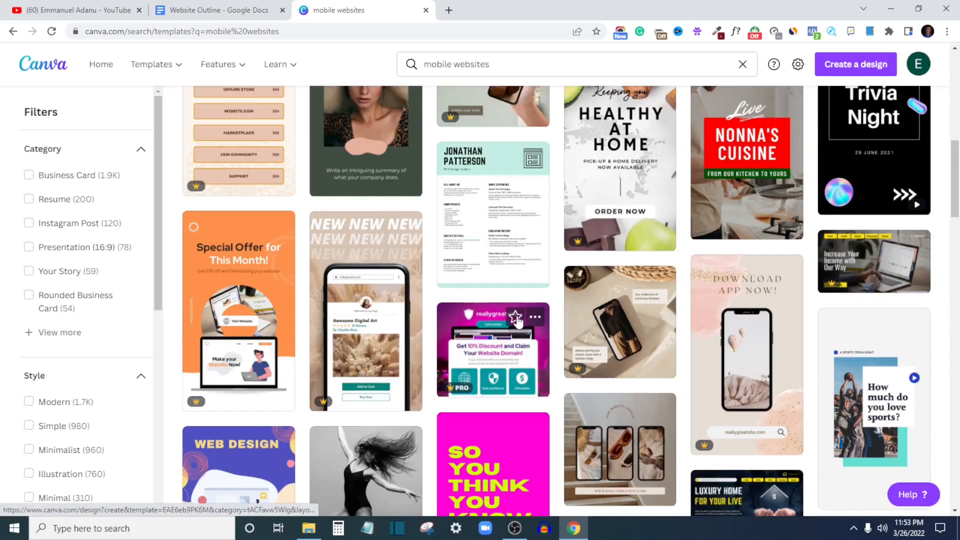
scroll(518, 320, "up", 10)
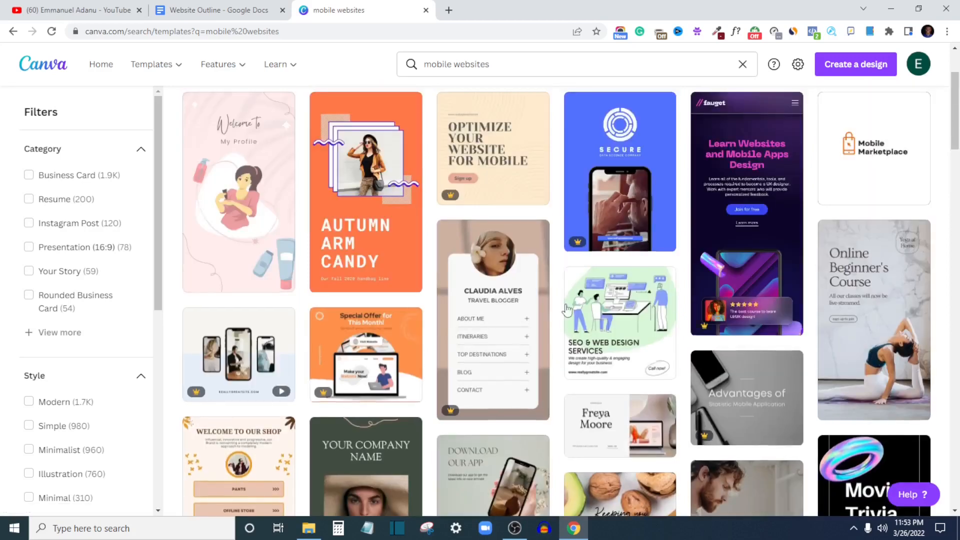
left_click(746, 220)
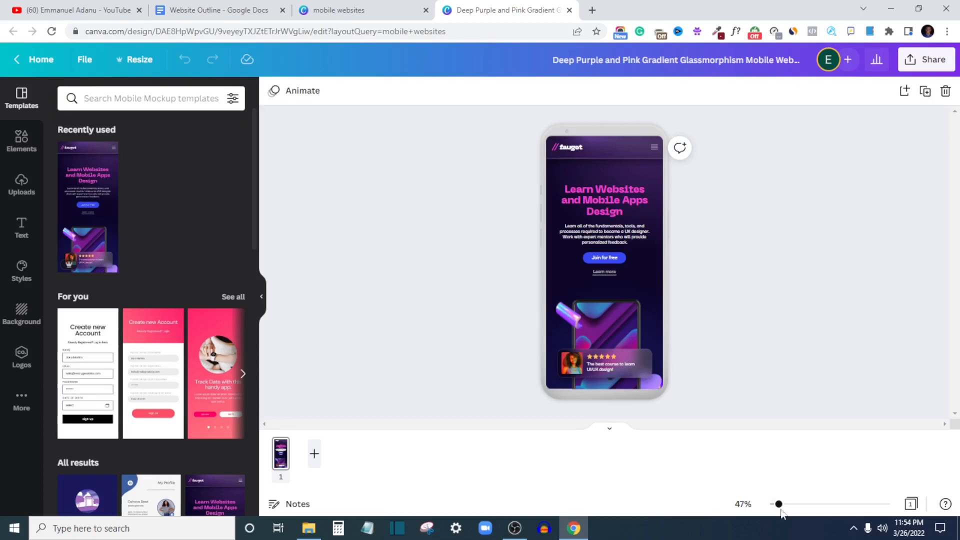
Step: Replace the "fauget" header text with the site owner's full name and widen its text box to fit one line
left_click_drag(779, 510, 810, 515)
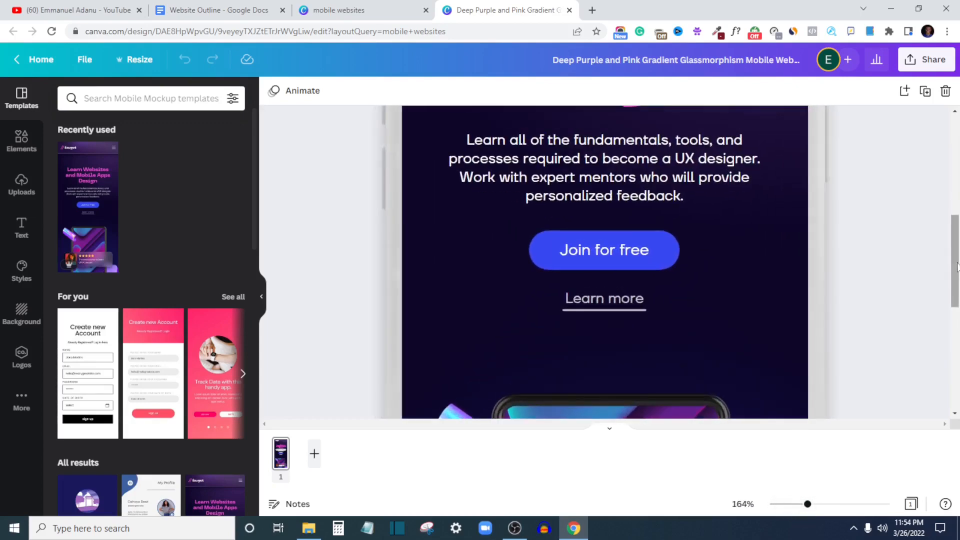
left_click_drag(956, 267, 956, 175)
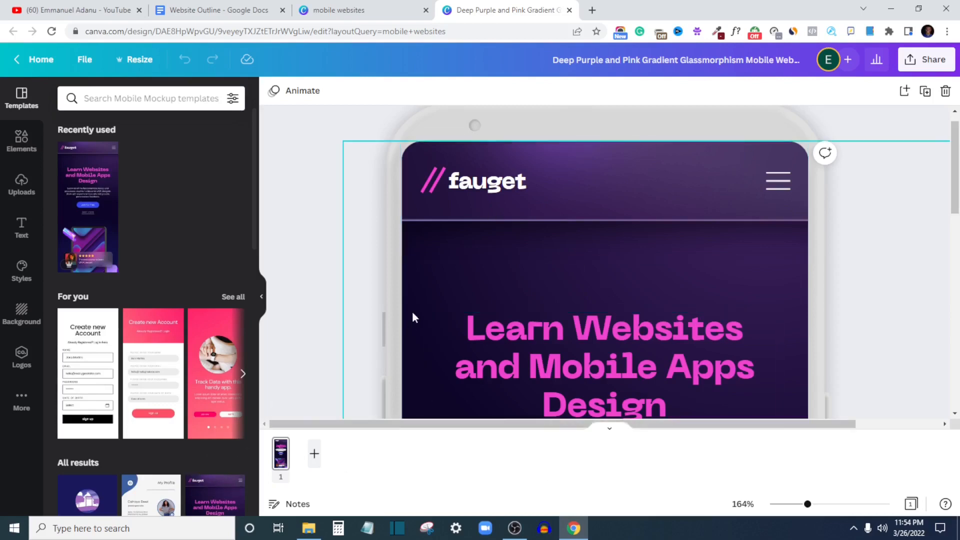
double_click(492, 182)
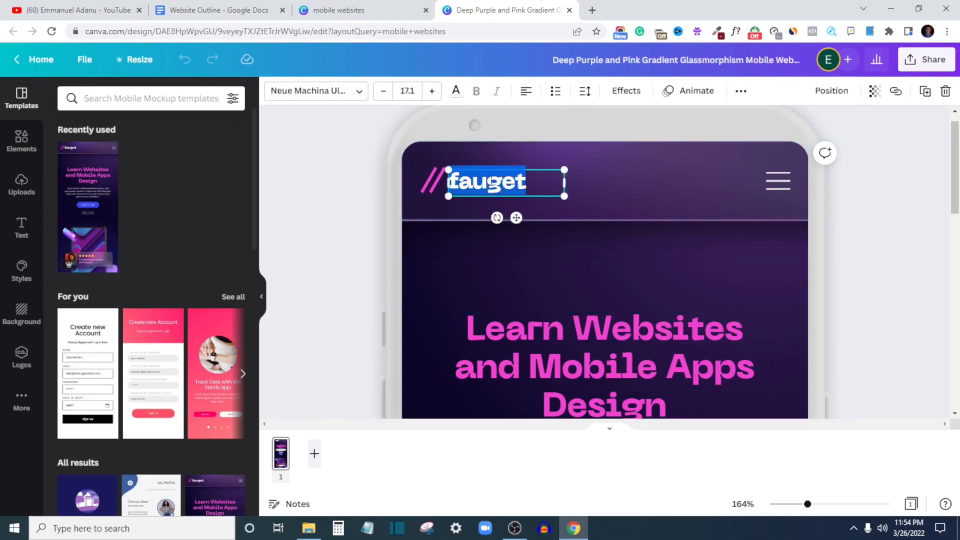
type("E")
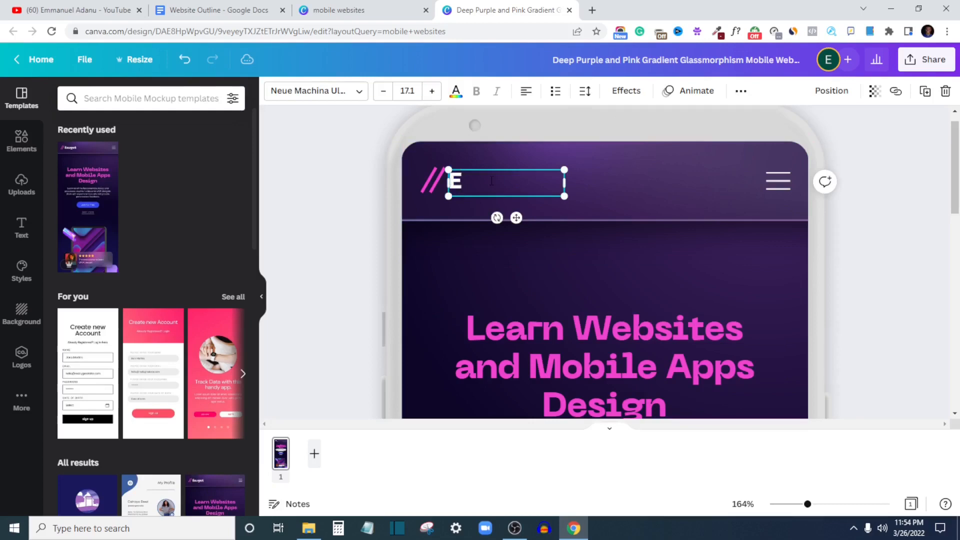
type("mmanuel")
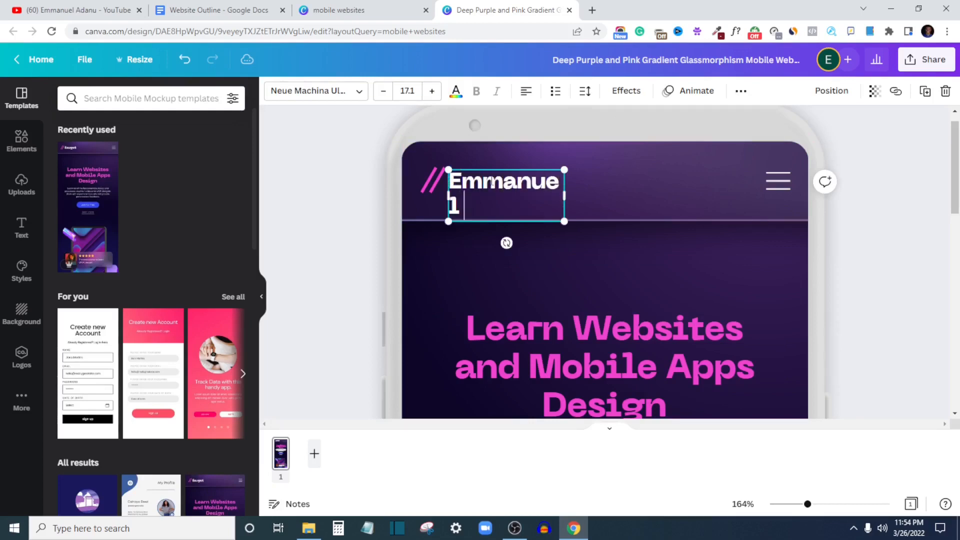
type(" Adanu")
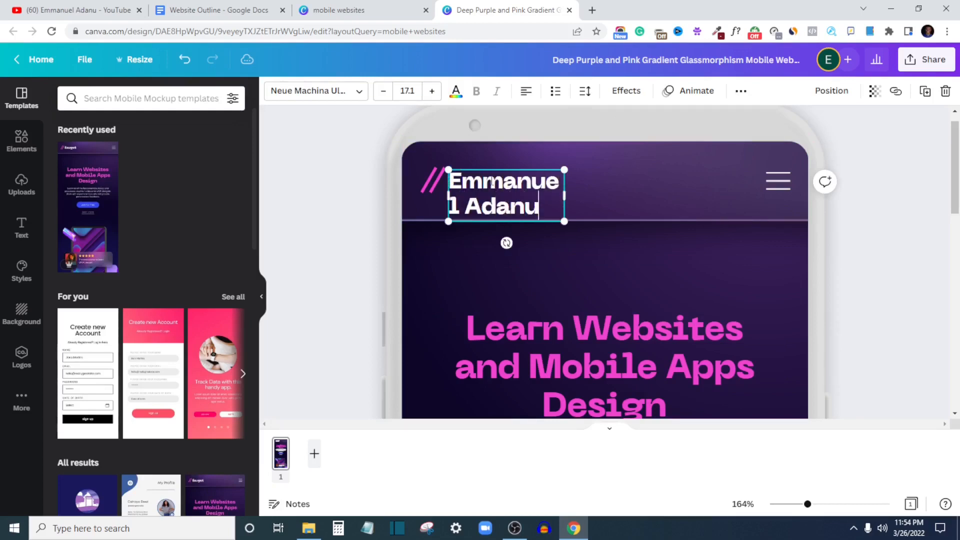
left_click_drag(564, 195, 671, 197)
left_click(865, 193)
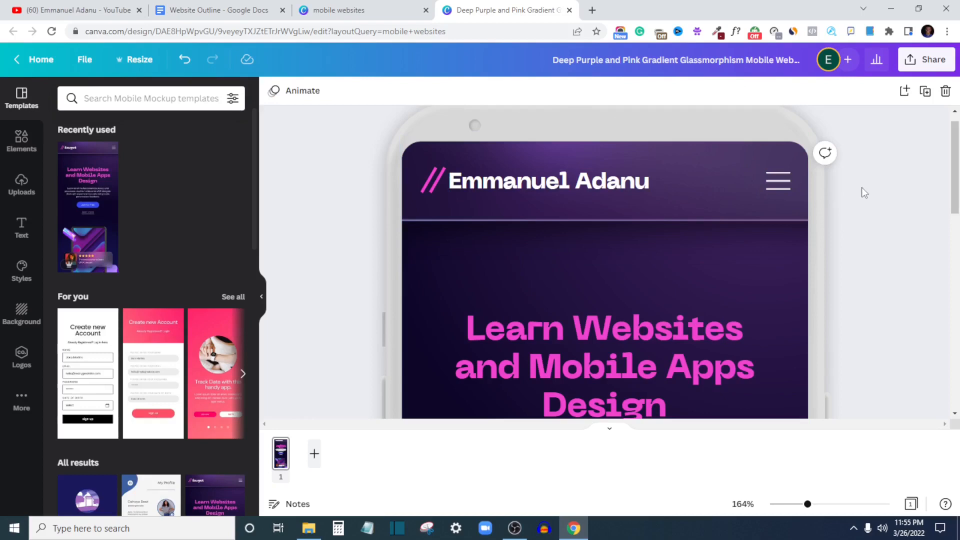
Step: Replace the pink "Learn Websites and Mobile Apps Design" headline with "Welcome to my Page"
scroll(766, 259, "down", 3)
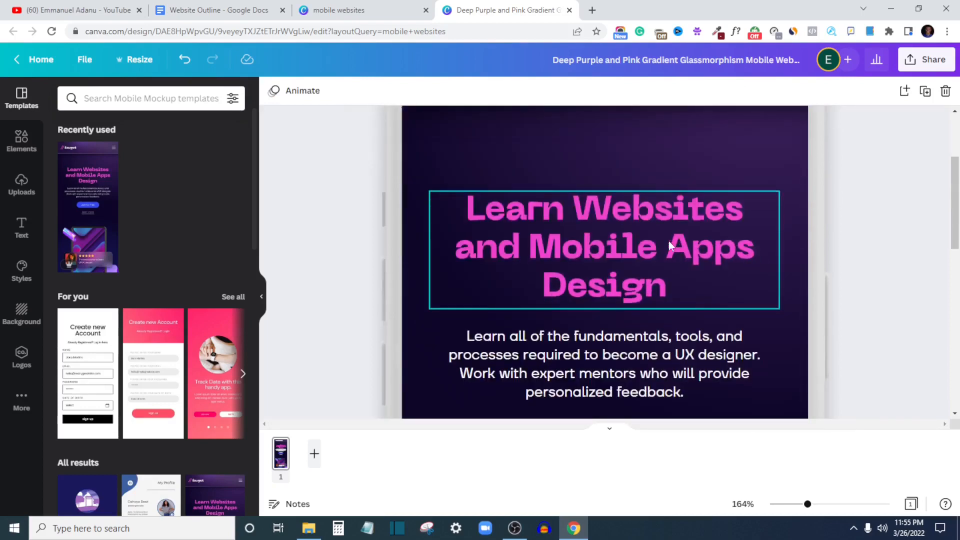
left_click(644, 257)
double_click(644, 257)
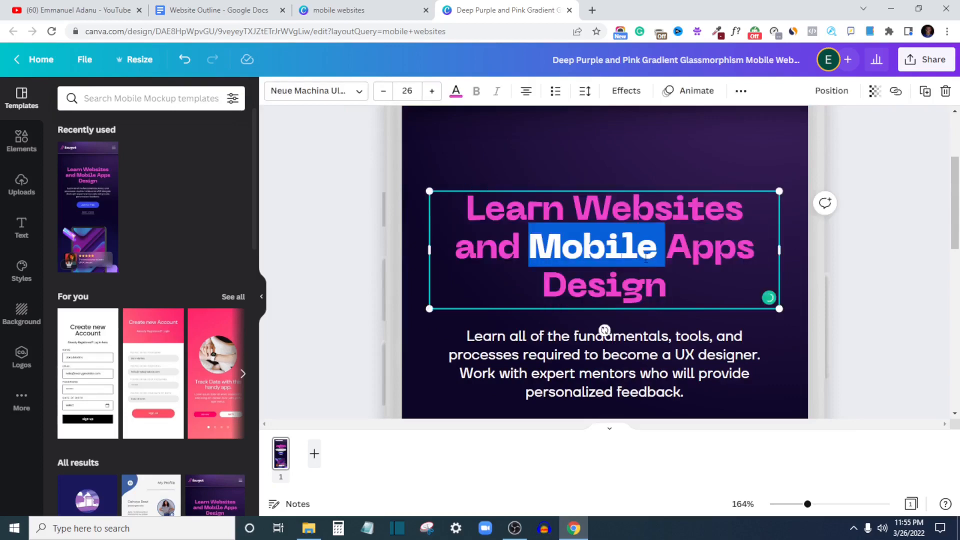
triple_click(645, 258)
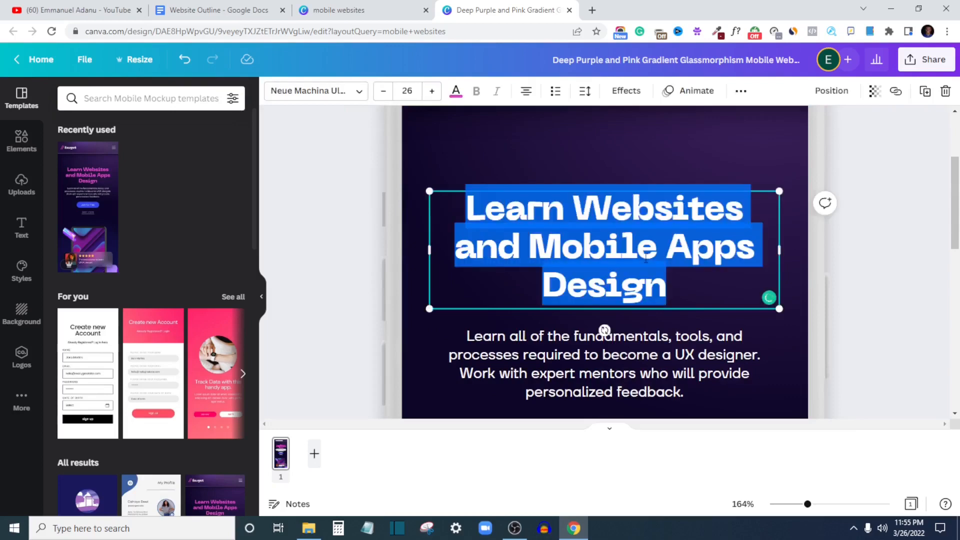
type("Wel")
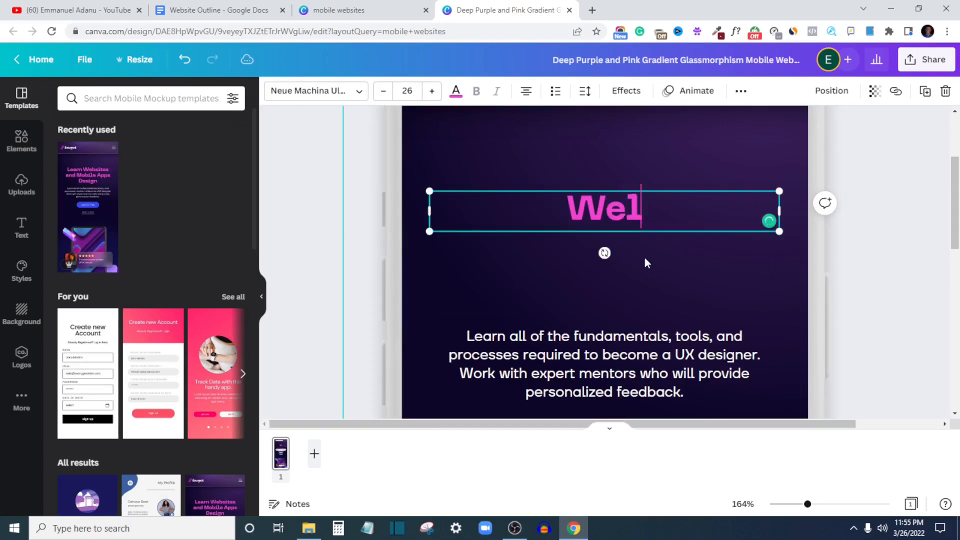
type("come ")
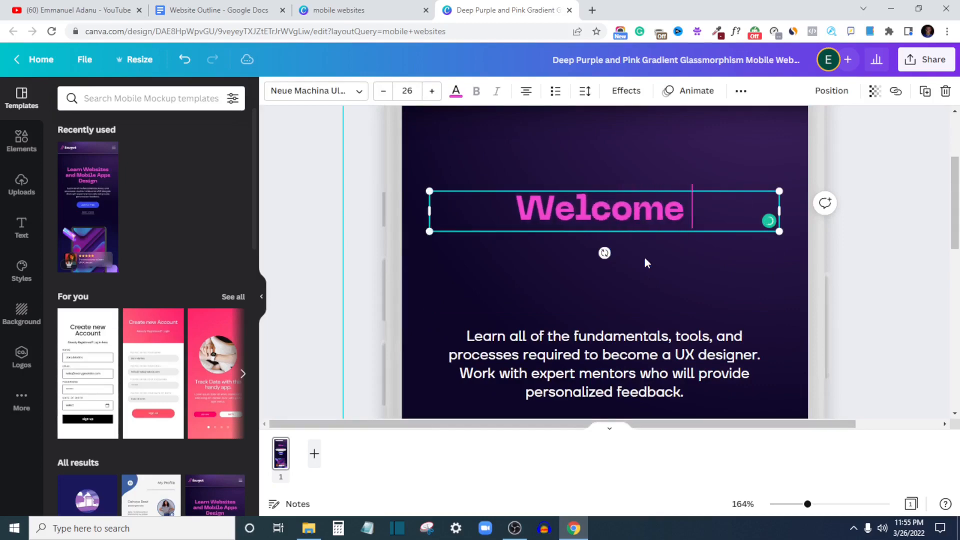
type("to my")
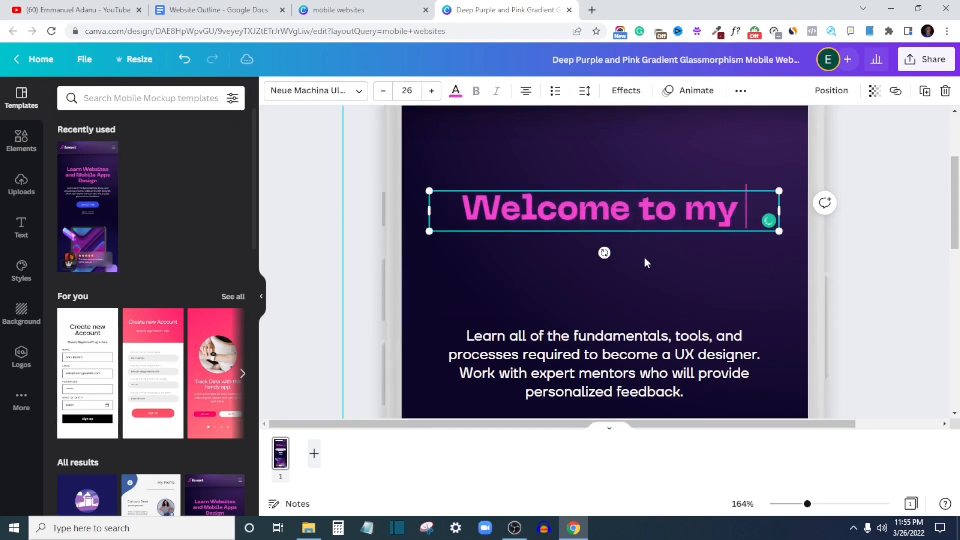
type(" Page")
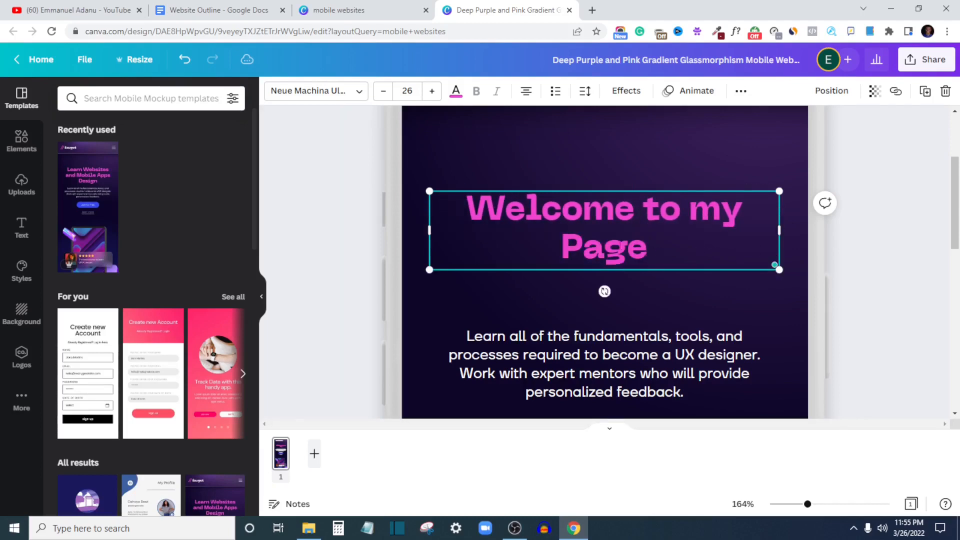
Step: Reduce the font size of the whole "Welcome to my Page" headline to 23
key("ctrl+a")
left_click(380, 91)
left_click(380, 91)
left_click(380, 91)
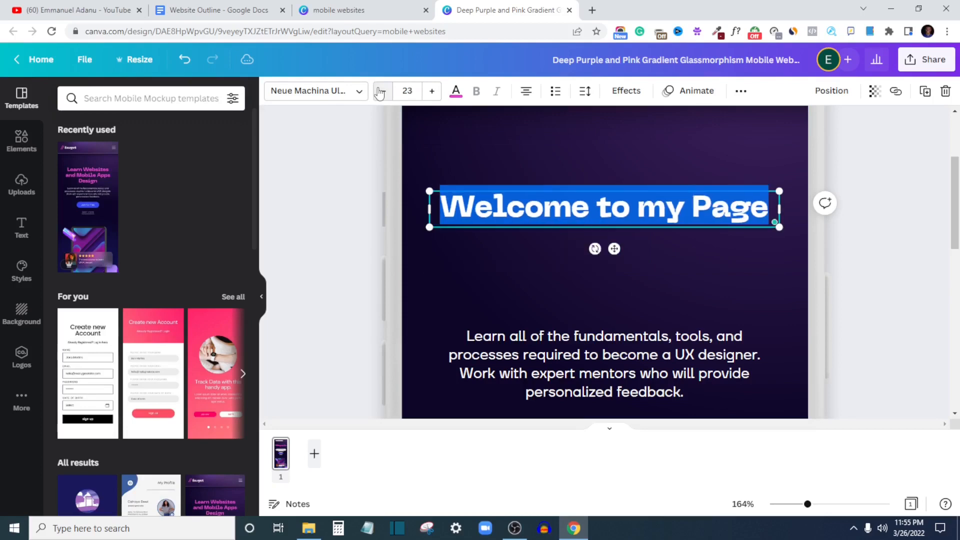
Step: Move the "Welcome to my Page" headline up, closer to the header bar
left_click(828, 218)
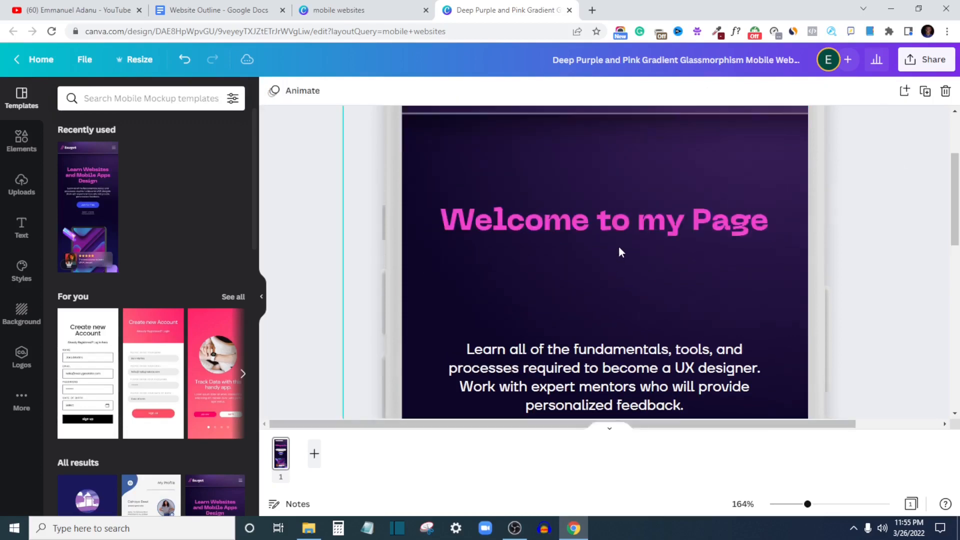
scroll(617, 242, "up", 2)
left_click_drag(618, 262, 622, 226)
left_click(898, 235)
scroll(853, 281, "down", 3)
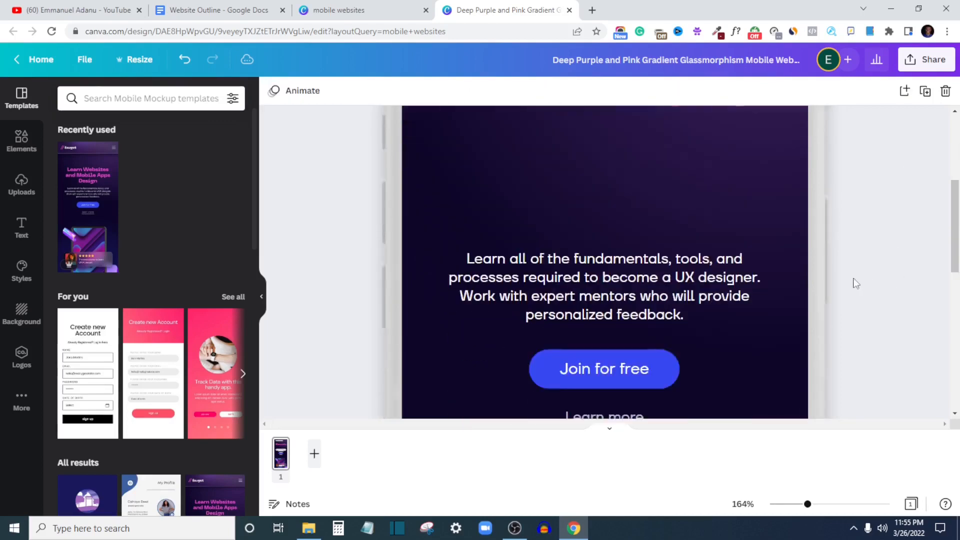
scroll(839, 310, "up", 3)
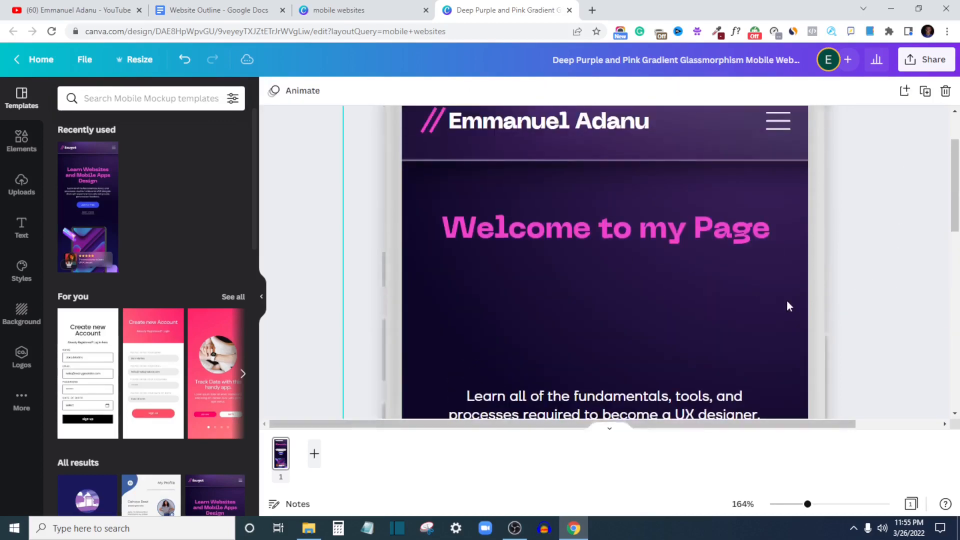
scroll(780, 300, "down", 3)
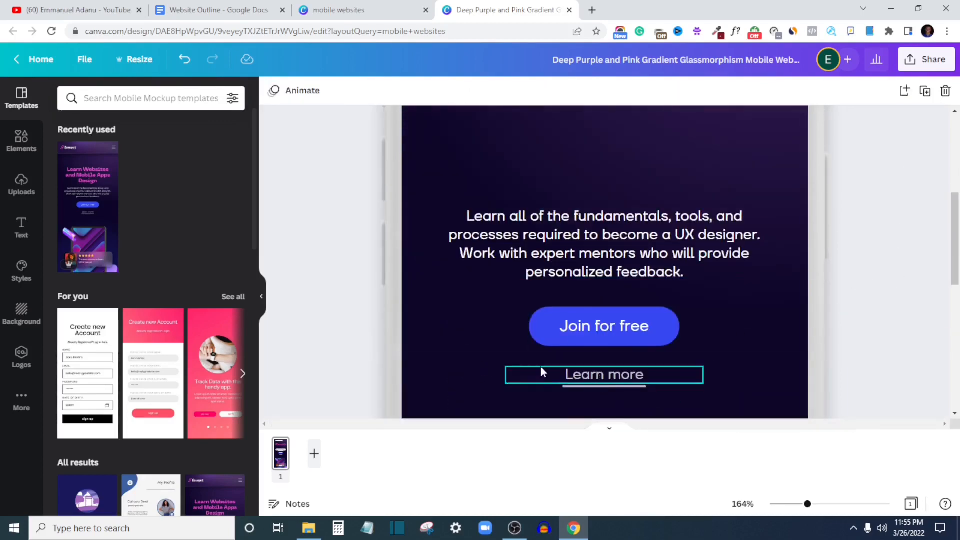
left_click_drag(580, 388, 610, 397)
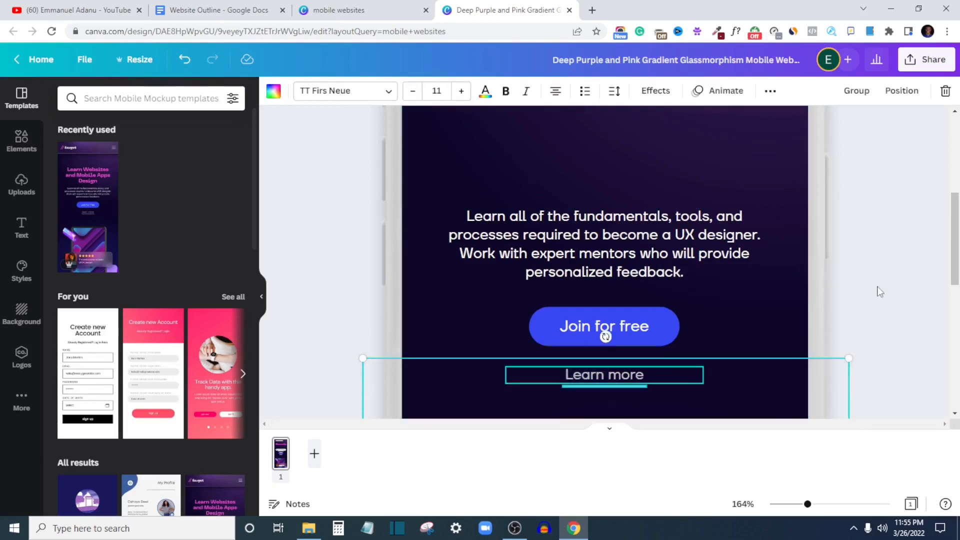
left_click(877, 286)
left_click(633, 376)
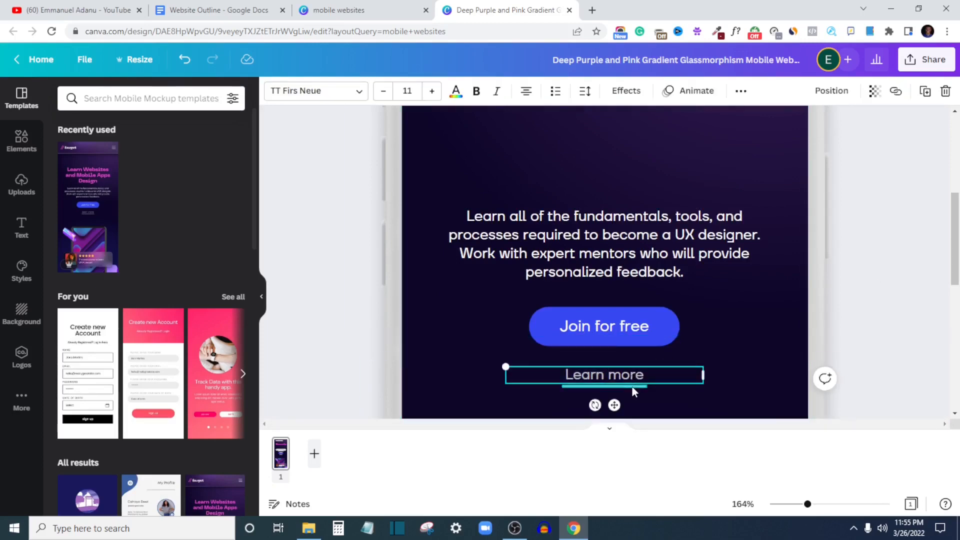
left_click(631, 388, "shift")
right_click(631, 388)
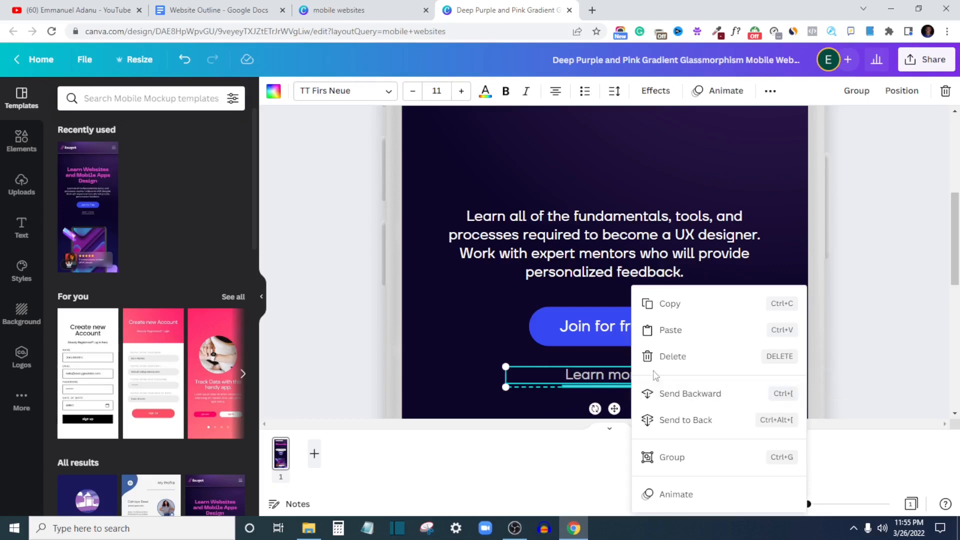
left_click(480, 346)
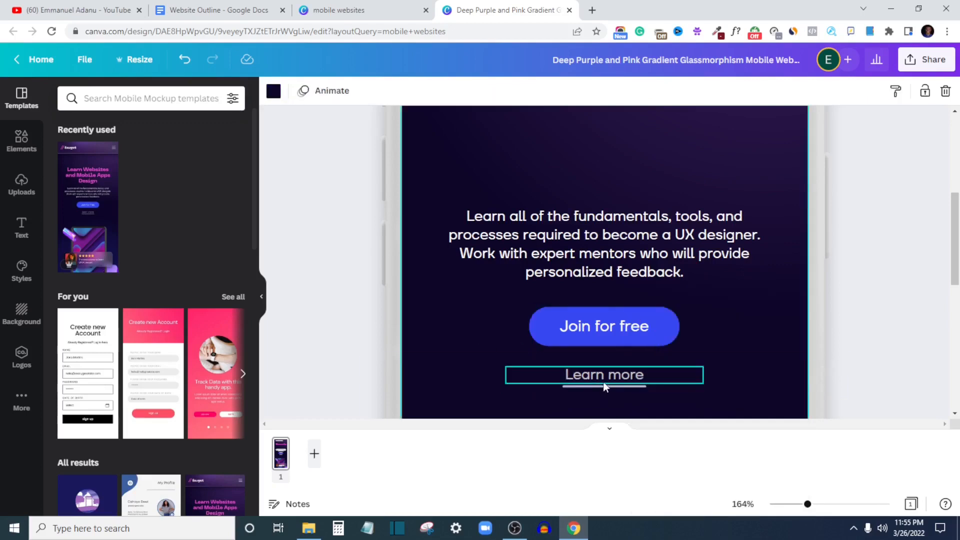
Step: Group the "Learn more" text below the "Join for free" button with its underline
left_click(603, 381)
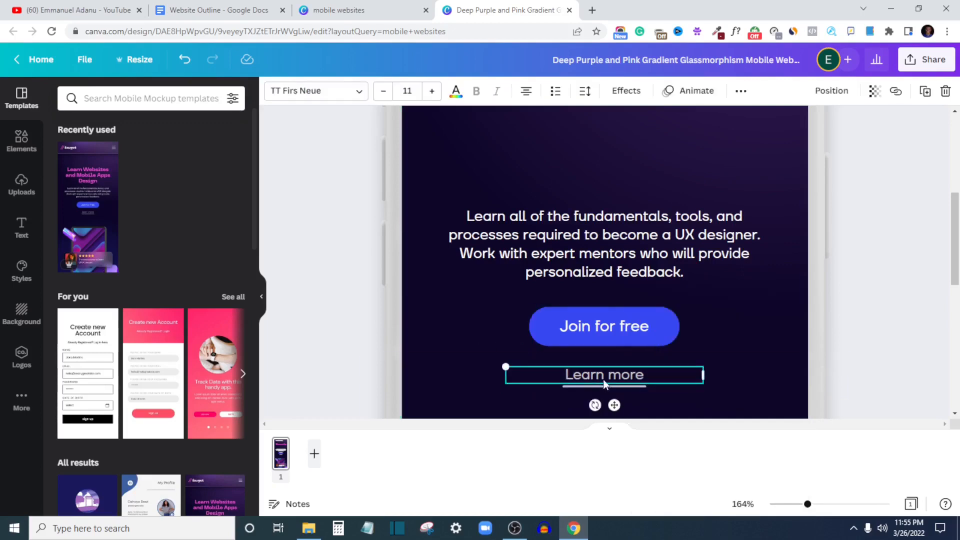
left_click(636, 389, "shift")
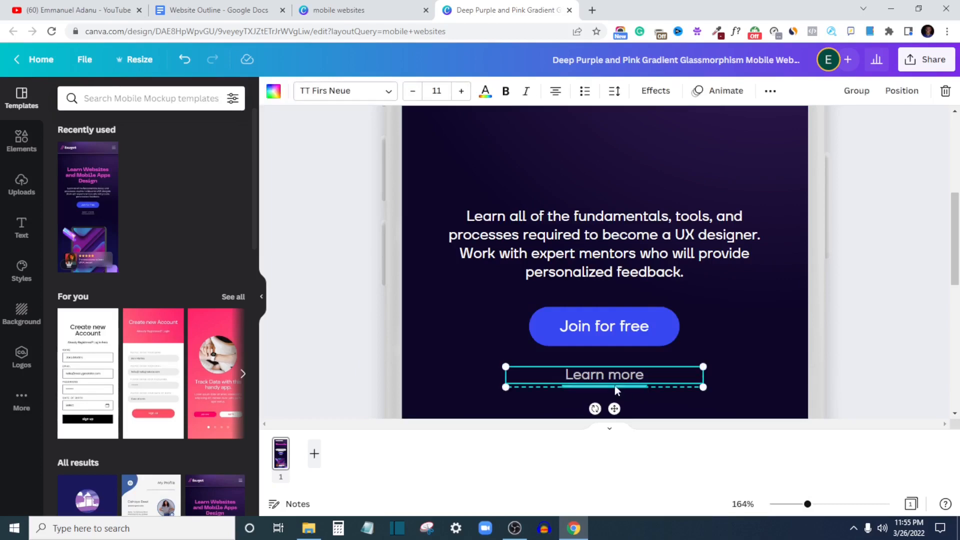
right_click(624, 383)
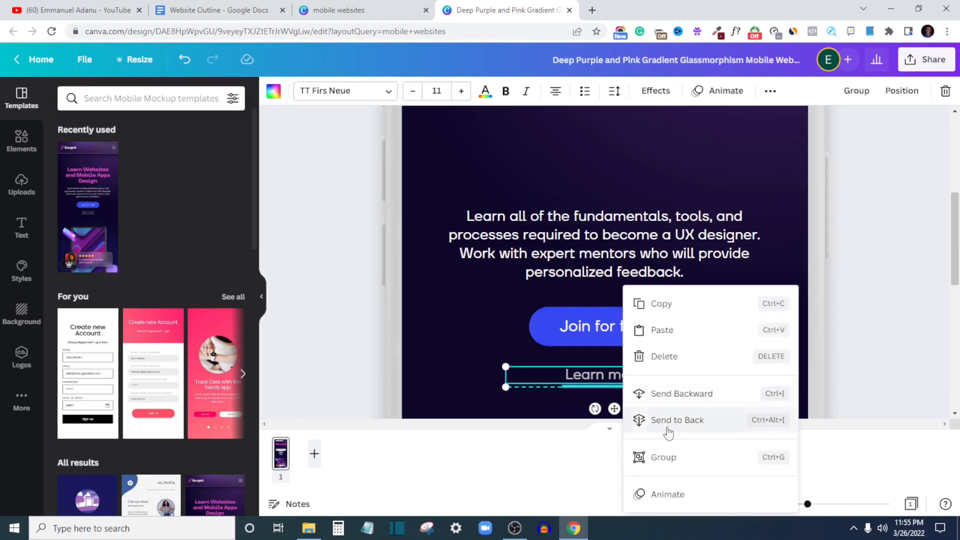
left_click(669, 455)
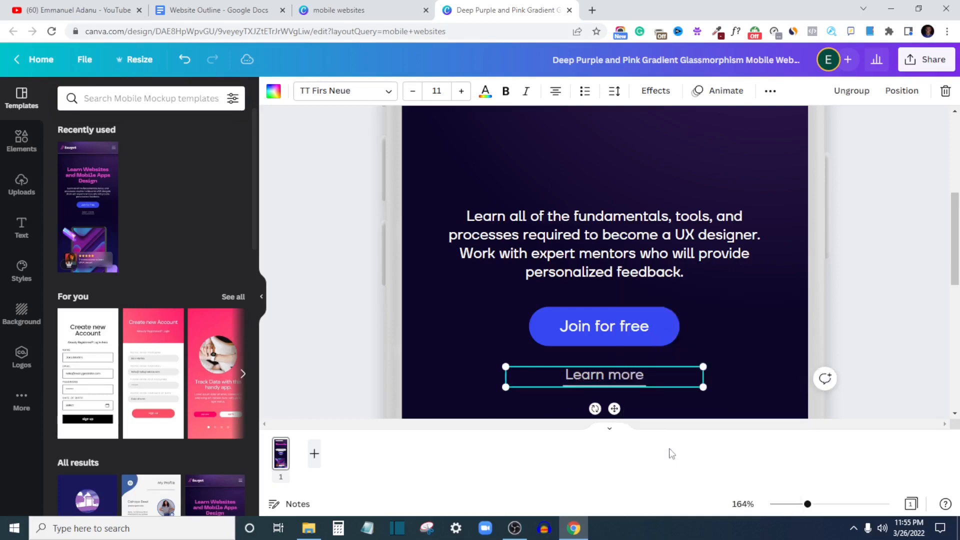
Step: Duplicate the grouped "Learn more" link and center the copy below the "Welcome to my Page" headline
key("ctrl+d")
left_click_drag(645, 403, 572, 167)
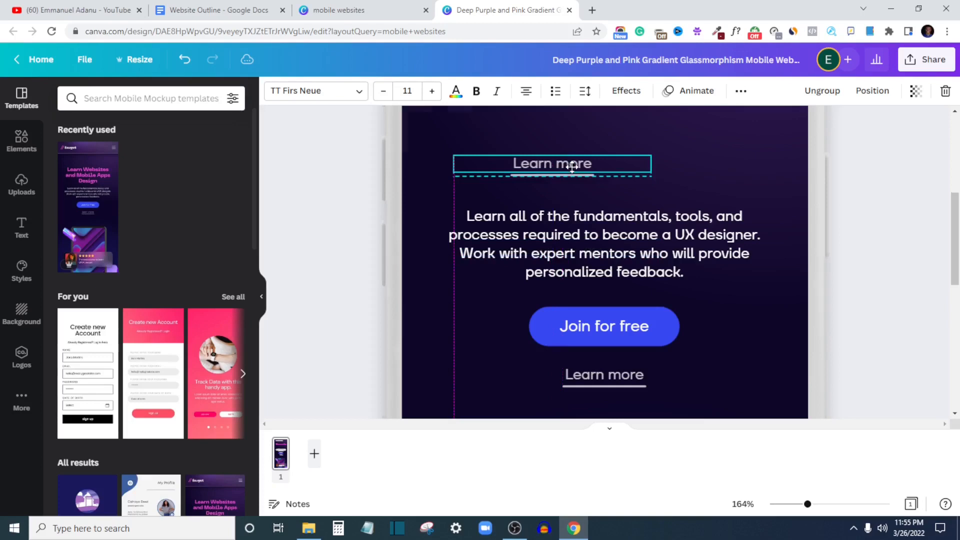
scroll(577, 314, "up", 4)
left_click_drag(579, 344, 629, 299)
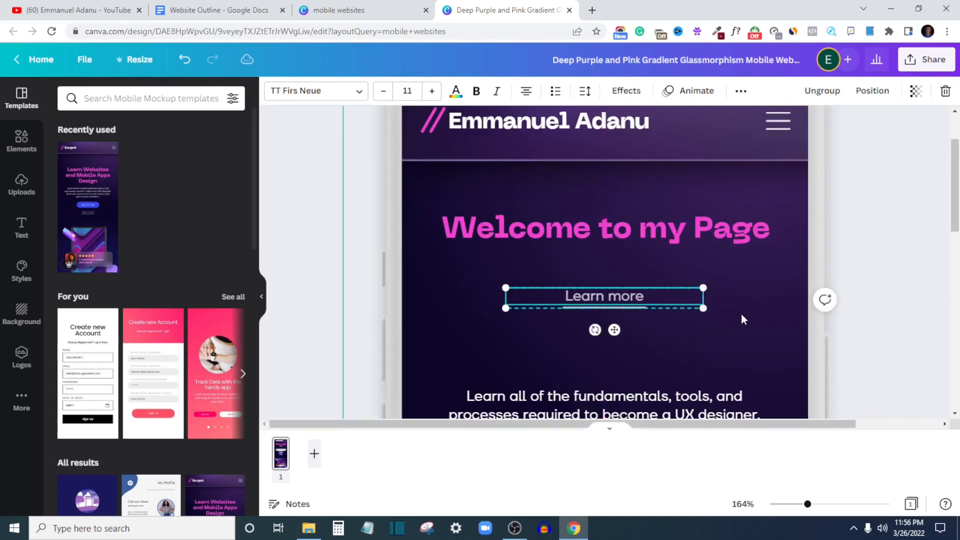
Step: Replace the text of the copied "Learn more" link below the headline with "About me"
left_click(623, 301)
double_click(624, 298)
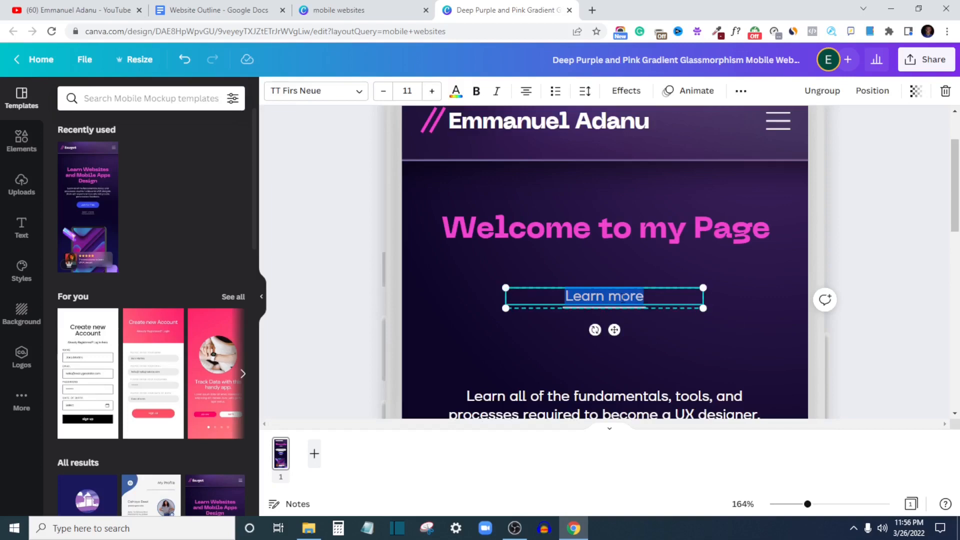
type("Abou")
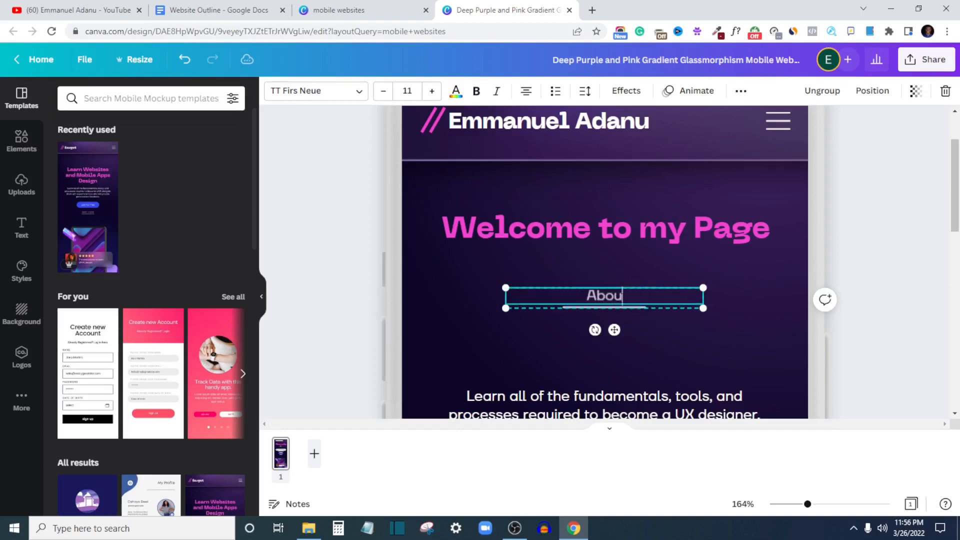
type("t me")
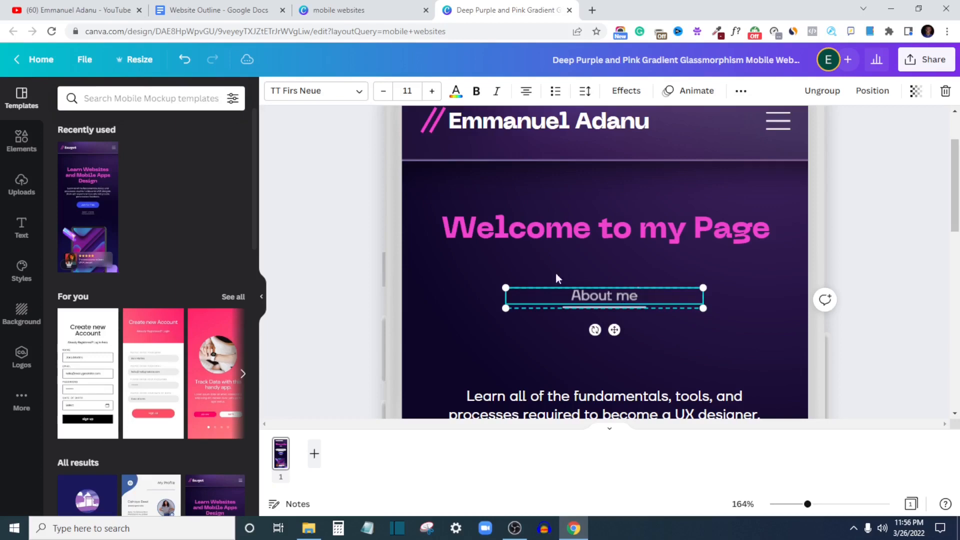
left_click(845, 236)
scroll(845, 236, "down", 1)
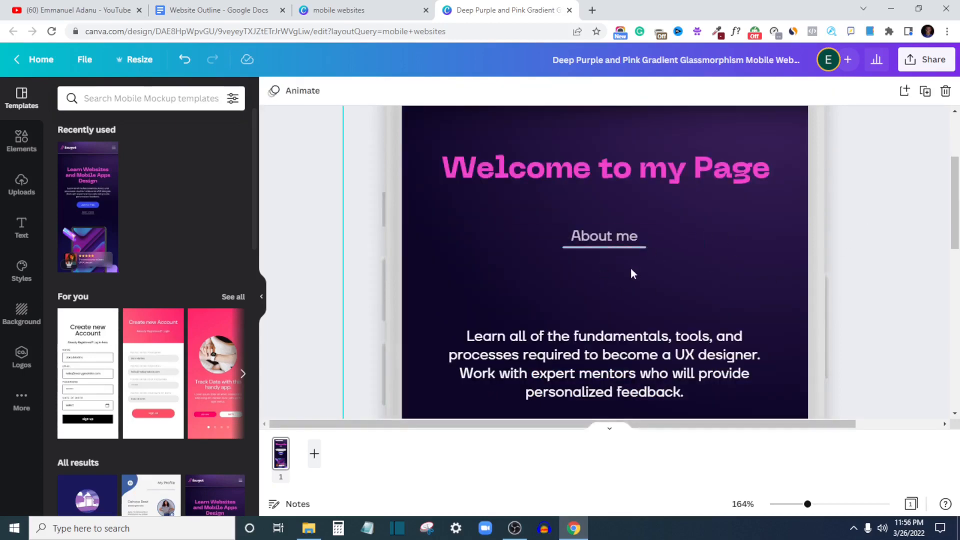
Step: Insert a circular photo frame and shift it up over the description paragraph below "About me"
left_click(16, 142)
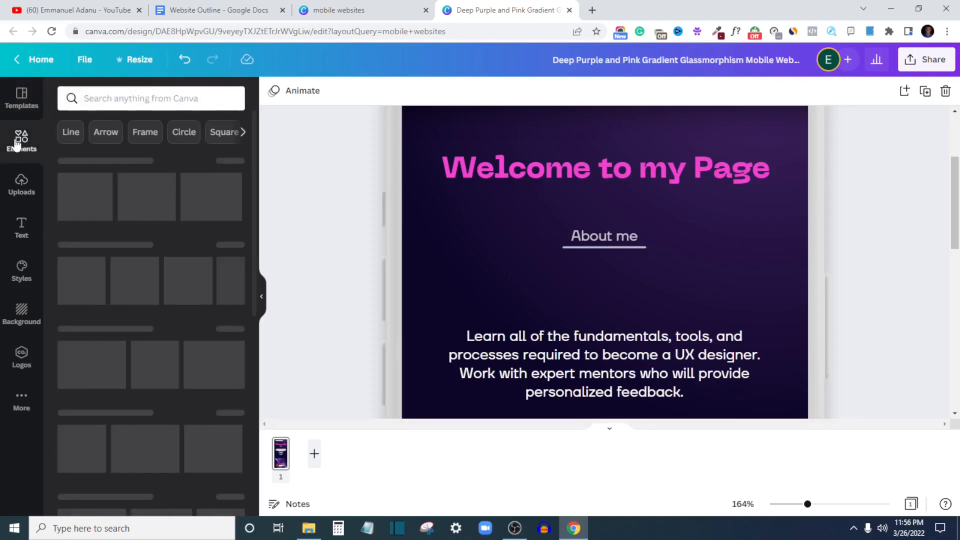
scroll(119, 290, "down", 15)
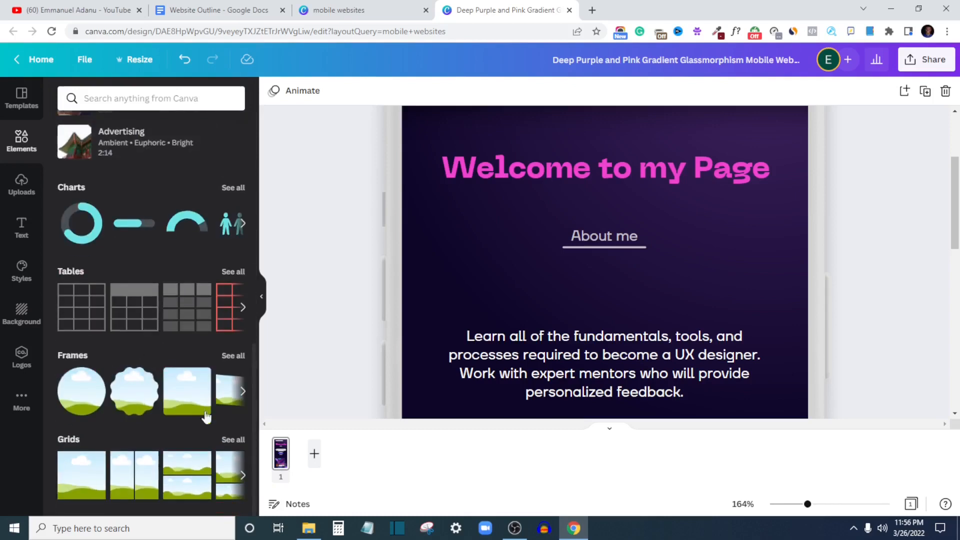
left_click(80, 392)
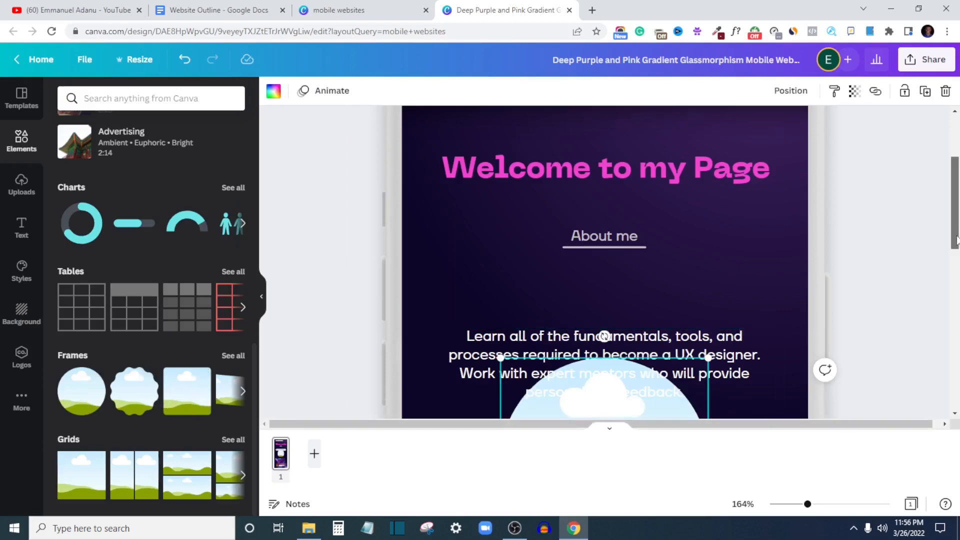
left_click_drag(956, 236, 957, 257)
scroll(957, 248, "down", 3)
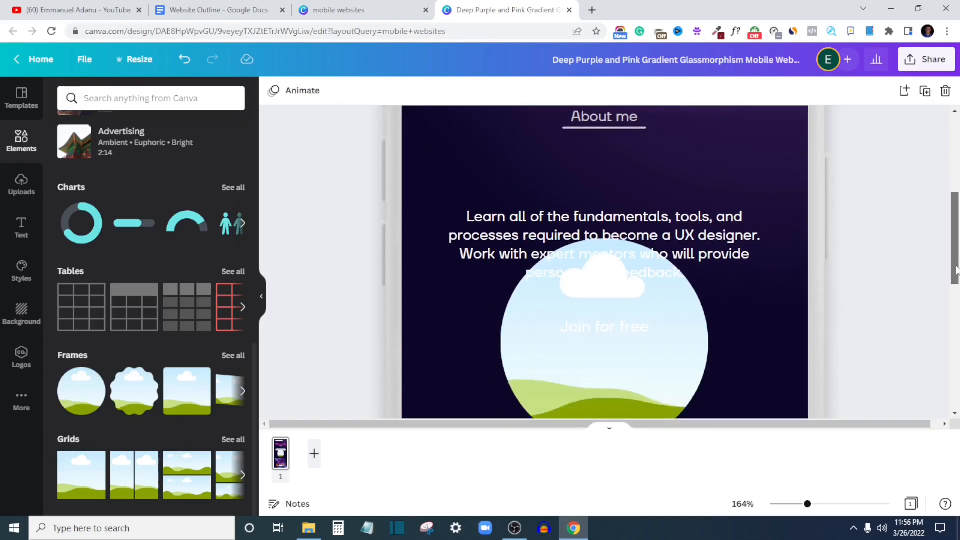
left_click(652, 308)
left_click_drag(652, 309, 651, 302)
left_click_drag(956, 260, 955, 248)
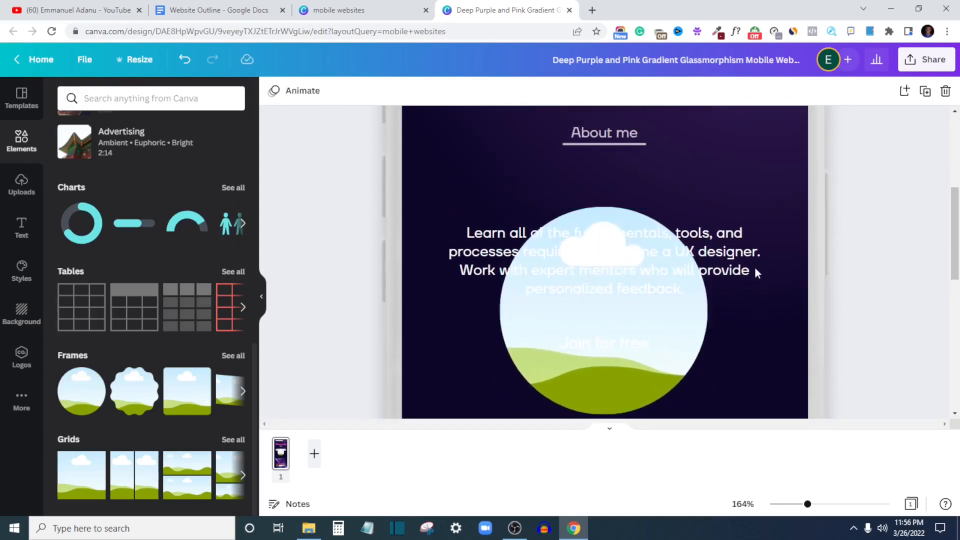
Step: Add the uploaded portrait photo in the striped maroon sweater and place it inside the circular frame
left_click(32, 189)
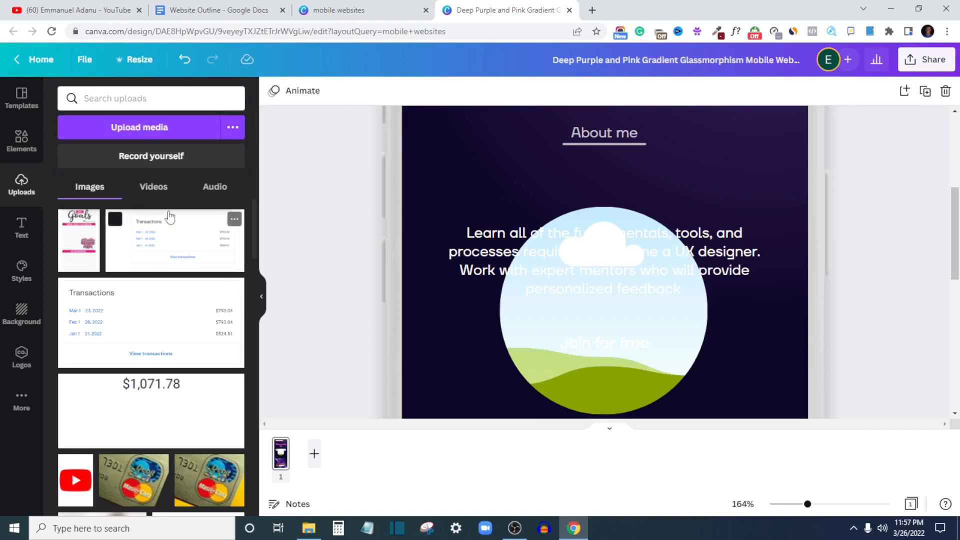
scroll(172, 233, "down", 4)
scroll(172, 234, "down", 15)
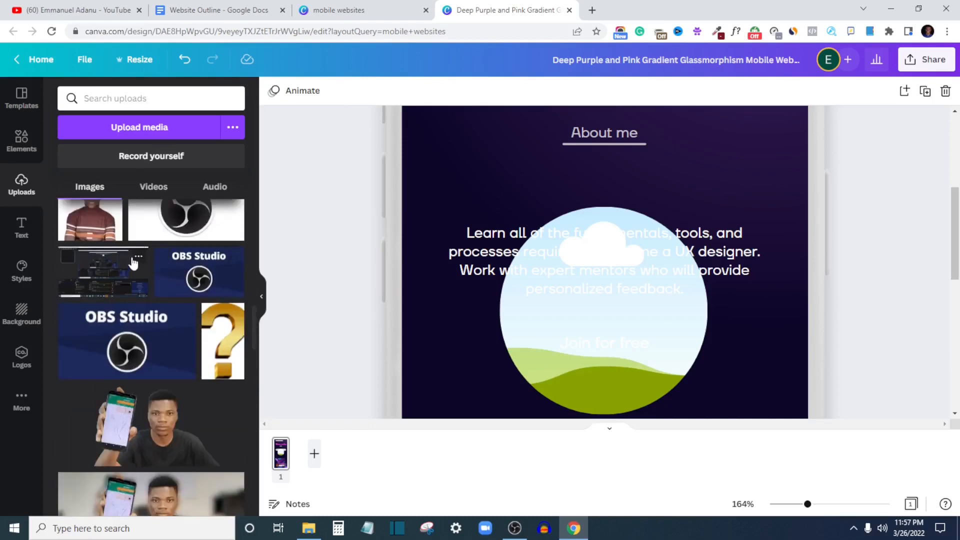
scroll(152, 281, "up", 3)
left_click(94, 330)
scroll(94, 330, "up", 10)
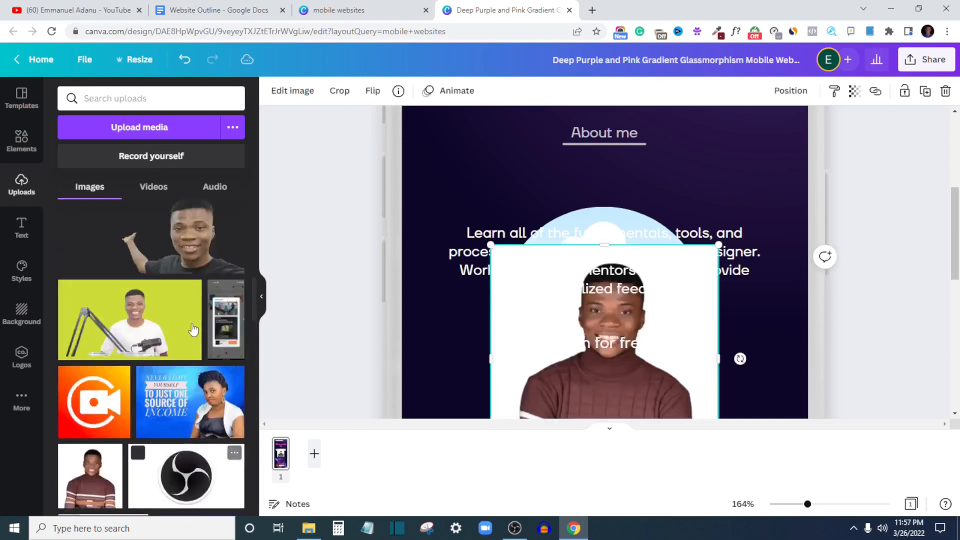
left_click_drag(670, 369, 676, 337)
left_click(687, 373)
left_click_drag(687, 373, 714, 298)
Step: Shrink the circular portrait and position it between the "About me" link and the description paragraph
left_click_drag(718, 335, 631, 203)
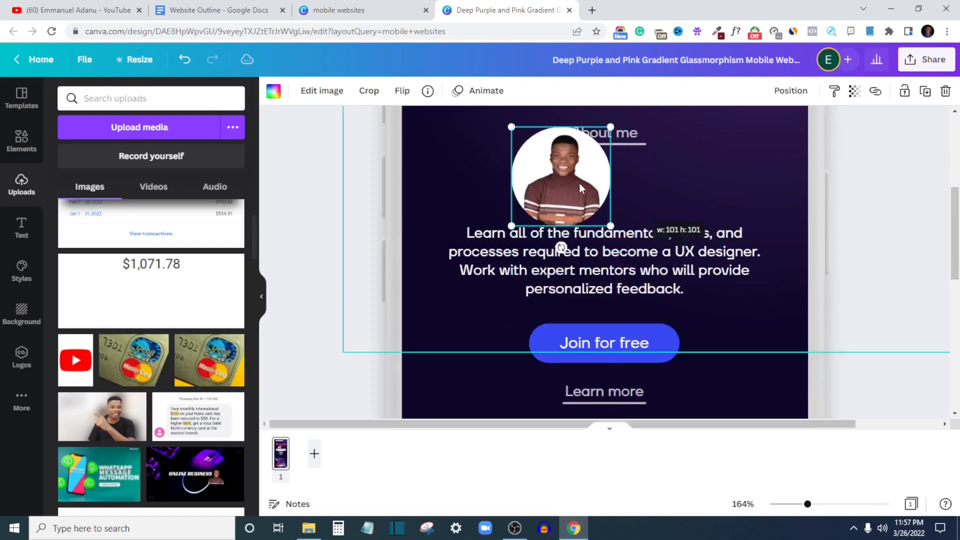
left_click_drag(579, 188, 615, 196)
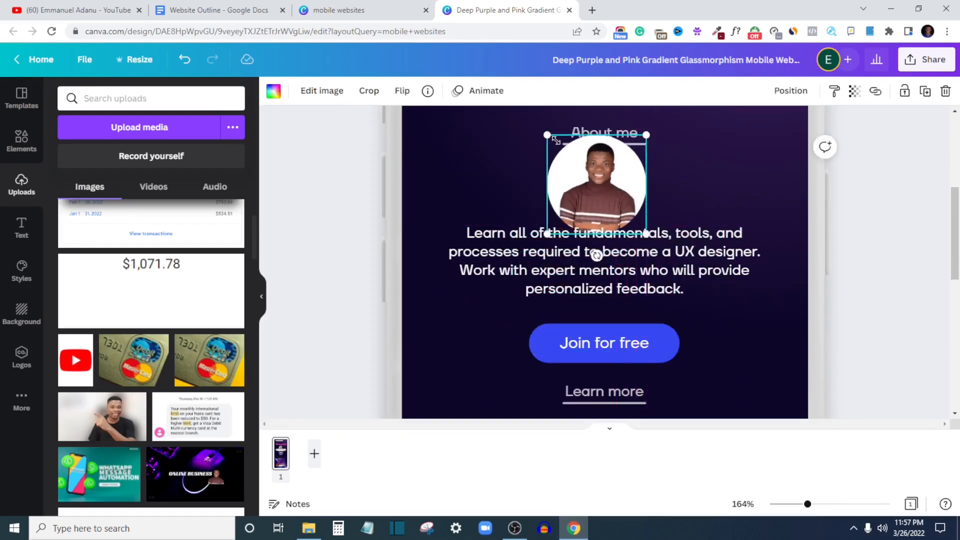
left_click_drag(555, 139, 565, 150)
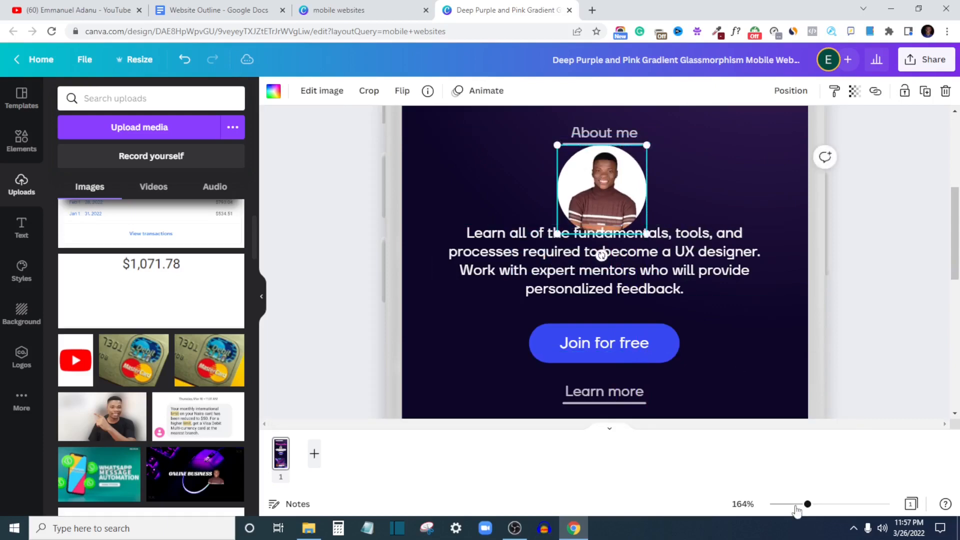
Step: Move the "About me" link up, closer to the "Welcome to my Page" headline
left_click(795, 505)
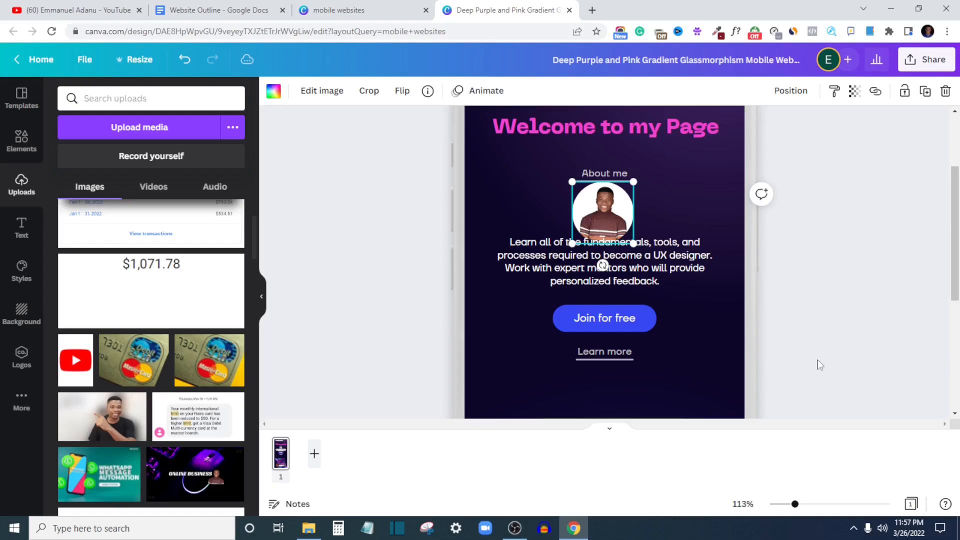
left_click(786, 504)
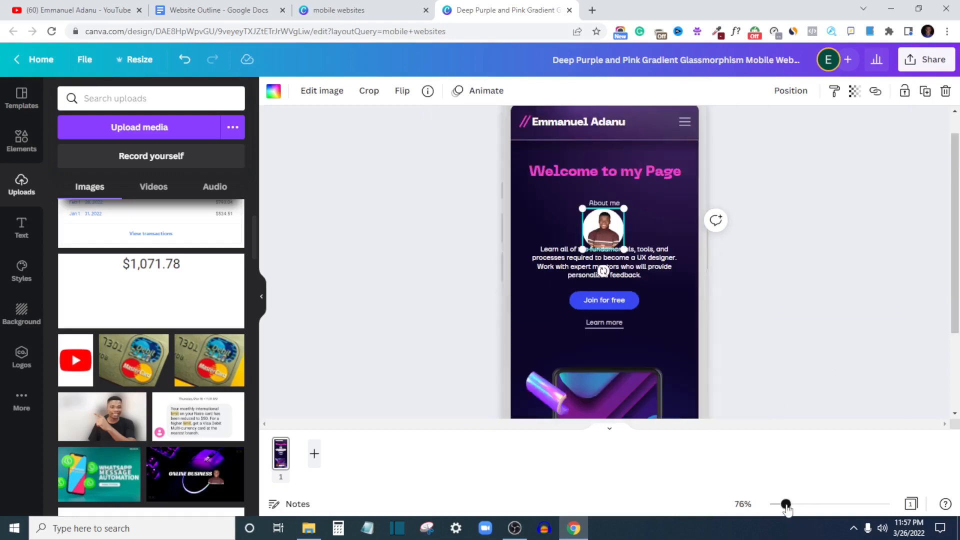
left_click(756, 320)
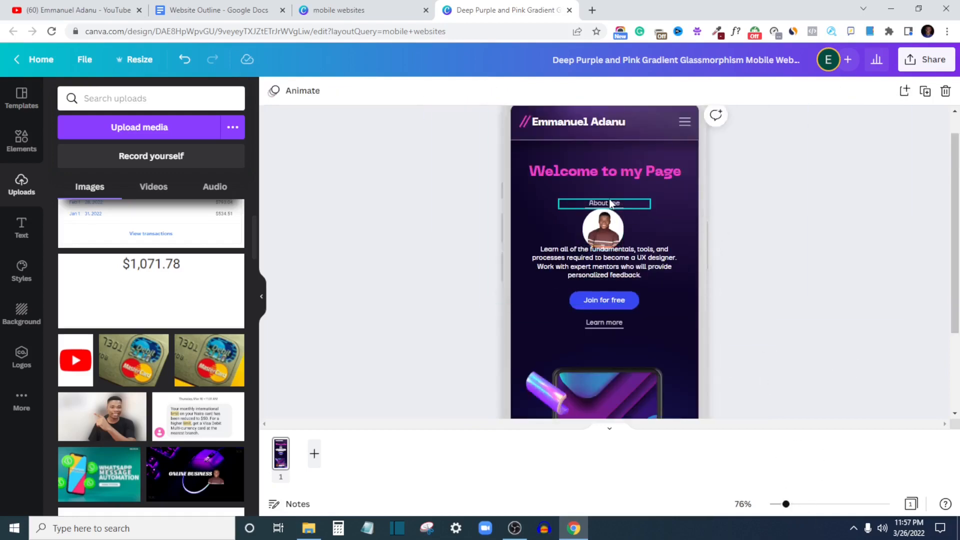
left_click_drag(609, 200, 608, 187)
Step: Move the circular portrait up so it sits centered between "About me" and the description paragraph
left_click(610, 235)
left_click_drag(610, 235, 605, 230)
key("Right")
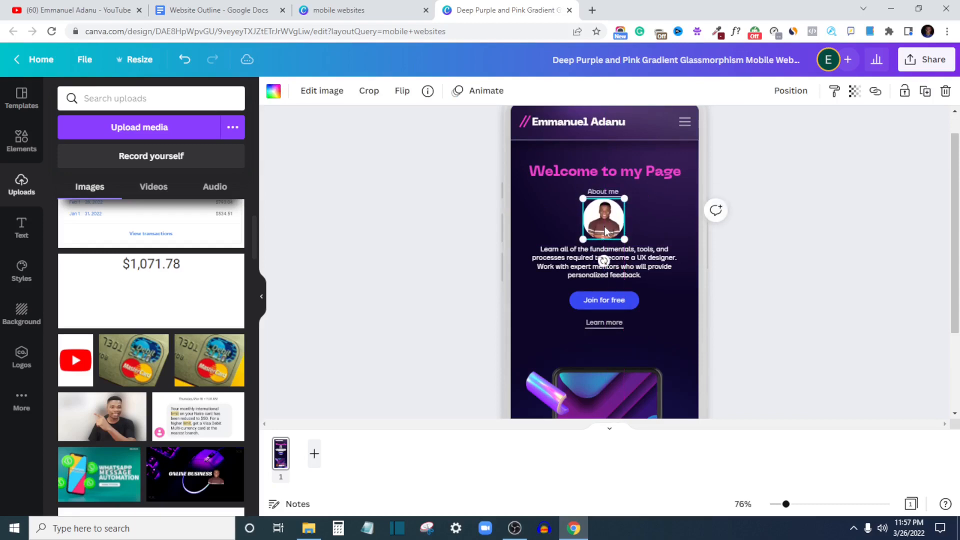
left_click(828, 179)
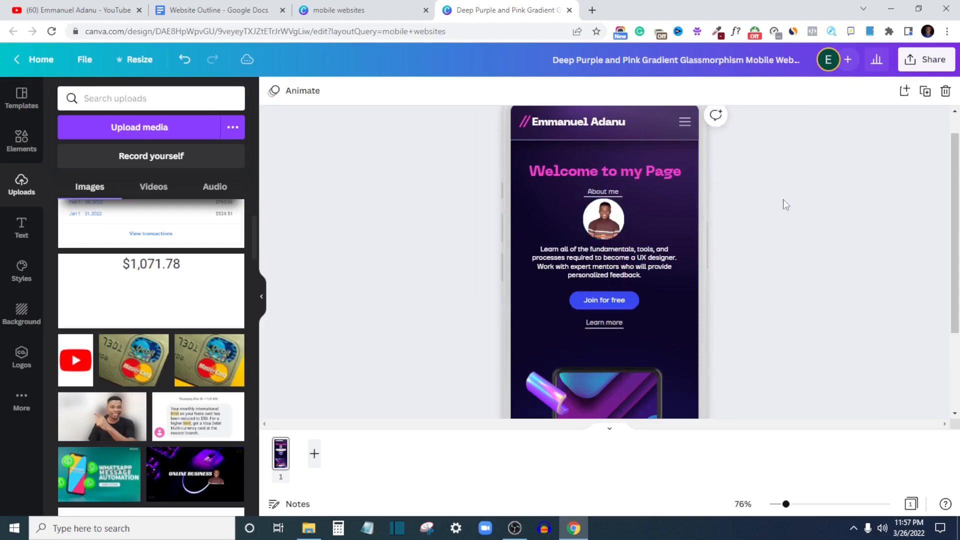
left_click(615, 228)
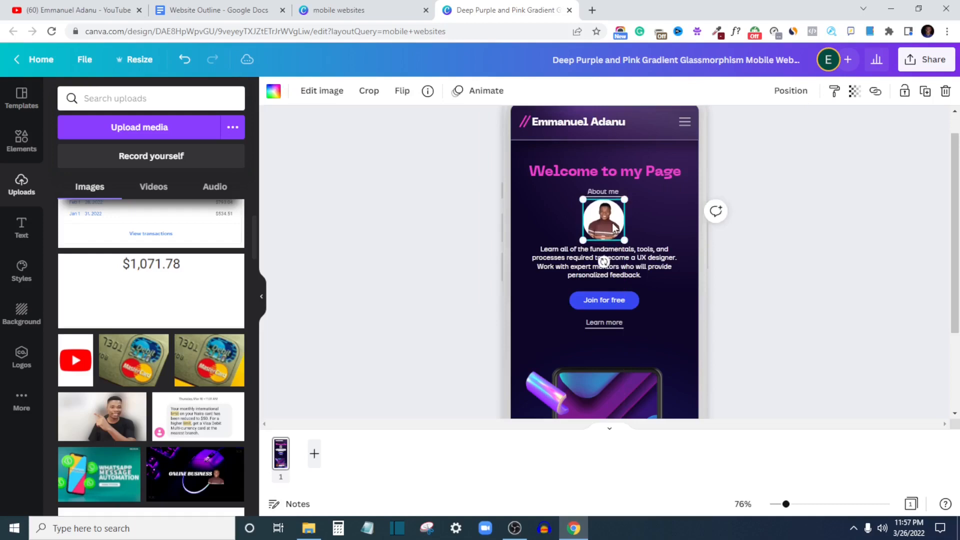
Step: Nudge the circular portrait down slightly, away from the "About me" link
key("Down")
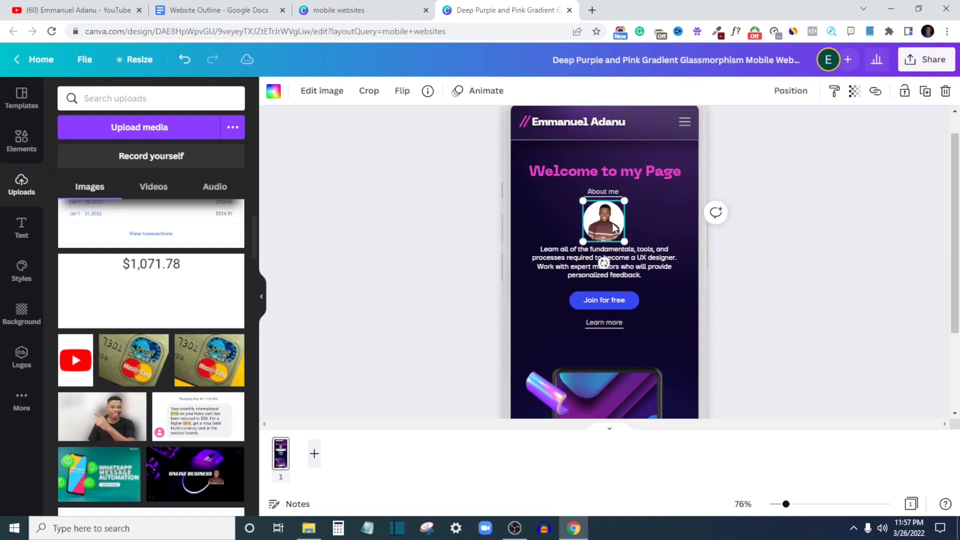
left_click(775, 191)
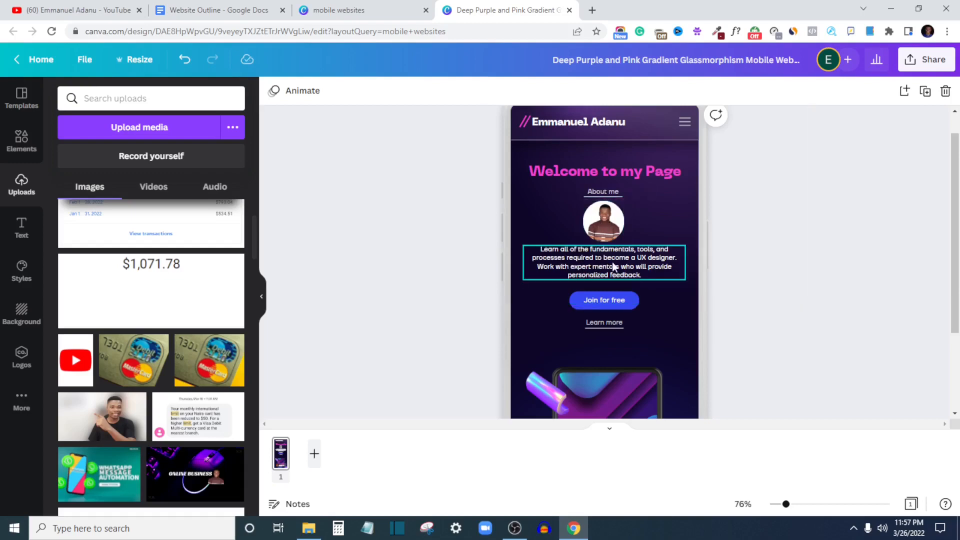
Step: Switch to the Website Outline document in Google Docs and copy the three "About me" paragraphs
left_click(218, 14)
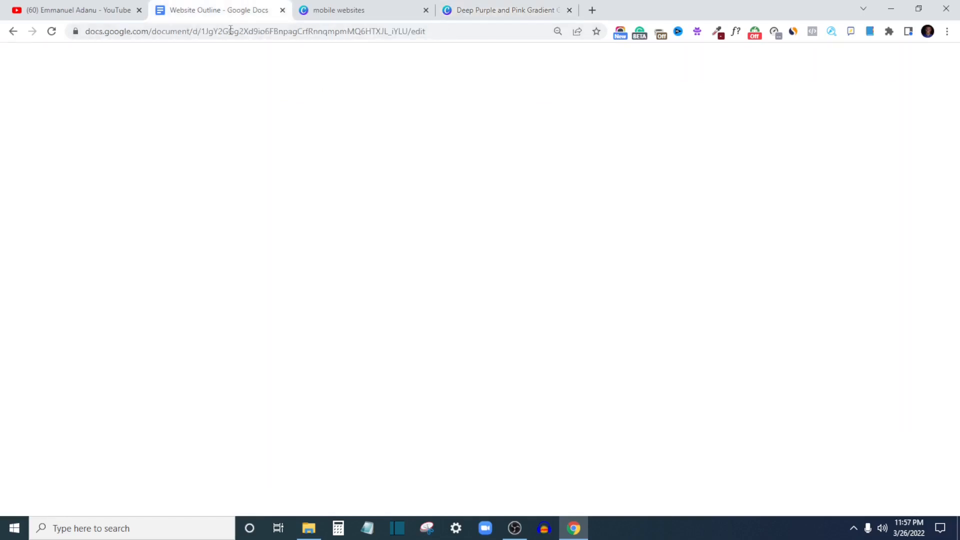
scroll(289, 254, "up", 4)
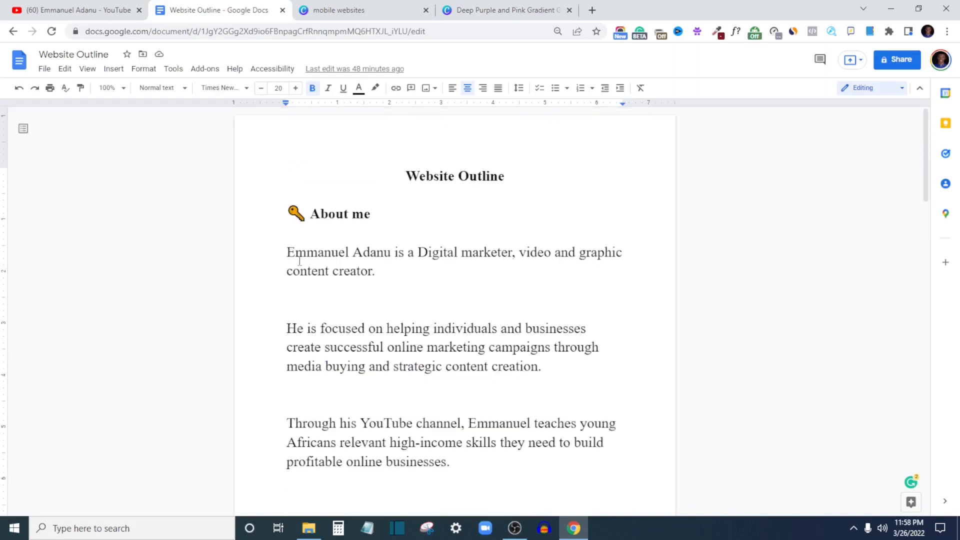
left_click_drag(287, 257, 438, 476)
key("ctrl+c")
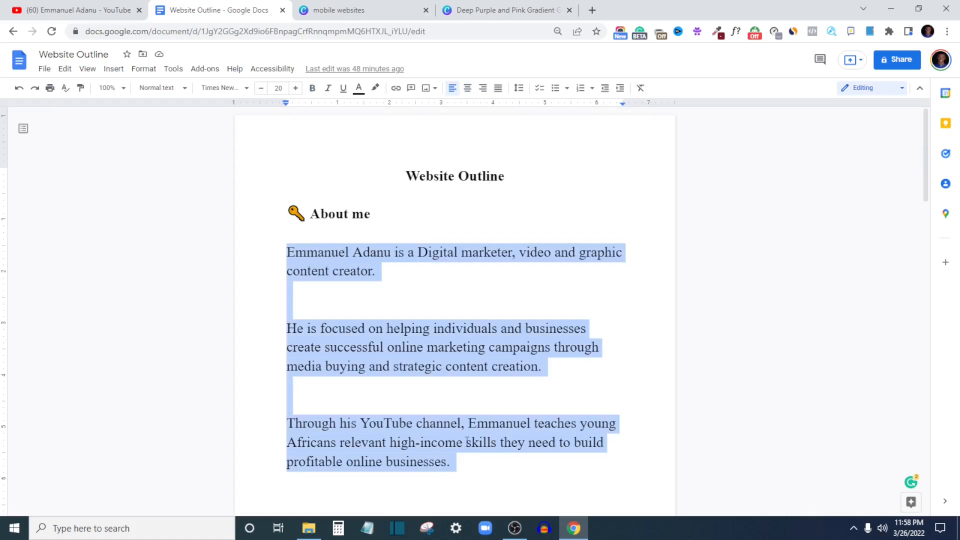
Step: Back in the Canva design, replace the UX designer description below the portrait with the copied "About me" paragraphs
left_click(488, 10)
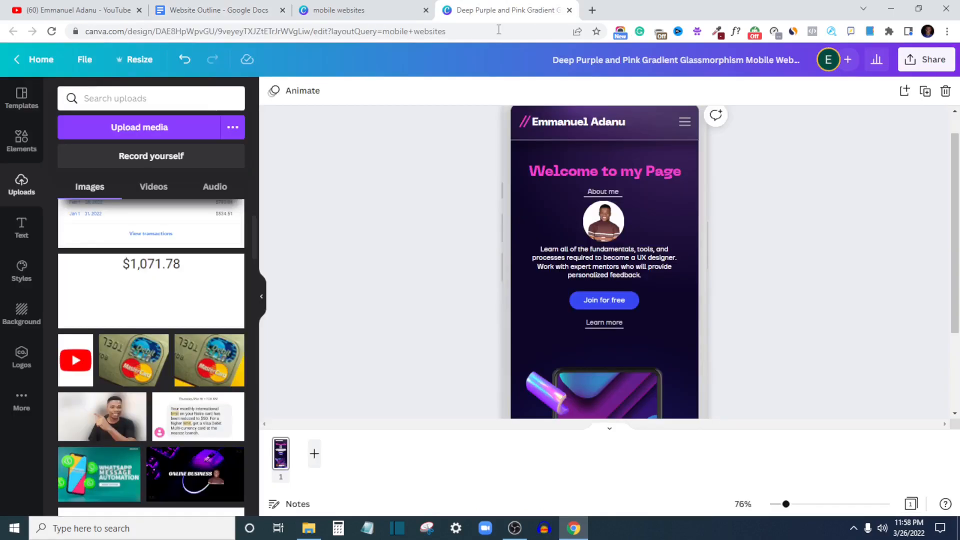
left_click(587, 275)
left_click(587, 275)
left_click(591, 266)
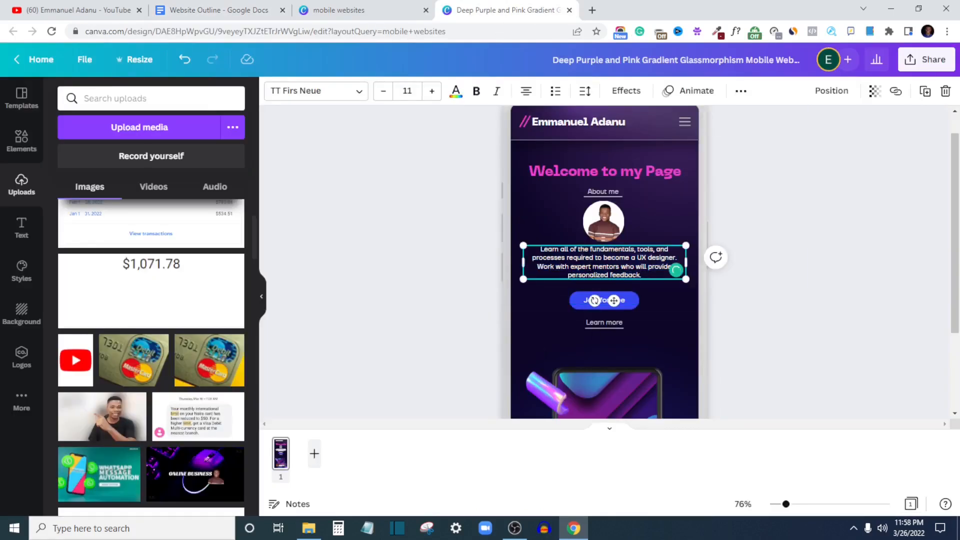
key("ctrl+a")
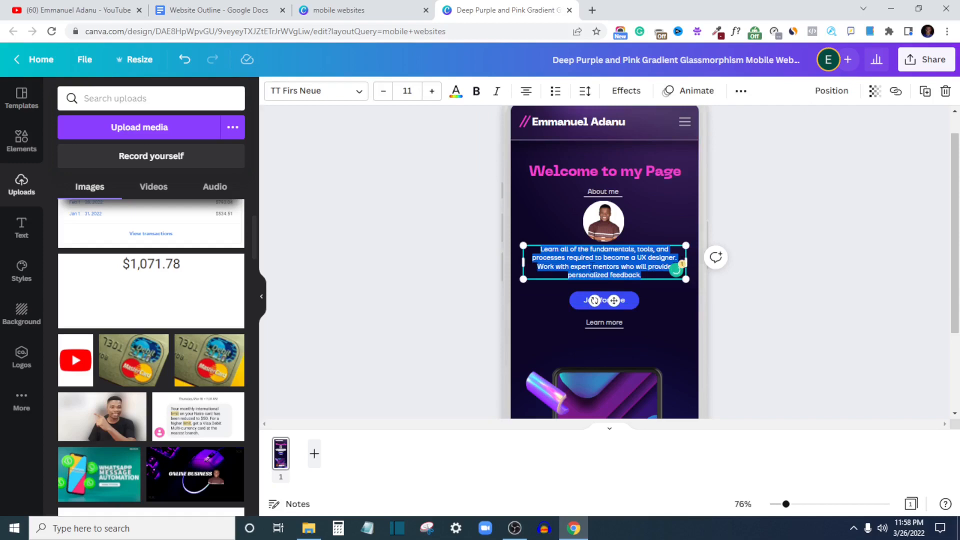
key("ctrl+v")
left_click(789, 283)
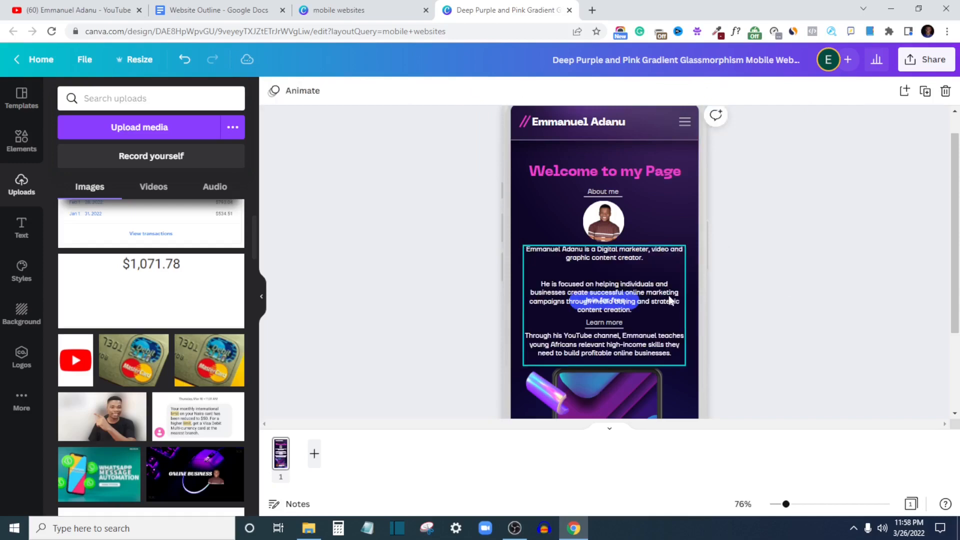
Step: Move the biography text block up over the headline and portrait, clear of the "Join for free" button
scroll(701, 254, "down", 3)
scroll(701, 254, "up", 4)
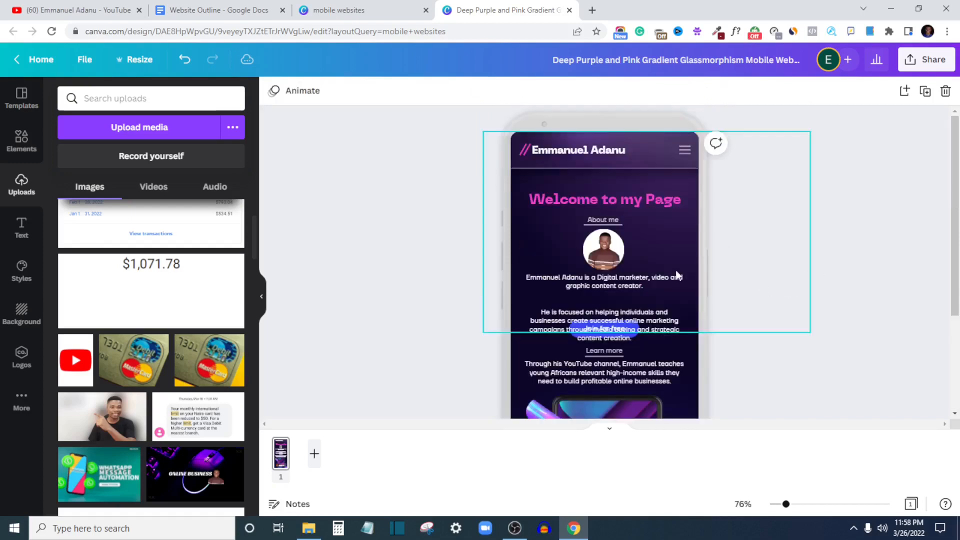
left_click(677, 256)
left_click_drag(677, 256, 677, 164)
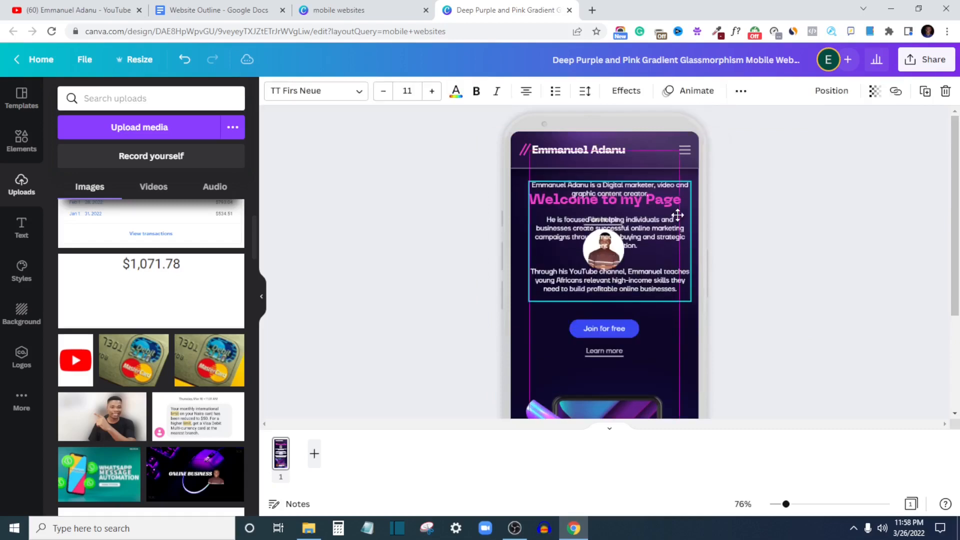
Step: Move the "Learn more" link down onto the upper part of the phone illustration
scroll(684, 308, "down", 3)
left_click(619, 233)
left_click_drag(619, 232, 620, 308)
left_click_drag(613, 210, 611, 233)
key("ctrl+z")
left_click(564, 186)
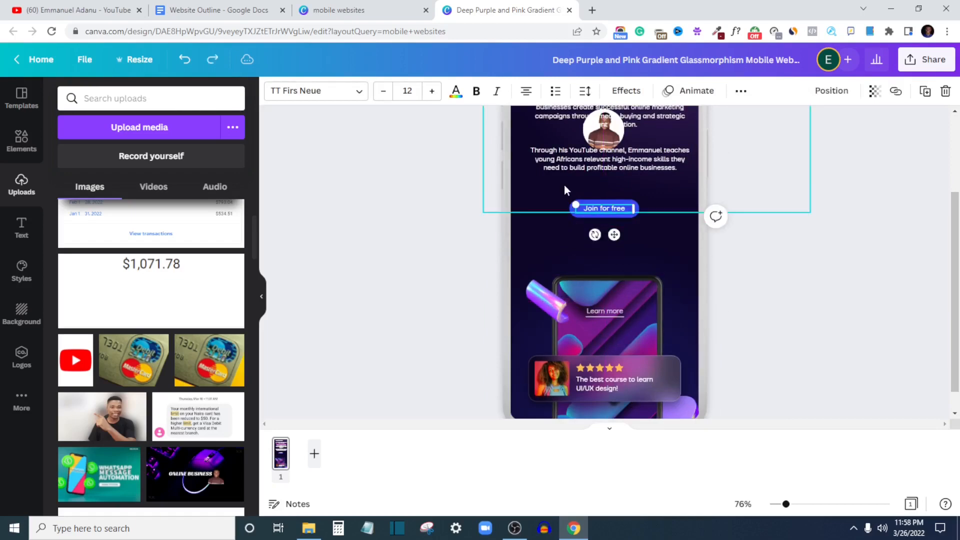
left_click(673, 240)
Step: Group the "Join for free" label with its blue button shape and move the group down just above the "Learn more" link
left_click(608, 210)
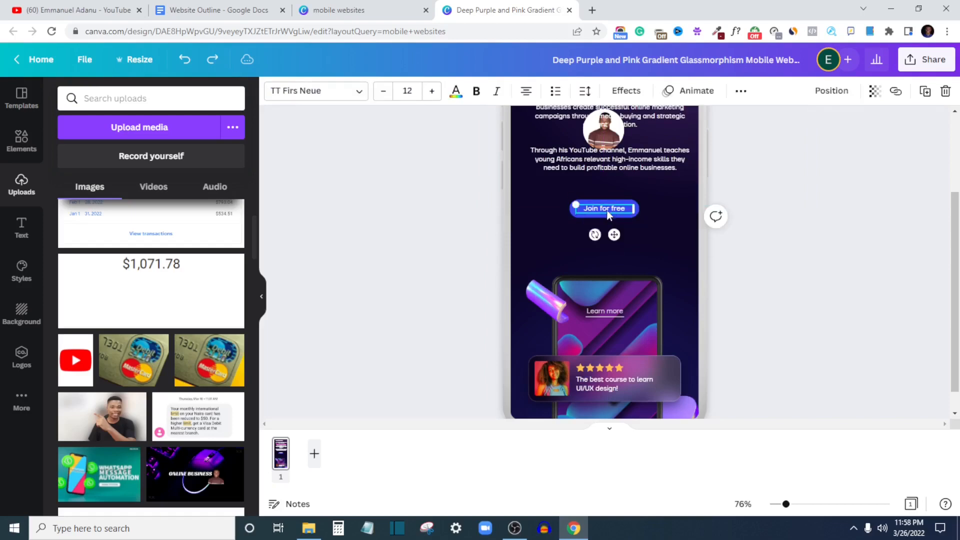
left_click(583, 214, "shift")
right_click(583, 215)
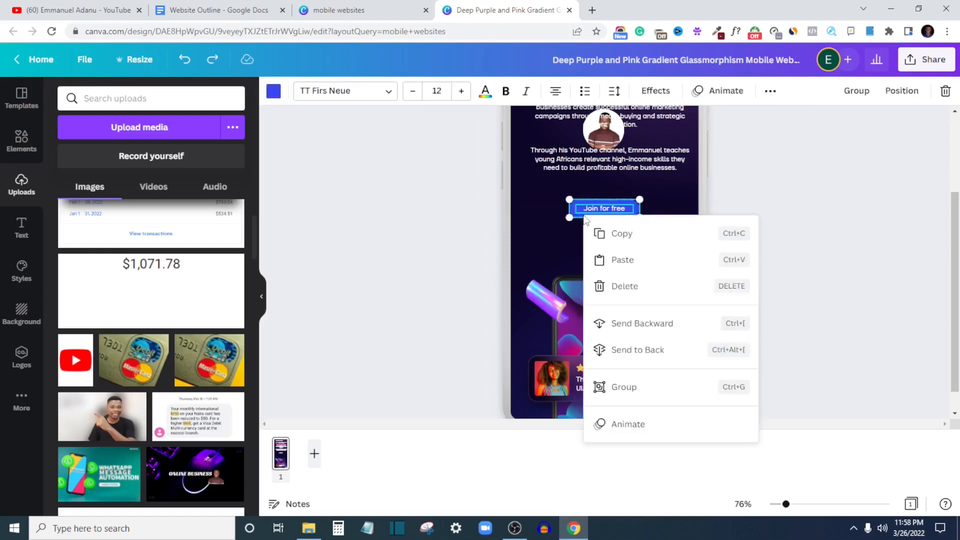
left_click(626, 387)
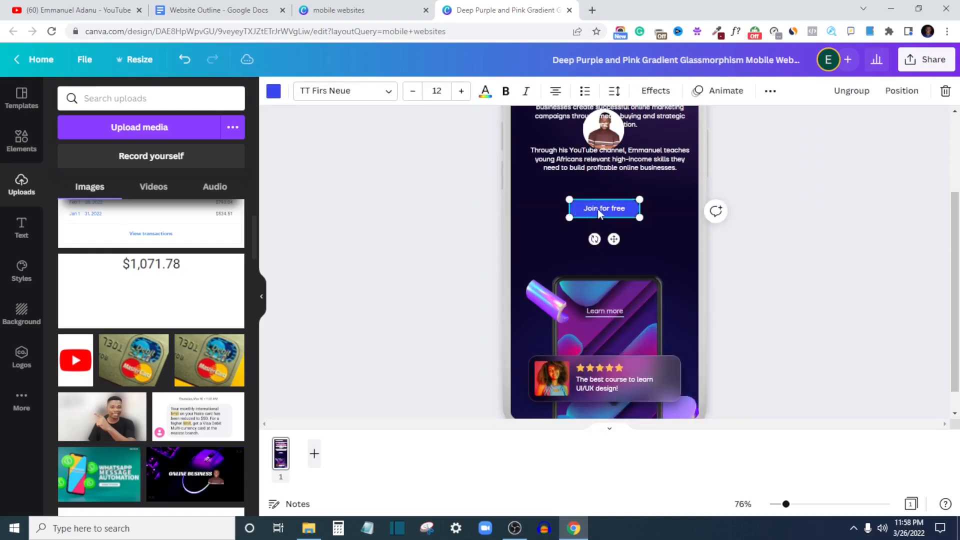
left_click_drag(598, 221, 602, 305)
left_click(764, 319)
Step: Delete the testimonial card's background, its "The best course to learn UI/UX design!" text, and the woman's photo with its frame
left_click(662, 376)
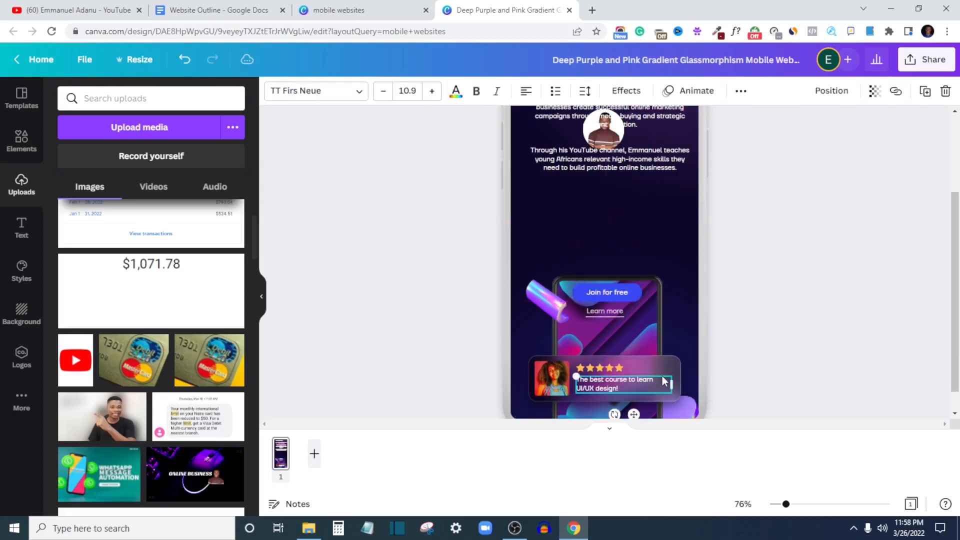
left_click(664, 367)
key("Delete")
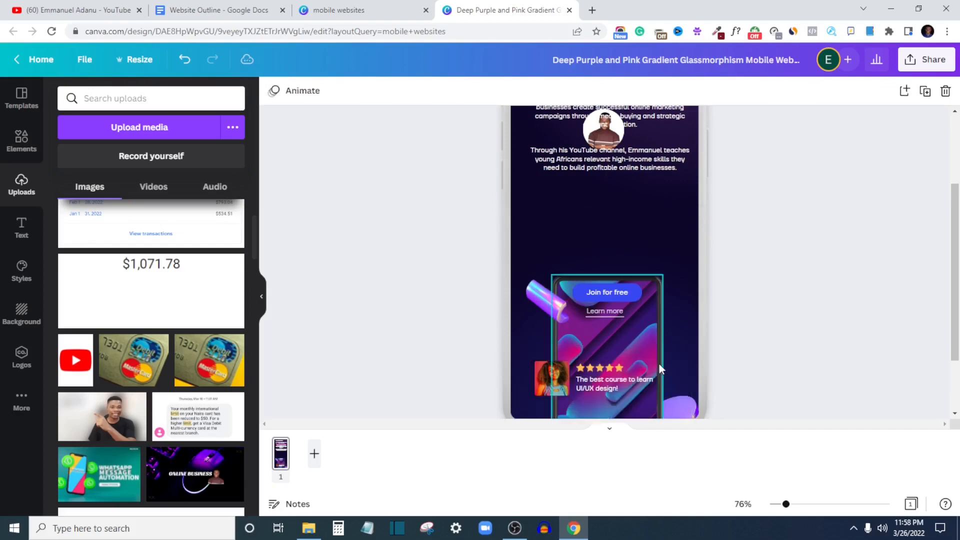
left_click(629, 379)
key("Delete")
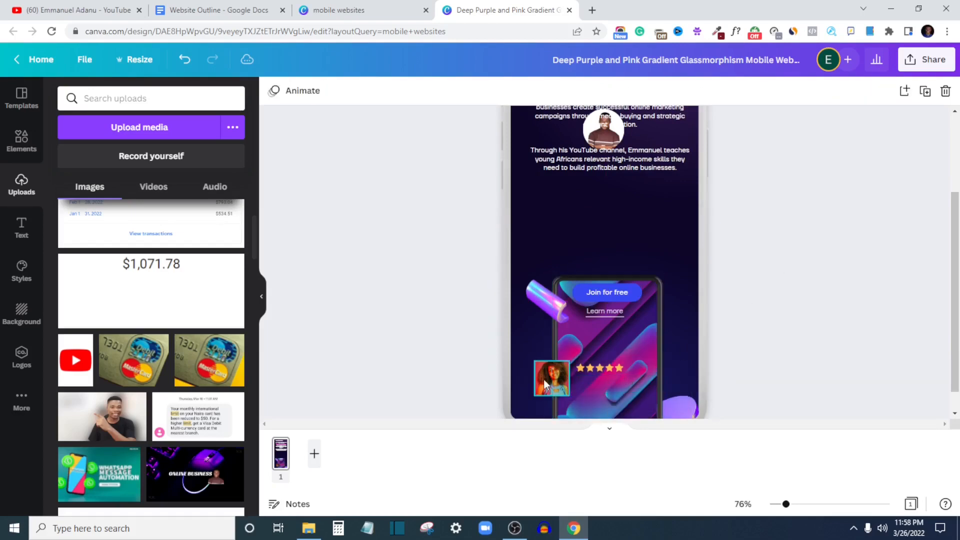
left_click(544, 380)
key("Delete")
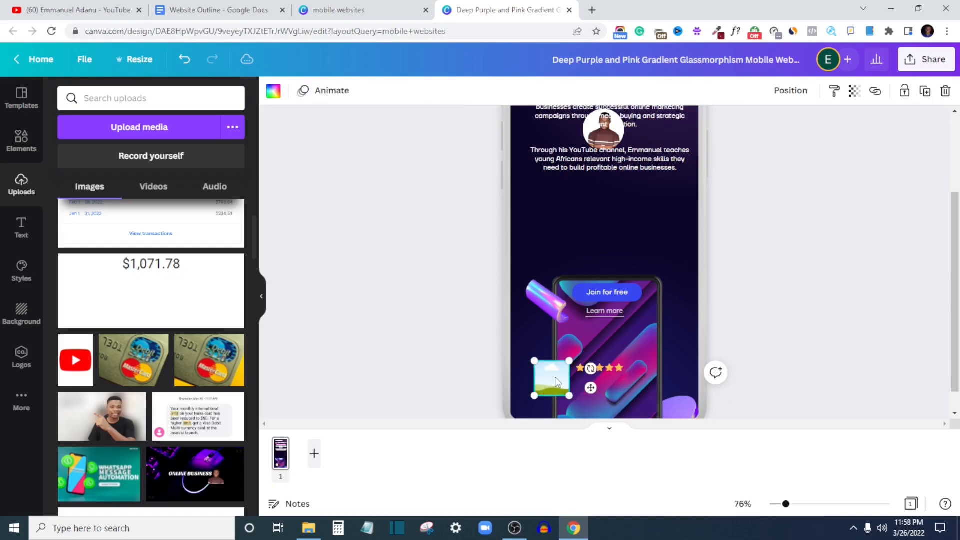
key("Delete")
Step: Delete the phone illustration and the large graphic behind it from the lower part of the page
left_click(606, 369)
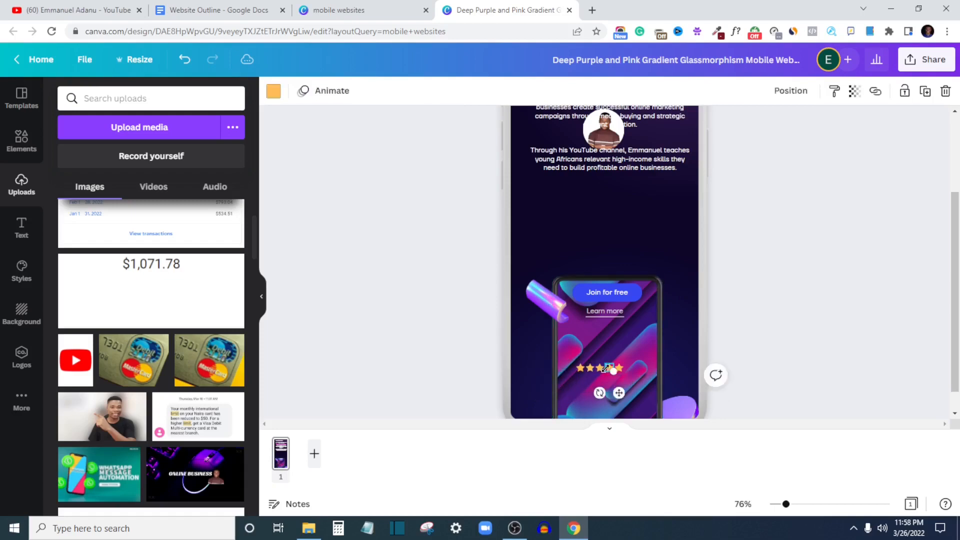
left_click(684, 342)
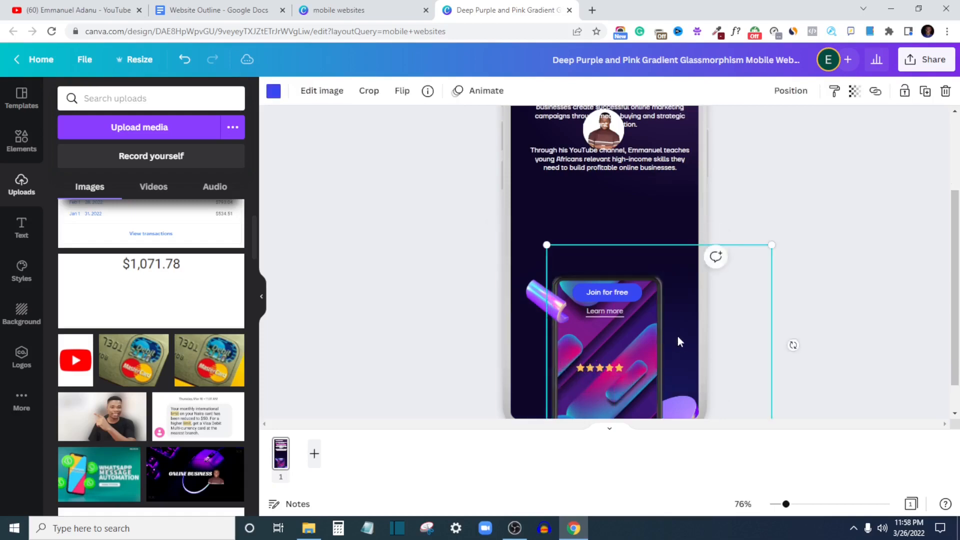
key("Delete")
scroll(765, 255, "up", 3)
scroll(764, 265, "down", 3)
scroll(753, 289, "up", 3)
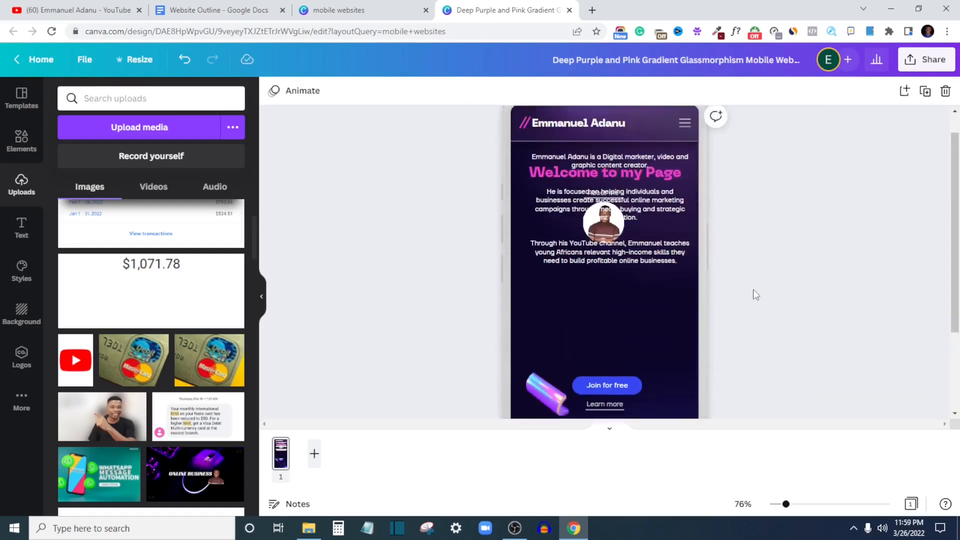
Step: Move the biography text block down so it sits between the circular portrait and the "Join for free" button
left_click(653, 308)
scroll(654, 350, "down", 1)
left_click_drag(658, 312, 658, 306)
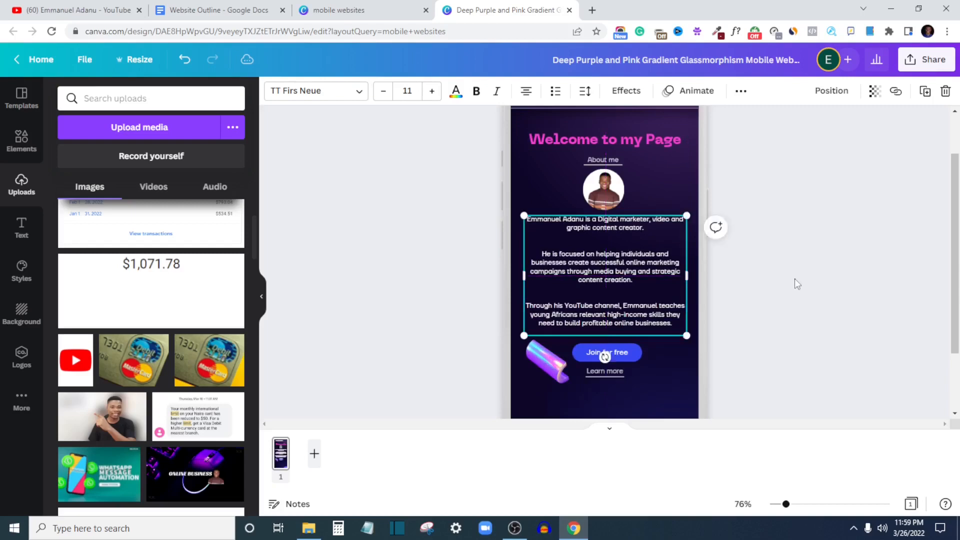
left_click(852, 290)
scroll(680, 209, "up", 1)
scroll(670, 247, "down", 1)
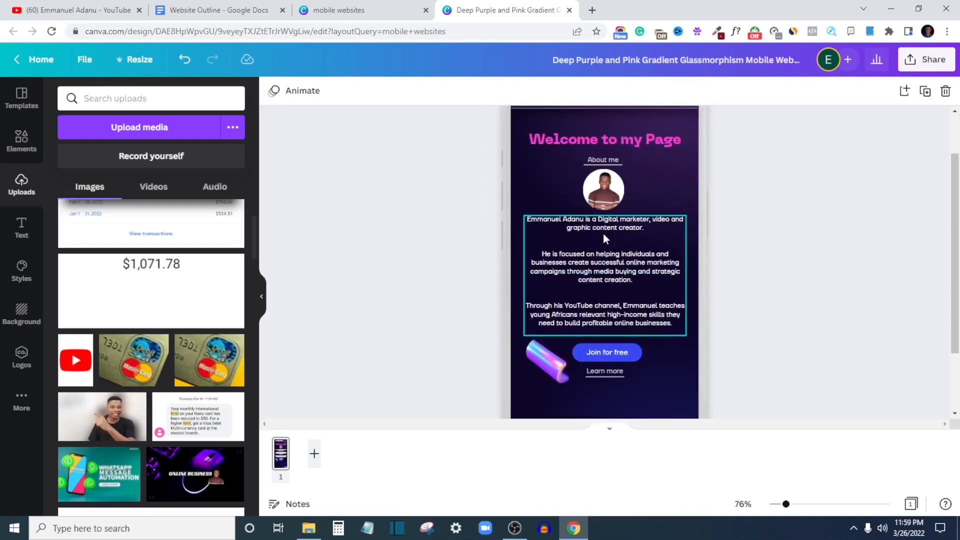
Step: Remove the extra blank line between each pair of biography paragraphs, leaving a single blank line in each gap
double_click(604, 250)
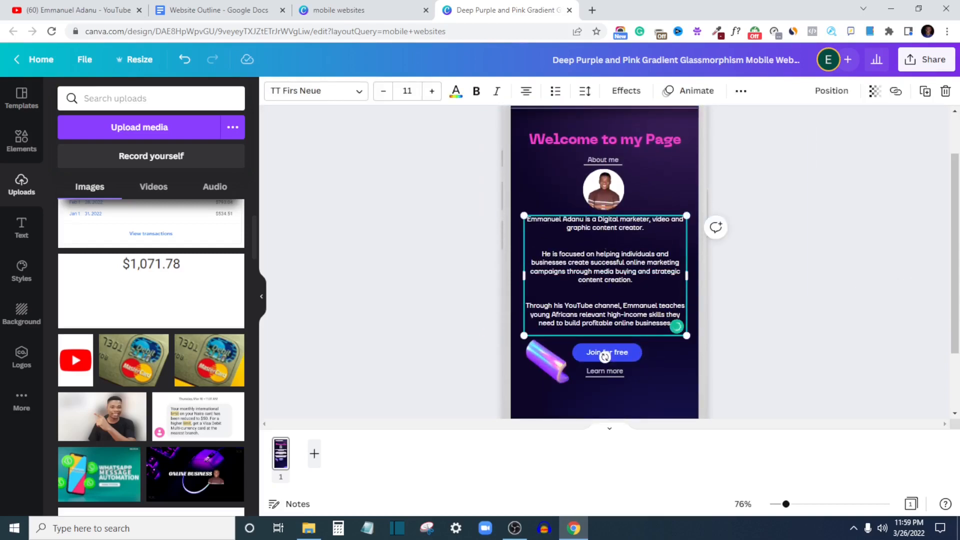
key("BackSpace")
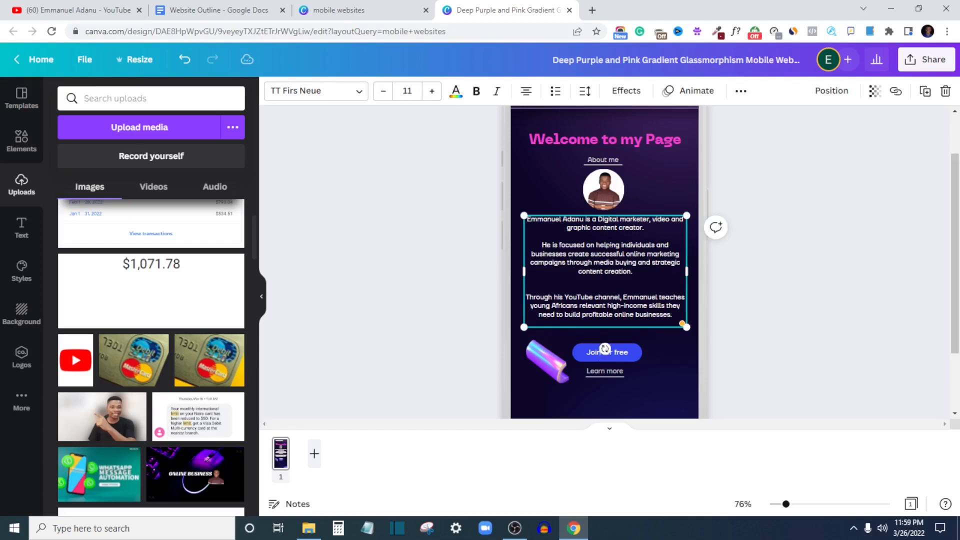
key("Down")
key("Down")
key("Down")
key("BackSpace")
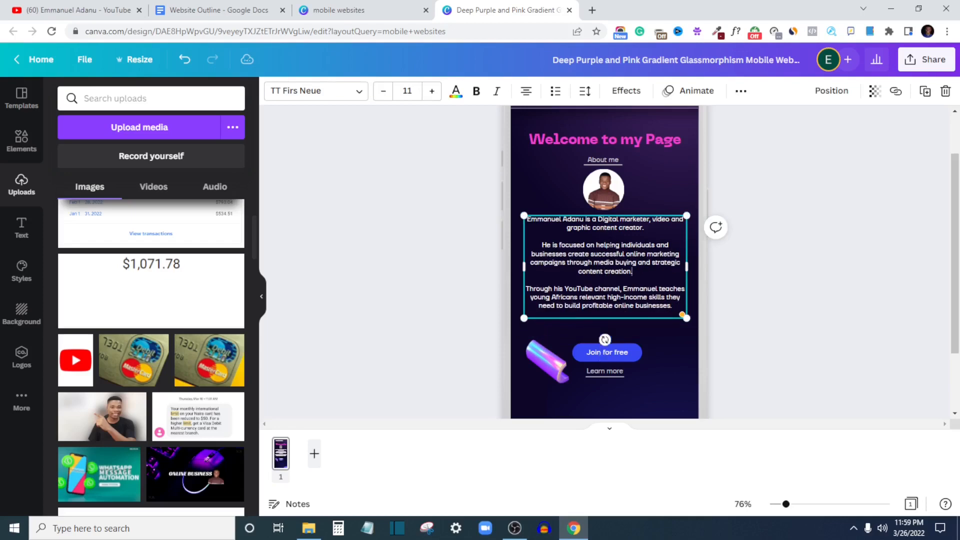
left_click(742, 209)
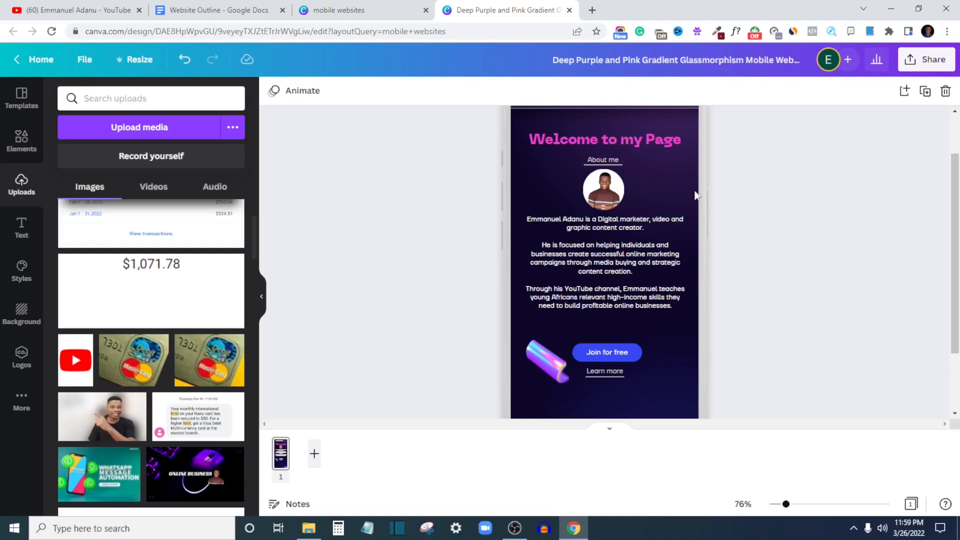
Step: Nudge the "About me" link up slightly and move the "Welcome to my Page" headline up a little above it
scroll(623, 173, "up", 2)
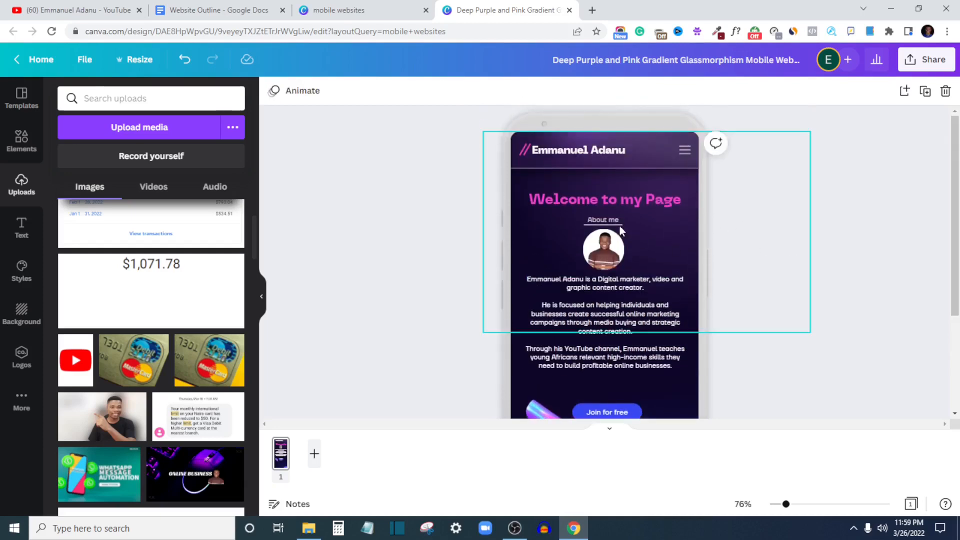
left_click_drag(614, 227, 617, 222)
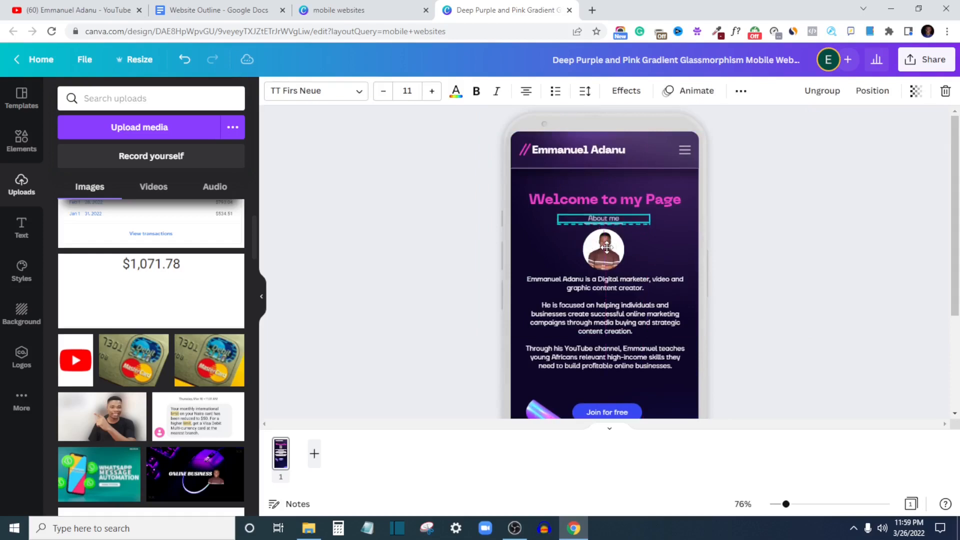
left_click(773, 220)
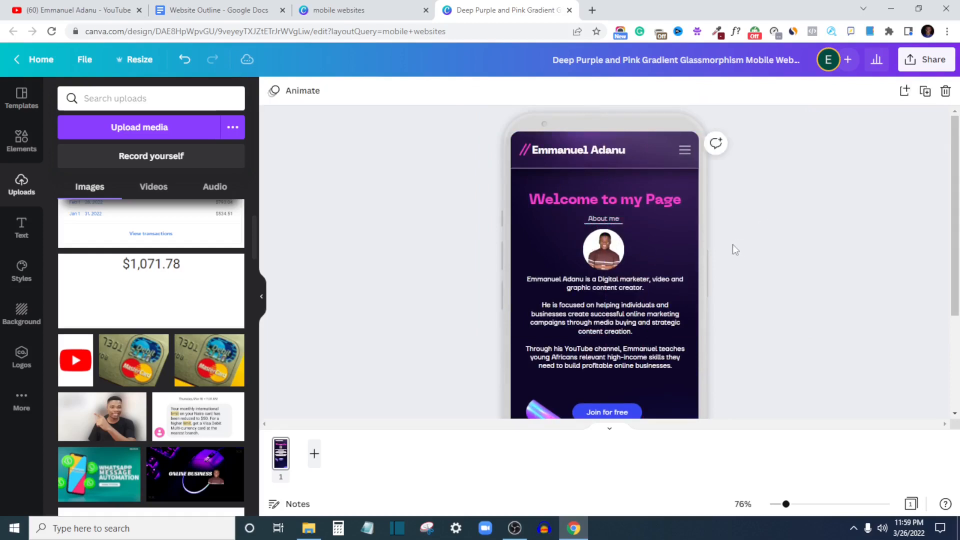
left_click_drag(656, 202, 655, 197)
left_click(773, 185)
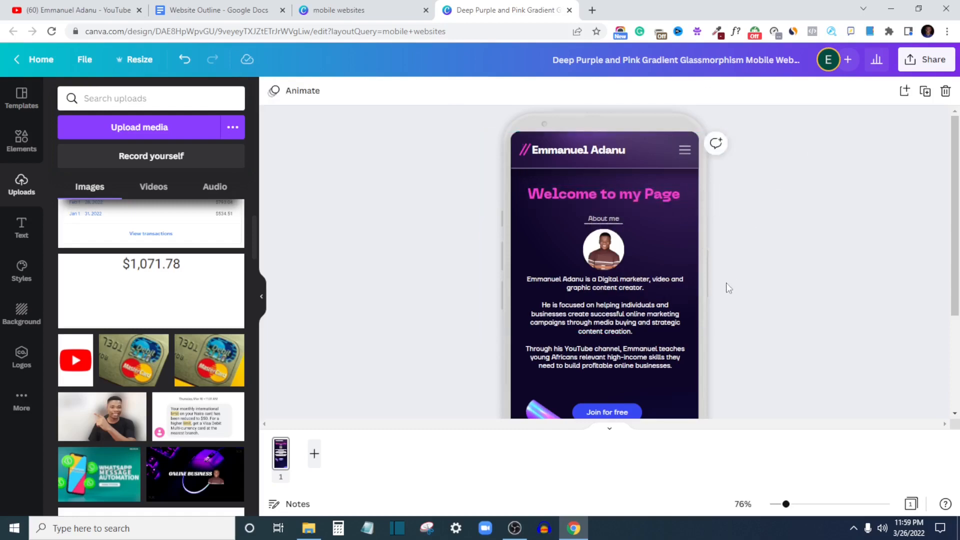
Step: Consult the Free Gift section of the Website Outline document, and in Canva move "Learn more" up under the biography and "Join for free" down the page
scroll(726, 287, "down", 2)
scroll(635, 245, "up", 1)
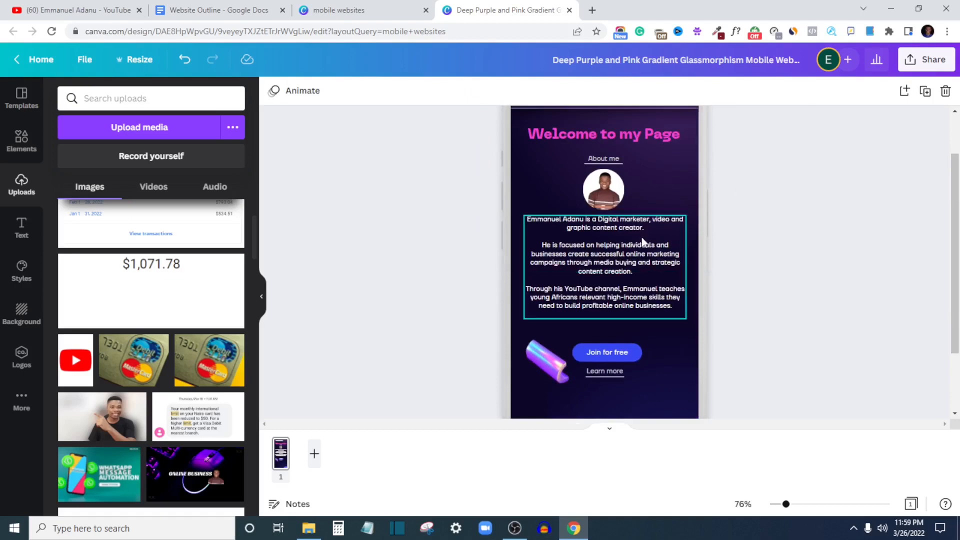
left_click(225, 10)
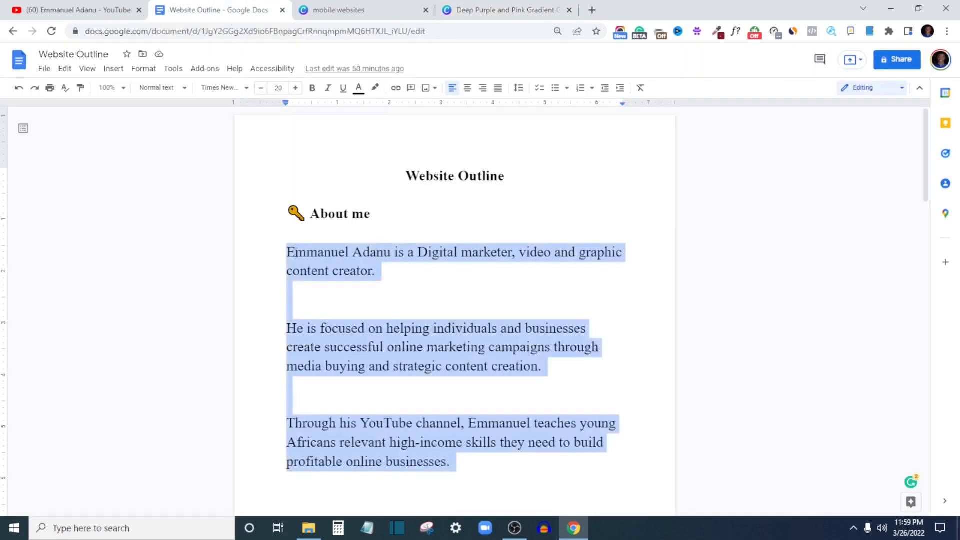
scroll(297, 239, "down", 3)
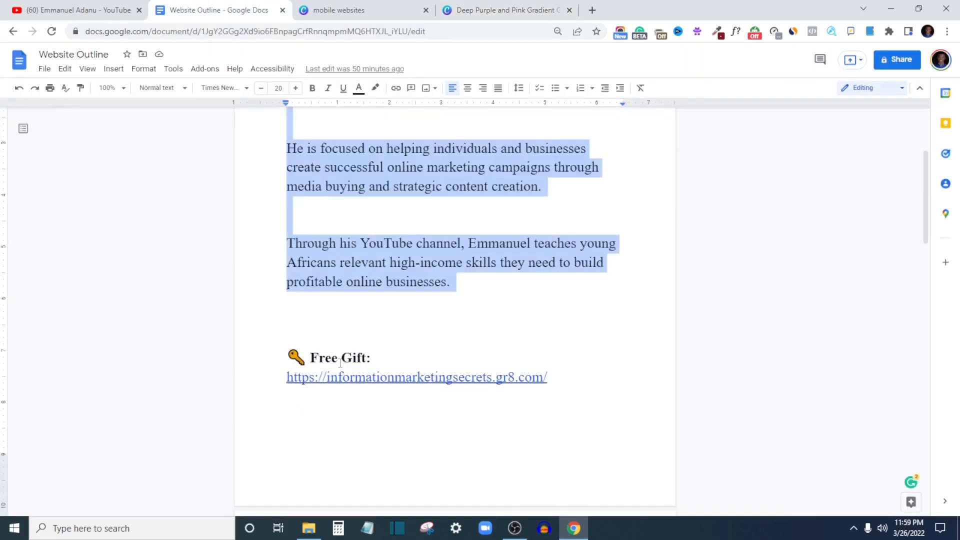
left_click(447, 8)
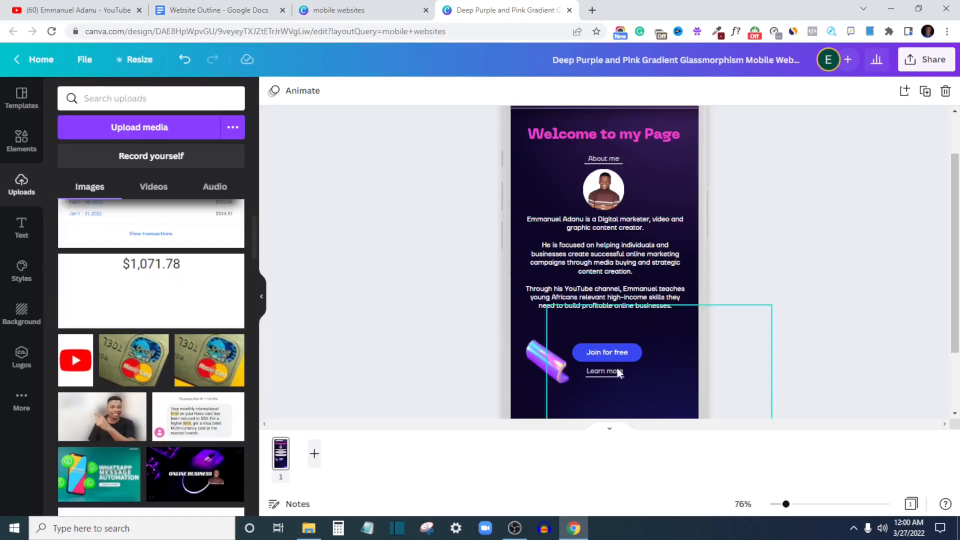
left_click_drag(600, 373, 600, 329)
scroll(661, 290, "down", 2)
left_click_drag(629, 272, 627, 345)
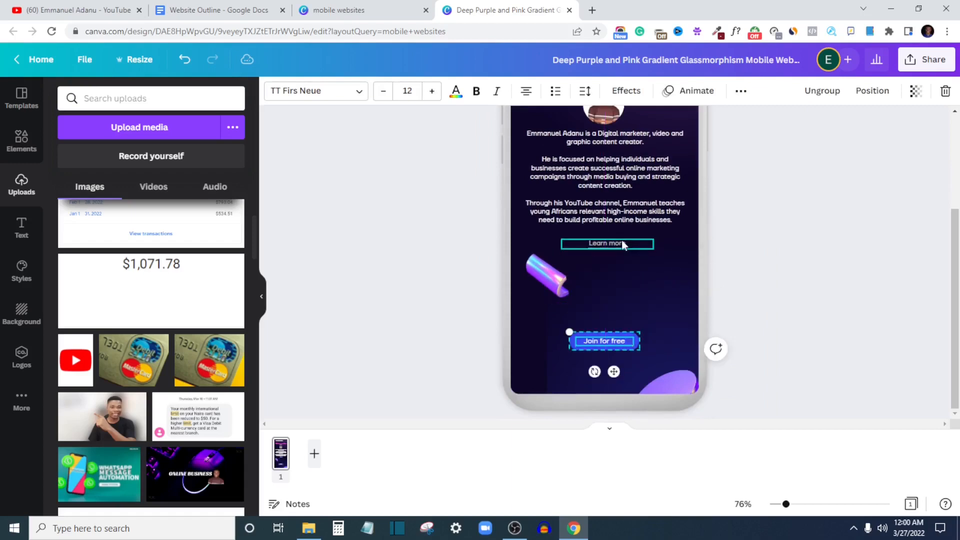
Step: Replace the "Learn more" text with "I Have a Free Gift for you" and nudge it slightly down from the biography
left_click(623, 244)
key("BackSpace")
type("I H")
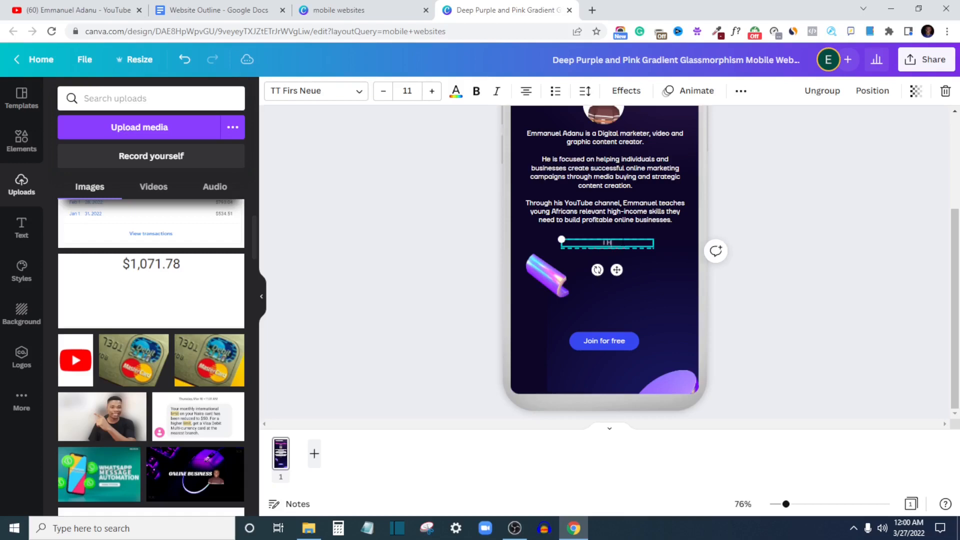
type("ave a Freee")
key("BackSpace")
type("Gift for you")
left_click(808, 208)
left_click(638, 244)
left_click(795, 223)
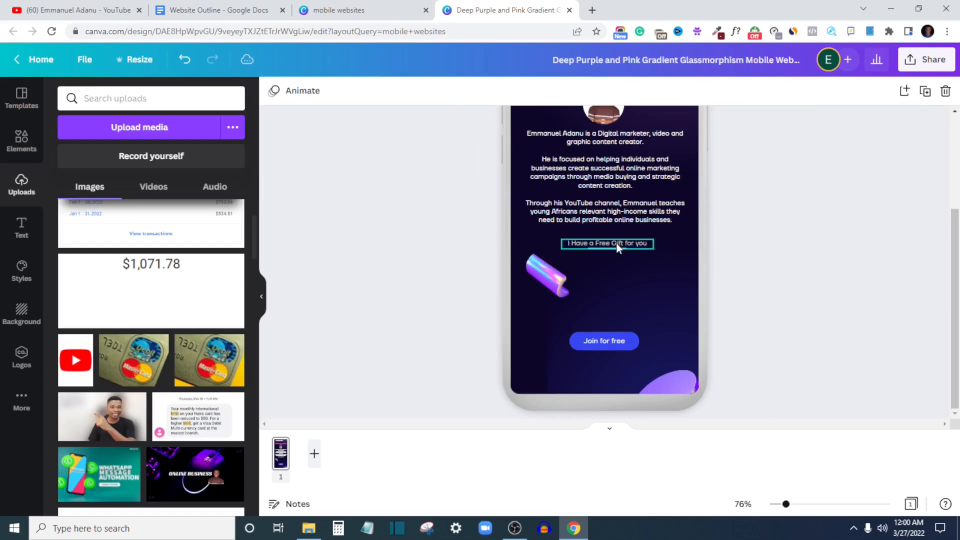
left_click_drag(616, 244, 615, 253)
left_click(802, 205)
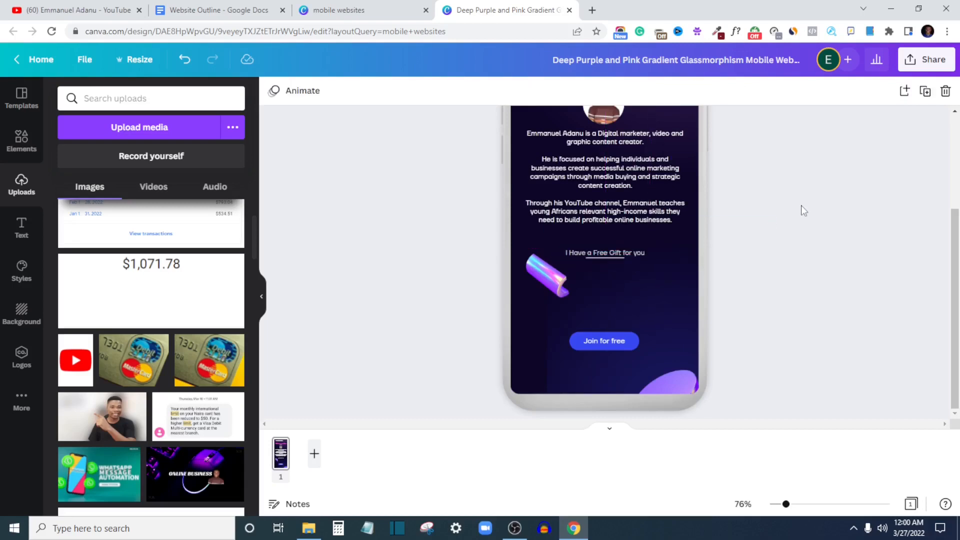
Step: Lock the curled purple ribbon, the large background graphic behind the button and the purple shape in the page's lower corner
scroll(719, 173, "up", 2)
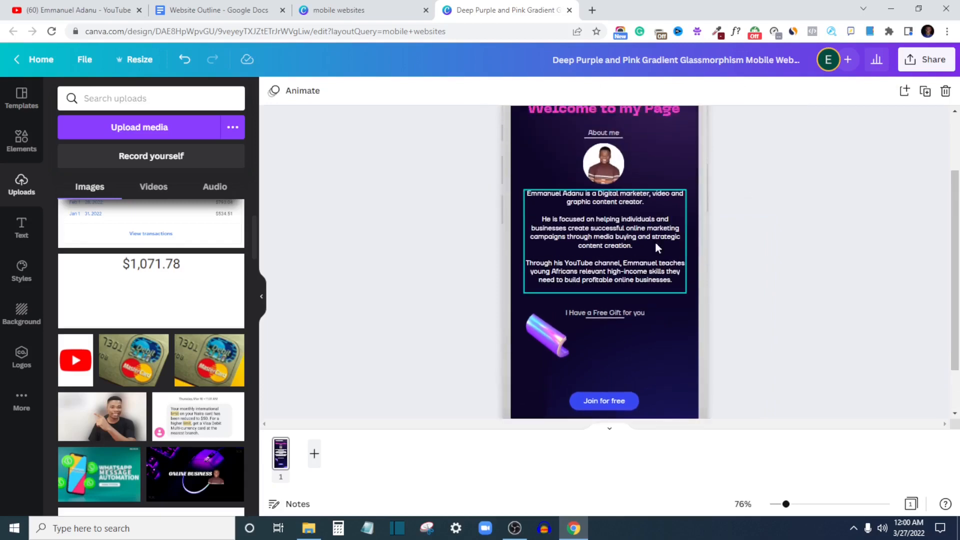
scroll(685, 210, "up", 3)
scroll(642, 313, "down", 4)
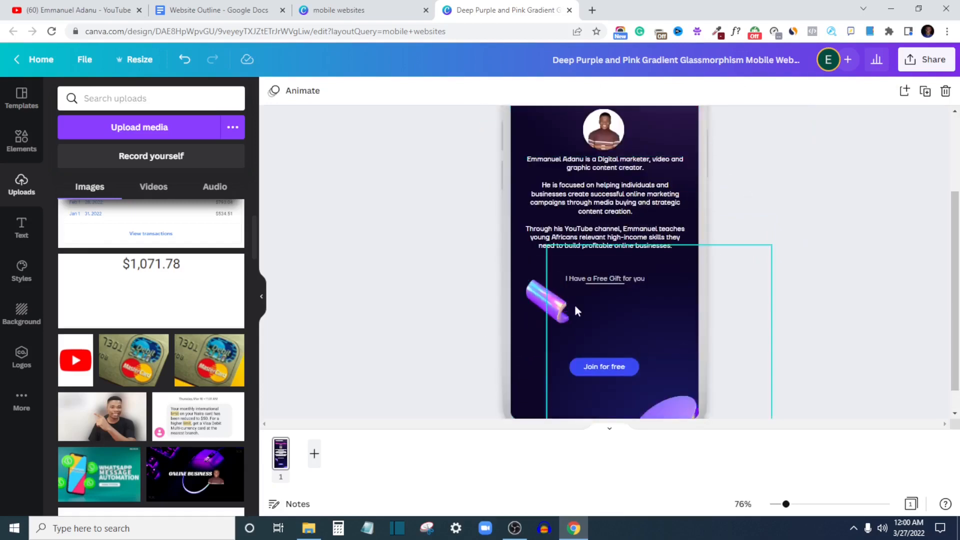
left_click(544, 308)
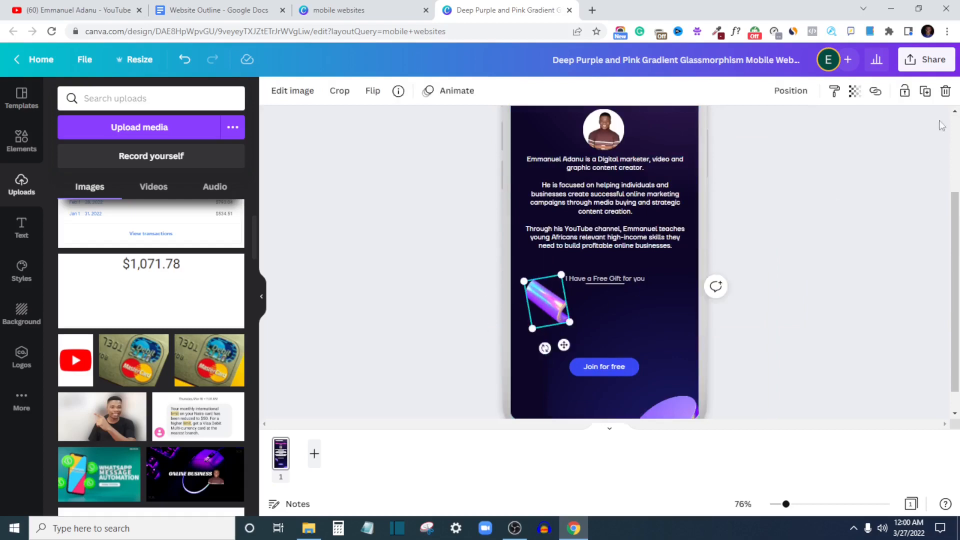
left_click(905, 92)
left_click(826, 278)
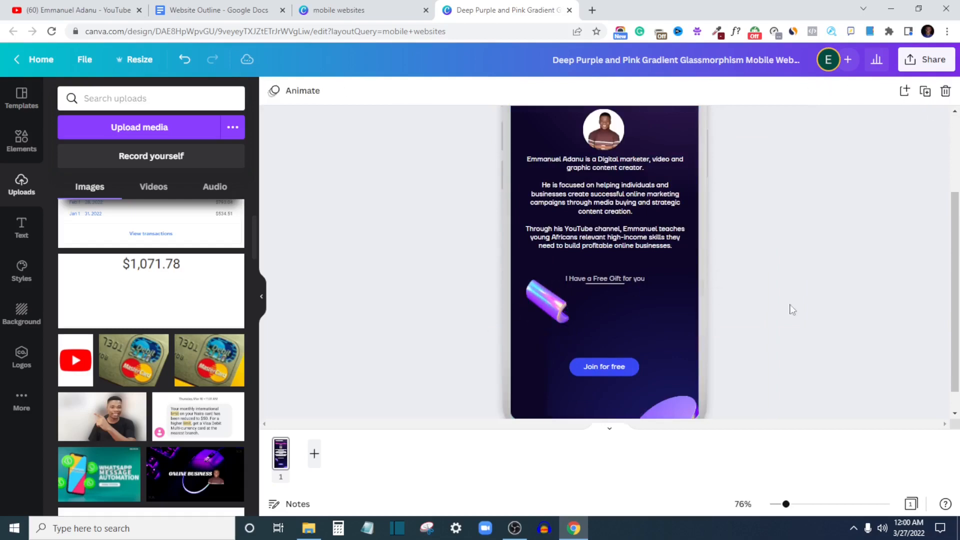
left_click(691, 351)
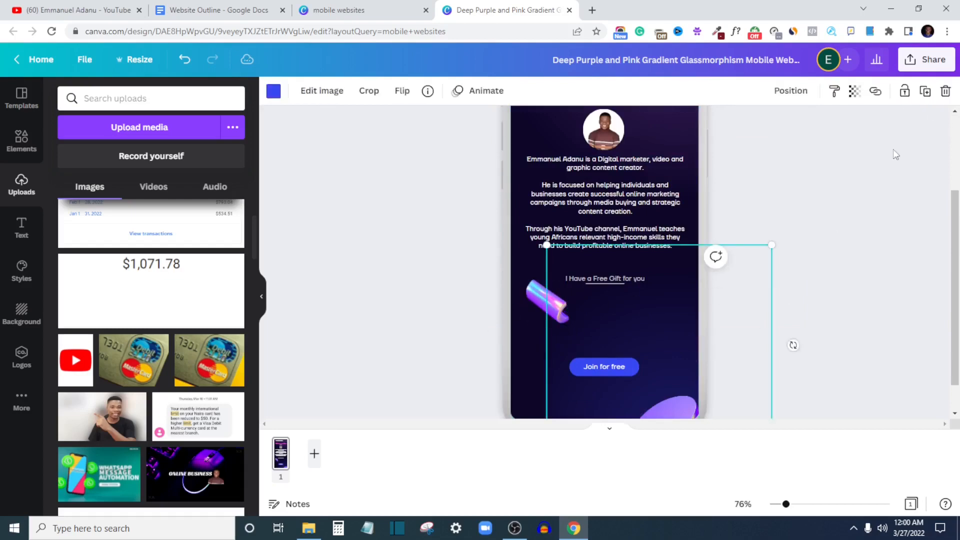
left_click(904, 92)
left_click(668, 417)
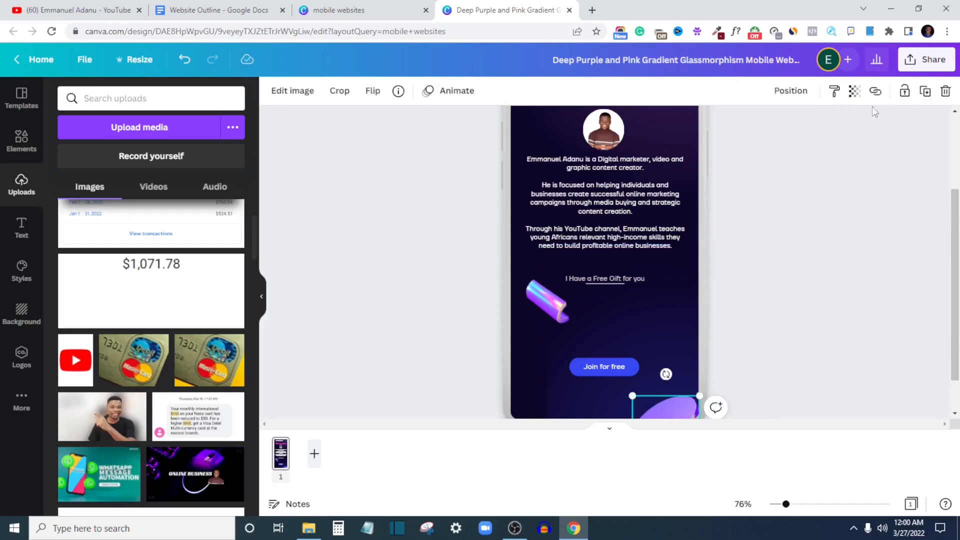
left_click(904, 93)
scroll(782, 342, "down", 1)
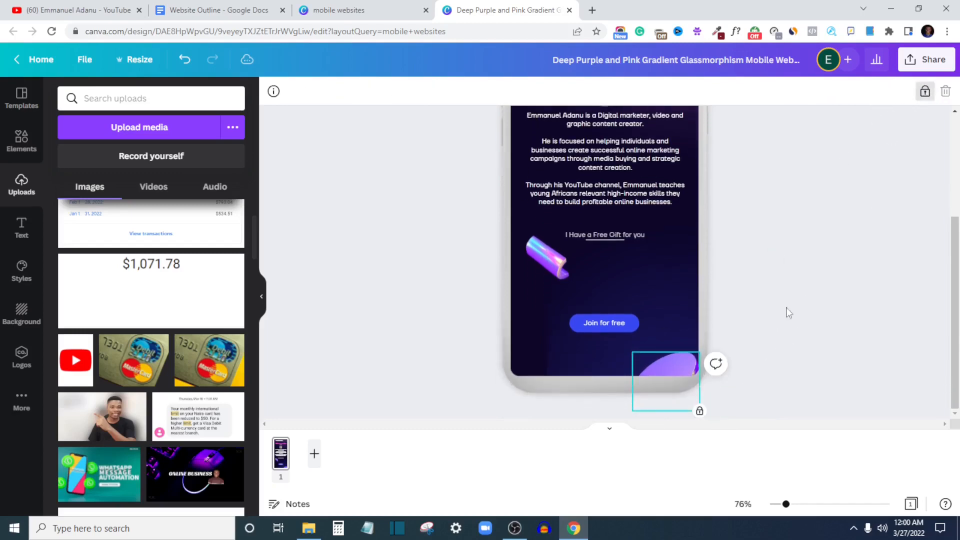
left_click(793, 289)
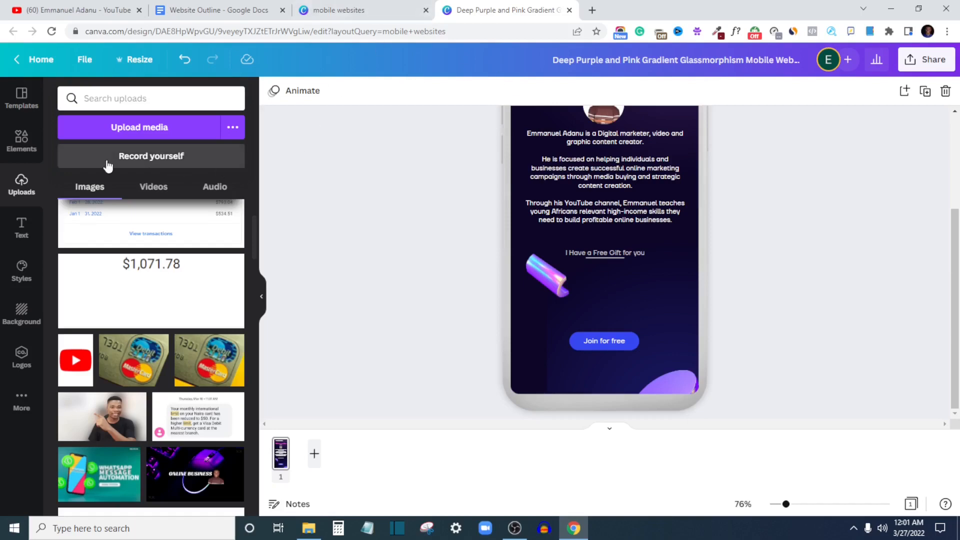
Step: Upload the "Information Marketing Secrets" book image, place it under the free gift text and center the "Join for free" button beneath it
left_click(149, 133)
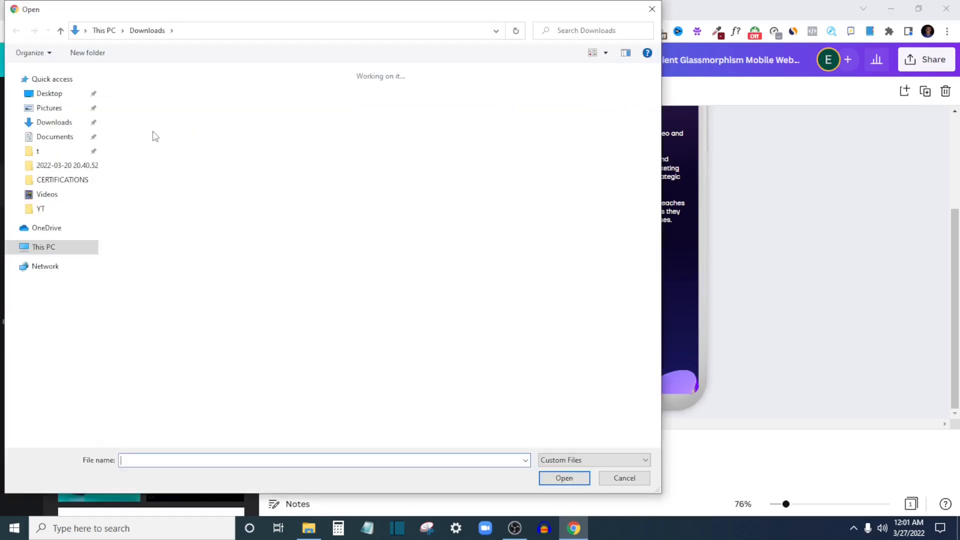
scroll(352, 262, "down", 10)
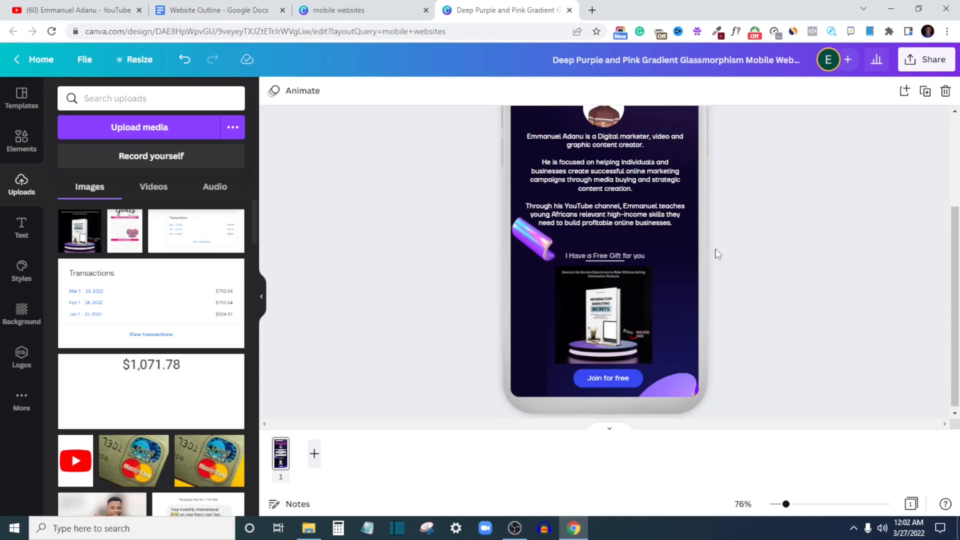
left_click_drag(622, 379, 619, 383)
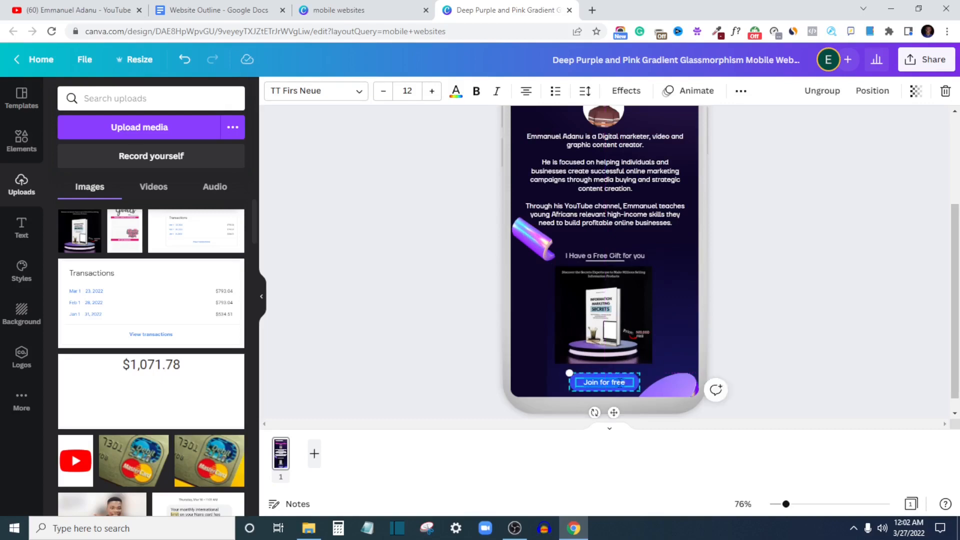
Step: Relabel the button below the book image "Download for free" and set its font size to 11
type("Down")
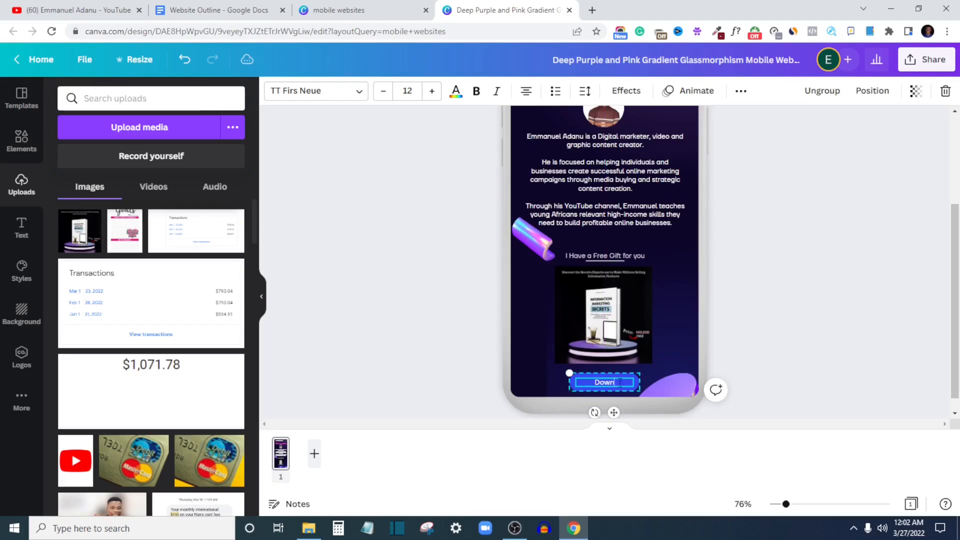
type("load for free")
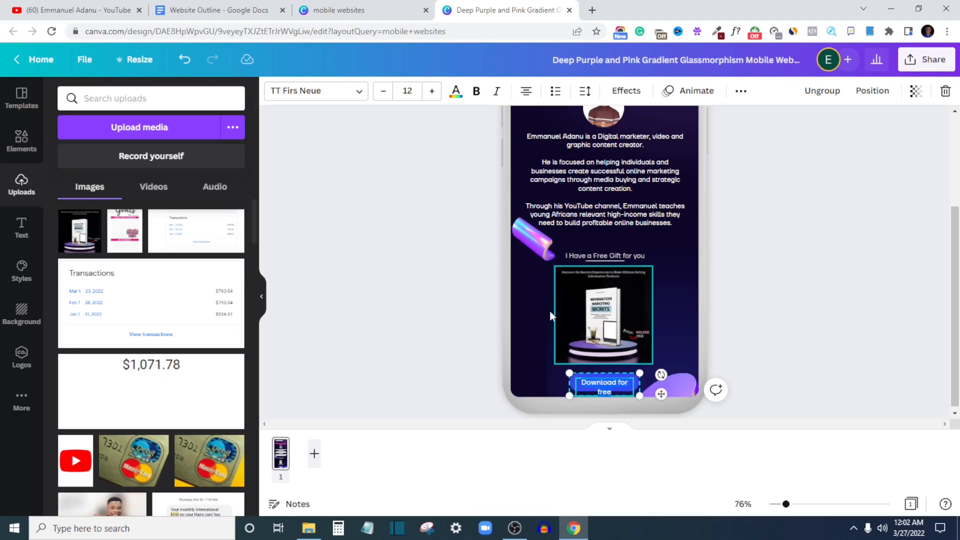
left_click(383, 91)
left_click(384, 91)
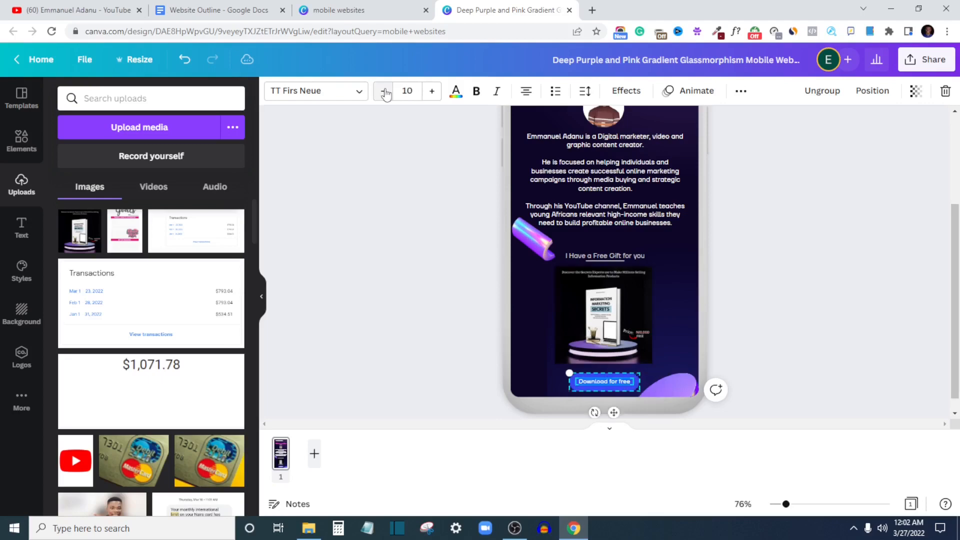
left_click(431, 92)
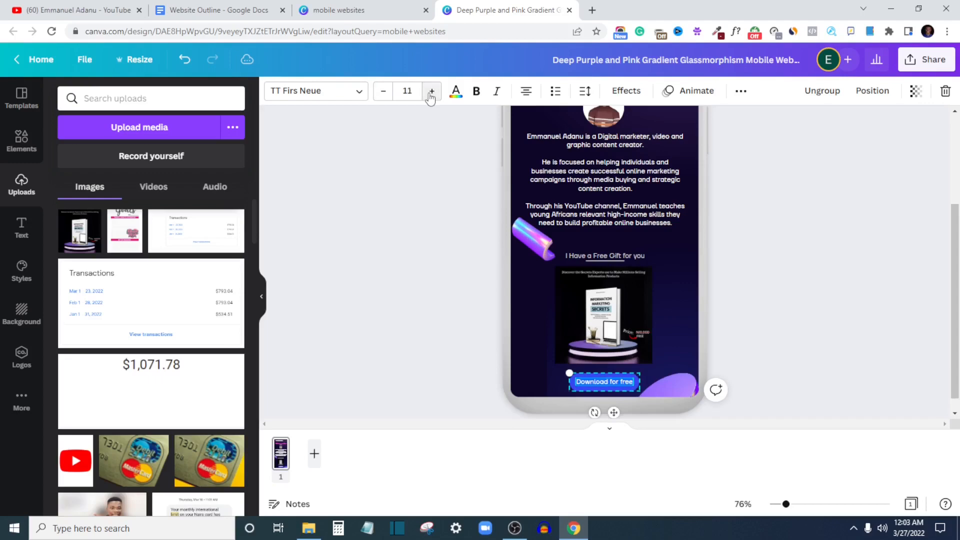
left_click(782, 237)
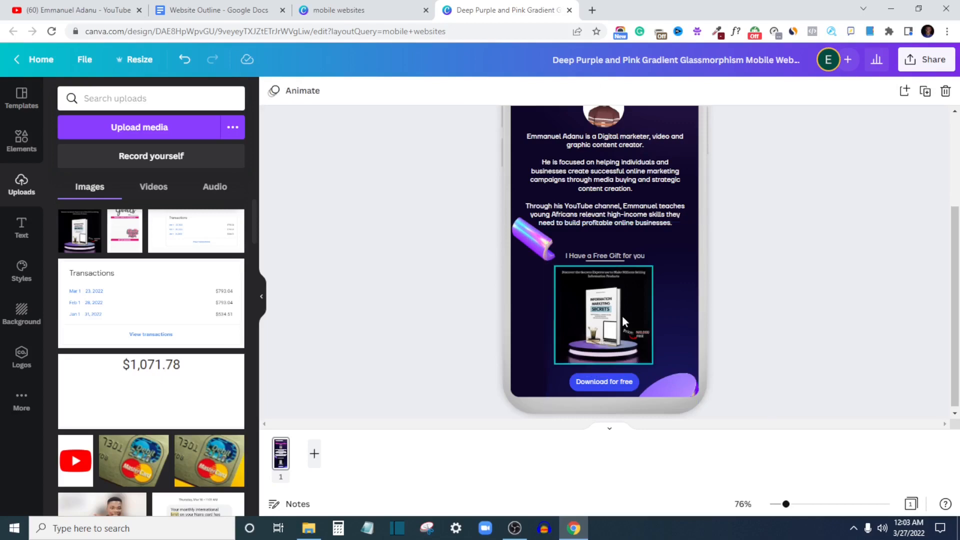
left_click(614, 377)
key("Escape")
left_click(602, 384)
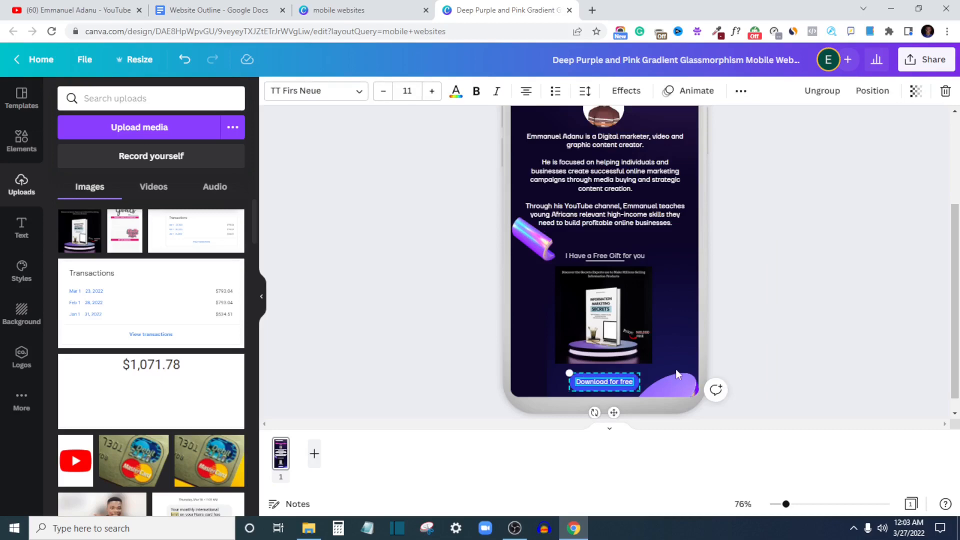
left_click(741, 93)
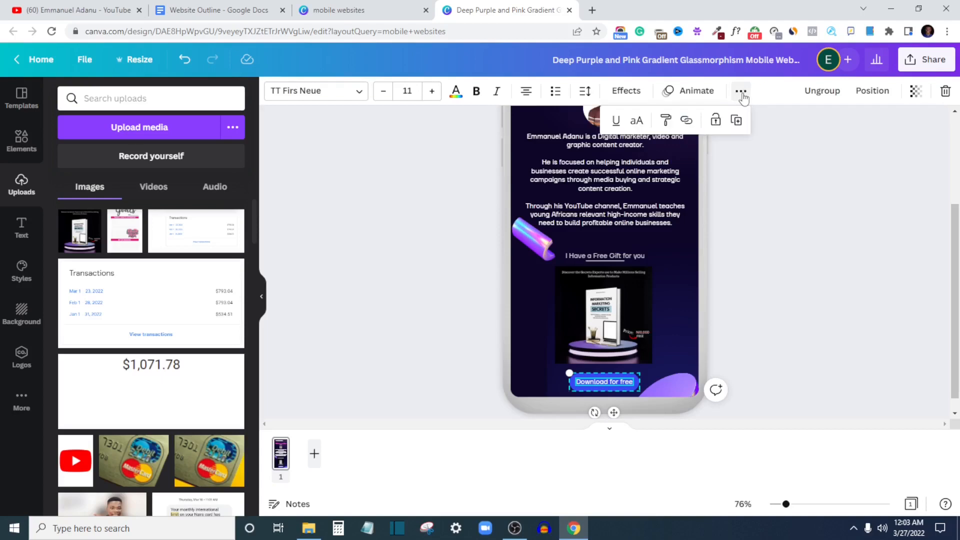
left_click(687, 122)
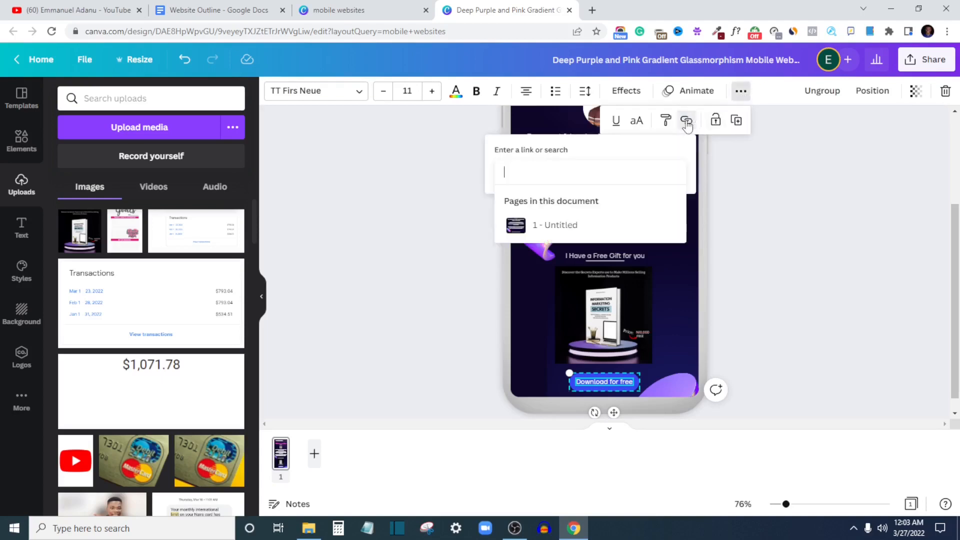
left_click(226, 7)
left_click(416, 381)
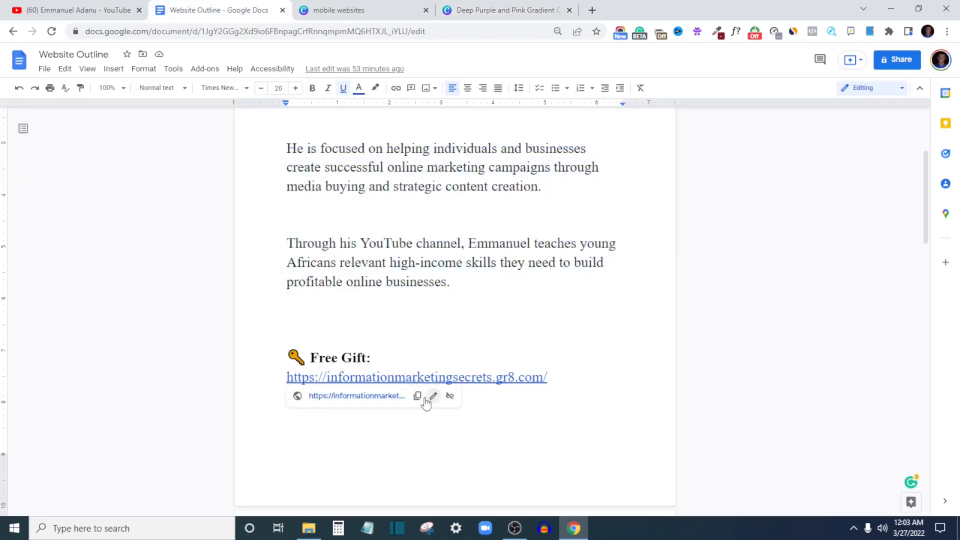
left_click(418, 396)
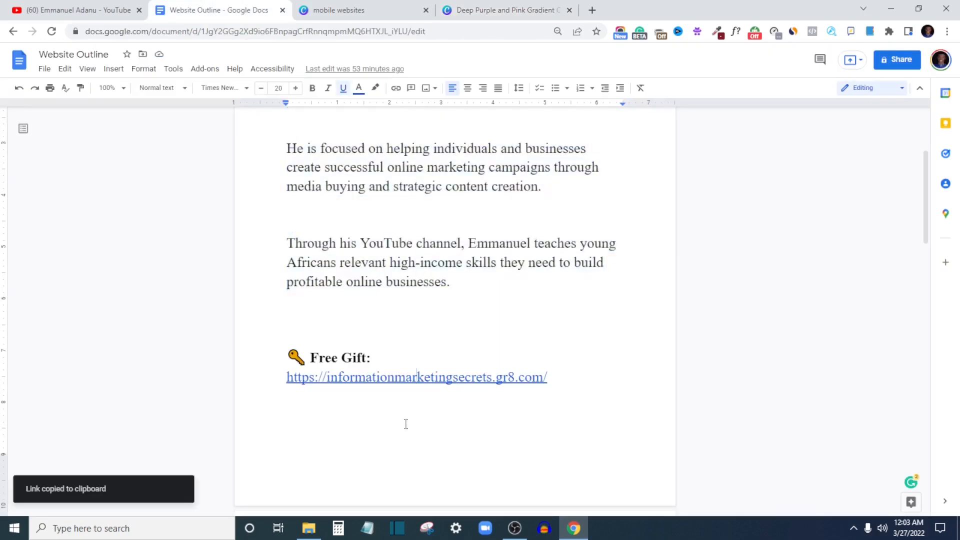
left_click(502, 10)
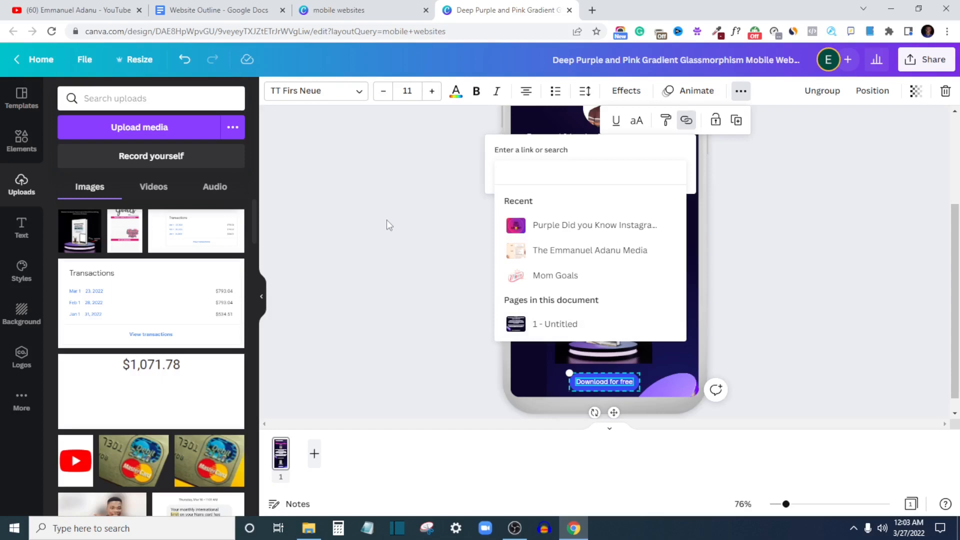
key("ctrl+v")
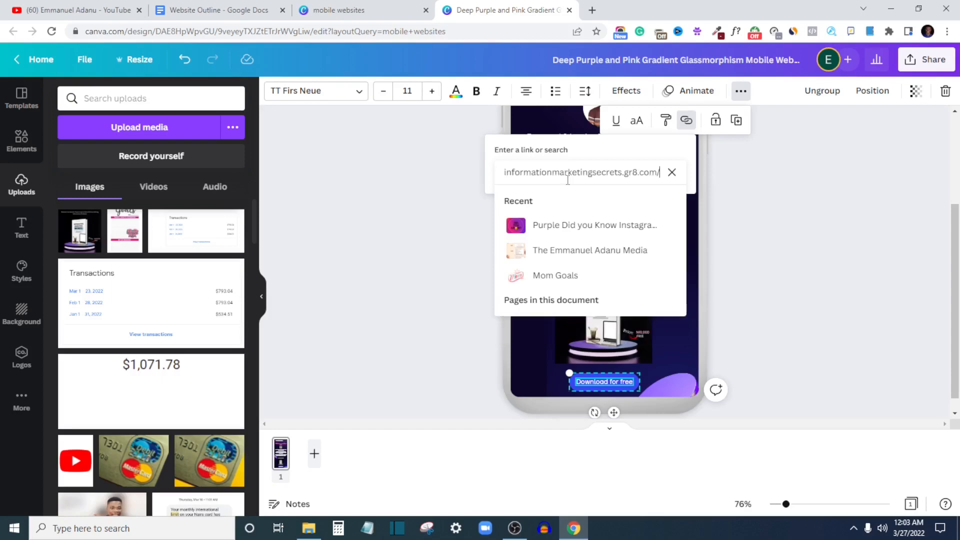
key("Return")
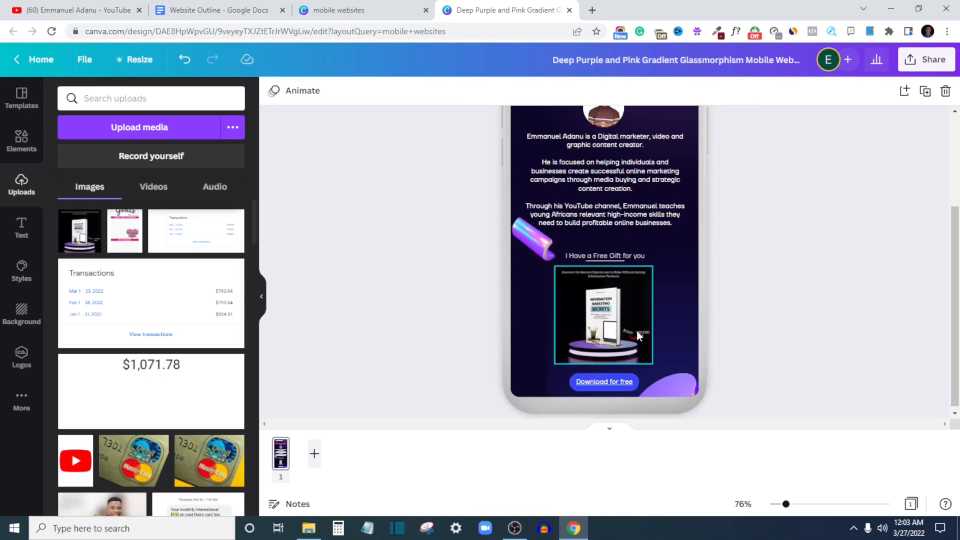
scroll(637, 329, "up", 3)
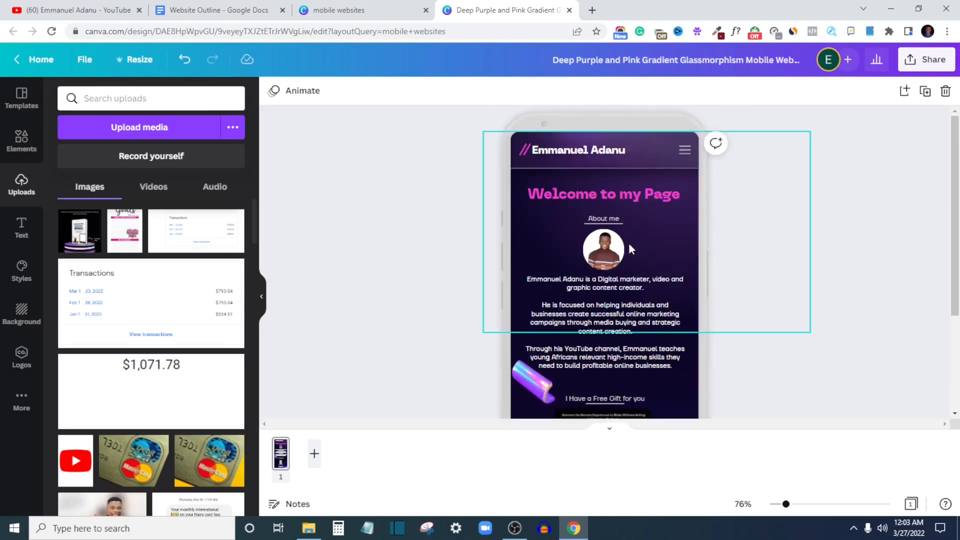
scroll(629, 242, "down", 3)
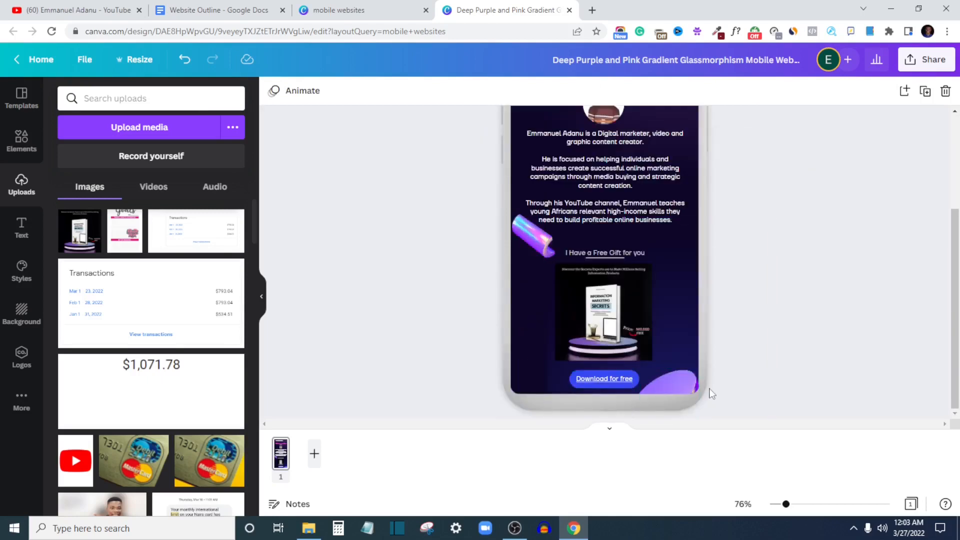
scroll(712, 393, "up", 3)
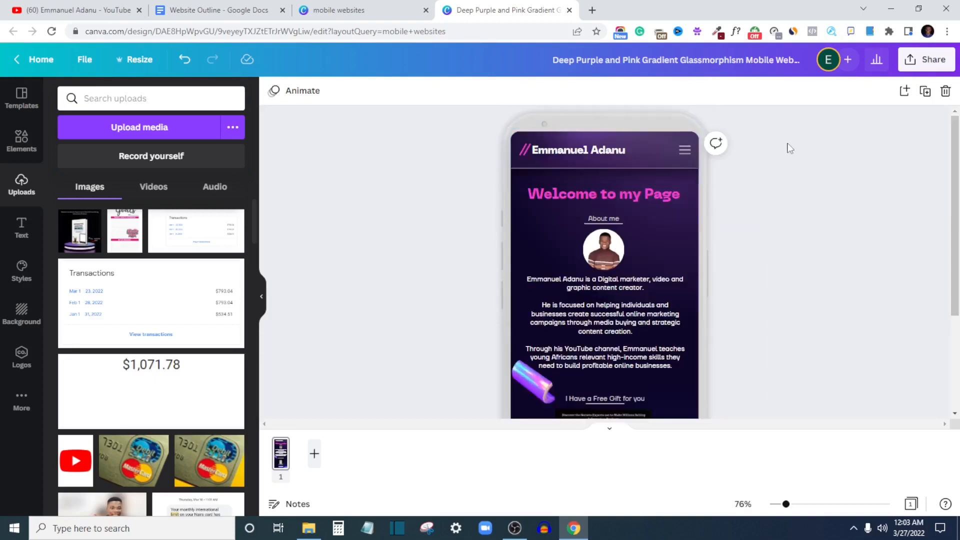
Step: Duplicate page 1 and delete the "Welcome to my Page" headline from the copy
scroll(790, 149, "down", 1)
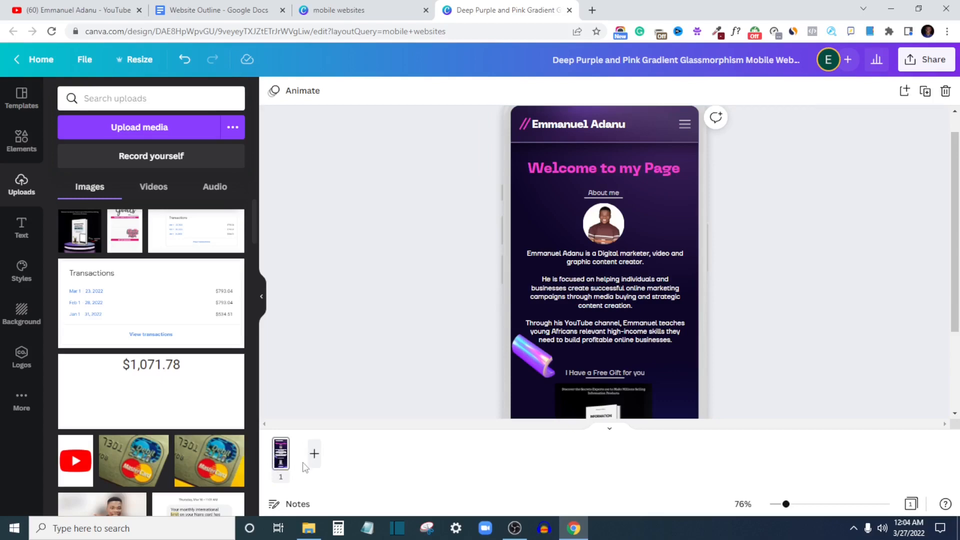
right_click(281, 453)
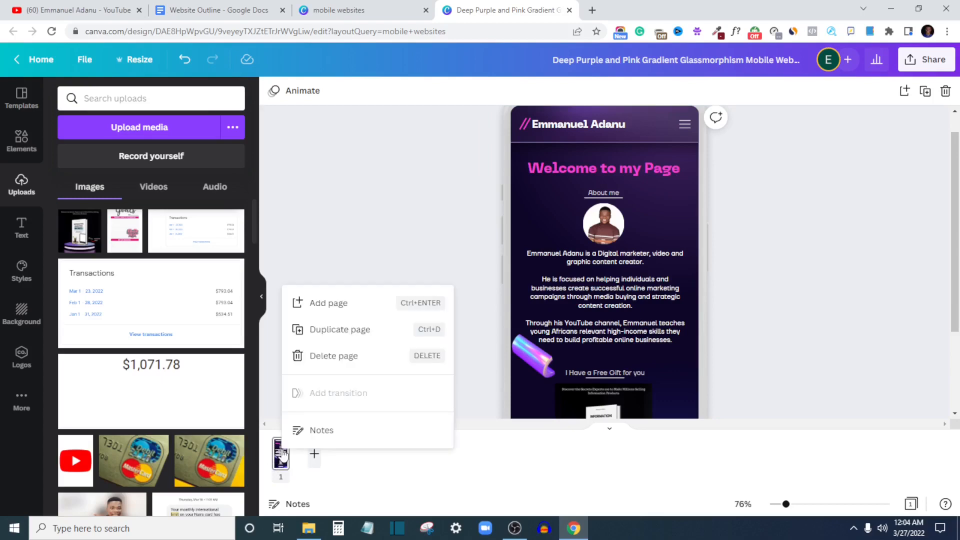
left_click(330, 330)
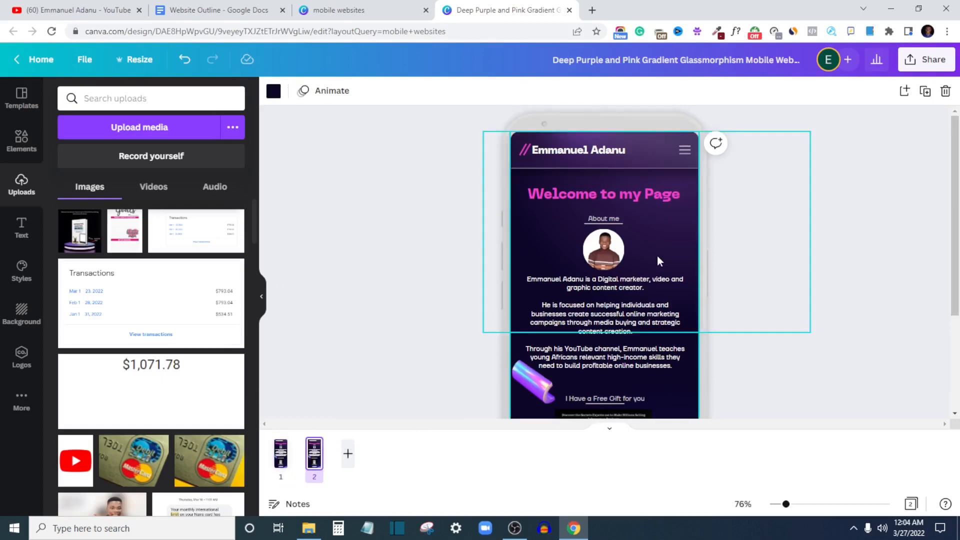
left_click(649, 197)
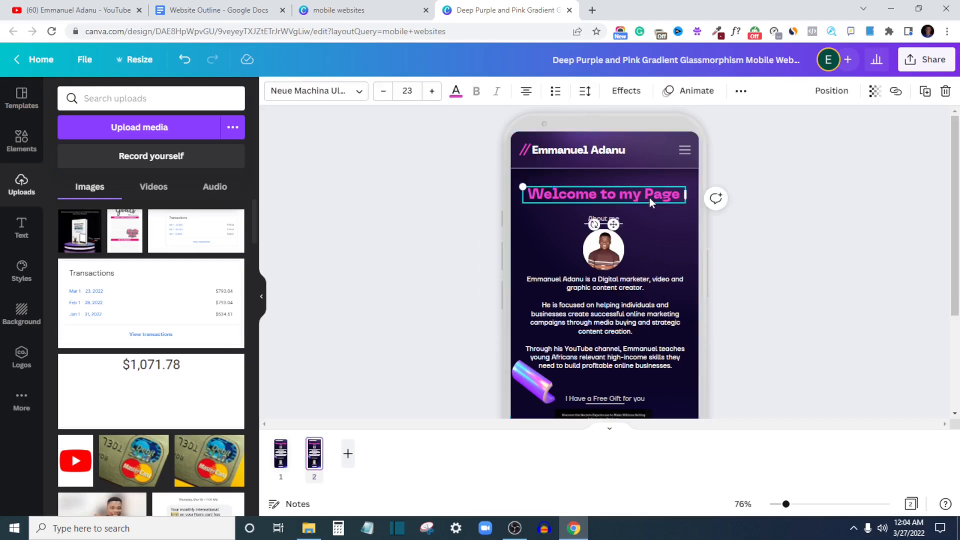
key("Delete")
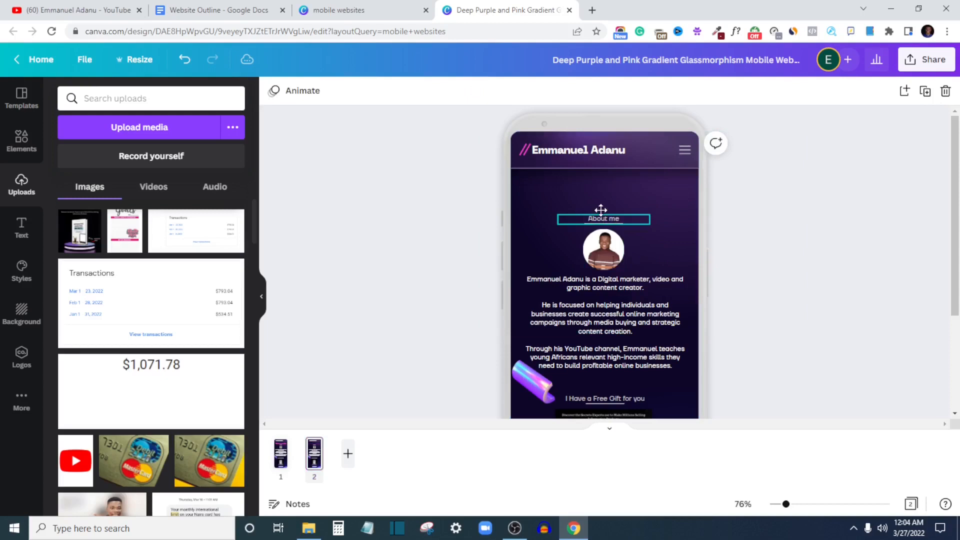
Step: Move the "About me" heading on page 2 up into the headline's place and delete the portrait together with its round frame
left_click_drag(600, 210, 601, 181)
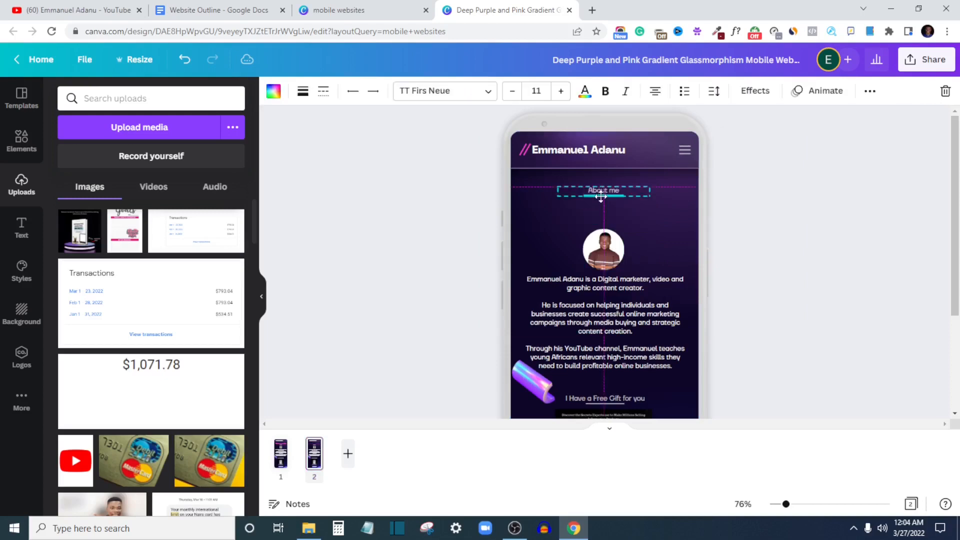
left_click(601, 252)
key("Delete")
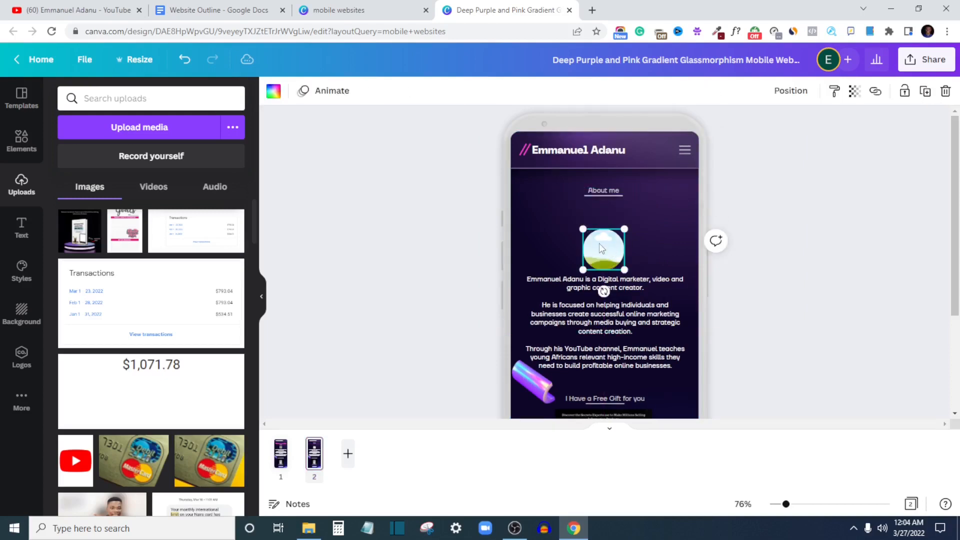
key("Delete")
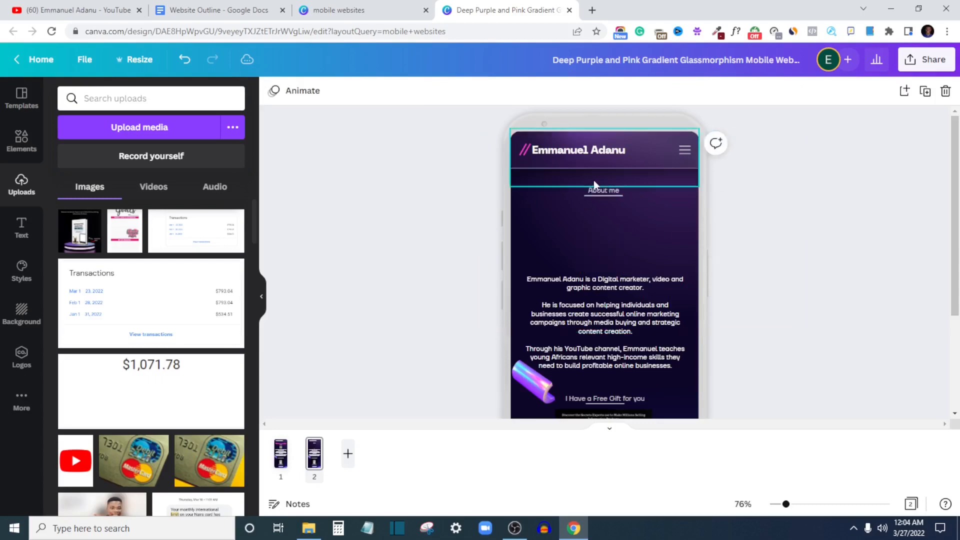
Step: Check the YouTube Channel section of the Website Outline document and change page 2's "About me" heading to "Visit my YouTube Channel"
left_click(190, 7)
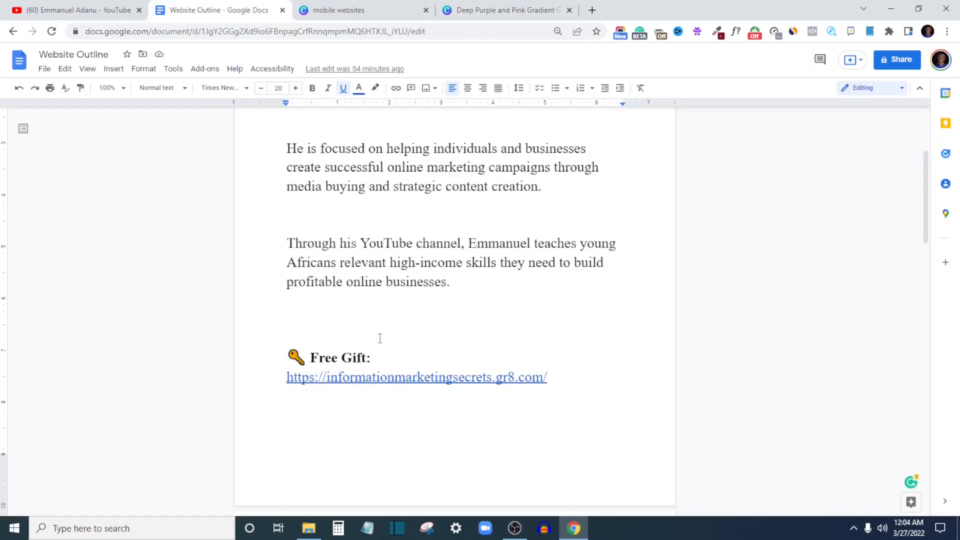
scroll(380, 338, "down", 3)
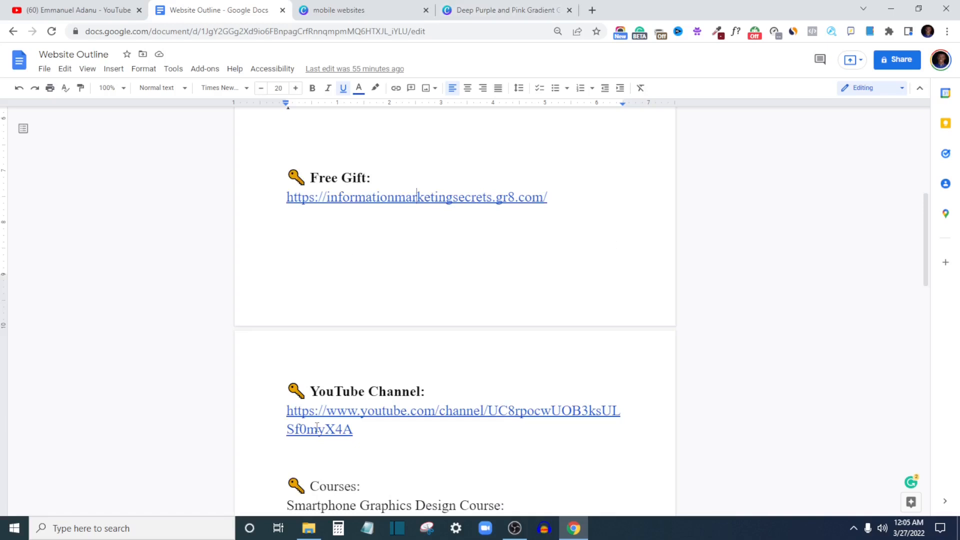
left_click(502, 10)
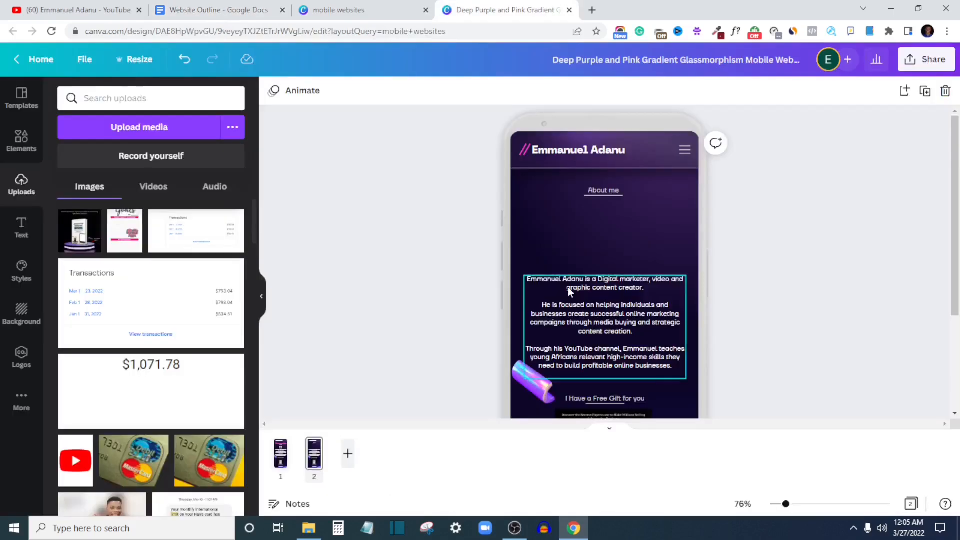
left_click(593, 195)
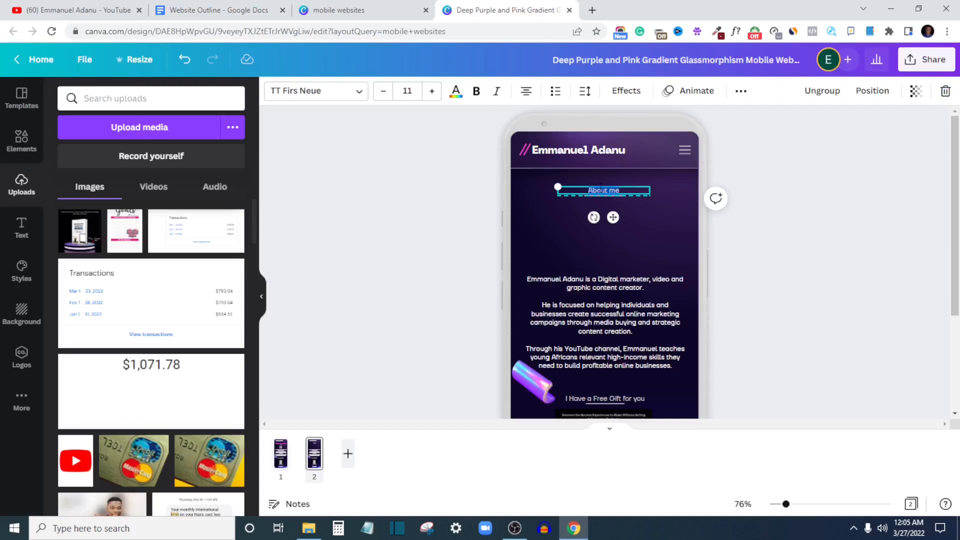
type("Visit my YouTube Channel")
left_click(797, 187)
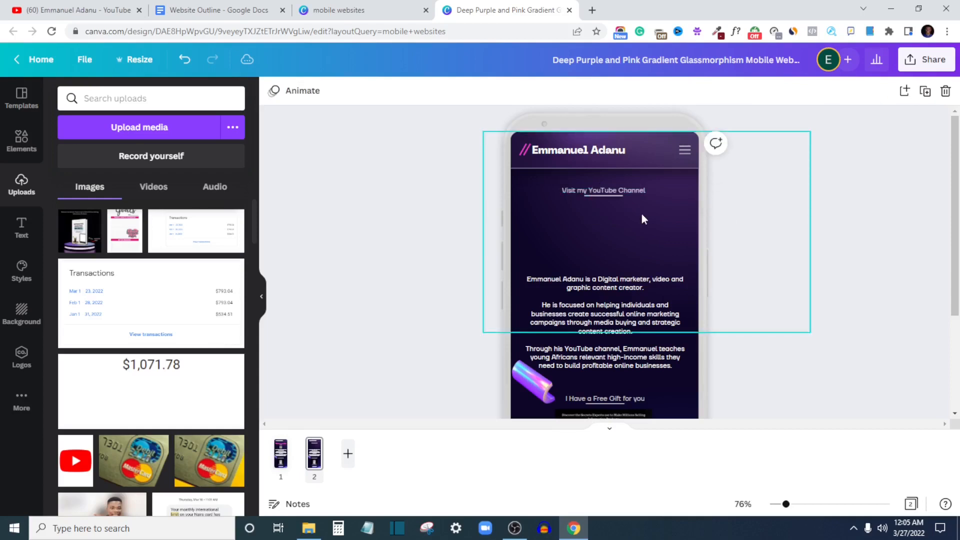
left_click(605, 195)
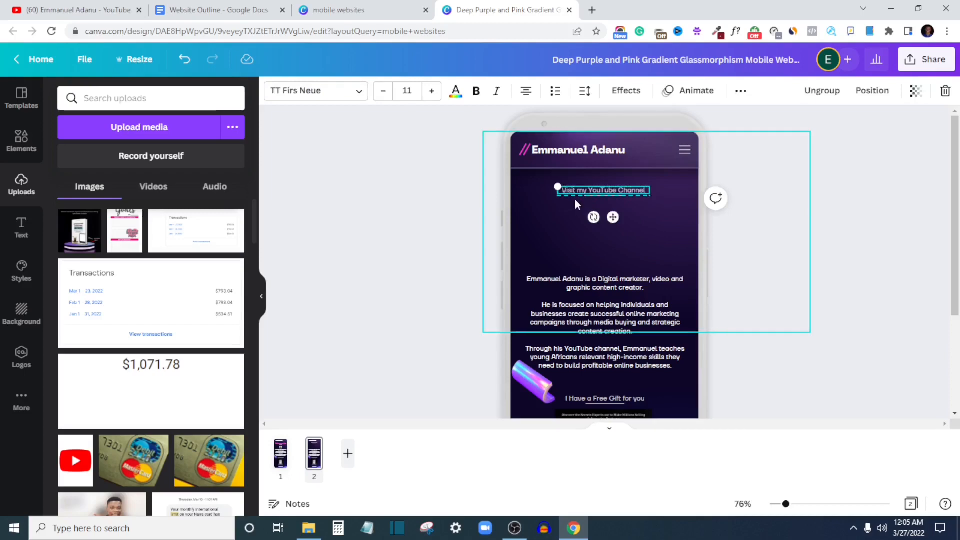
left_click(759, 213)
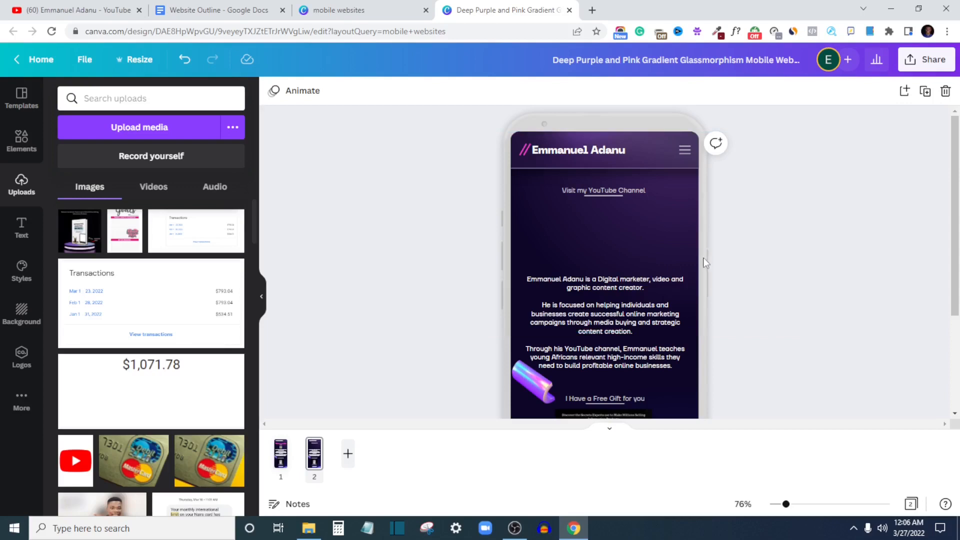
Step: Move the biography text on page 2 down to free space under the YouTube heading
scroll(715, 264, "down", 3)
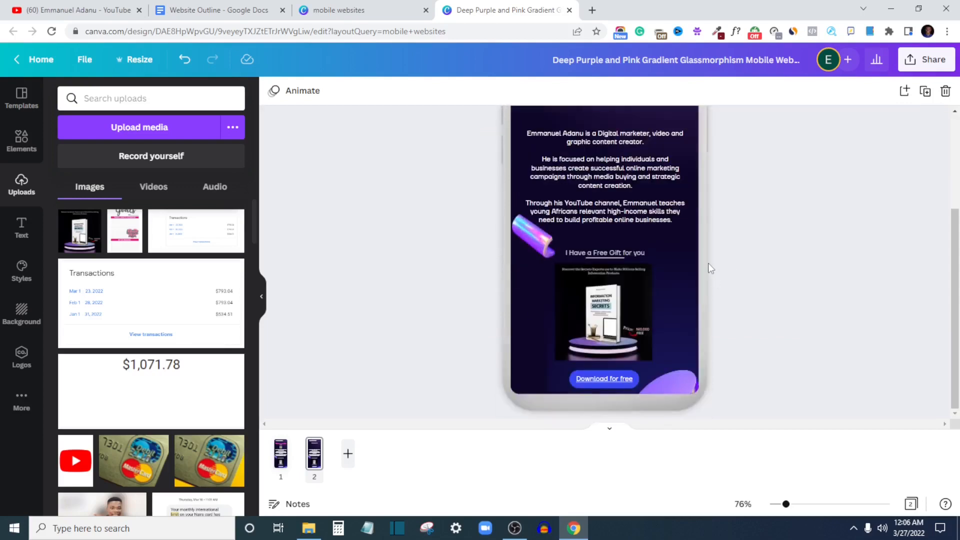
left_click_drag(643, 206, 641, 229)
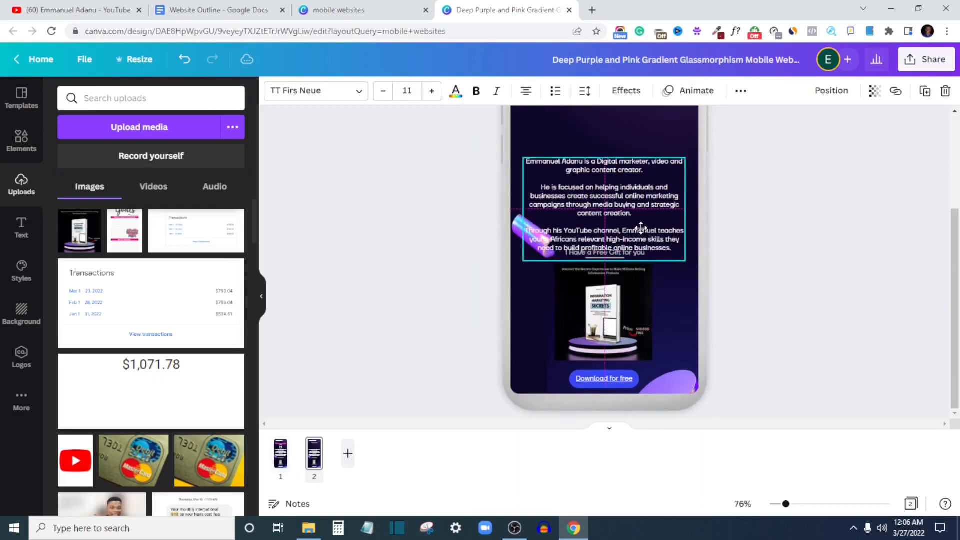
scroll(748, 248, "up", 3)
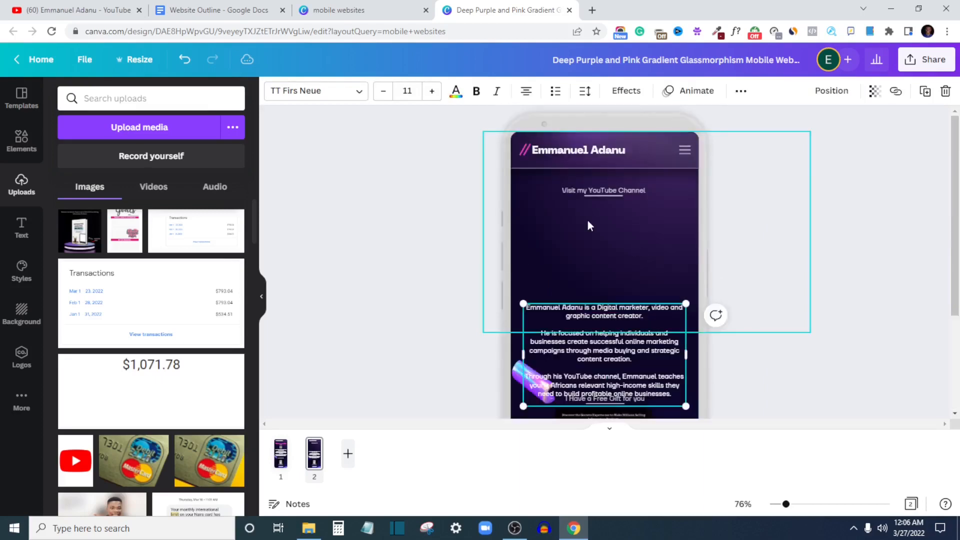
Step: Open the YouTube app among Canva's content apps and delete the biography text from page 2
left_click(20, 406)
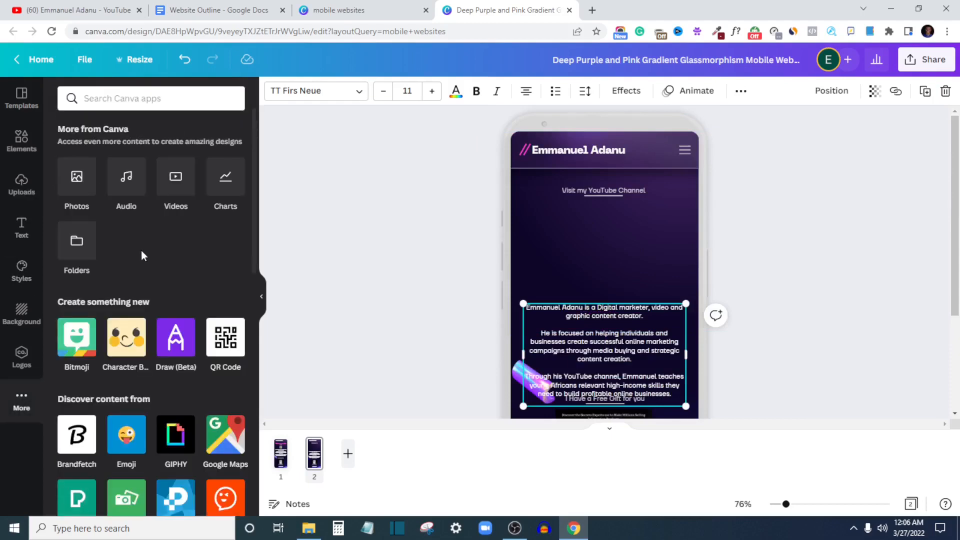
scroll(145, 256, "down", 1)
scroll(149, 262, "down", 6)
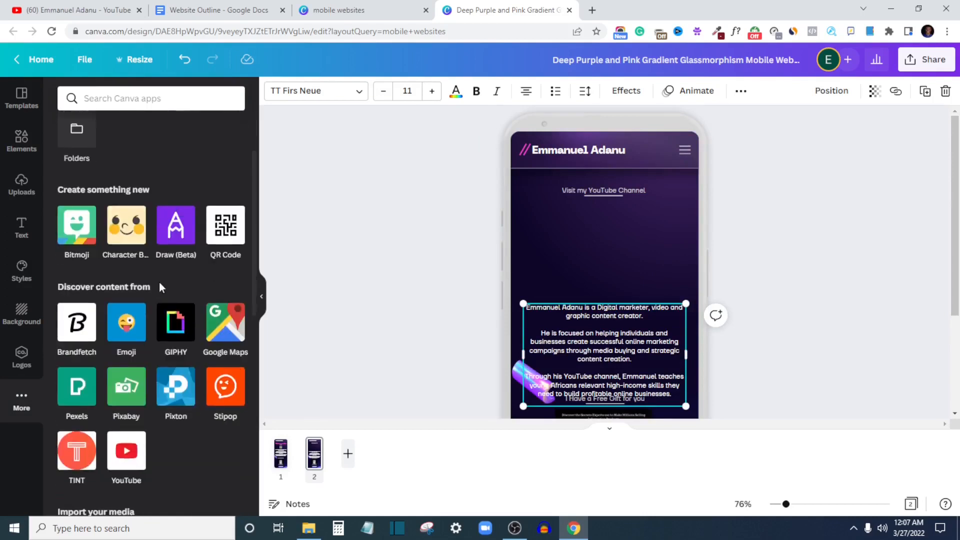
scroll(163, 302, "up", 5)
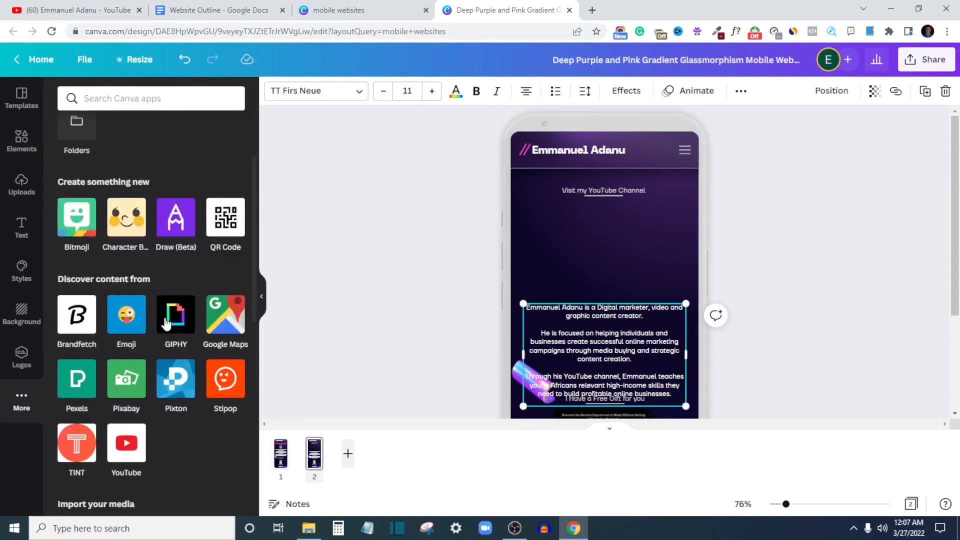
scroll(159, 308, "up", 2)
scroll(152, 314, "down", 6)
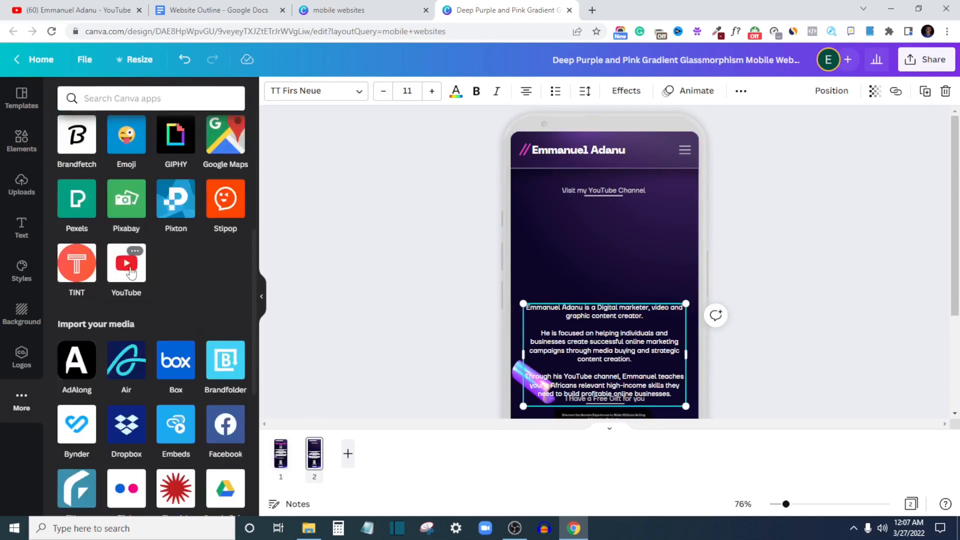
left_click(129, 269)
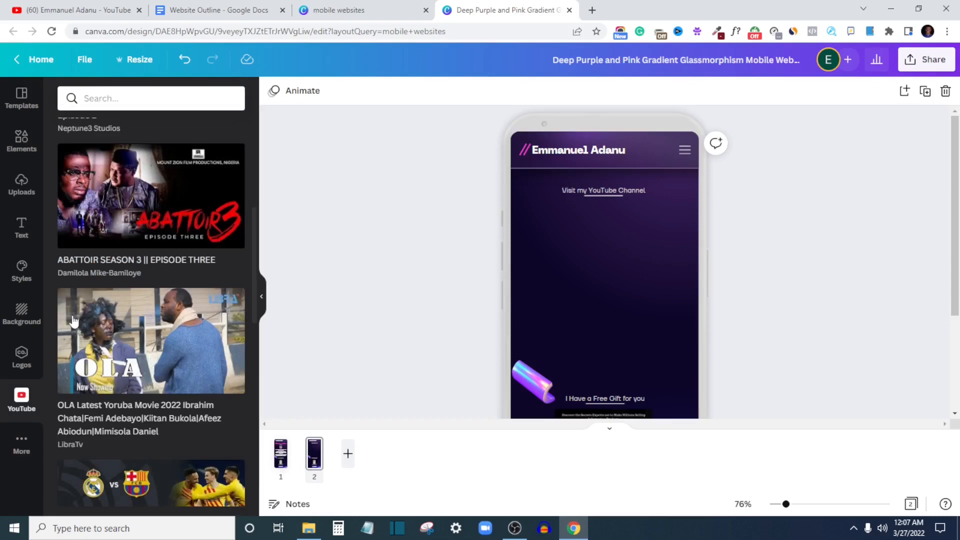
left_click(183, 7)
scroll(142, 176, "up", 5)
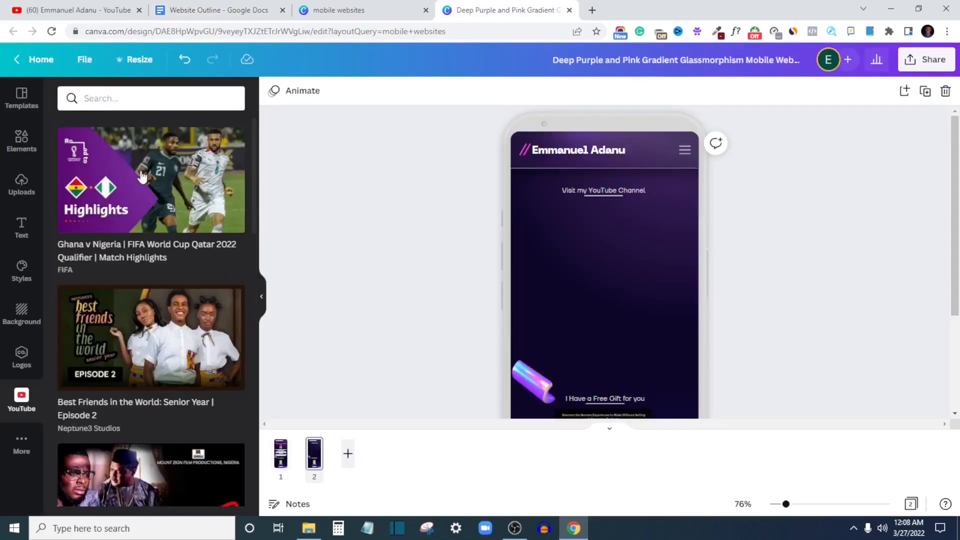
Step: Search YouTube for the site owner's name and place the "How to Create an Ebook Fast and Make Money Online Selling Ebooks" video under the heading
left_click(123, 99)
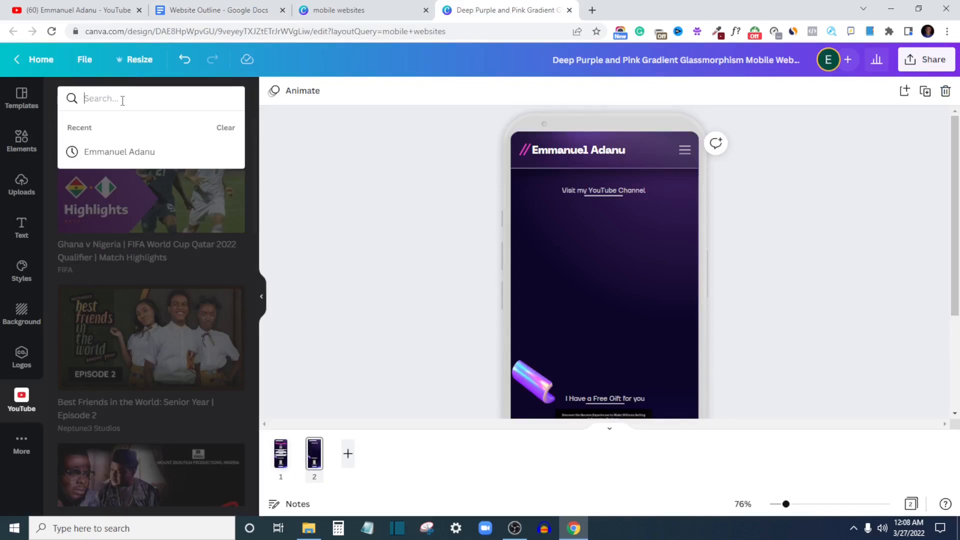
left_click(119, 152)
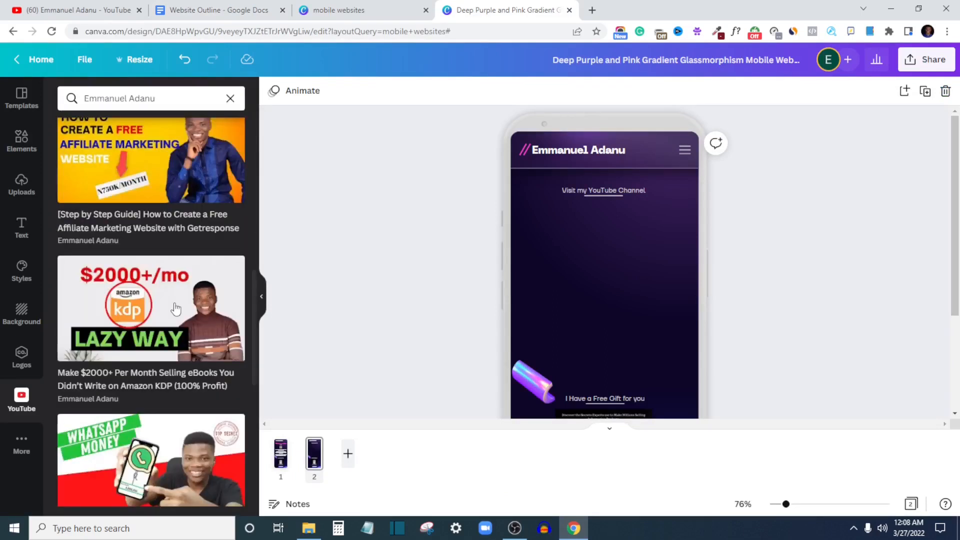
scroll(176, 309, "down", 10)
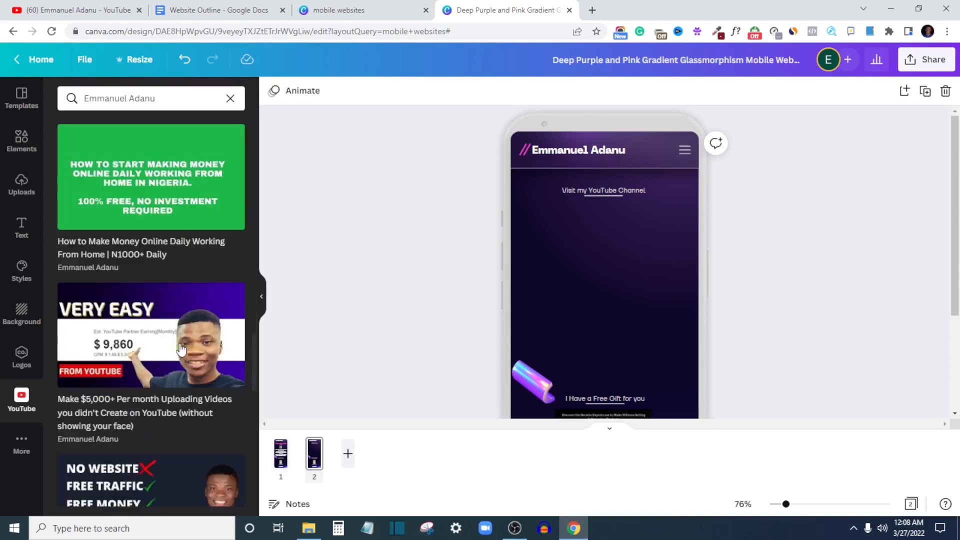
scroll(181, 349, "down", 6)
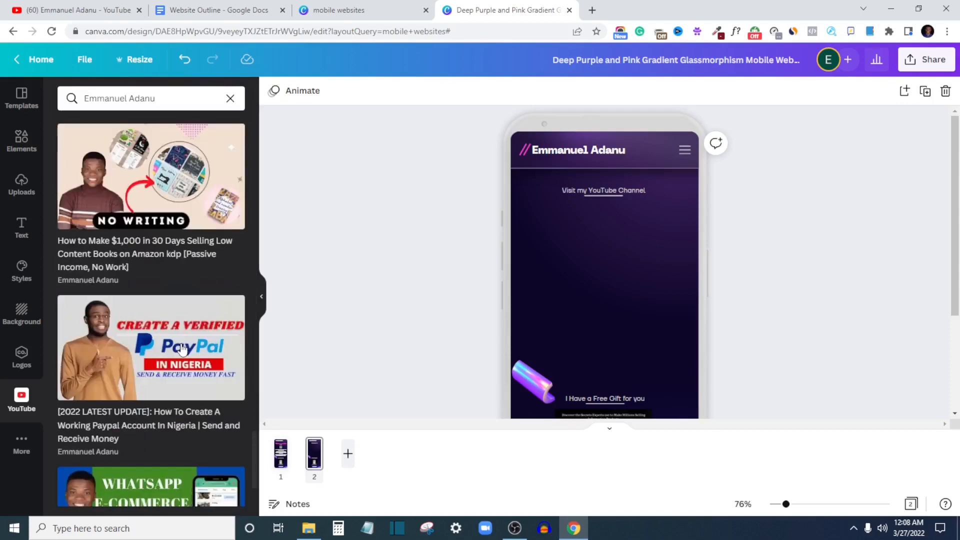
scroll(182, 349, "up", 14)
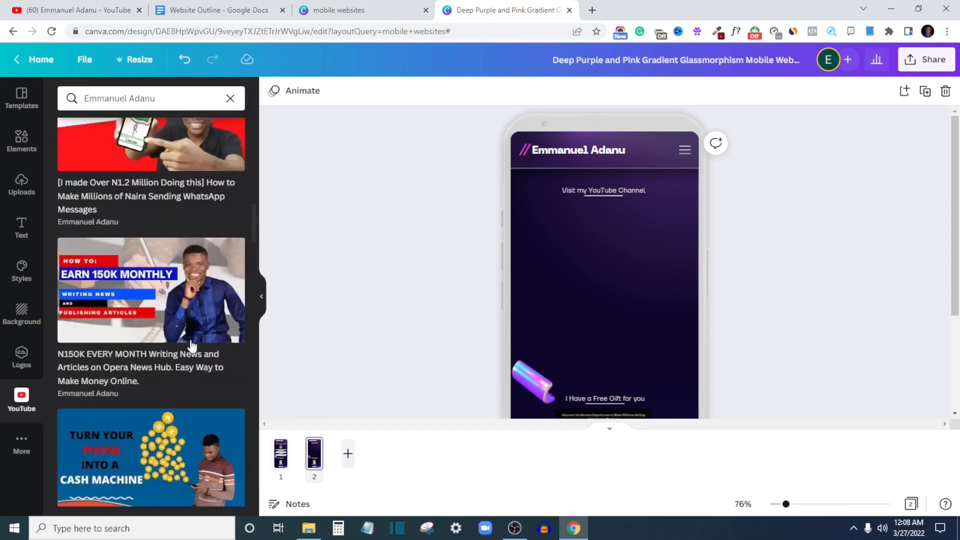
scroll(190, 345, "up", 5)
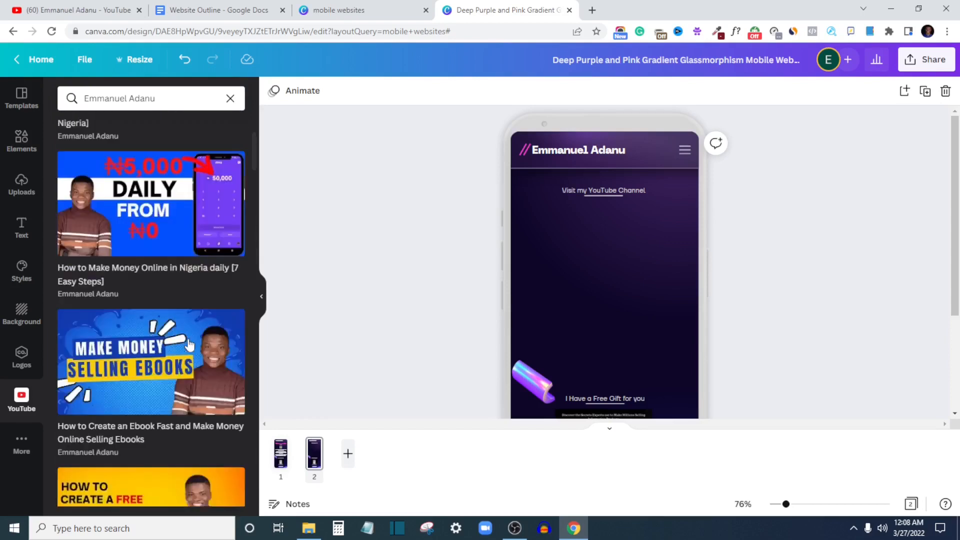
scroll(189, 345, "down", 1)
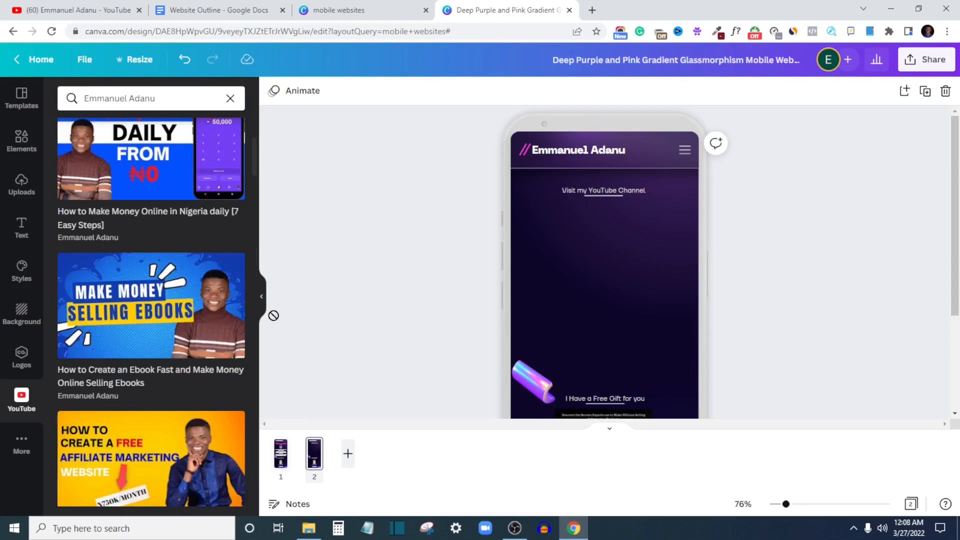
left_click_drag(273, 316, 632, 275)
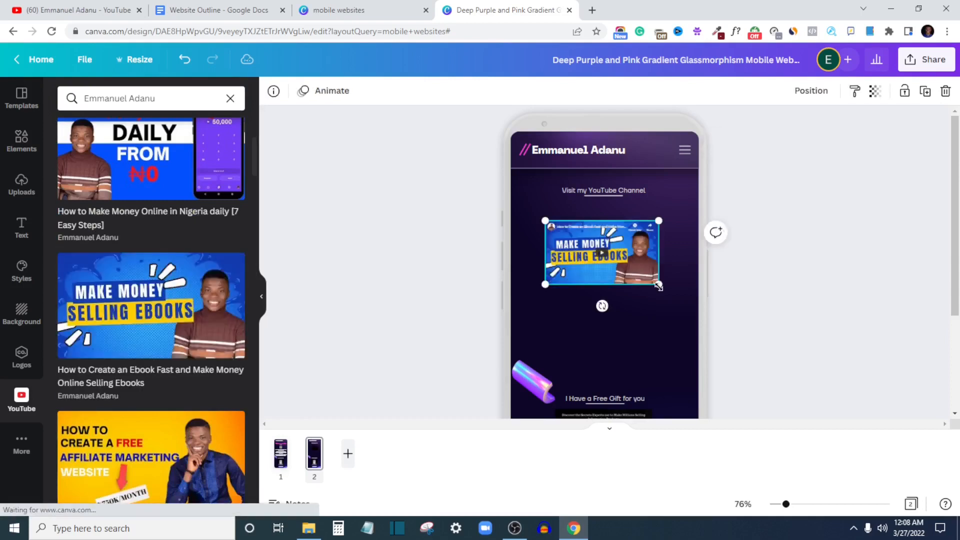
Step: Enlarge the embedded ebook video to nearly the page's width and position it just below the "Visit my YouTube Channel" heading
left_click_drag(658, 285, 695, 305)
left_click_drag(661, 286, 650, 276)
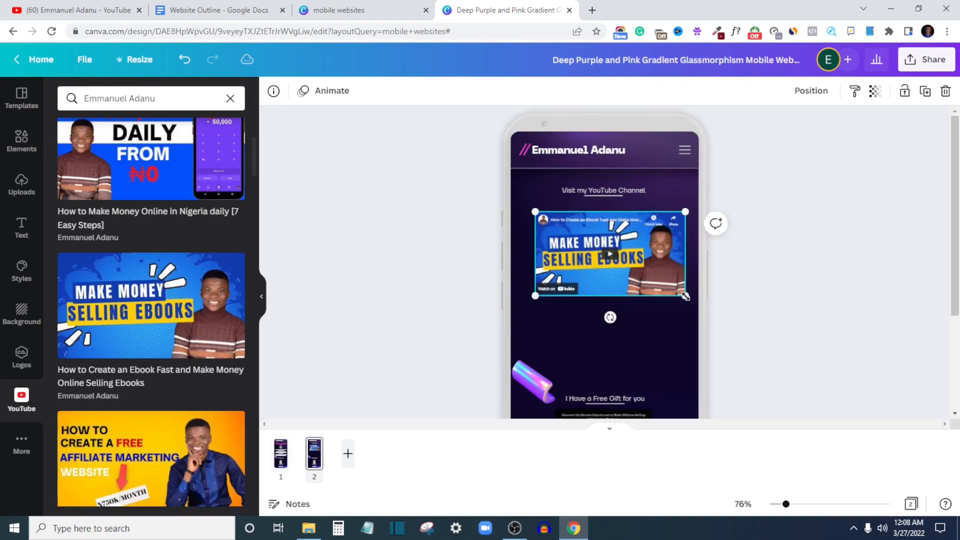
left_click_drag(680, 292, 662, 283)
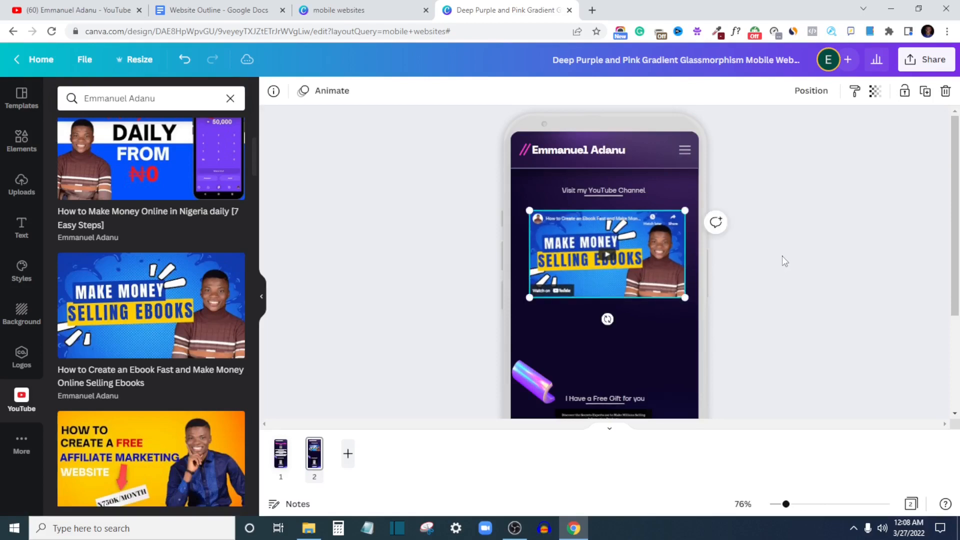
left_click(782, 256)
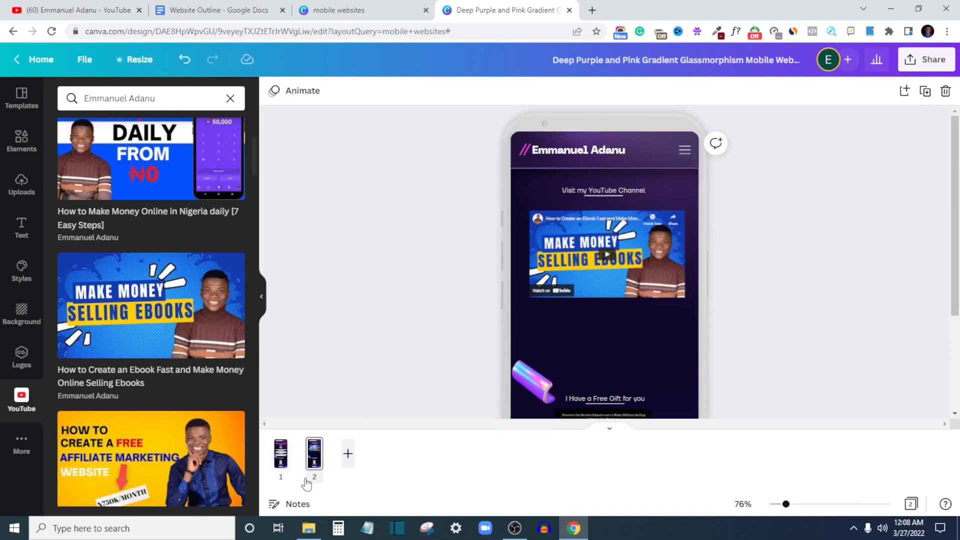
Step: Copy the "Download for free" button from page 1 and paste it on page 2, centred just below the embedded ebook video
left_click(281, 465)
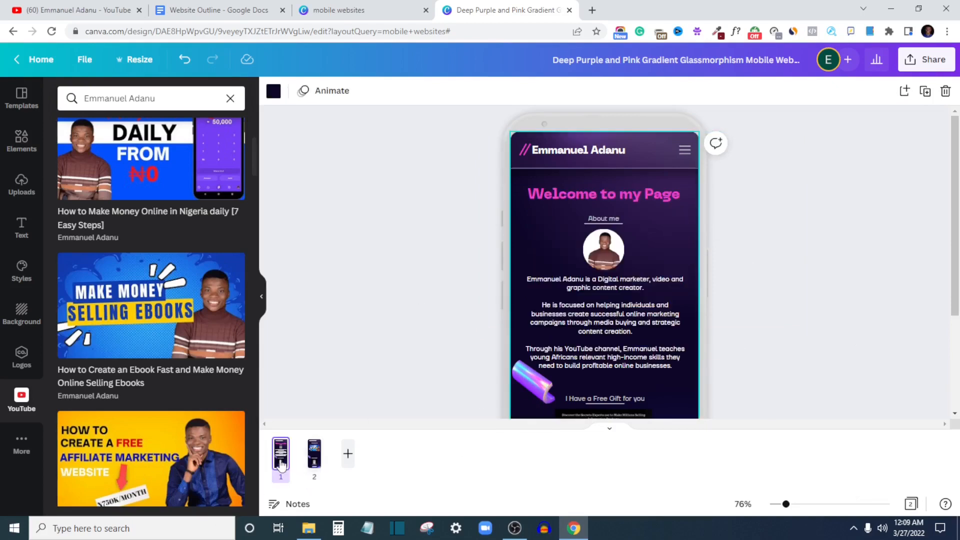
scroll(667, 262, "down", 5)
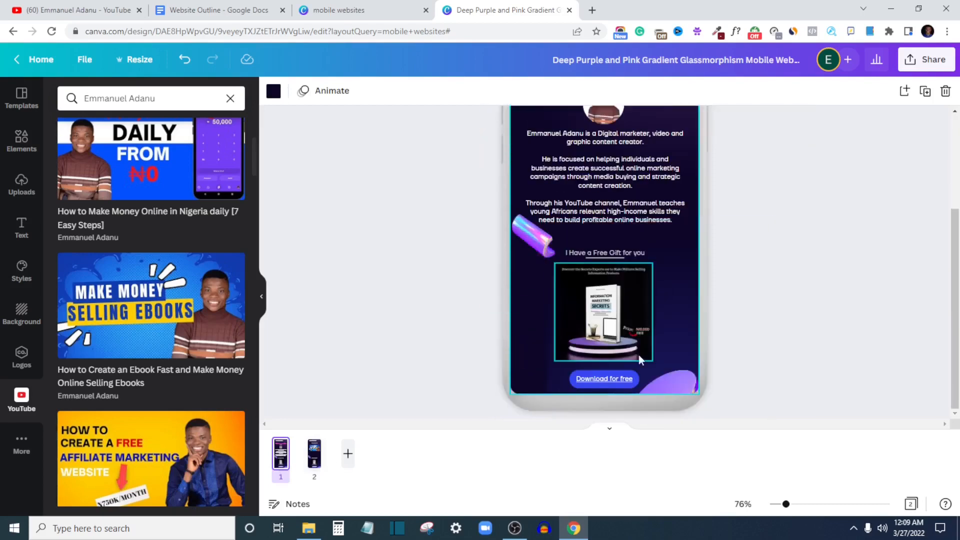
left_click(626, 380)
right_click(626, 380)
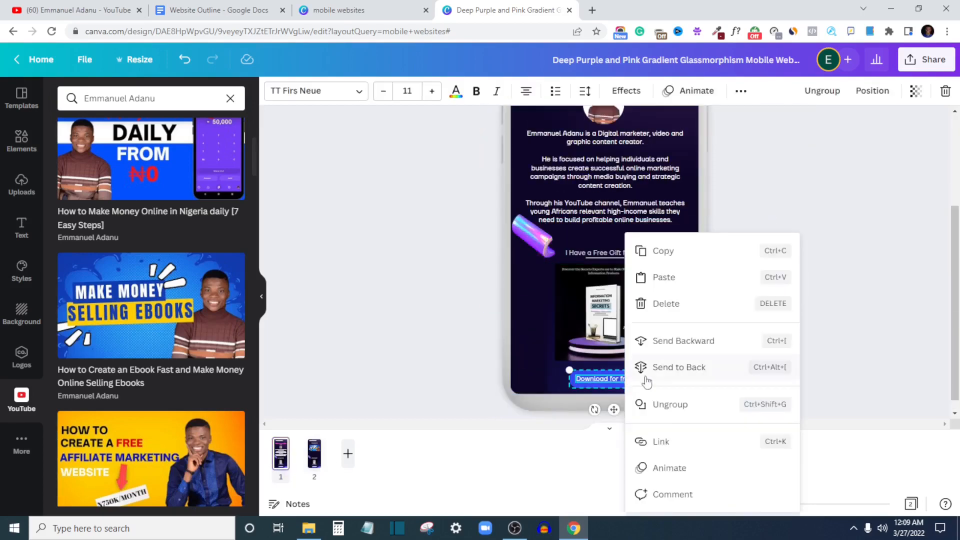
left_click(667, 252)
left_click(314, 465)
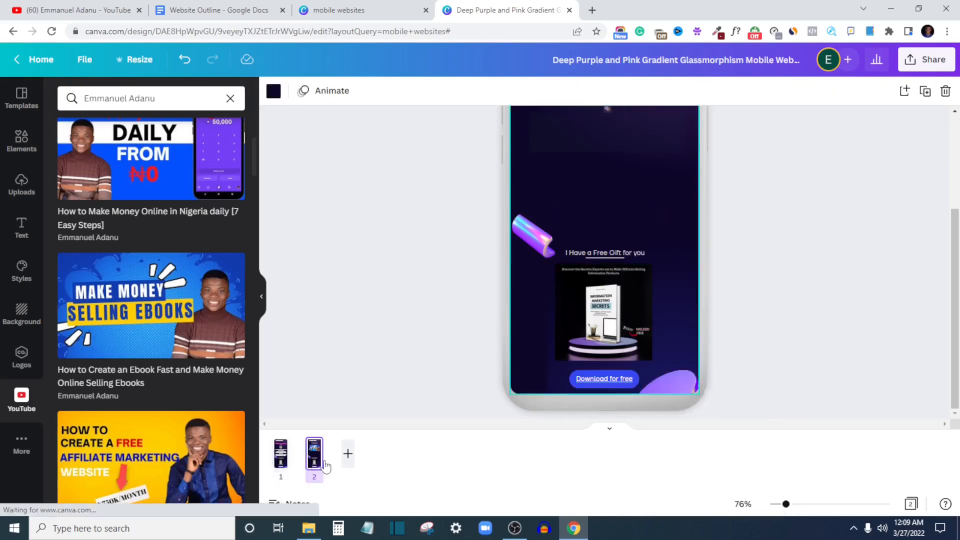
scroll(708, 277, "up", 3)
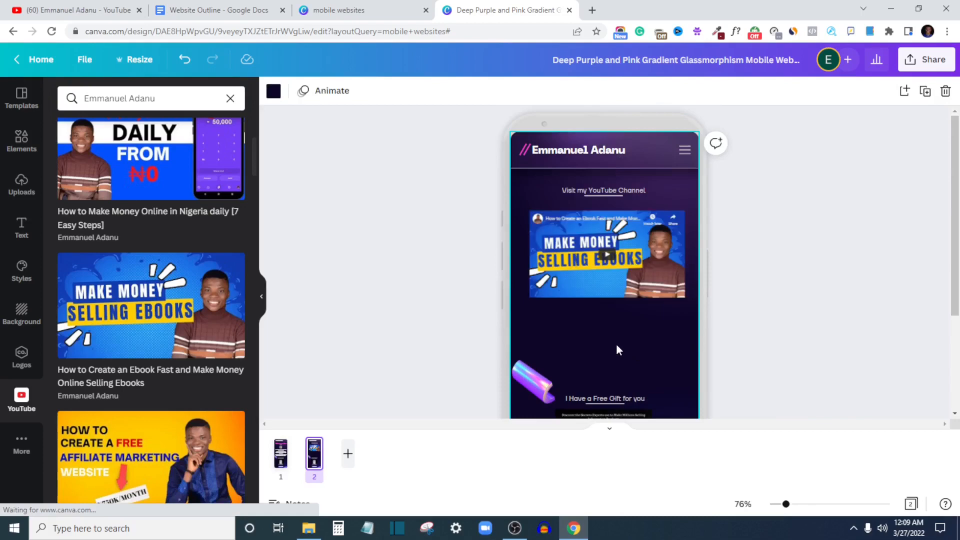
key("ctrl+v")
left_click_drag(617, 260, 620, 316)
Step: Replace the label of the copied button under the video with "YouTube"
left_click(623, 317)
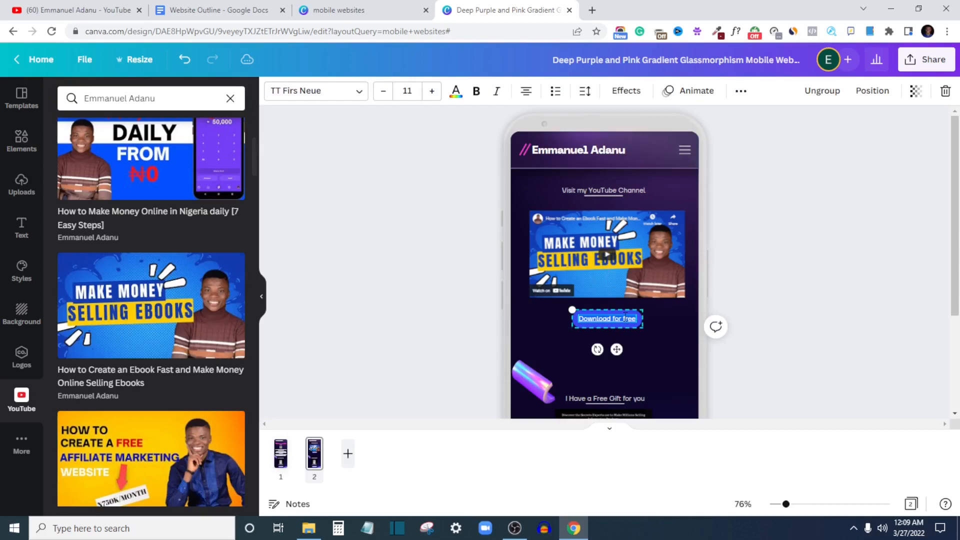
type("Vist my YouTube")
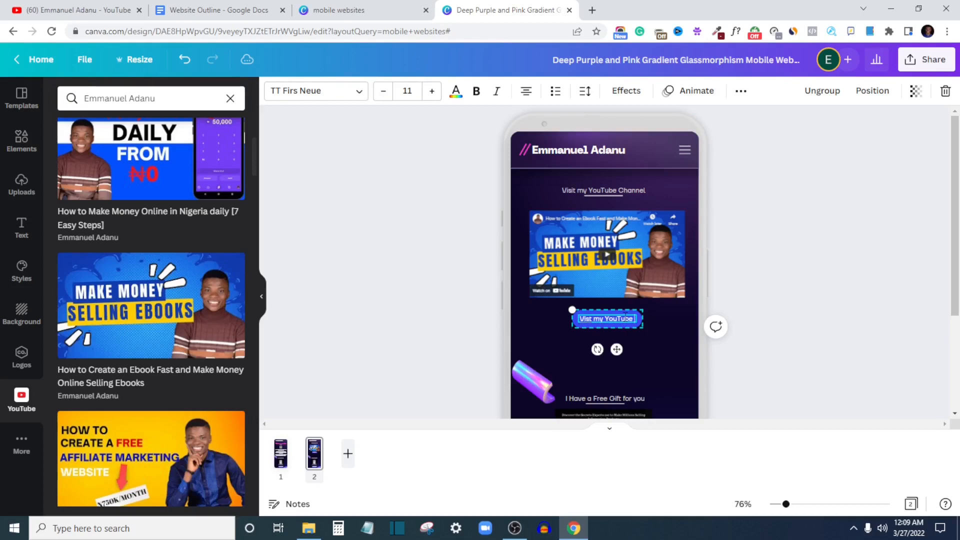
key("BackSpace")
key("BackSpace")
key("BackSpace")
key("BackSpace")
key("BackSpace")
key("BackSpace")
key("BackSpace")
key("BackSpace")
key("BackSpace")
key("BackSpace")
key("BackSpace")
key("BackSpace")
key("BackSpace")
key("BackSpace")
key("BackSpace")
key("BackSpace")
type("YouTube")
left_click(821, 277)
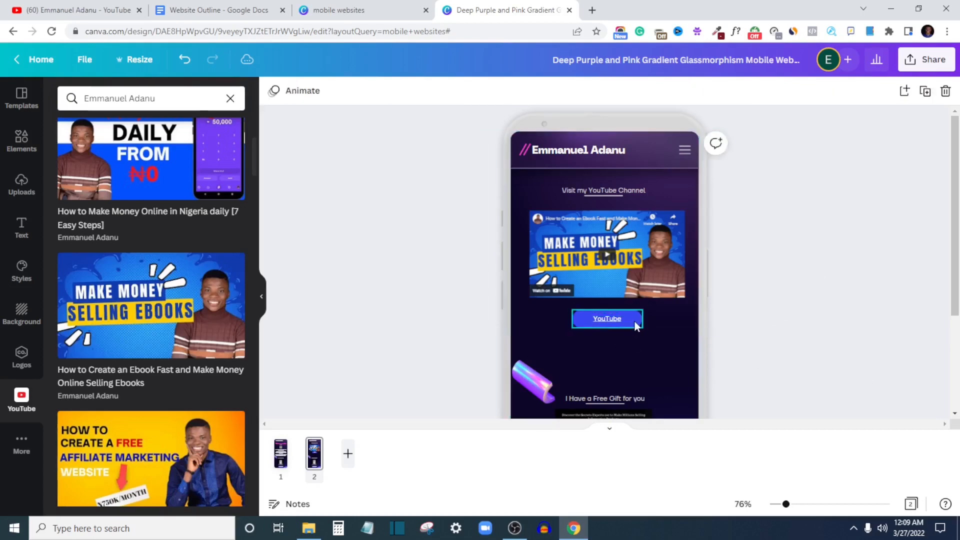
Step: Ungroup the YouTube button and recolour its background shape with the red brand colour
left_click(635, 321)
right_click(637, 321)
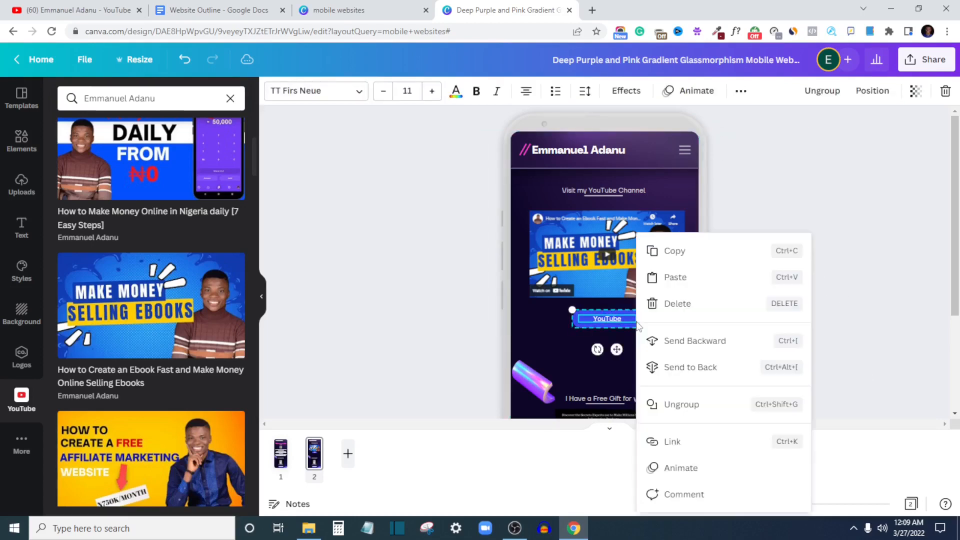
left_click(683, 405)
left_click(818, 235)
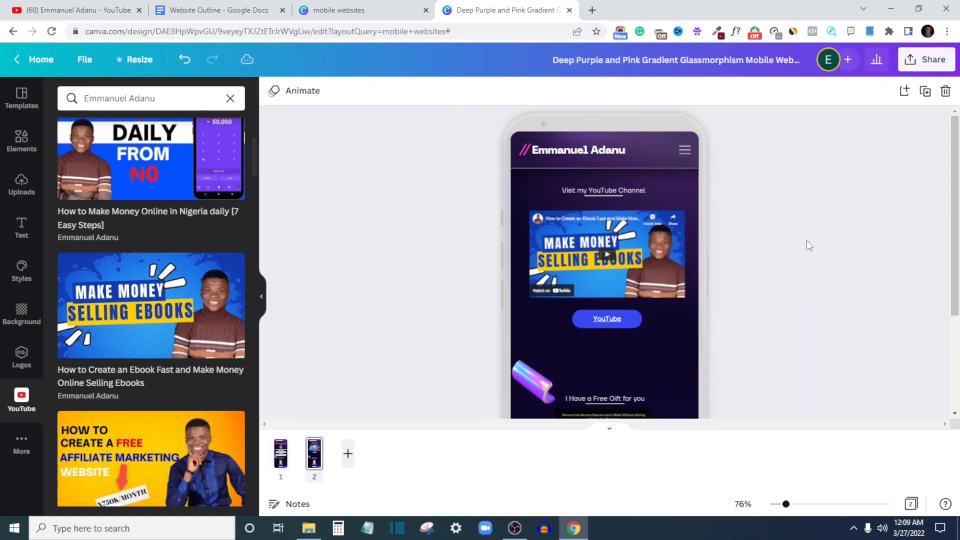
left_click(636, 320)
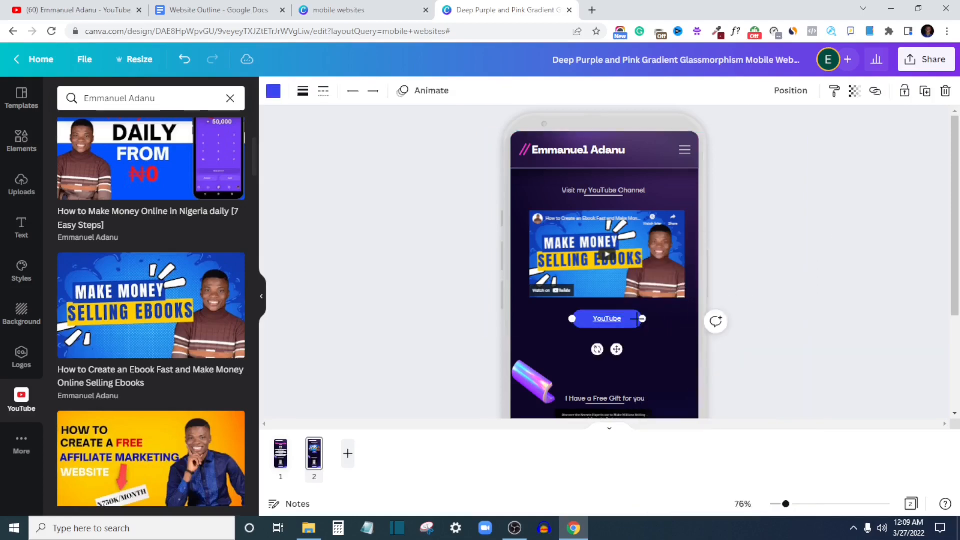
left_click(274, 91)
left_click(68, 245)
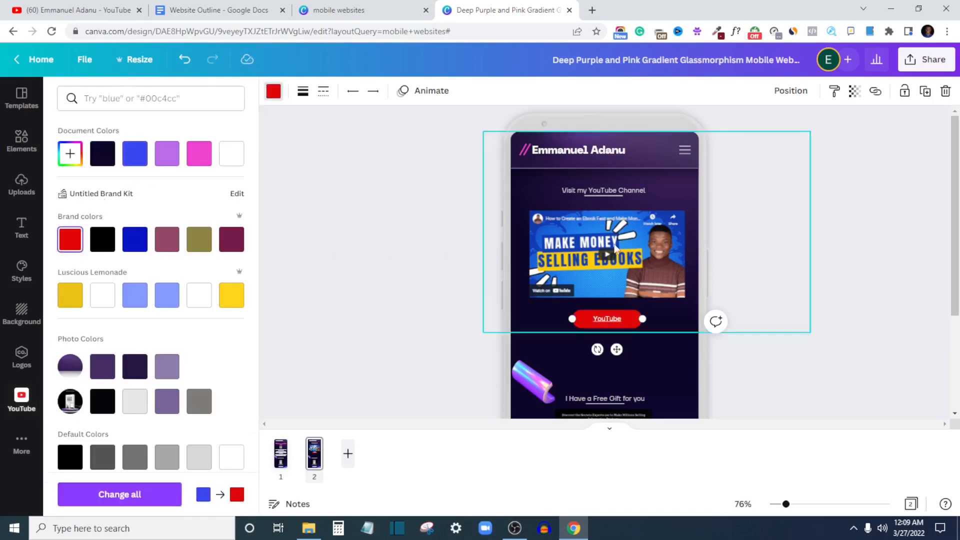
left_click(799, 257)
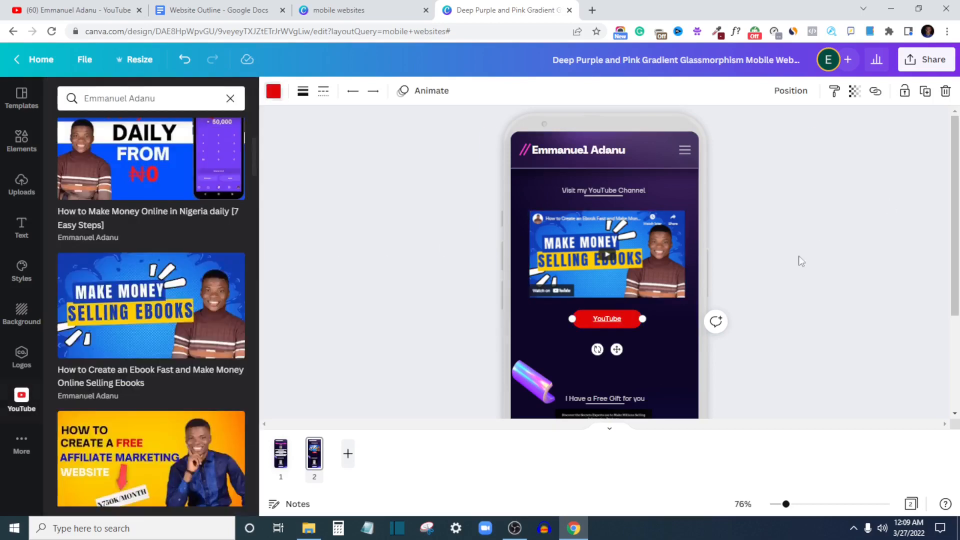
Step: Select the red shape together with its YouTube label and group them again
left_click(617, 319)
left_click(617, 318)
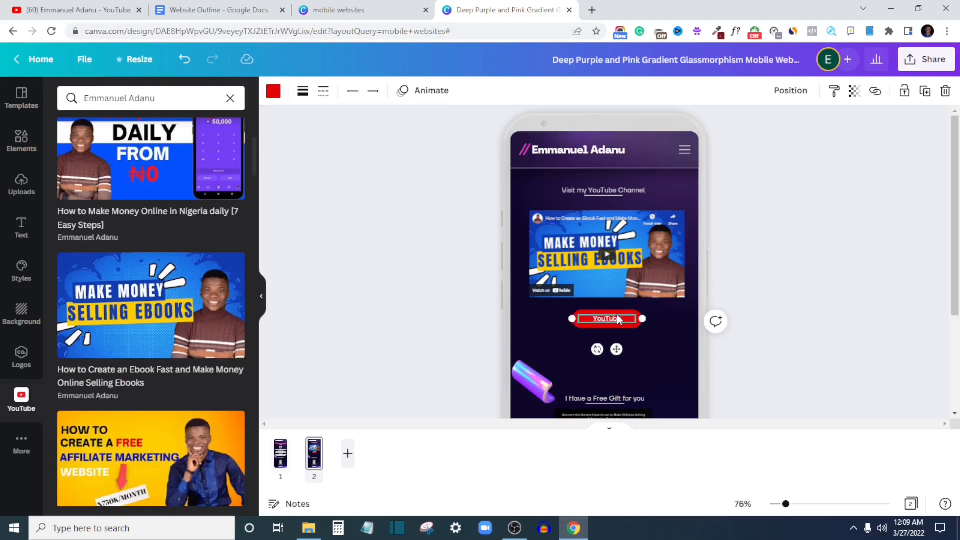
left_click(615, 317, "shift")
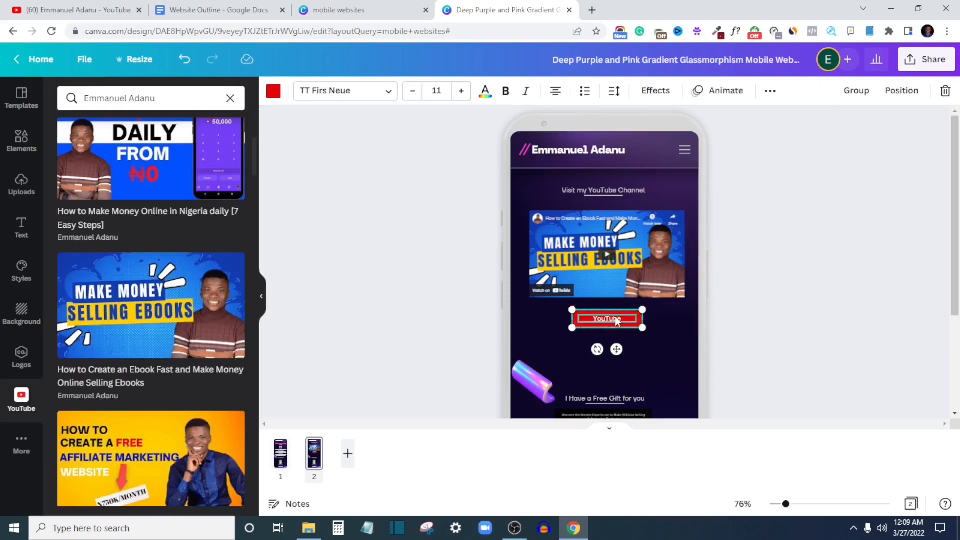
right_click(615, 317)
left_click(666, 462)
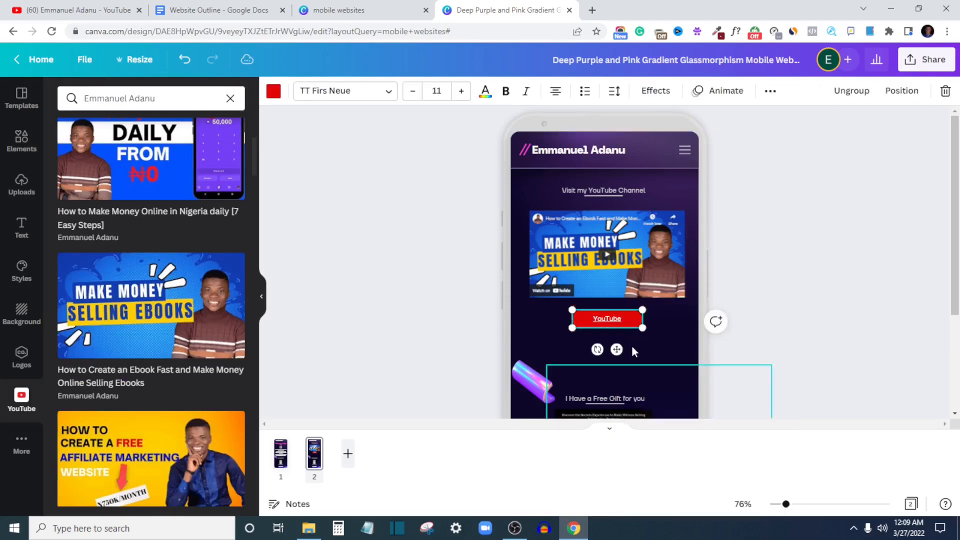
Step: Link the grouped YouTube button to the address of the channel's videos page, copied from the open YouTube tab
left_click(770, 92)
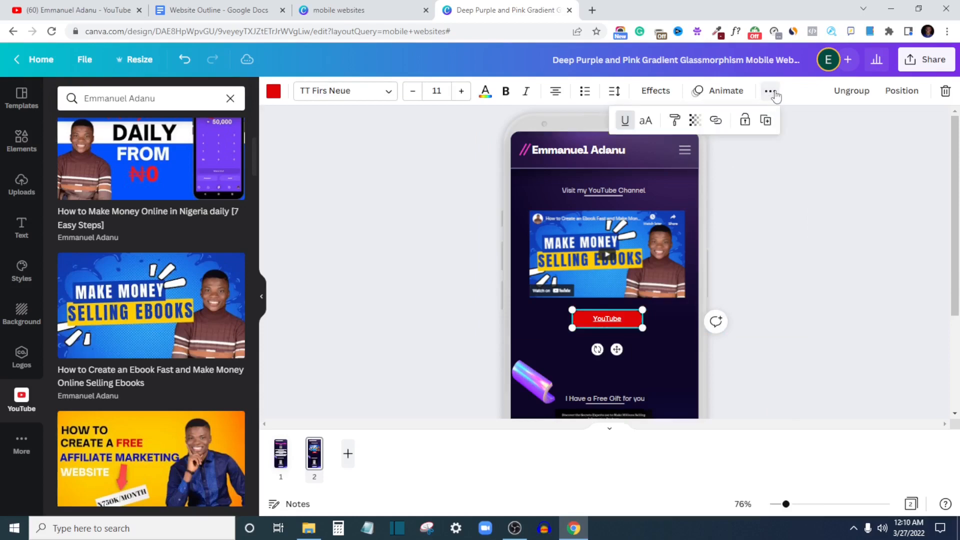
left_click(716, 121)
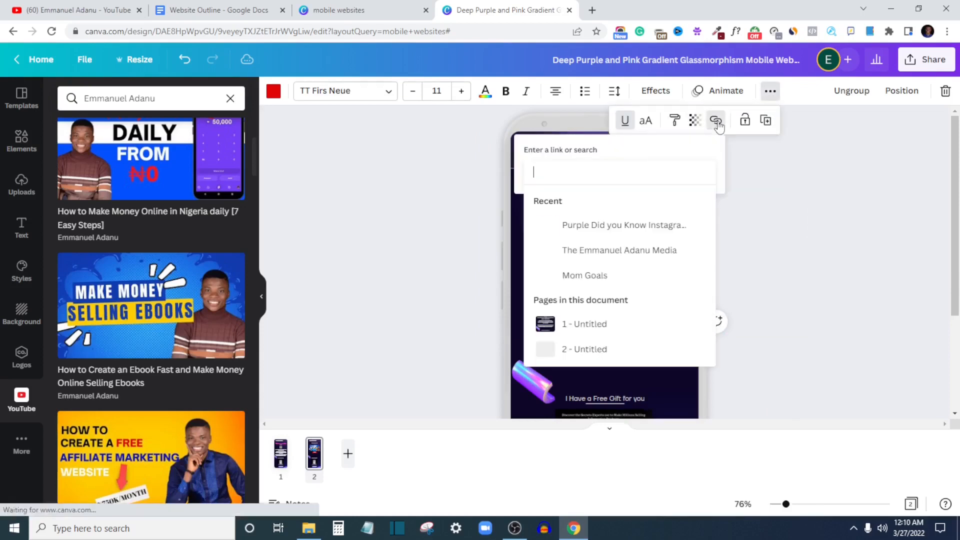
left_click(95, 10)
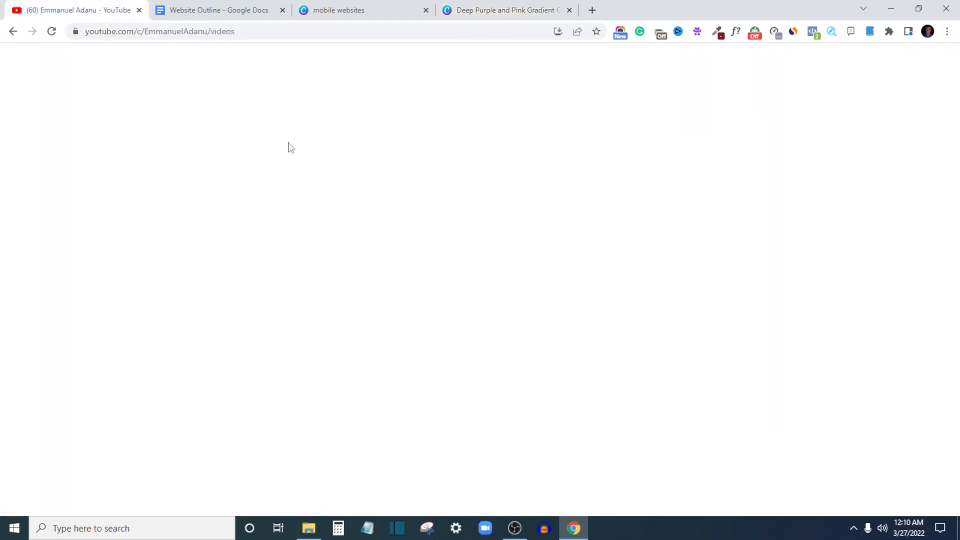
left_click(191, 32)
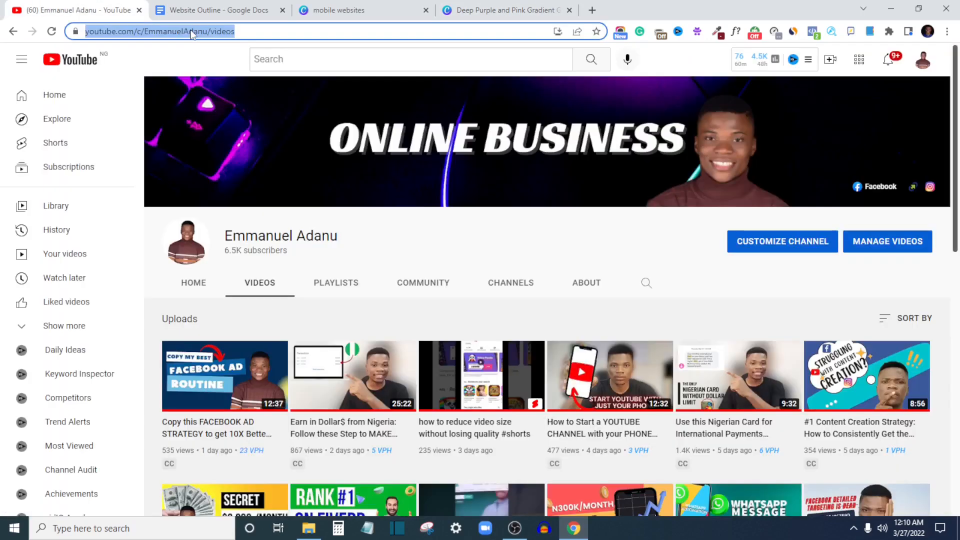
key("ctrl+c")
left_click(505, 10)
key("ctrl+v")
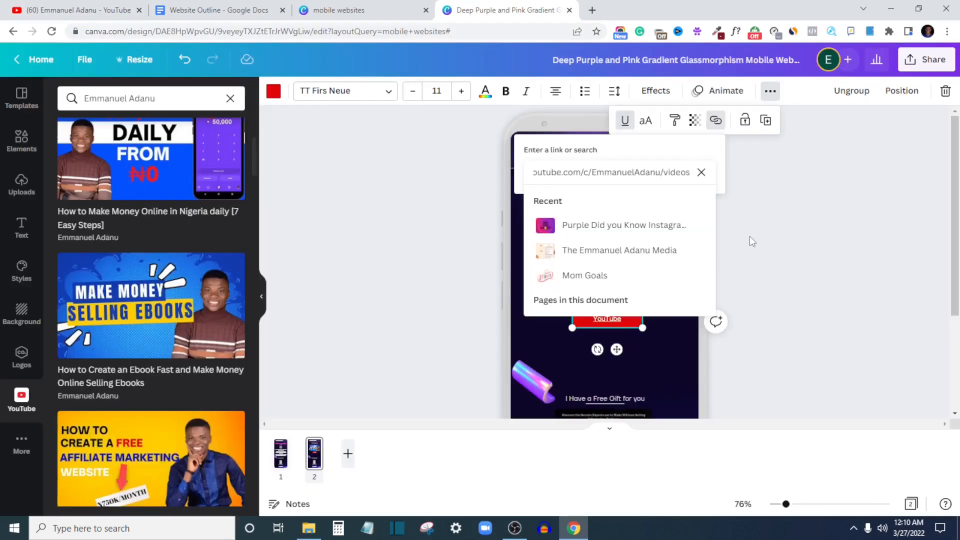
key("Return")
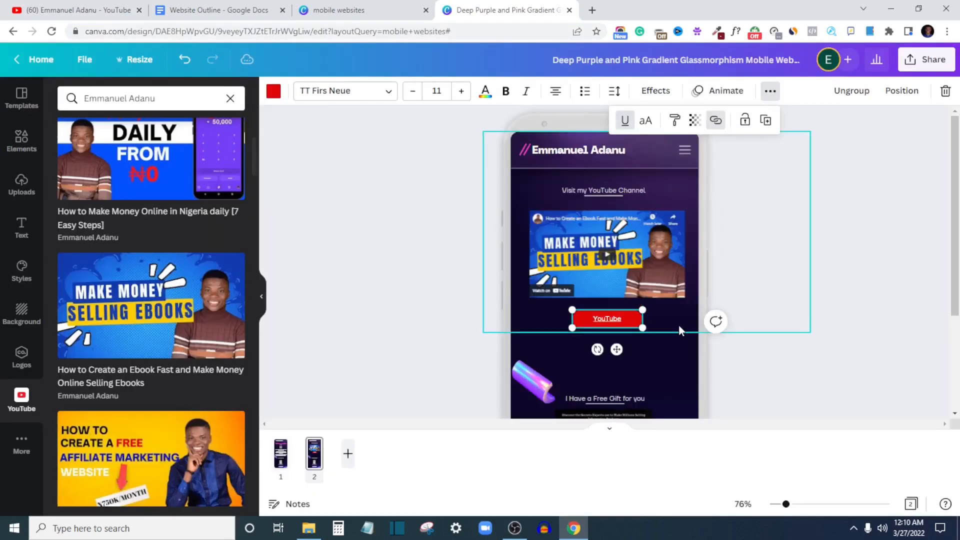
left_click(690, 340)
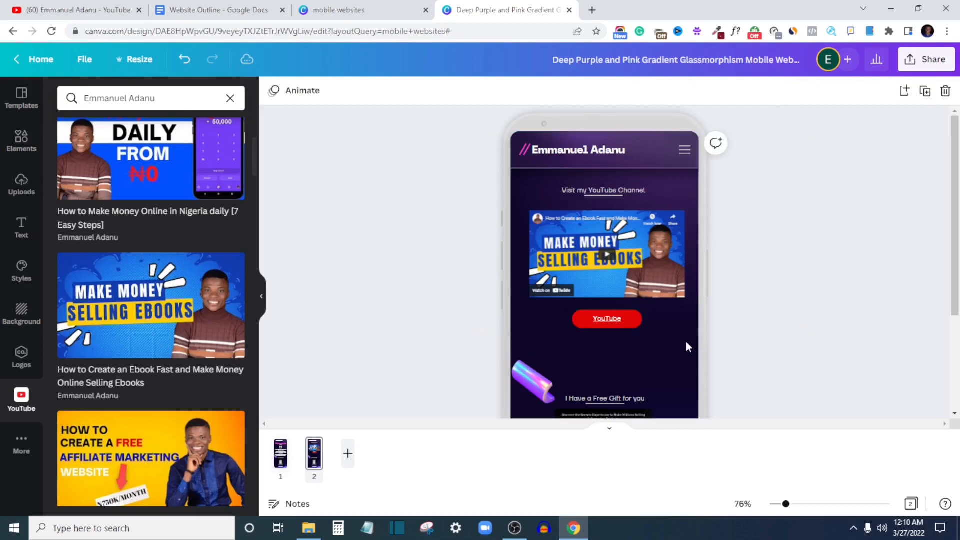
Step: Remove the underline from the red button's "YouTube" label
left_click(599, 320)
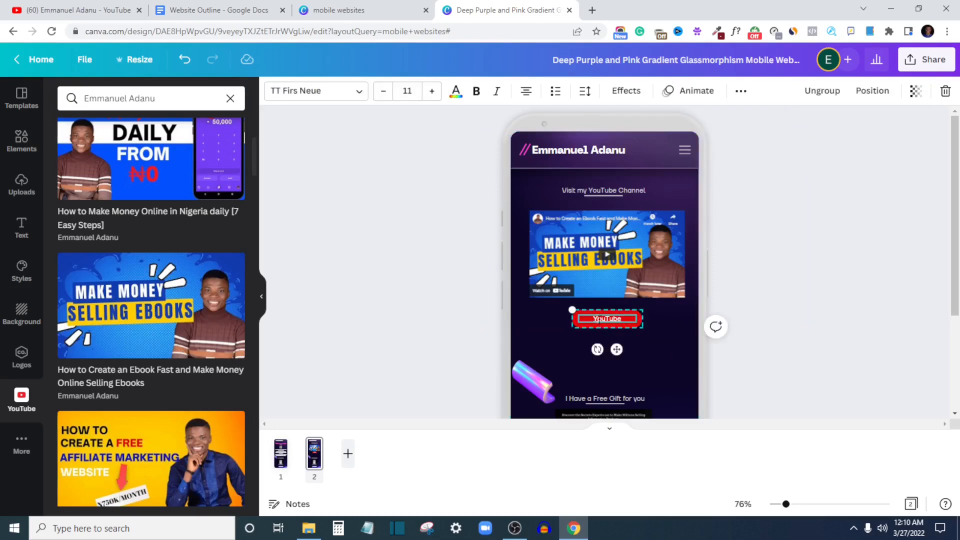
double_click(599, 319)
left_click(803, 272)
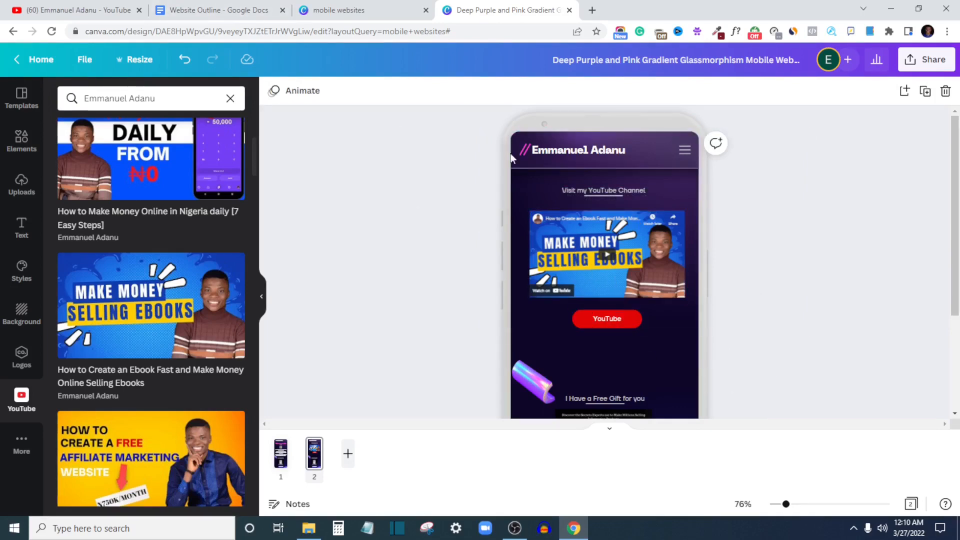
Step: Check the Courses entries in the Google Docs Website Outline, and duplicate the YouTube heading below Canva's red button, reworded as "Join my Academy"
left_click(224, 9)
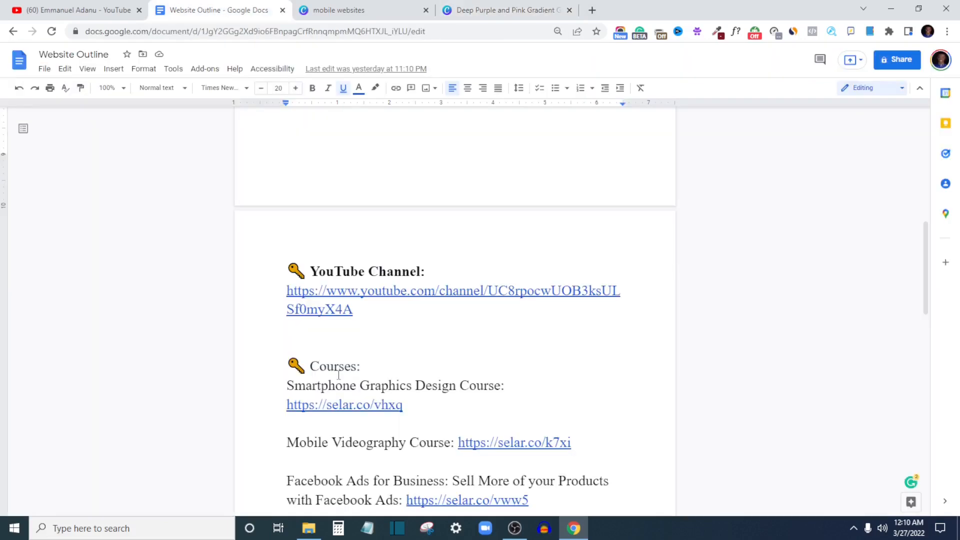
scroll(331, 383, "down", 2)
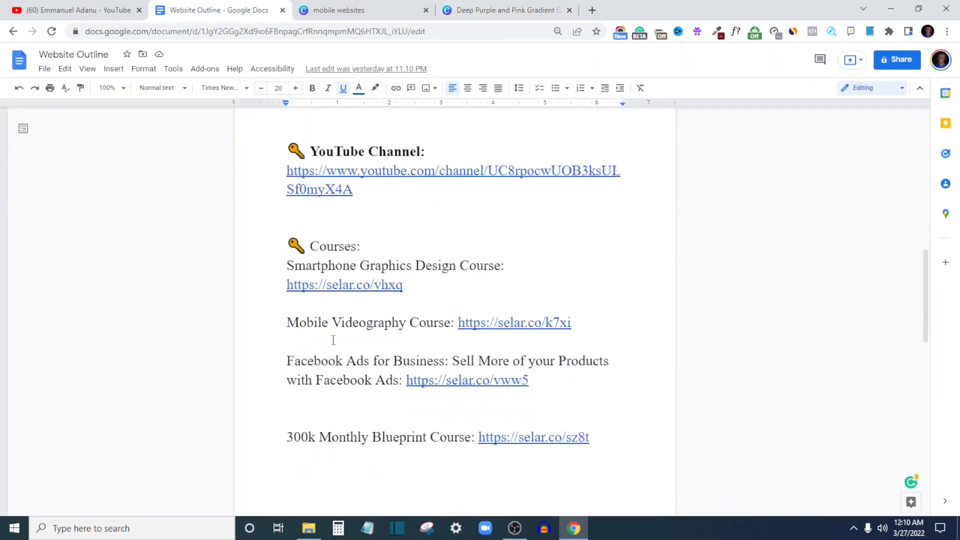
left_click(500, 10)
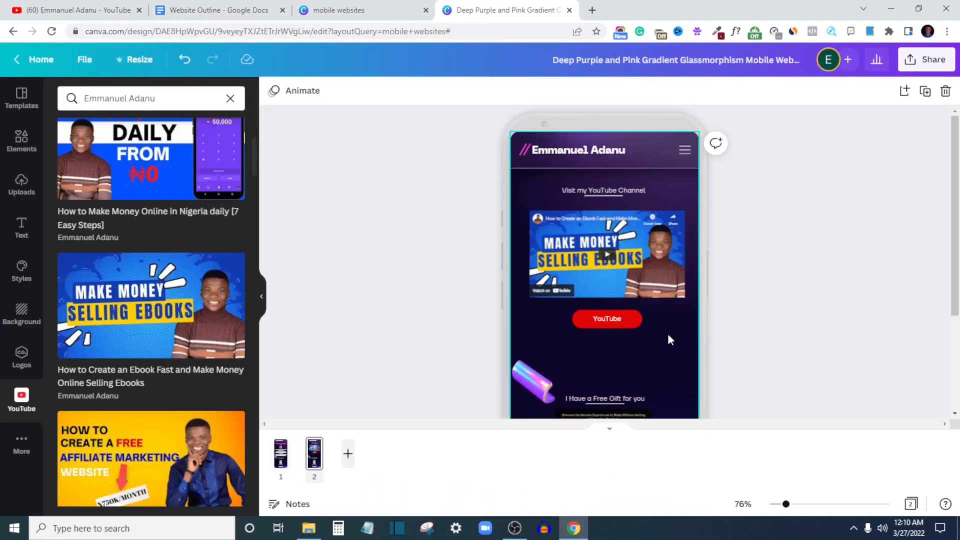
left_click(617, 191)
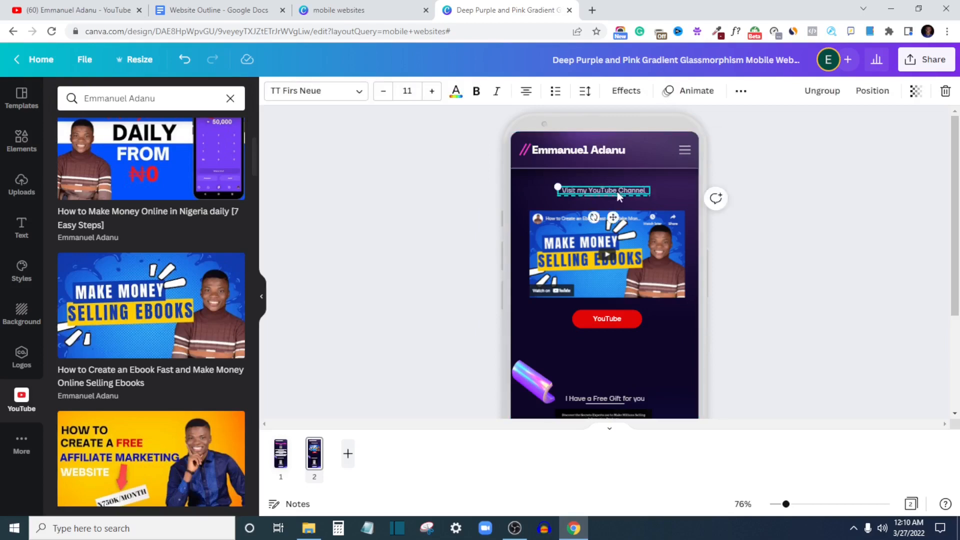
key("ctrl+d")
left_click_drag(617, 201, 609, 350)
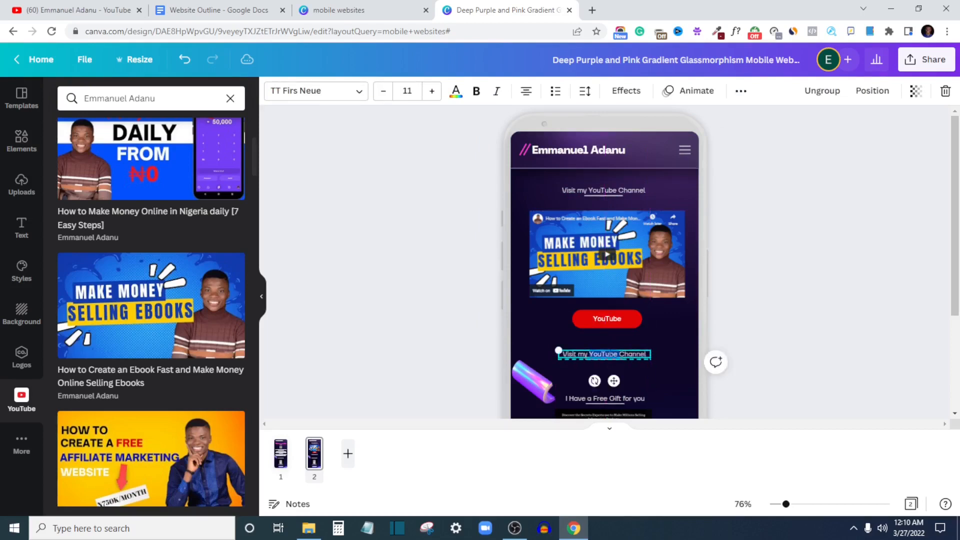
triple_click(610, 354)
type("Joing my Acc")
Step: Delete the free-gift ebook image and the "I Have a Free Gift for you" heading with its underline from page 2
left_click(626, 324)
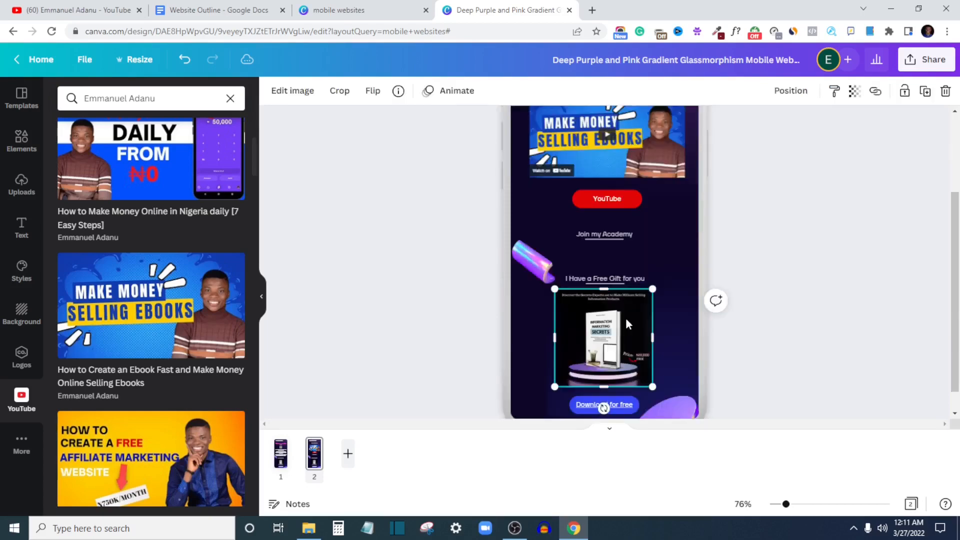
key("Delete")
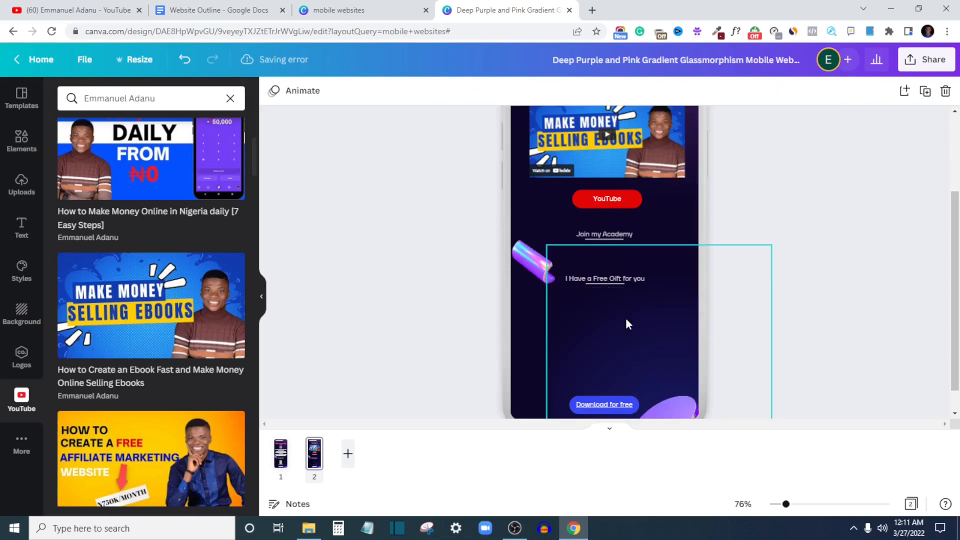
left_click(626, 281)
key("Delete")
key("Delete")
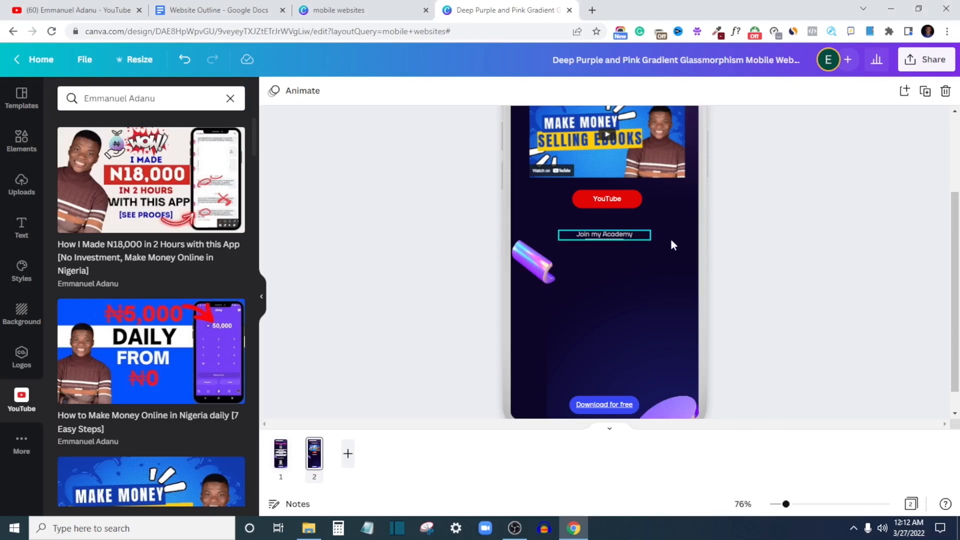
Step: Open the uploaded images, check the Courses list in the Google Docs Website Outline, and return to the Canva design
scroll(627, 239, "up", 3)
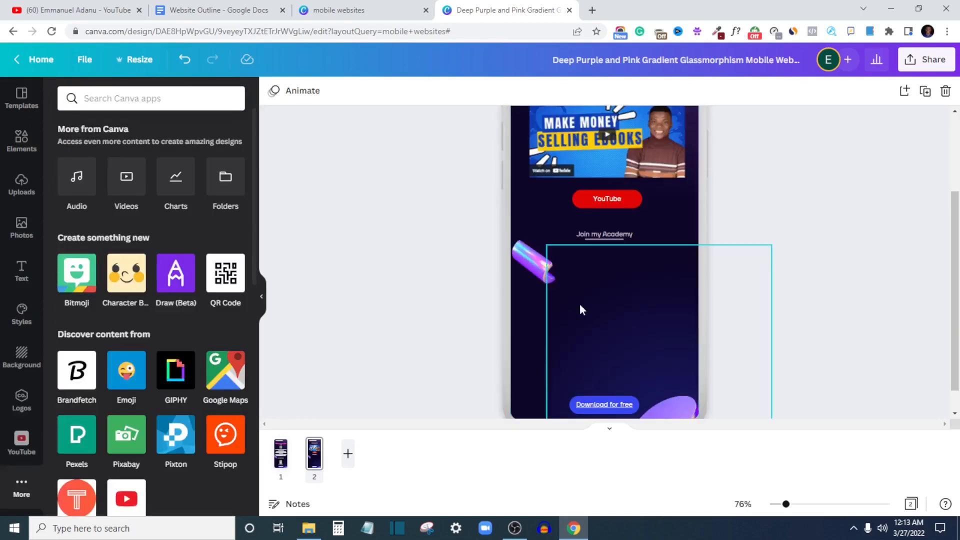
left_click(21, 192)
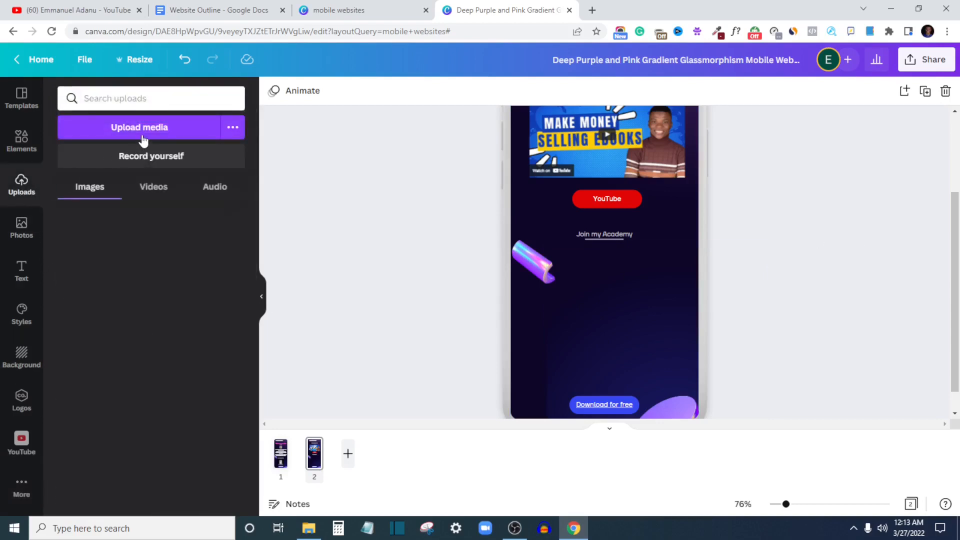
left_click(257, 20)
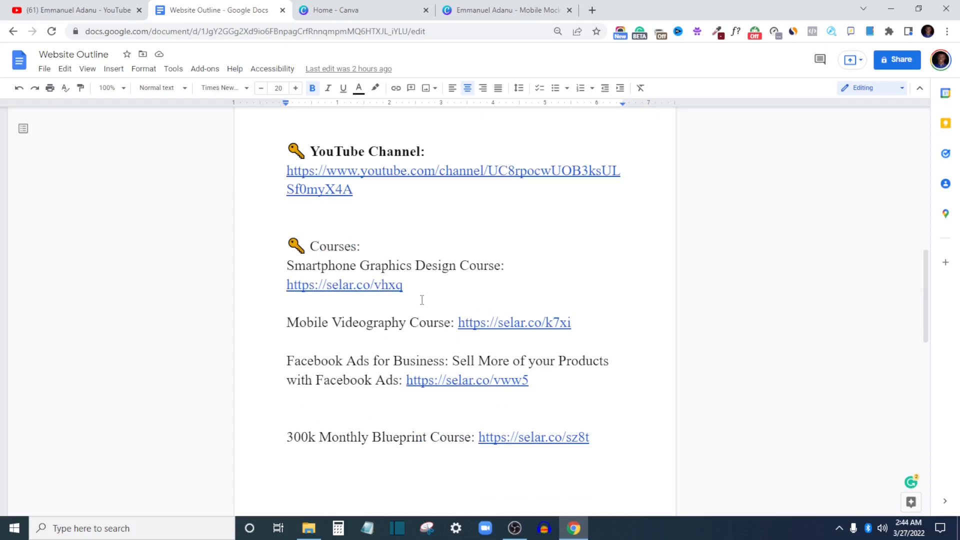
left_click(505, 10)
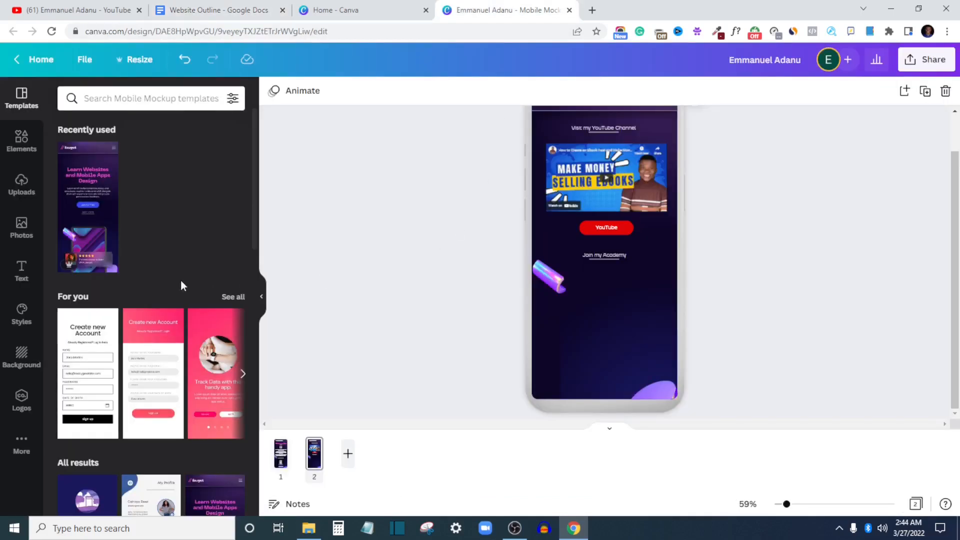
Step: Place a square frame below the "Join my Academy" heading and fill it with the uploaded "Graphics Design with Phone" course image
left_click(21, 146)
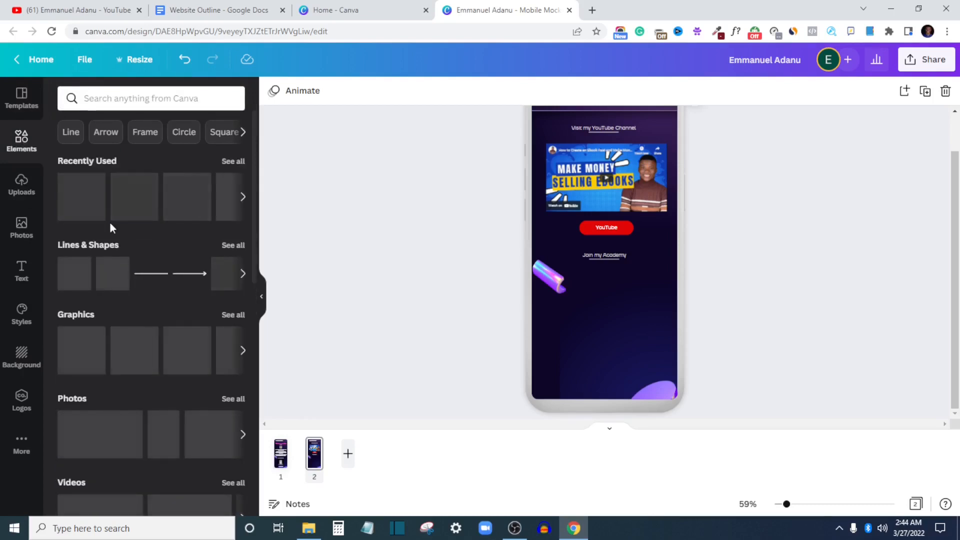
scroll(132, 317, "down", 5)
scroll(129, 320, "up", 2)
scroll(126, 330, "down", 8)
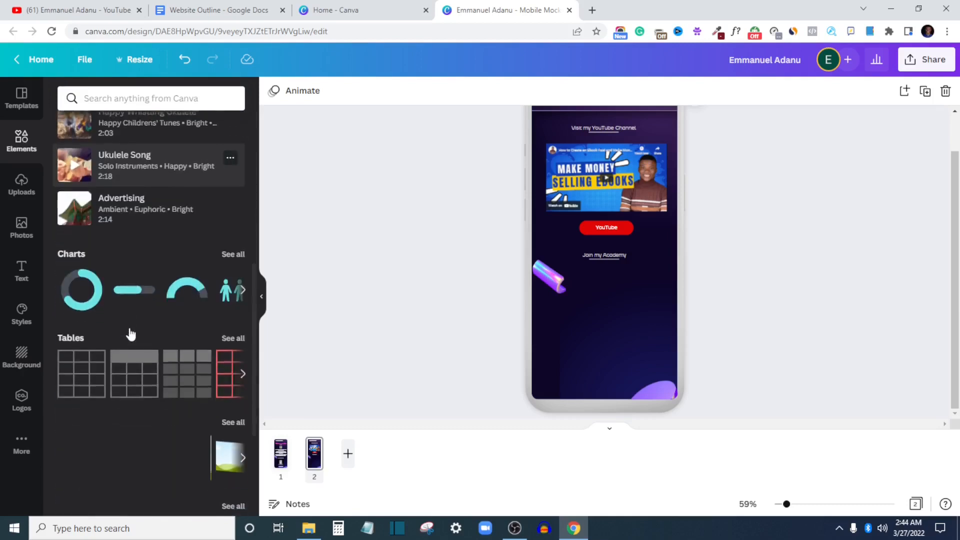
scroll(129, 340, "down", 1)
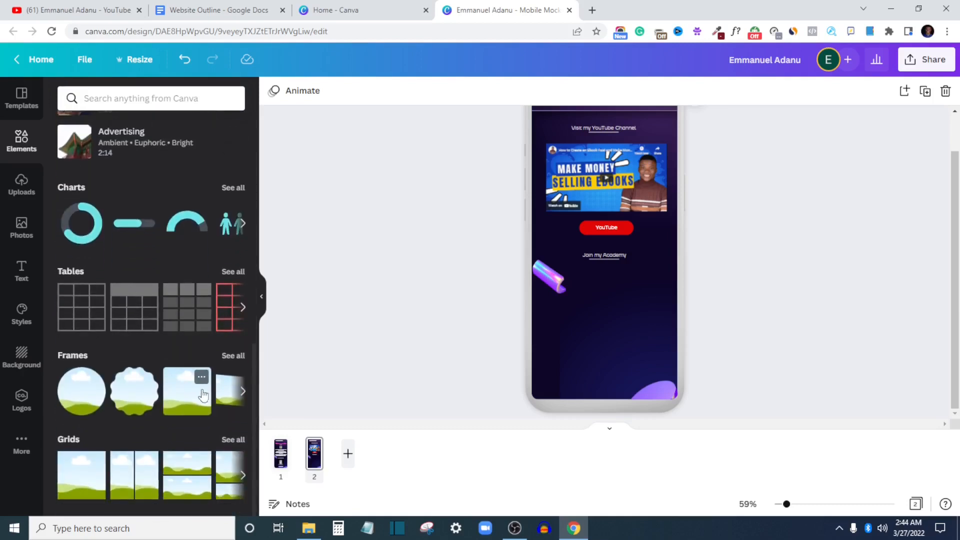
left_click(183, 395)
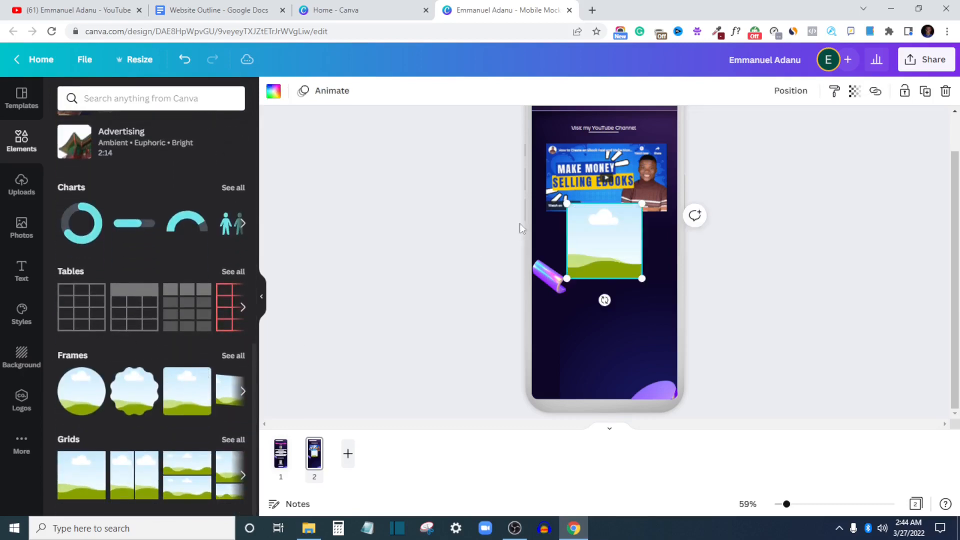
left_click_drag(618, 238, 618, 303)
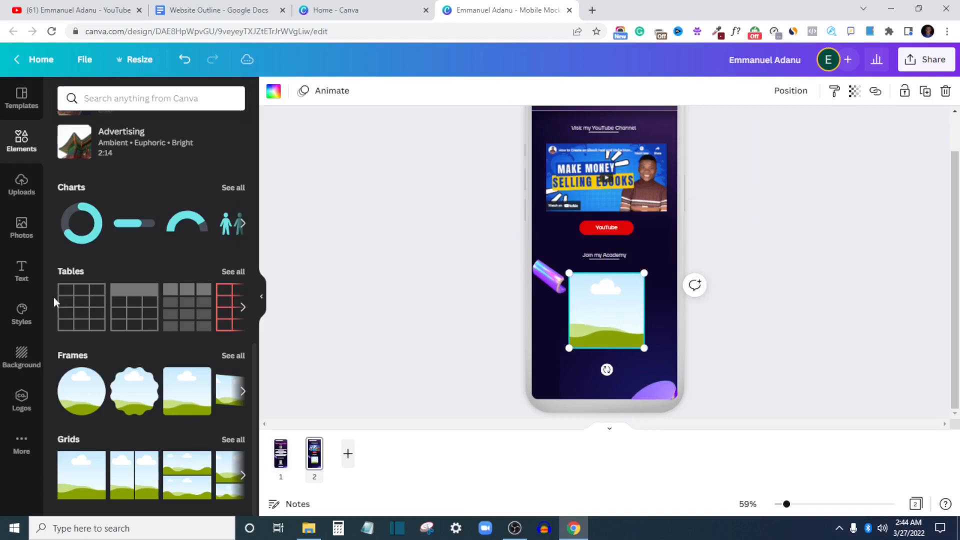
left_click(21, 190)
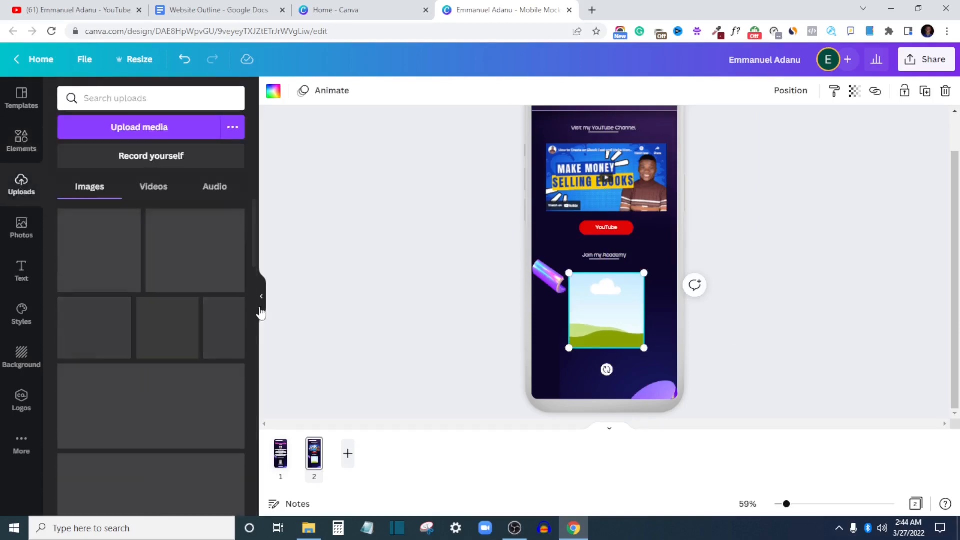
left_click_drag(96, 327, 608, 302)
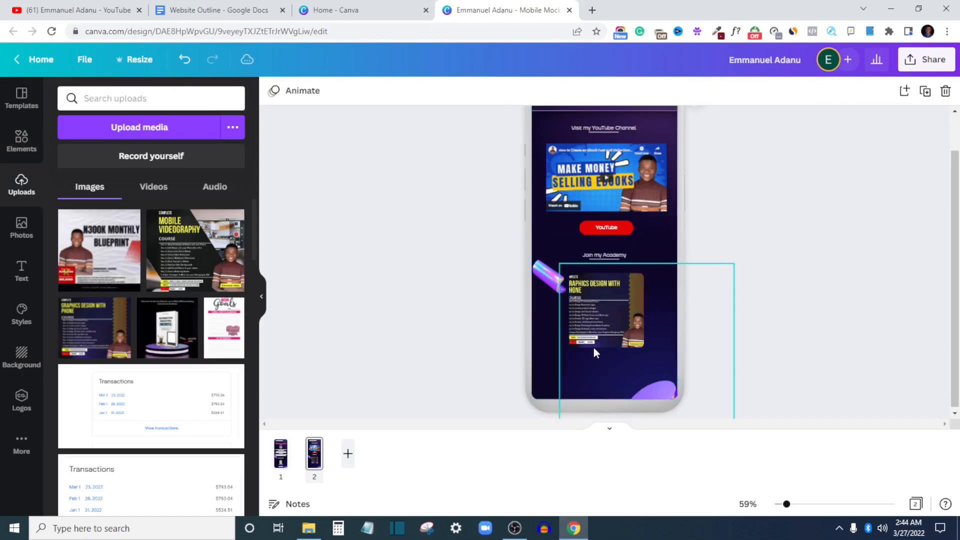
Step: Duplicate the red YouTube button below the course image and delete the copy's text label
left_click(625, 230)
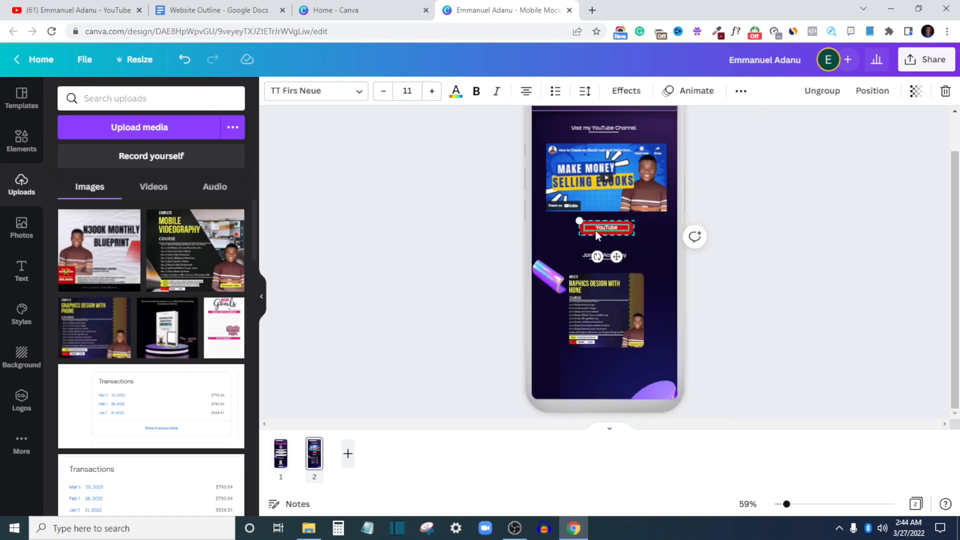
key("ctrl+d")
left_click_drag(619, 240, 610, 363)
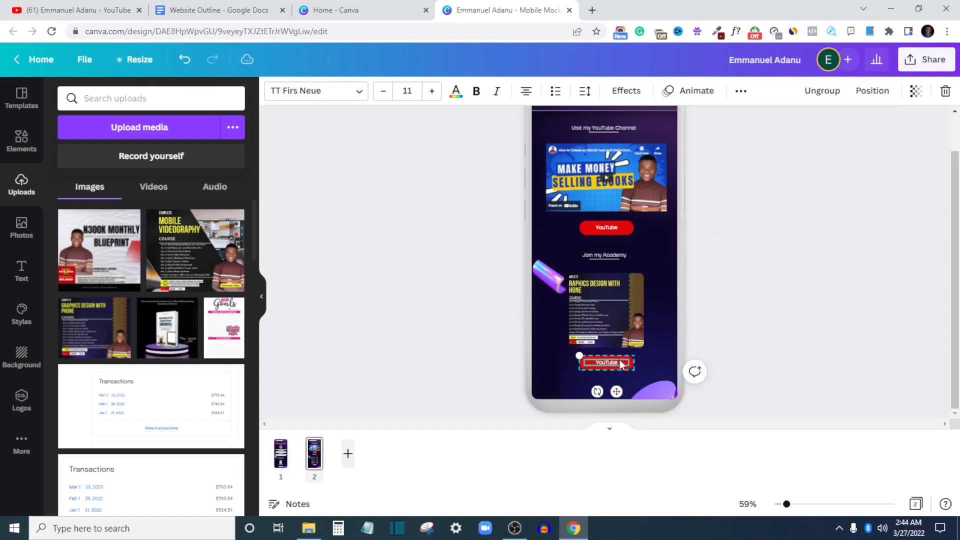
right_click(615, 373)
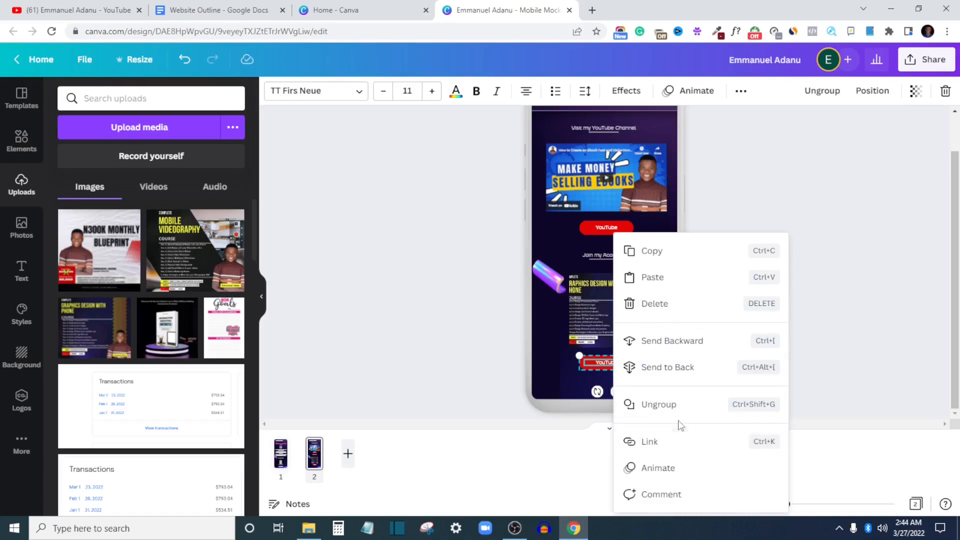
left_click(671, 303)
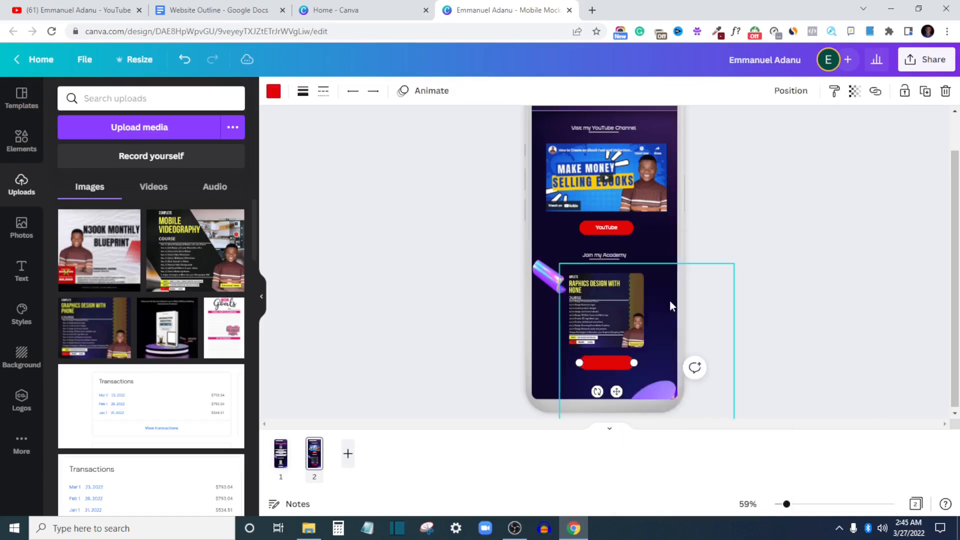
Step: Copy the blue "Download for free" button from page 1 to page 2, and delete the blank red button below the course image
left_click(283, 458)
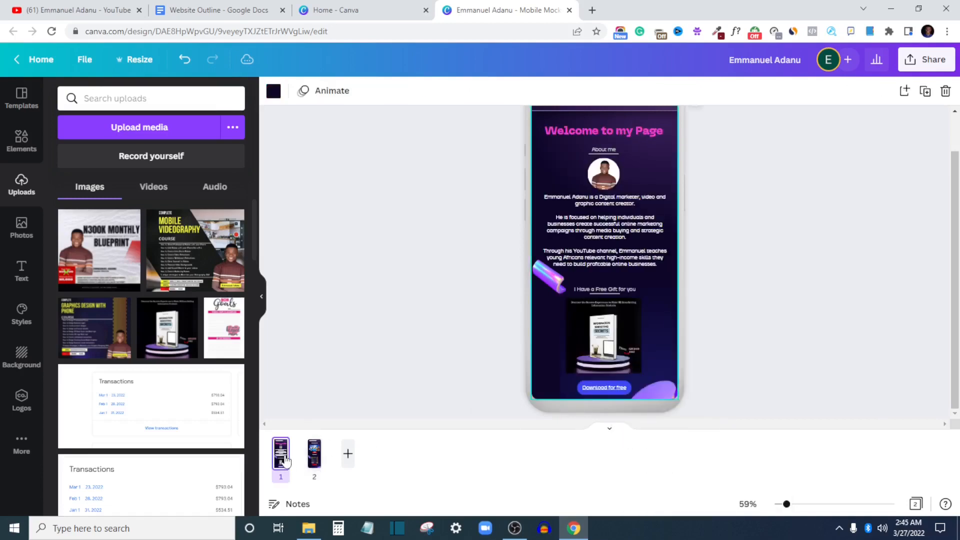
left_click(603, 390)
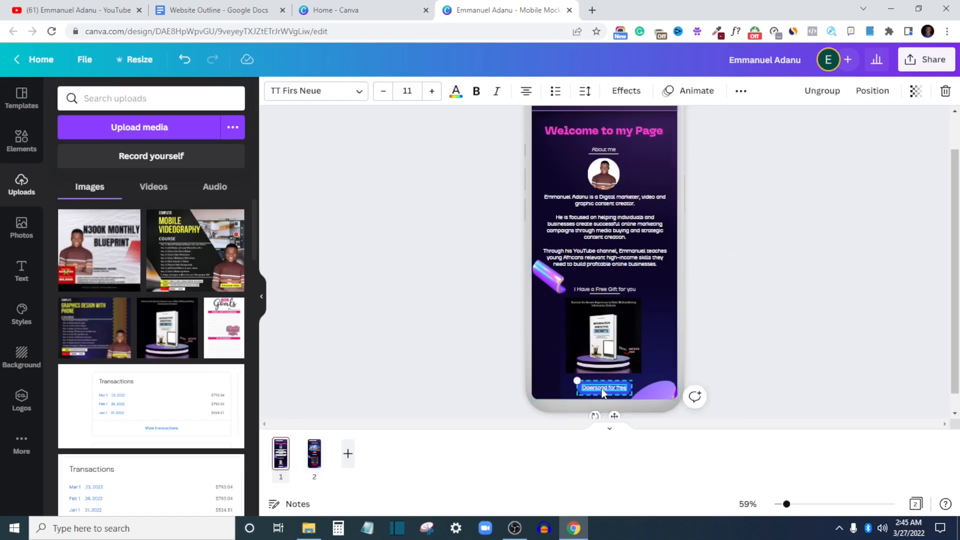
left_click(313, 455)
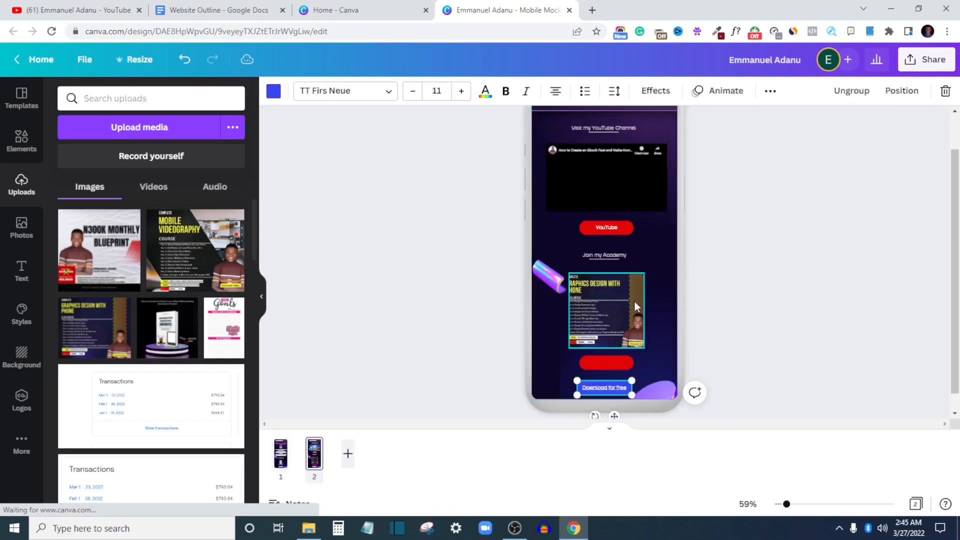
left_click(617, 367)
key("Delete")
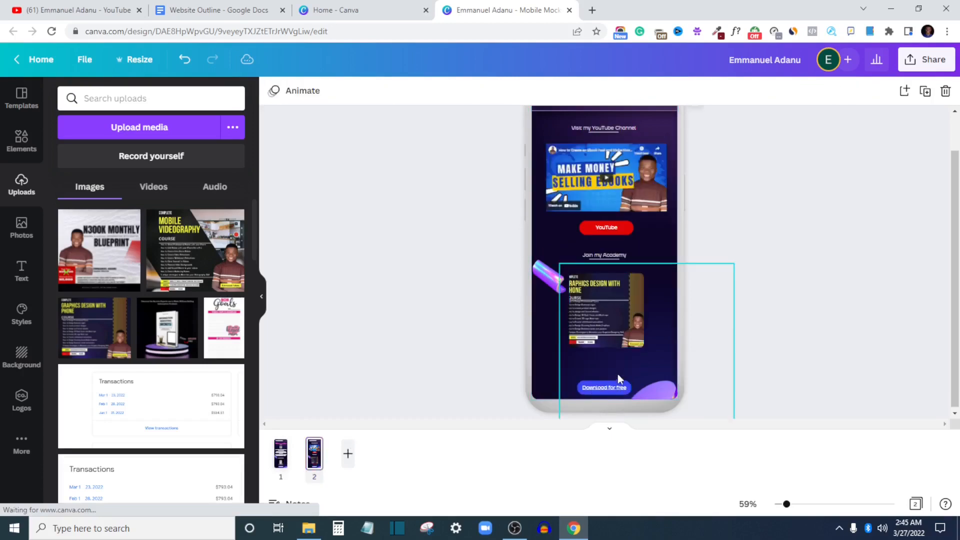
Step: Move the copied blue button up beneath the course image and reword its label as "Buy Now"
left_click_drag(617, 386, 617, 364)
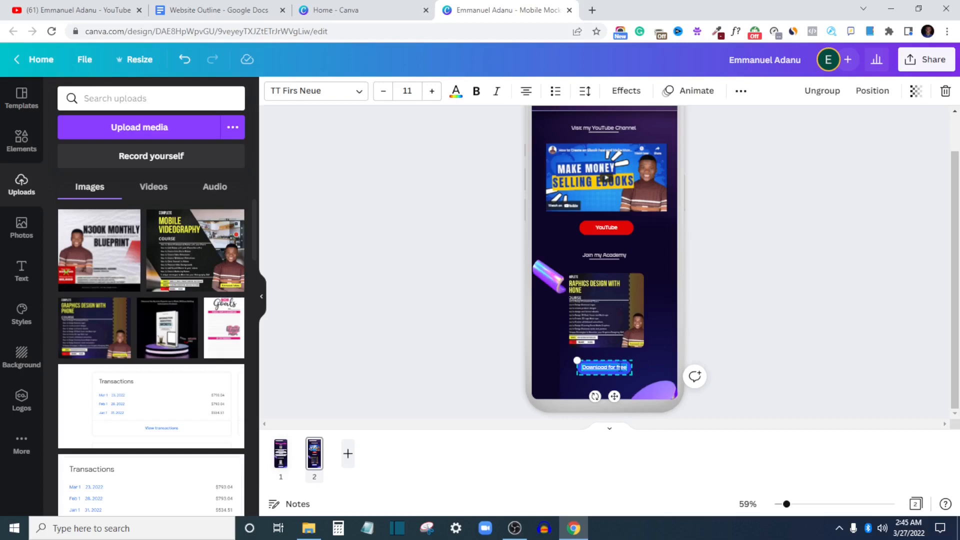
type("Buy Now")
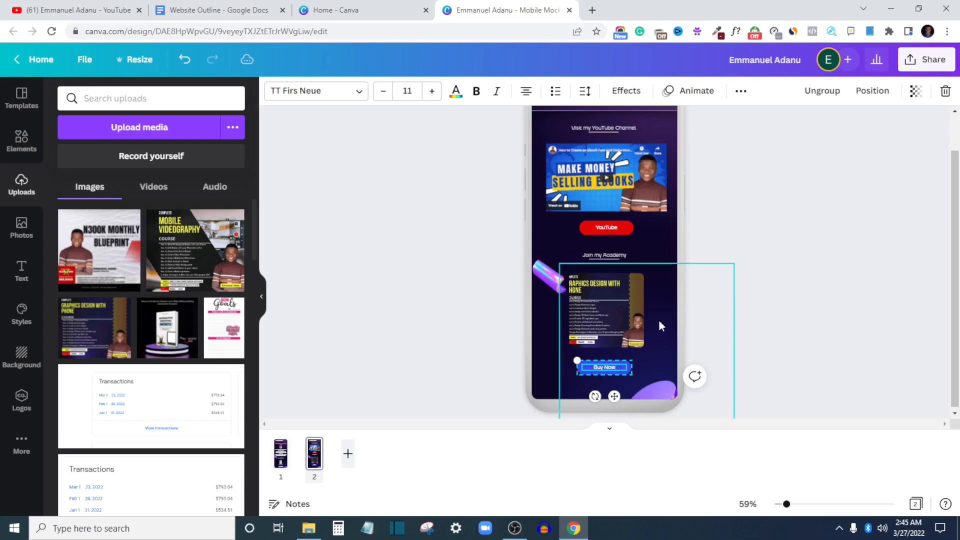
left_click(746, 290)
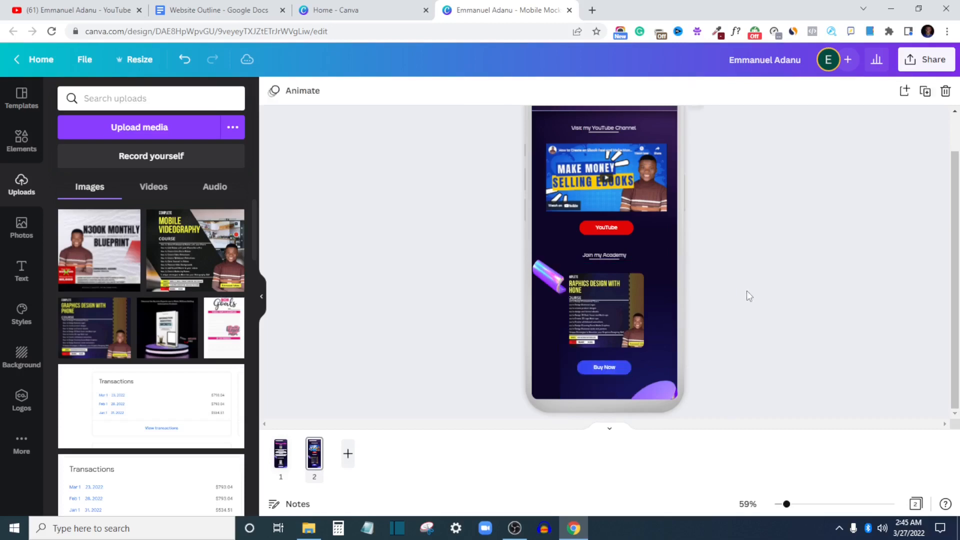
Step: Open the link of the "Buy Now" button and clear its existing web address
left_click(619, 377)
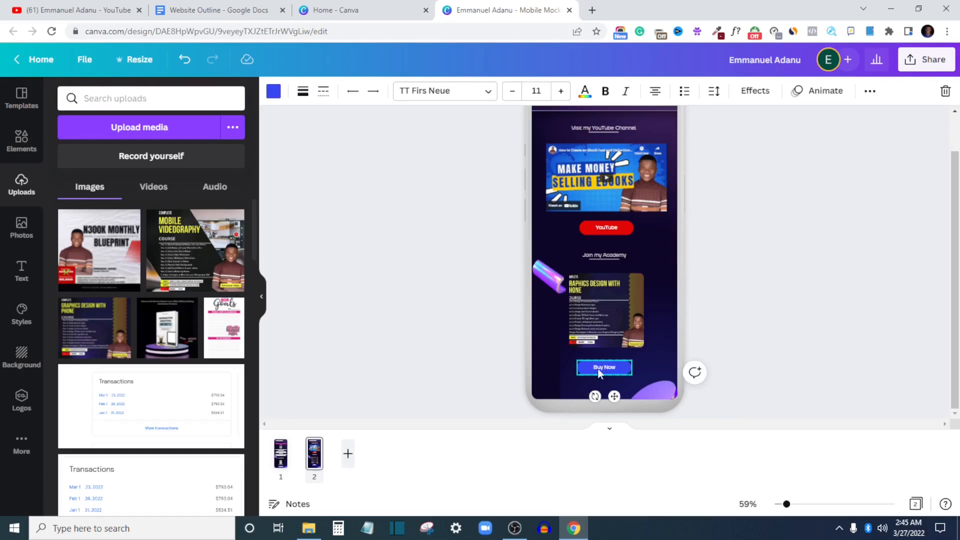
left_click(605, 368)
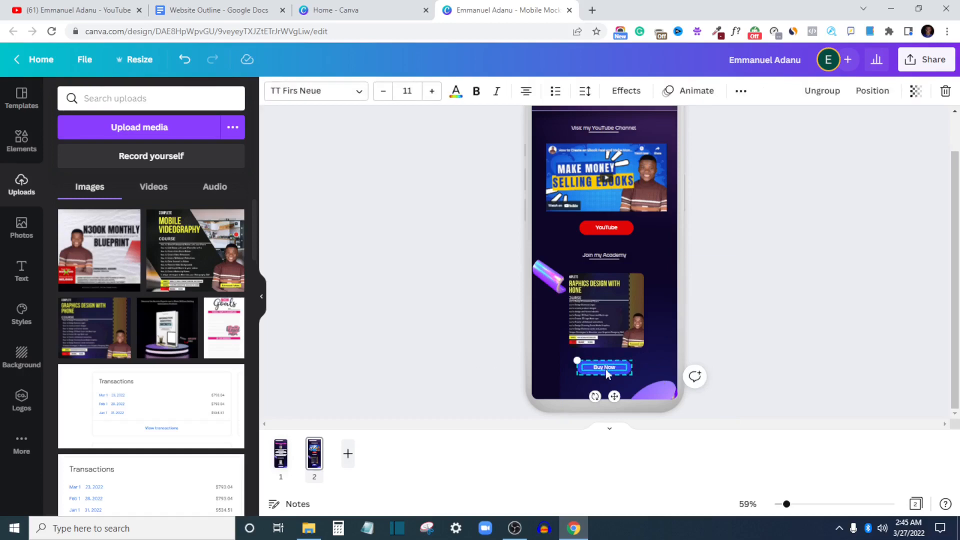
left_click(741, 91)
left_click(687, 120)
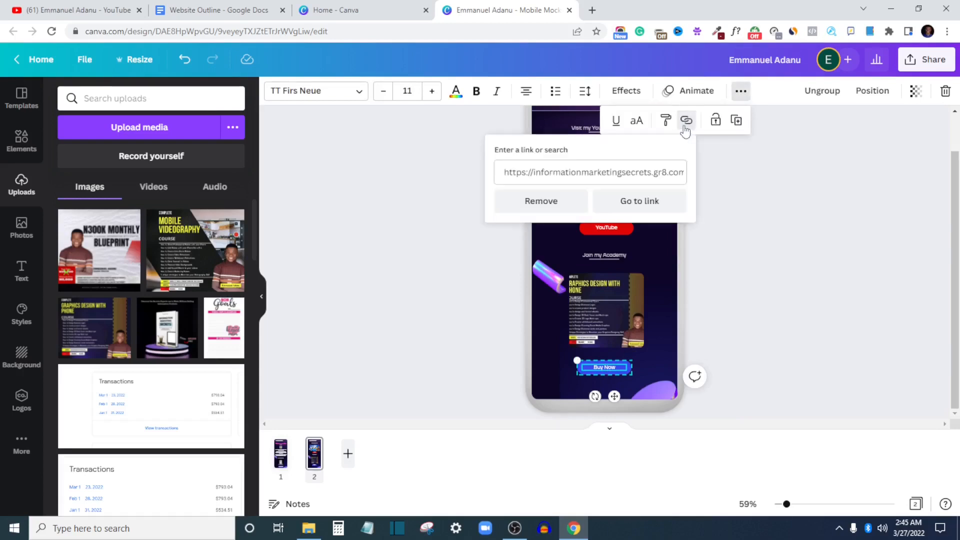
left_click(633, 165)
key("ctrl+a")
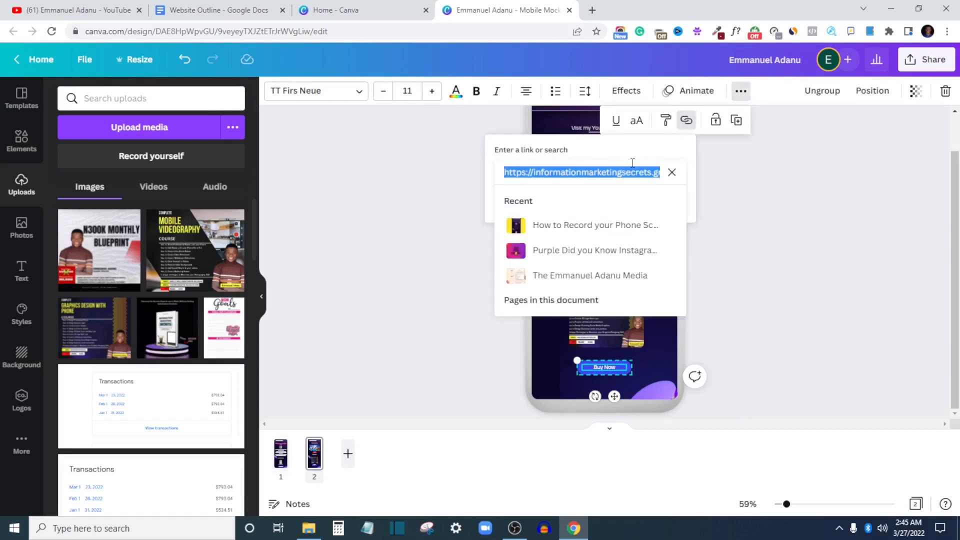
key("BackSpace")
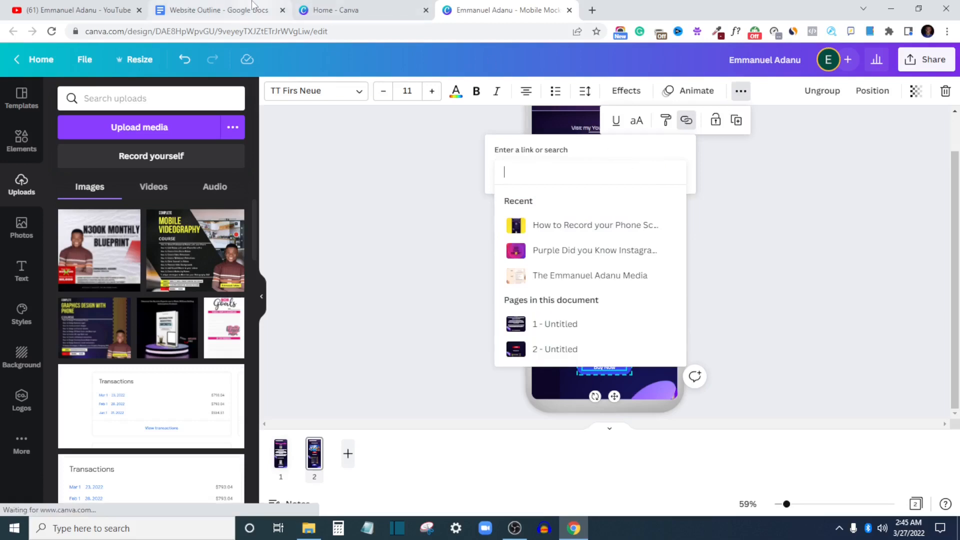
Step: Link the "Buy Now" button to the Smartphone Graphics Design Course address copied from the Google Docs Website Outline
left_click(225, 10)
right_click(371, 292)
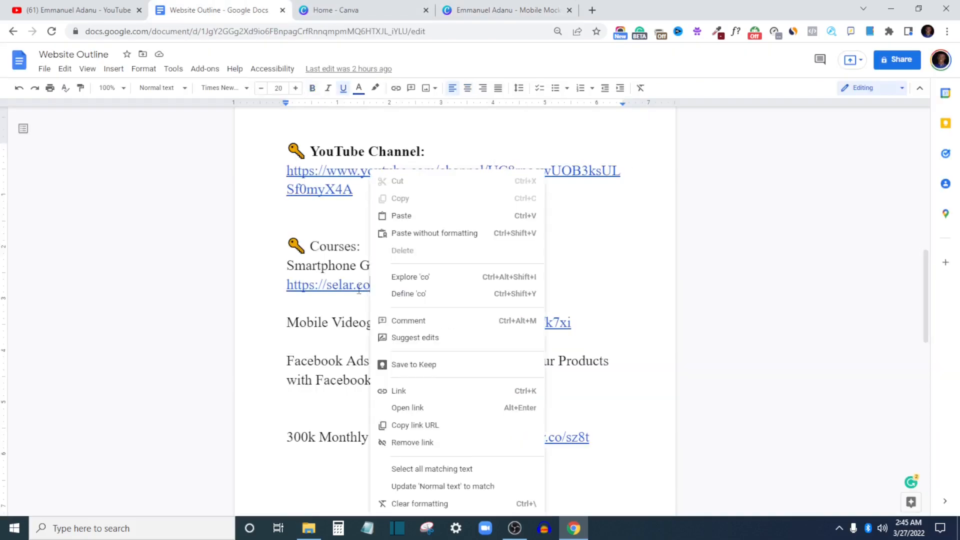
left_click(358, 288)
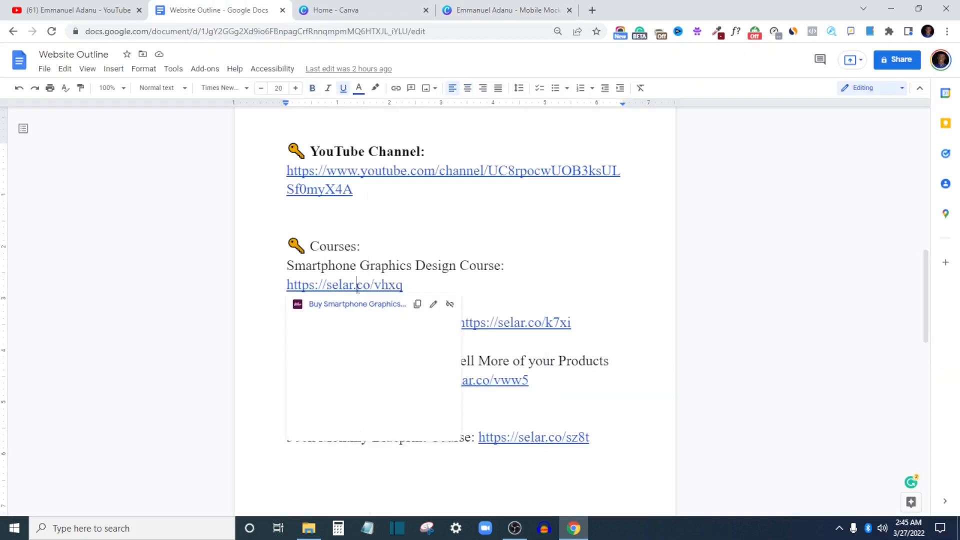
left_click(416, 308)
left_click(500, 10)
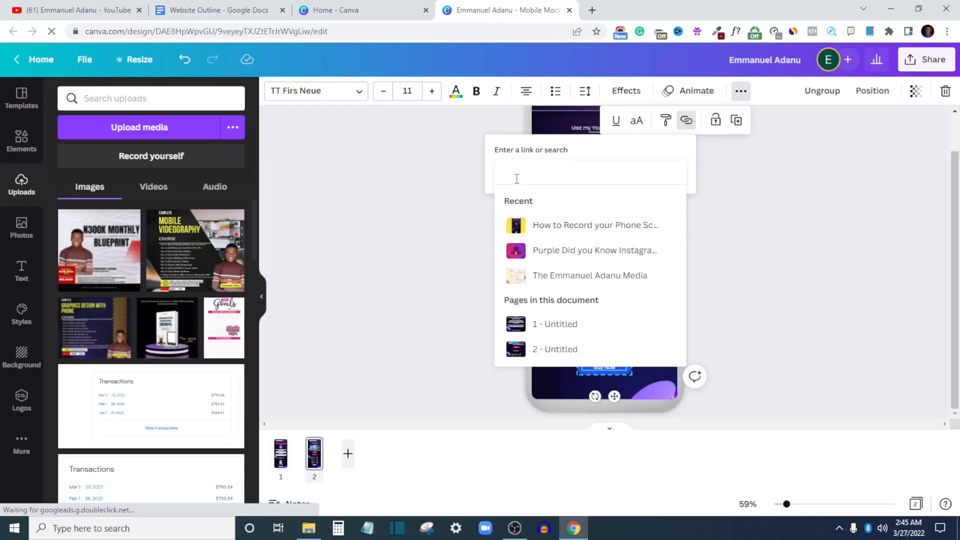
key("ctrl+v")
key("Return")
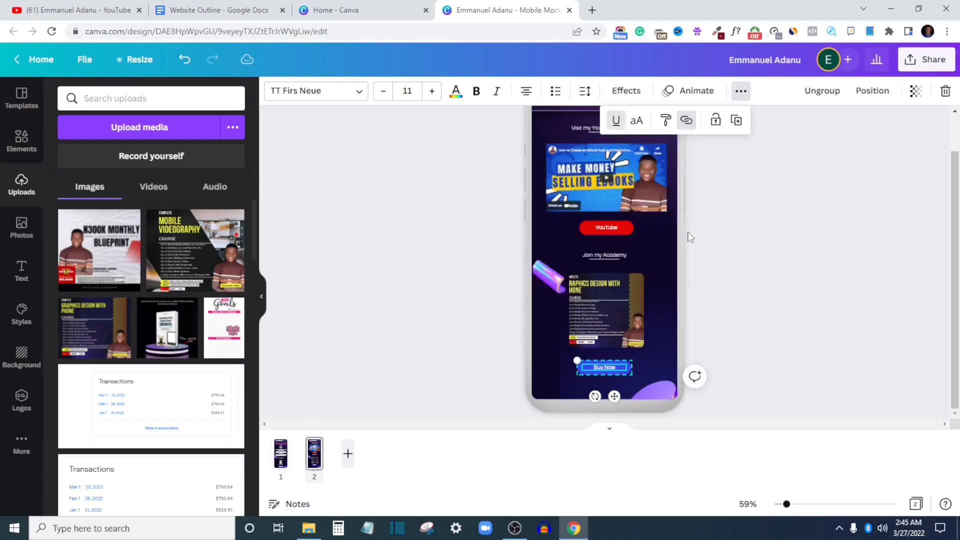
left_click(718, 293)
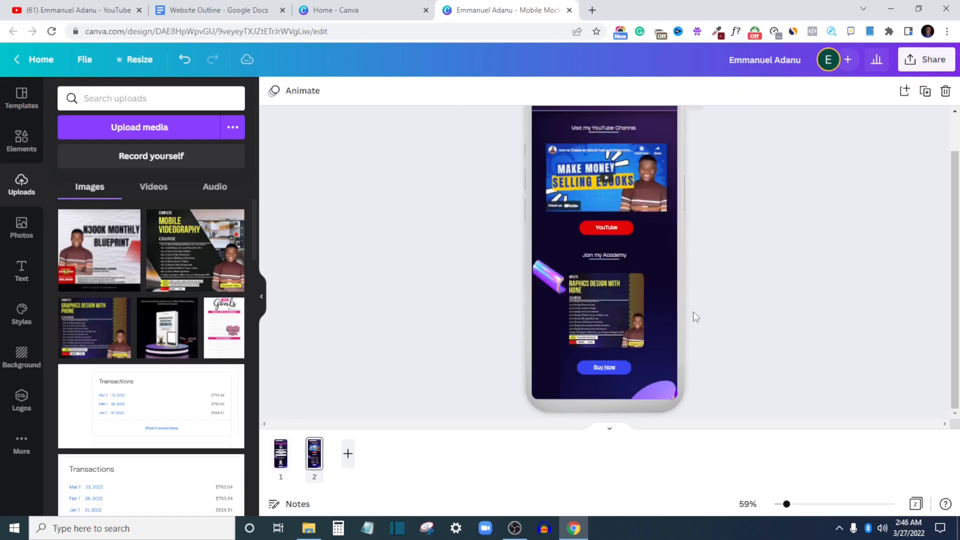
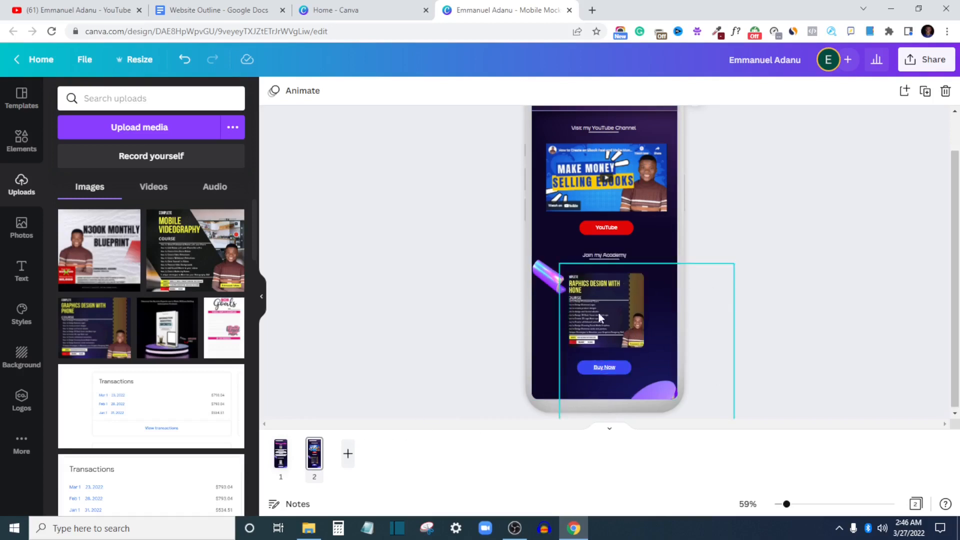
Step: Duplicate page 2, and delete the "Visit my YouTube Channel" heading and the embedded video from the new page 3
right_click(315, 458)
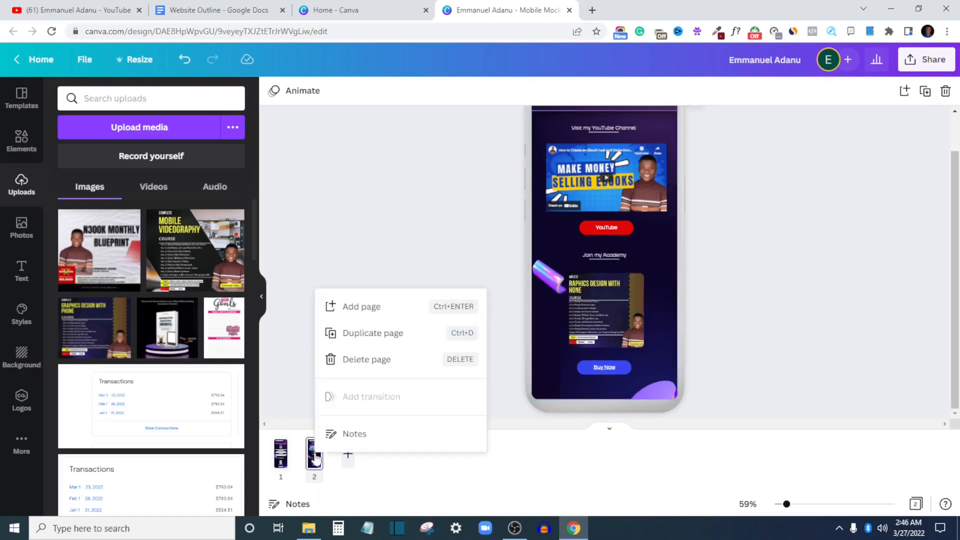
left_click(371, 334)
left_click(618, 128)
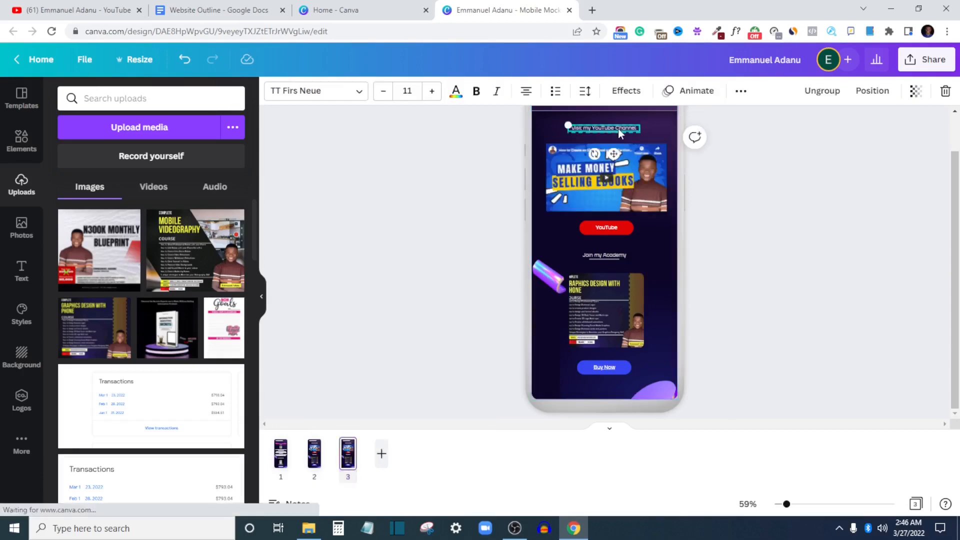
key("Delete")
key("Delete")
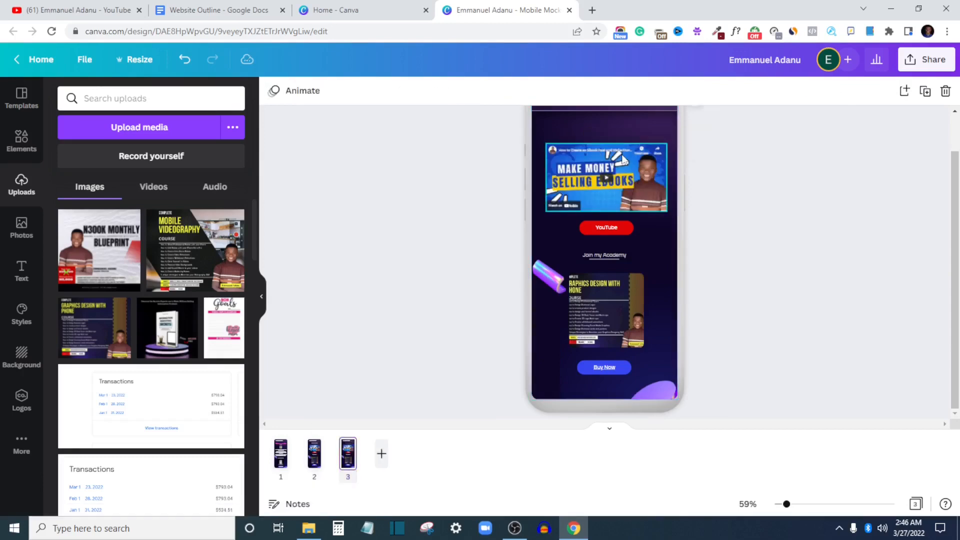
left_click(622, 158)
key("Delete")
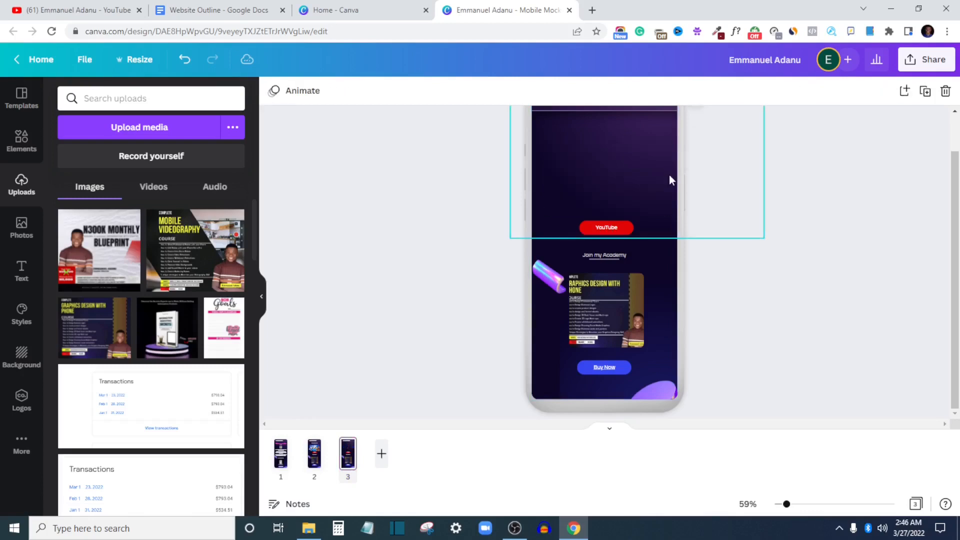
Step: Delete the red "YouTube" button and the "Join my Academy" heading from page 3
left_click(629, 230)
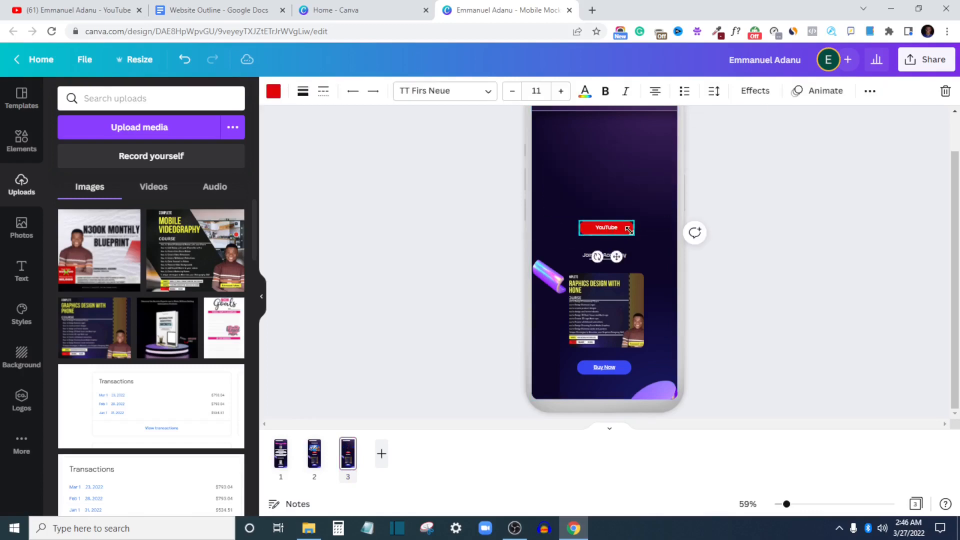
key("Delete")
key("Delete")
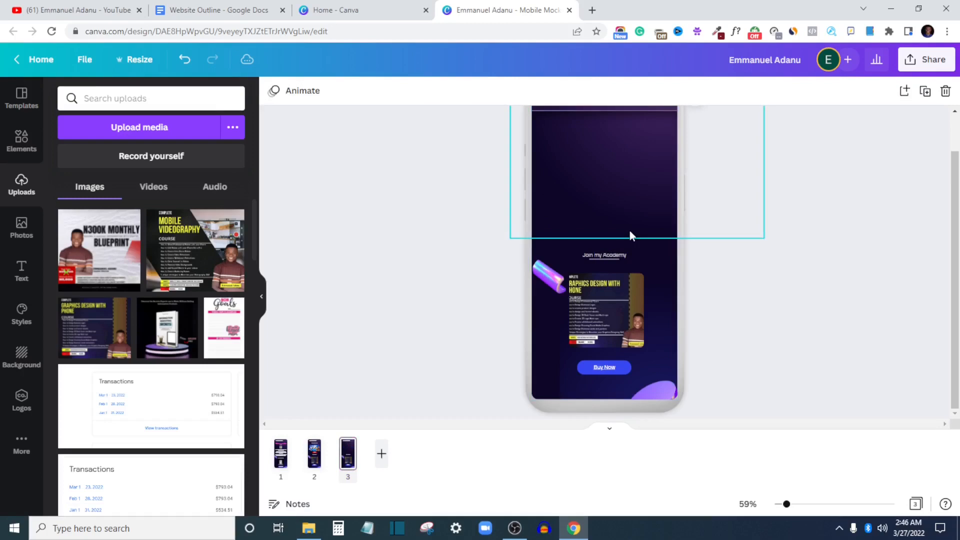
left_click(620, 254)
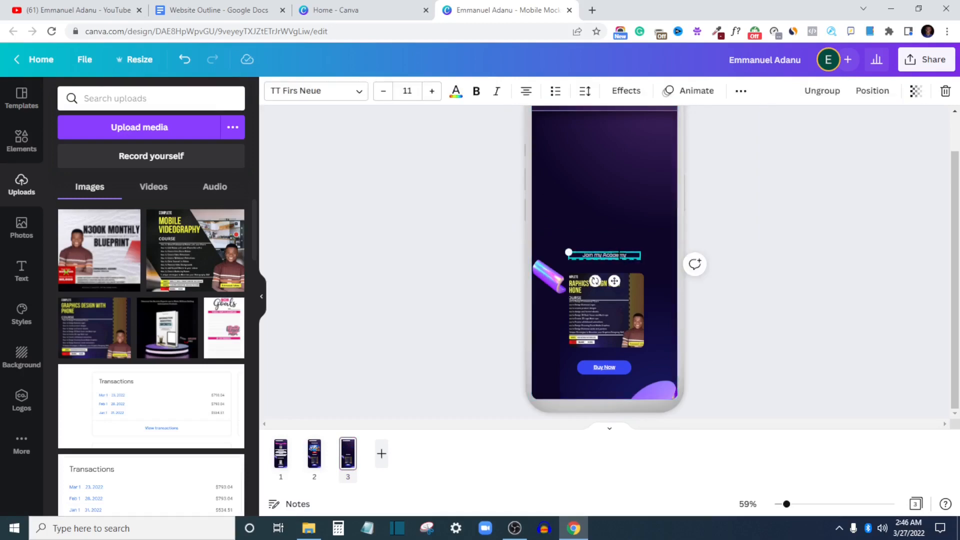
key("Delete")
key("Delete")
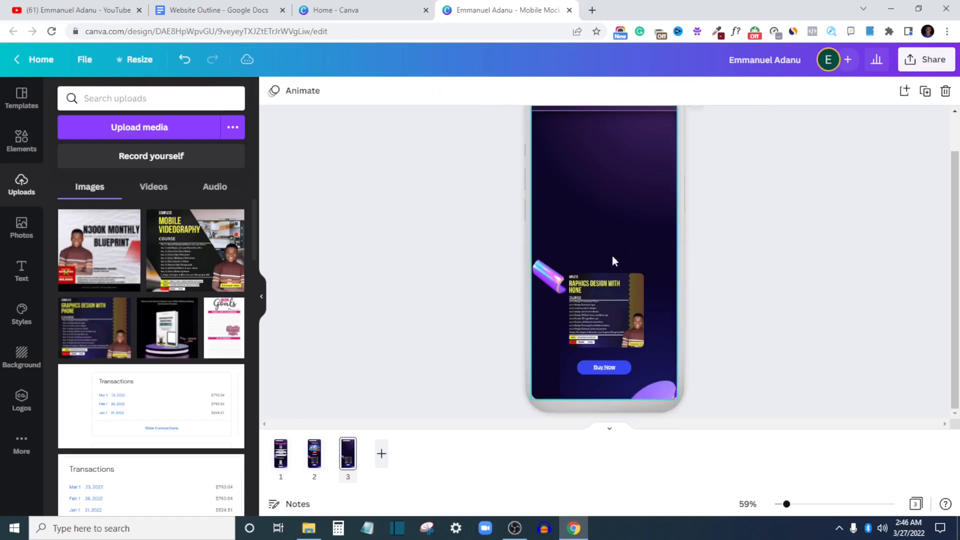
Step: Duplicate the course image together with its "Buy Now" button, and place the copies in the empty space above the originals
left_click_drag(750, 251, 577, 382)
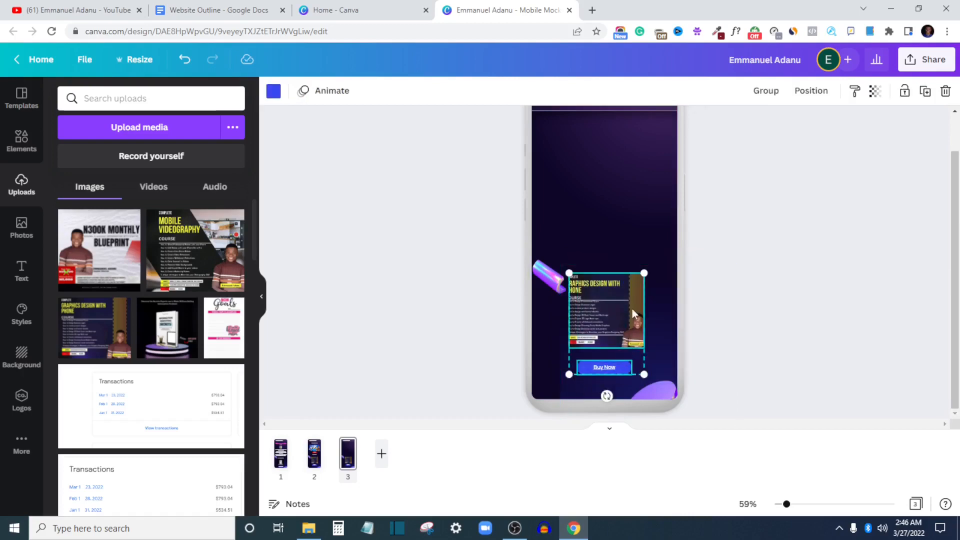
key("ctrl+d")
left_click_drag(621, 318, 614, 176)
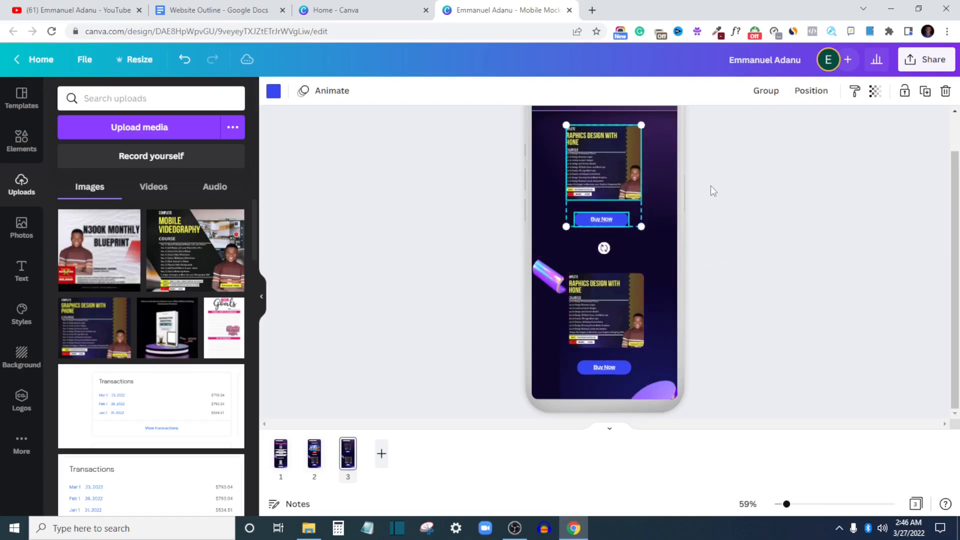
left_click(705, 185)
Step: Replace the upper course image on page 3 with the uploaded Mobile Videography Course picture
right_click(624, 176)
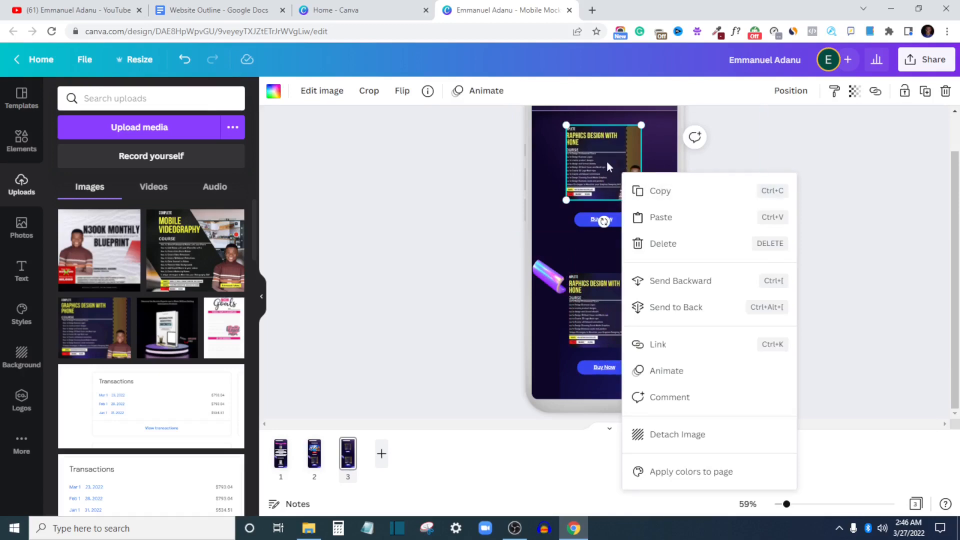
left_click(286, 6)
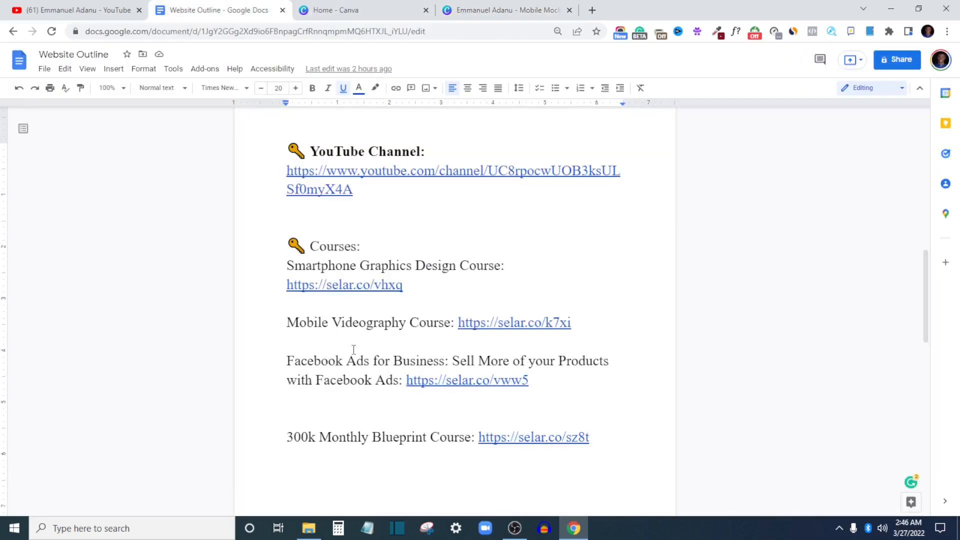
left_click(505, 10)
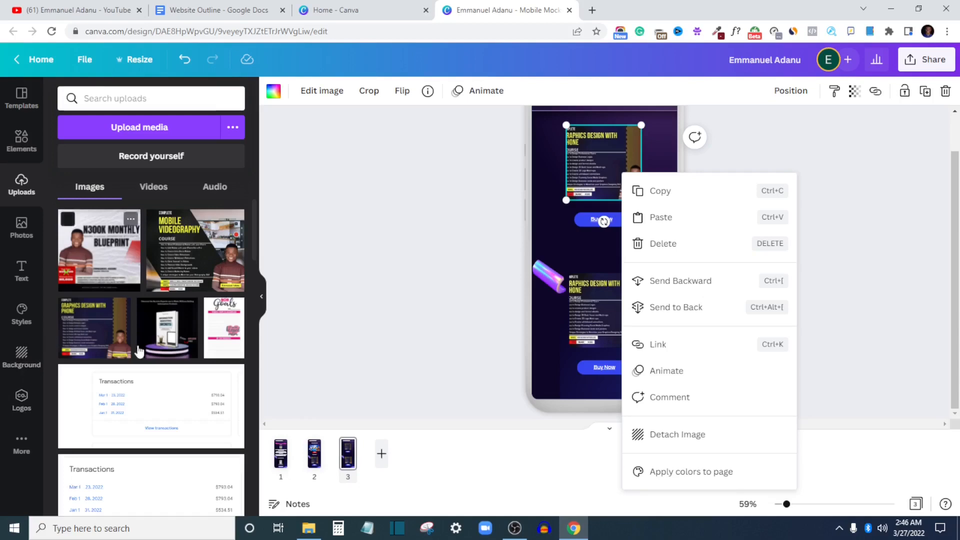
left_click(219, 259)
left_click_drag(219, 259, 634, 194)
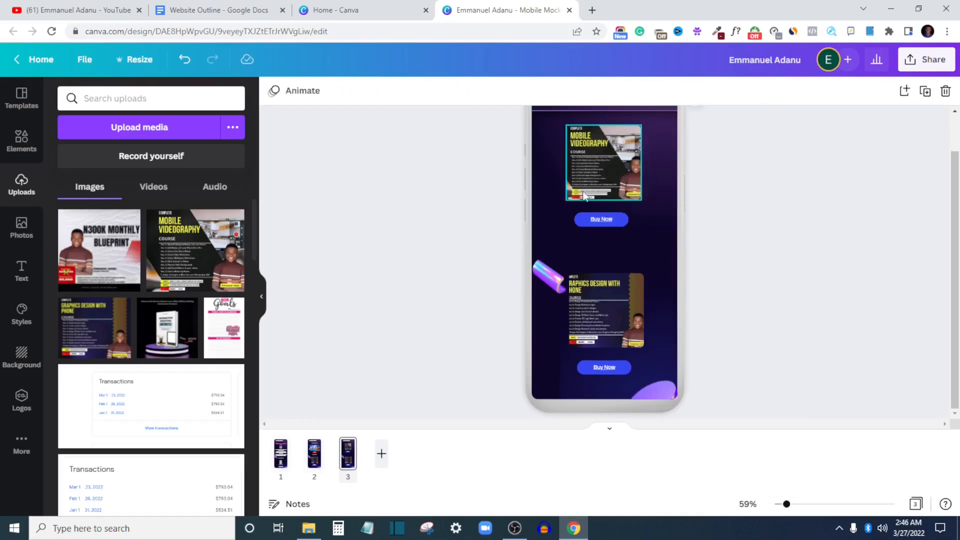
Step: Copy the Mobile Videography Course link from the Google Docs Website Outline and return to the Canva design
left_click(198, 9)
left_click(507, 331)
left_click(592, 343)
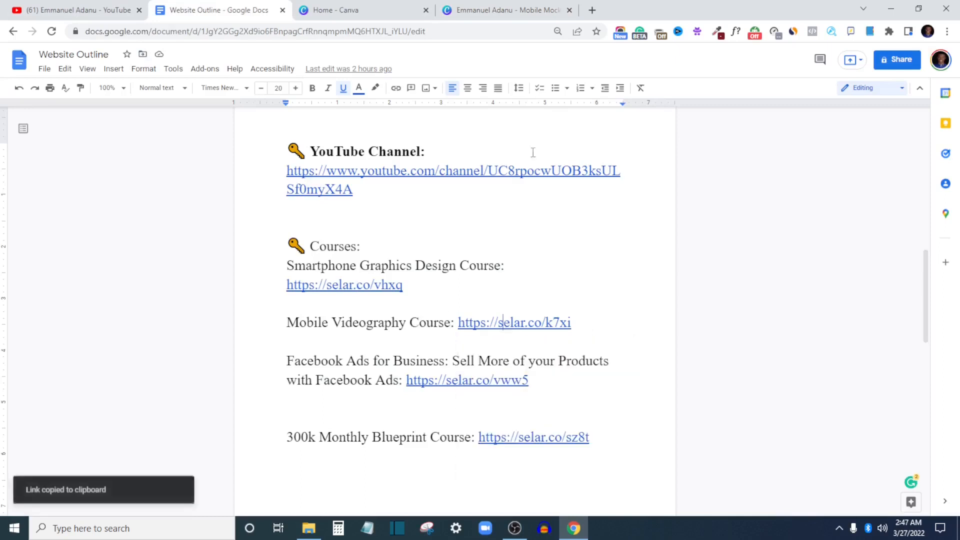
left_click(502, 10)
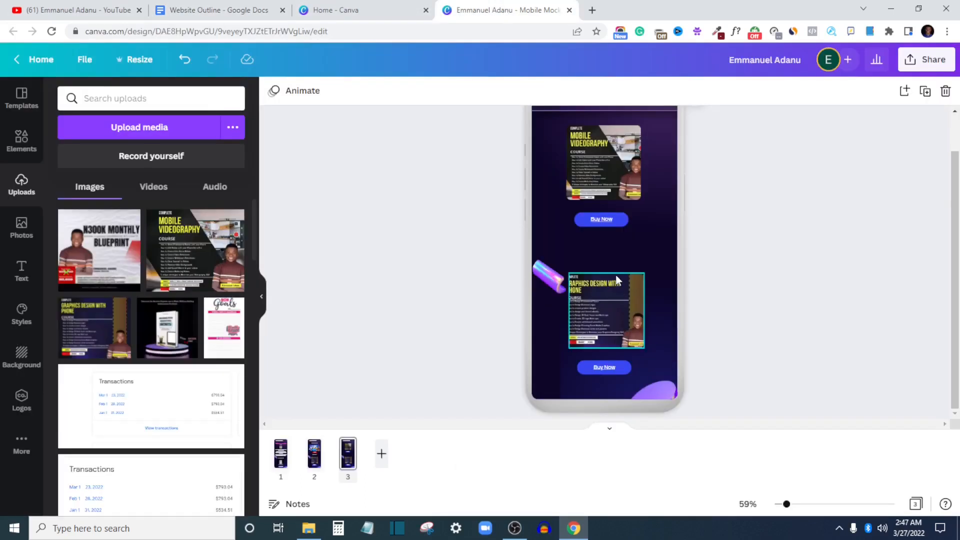
left_click(606, 220)
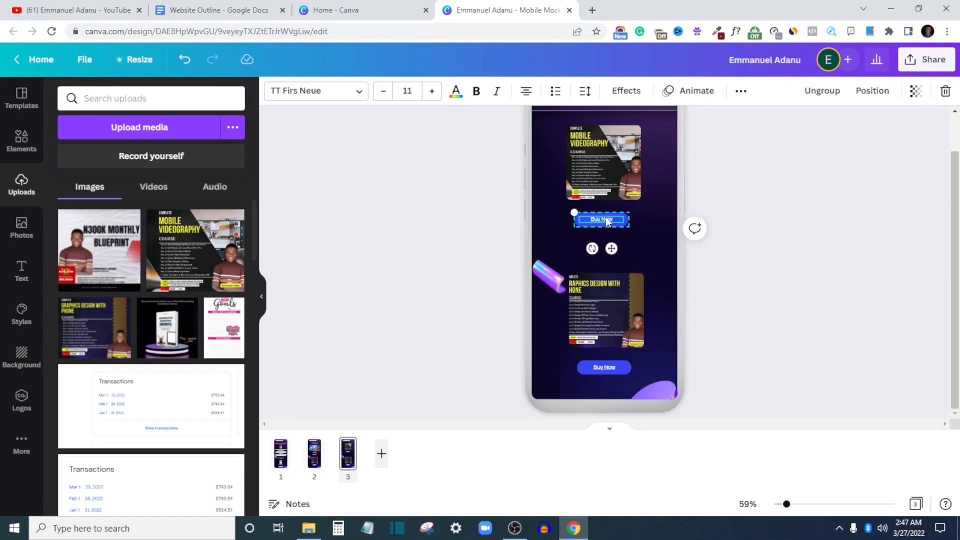
left_click(741, 91)
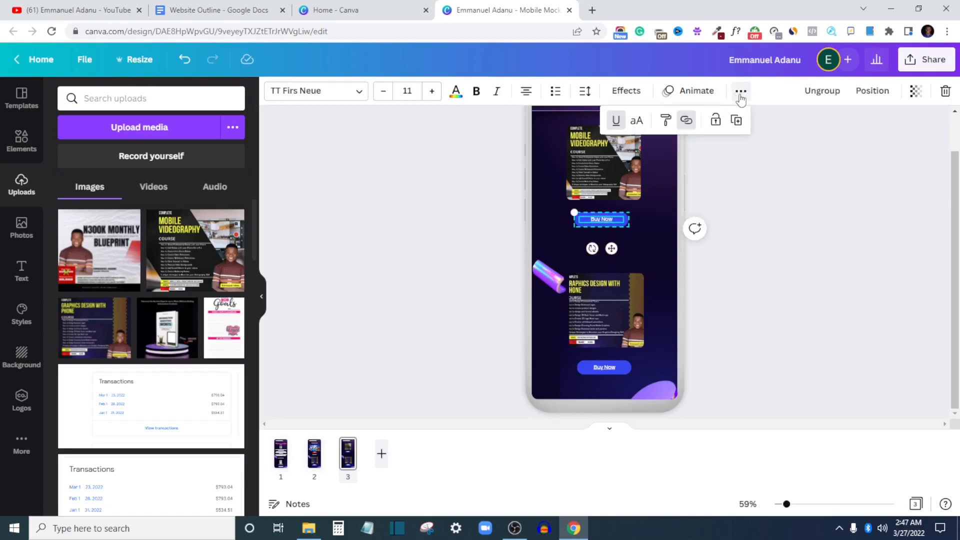
left_click(687, 120)
left_click(595, 173)
key("ctrl+v")
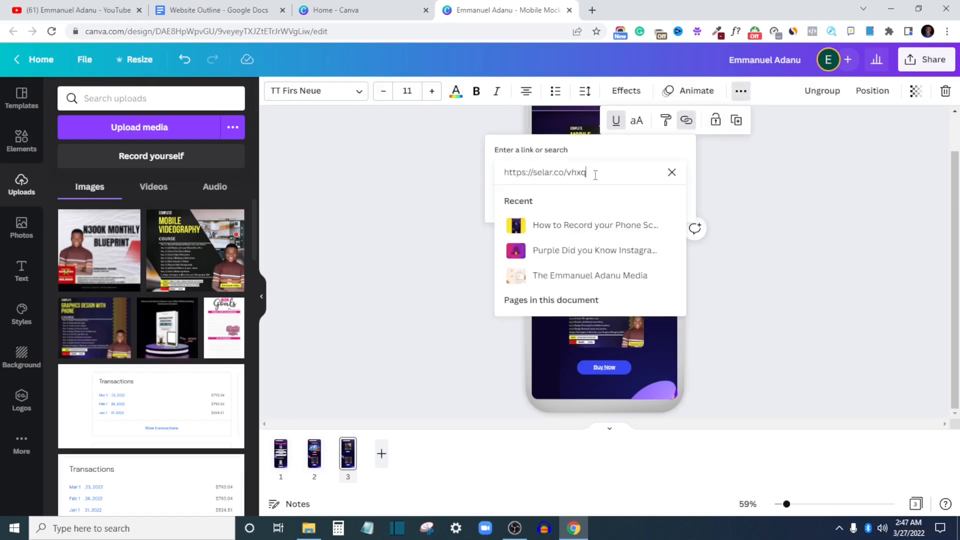
key("ctrl+a")
key("BackSpace")
key("ctrl+v")
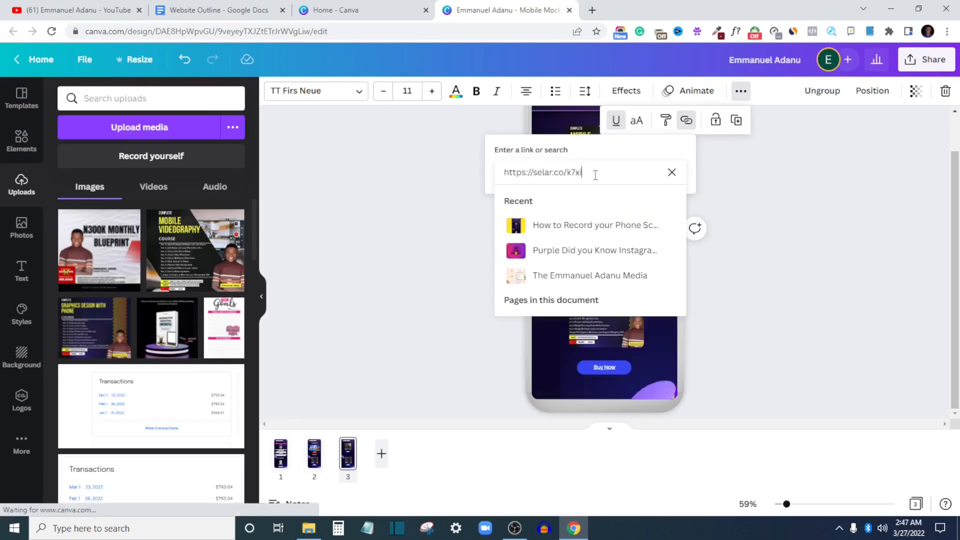
key("Return")
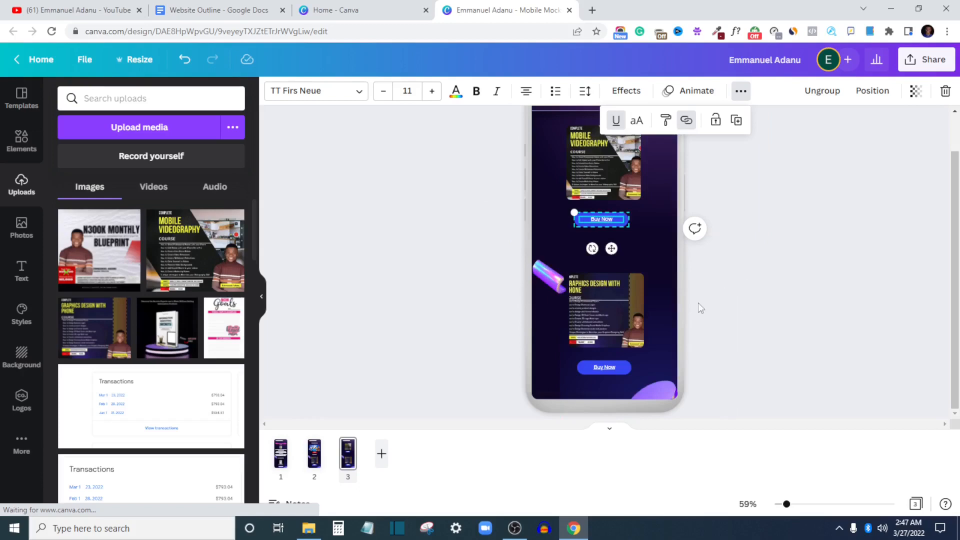
left_click(758, 263)
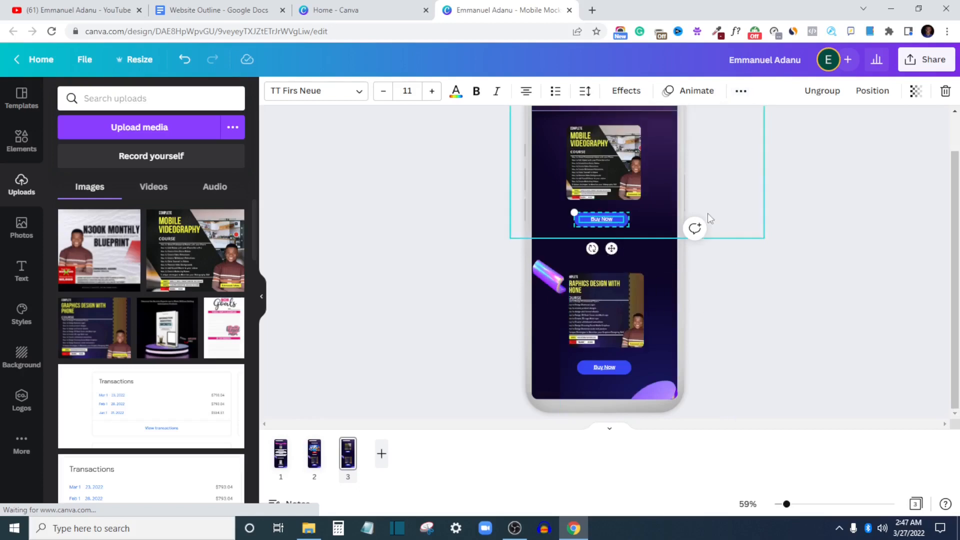
left_click(753, 198)
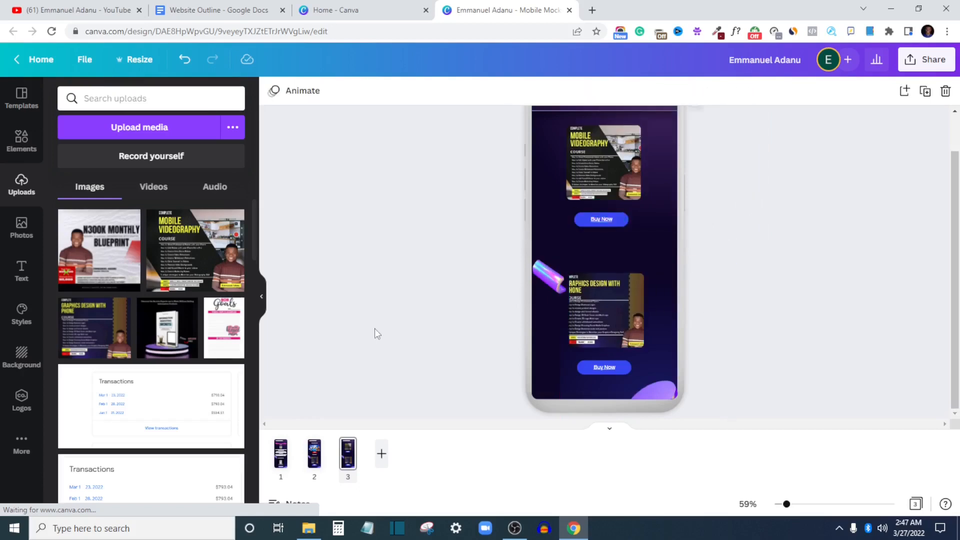
Step: Replace the lower course image on page 3 with the uploaded N300K Monthly Blueprint picture
left_click(96, 259)
left_click_drag(616, 233, 616, 309)
left_click(659, 293)
Step: Copy the 300k Monthly Blueprint Course link from the Google Docs Website Outline and return to the Canva design
left_click(612, 372)
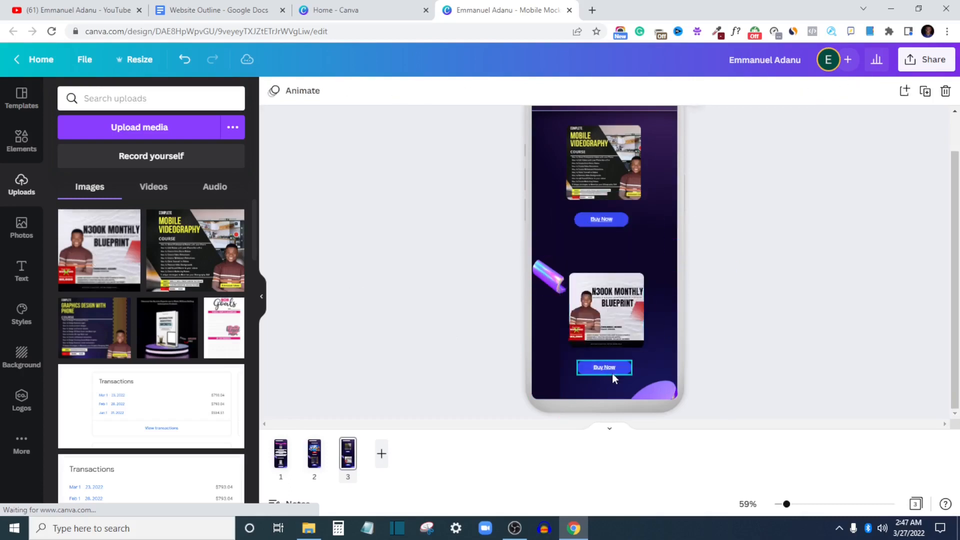
left_click(235, 13)
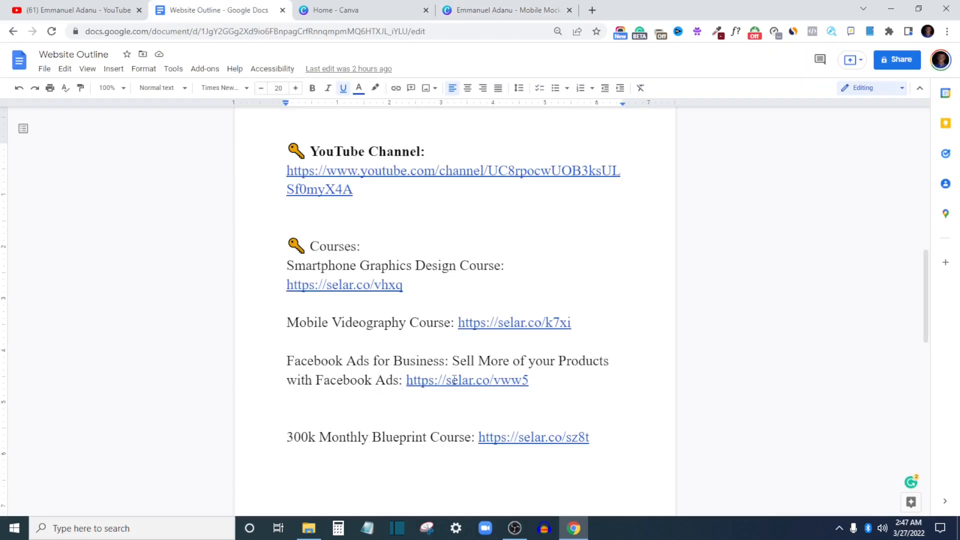
scroll(454, 383, "down", 3)
left_click(516, 318)
left_click(608, 337)
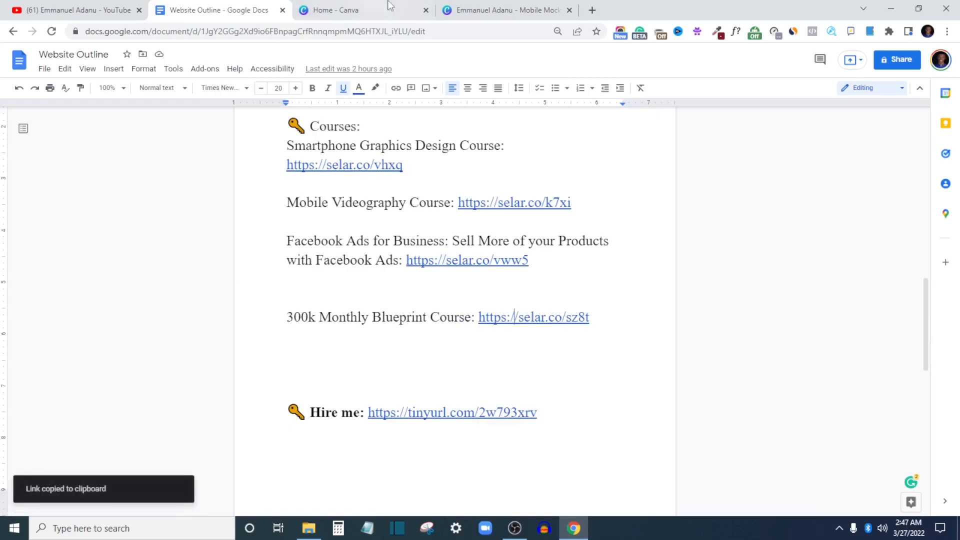
left_click(500, 10)
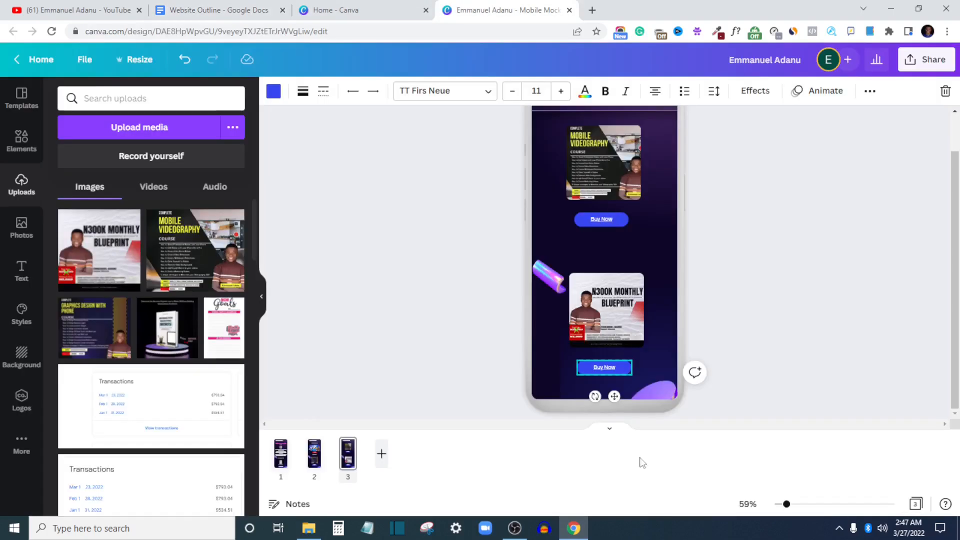
left_click(621, 371)
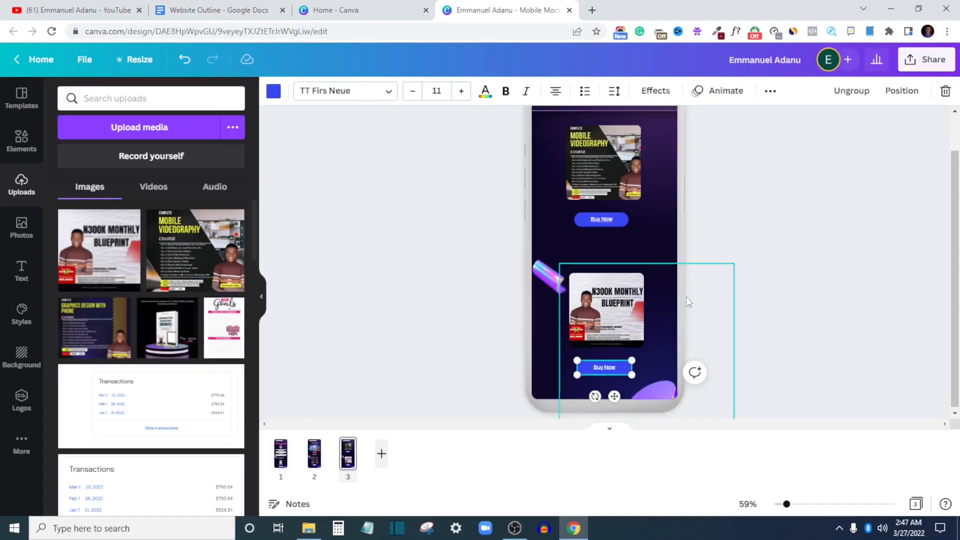
left_click(770, 90)
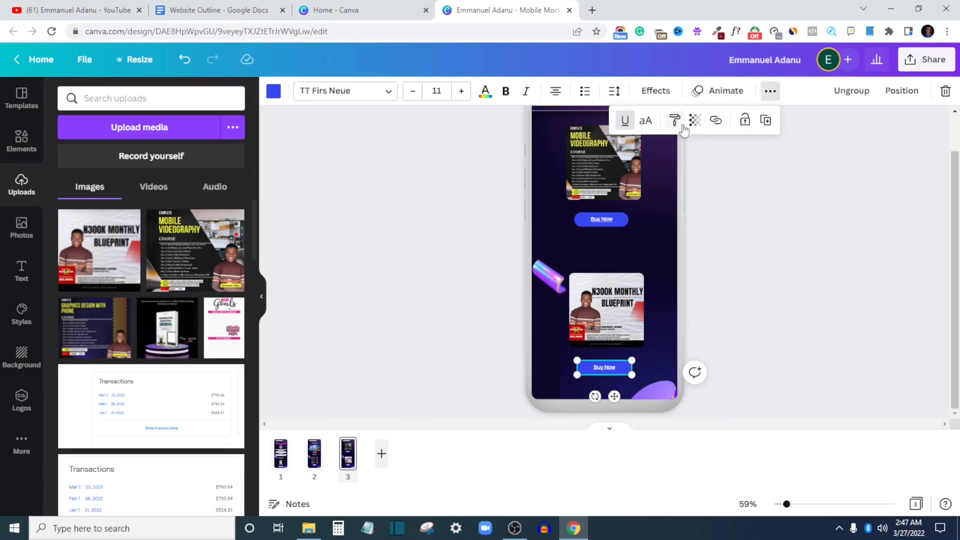
left_click(715, 120)
key("ctrl+v")
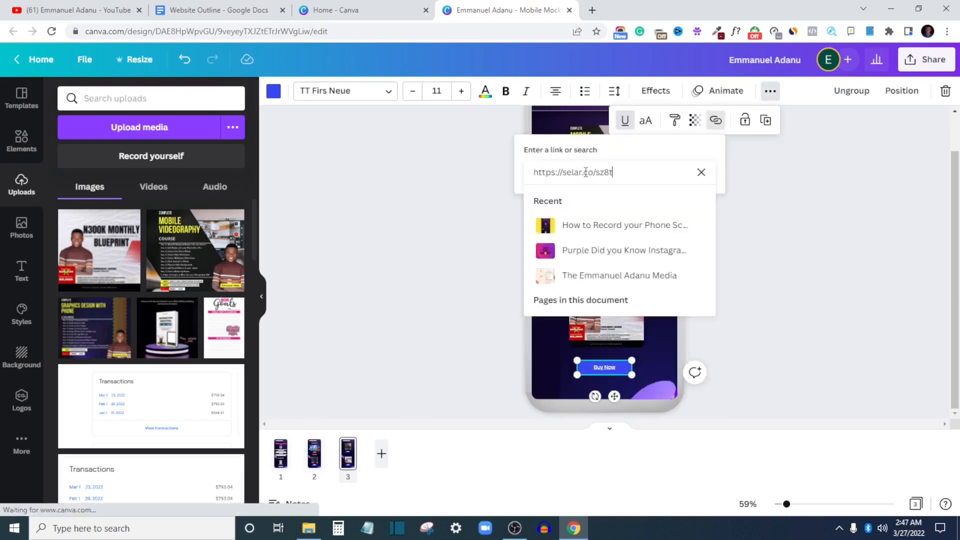
key("Return")
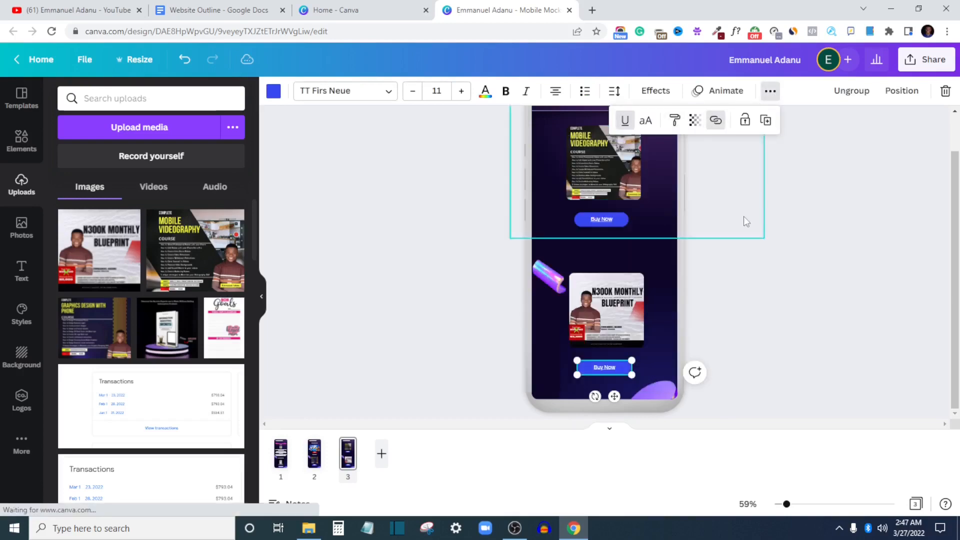
Step: Move the N300K Monthly Blueprint image and its "Buy Now" button up together, closer to the Mobile Videography course
left_click_drag(756, 222, 565, 350)
left_click(842, 266)
left_click_drag(817, 287, 580, 376)
left_click_drag(627, 338, 625, 311)
left_click(796, 257)
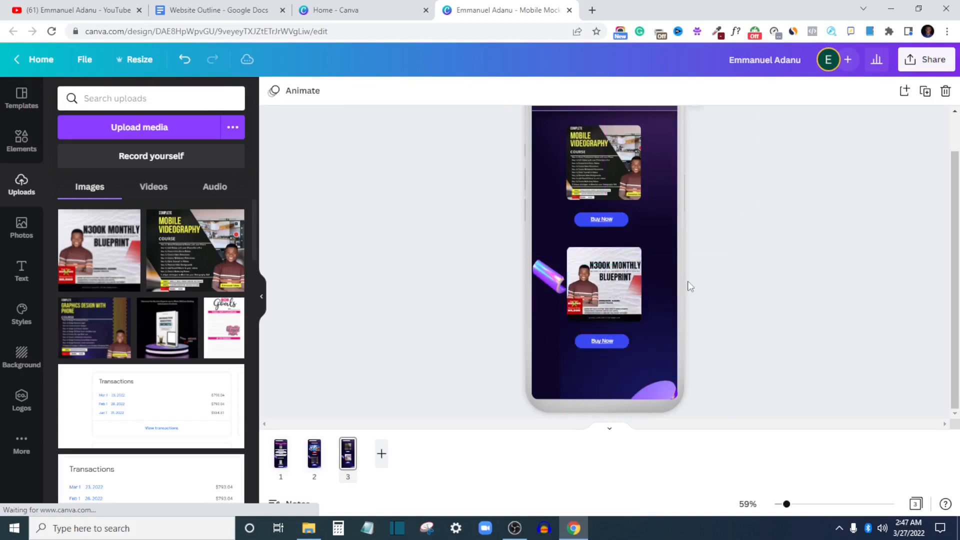
Step: Switch to the Google Docs Website Outline and review its "Hire me" and "Social Media" sections
left_click(220, 10)
scroll(343, 312, "down", 5)
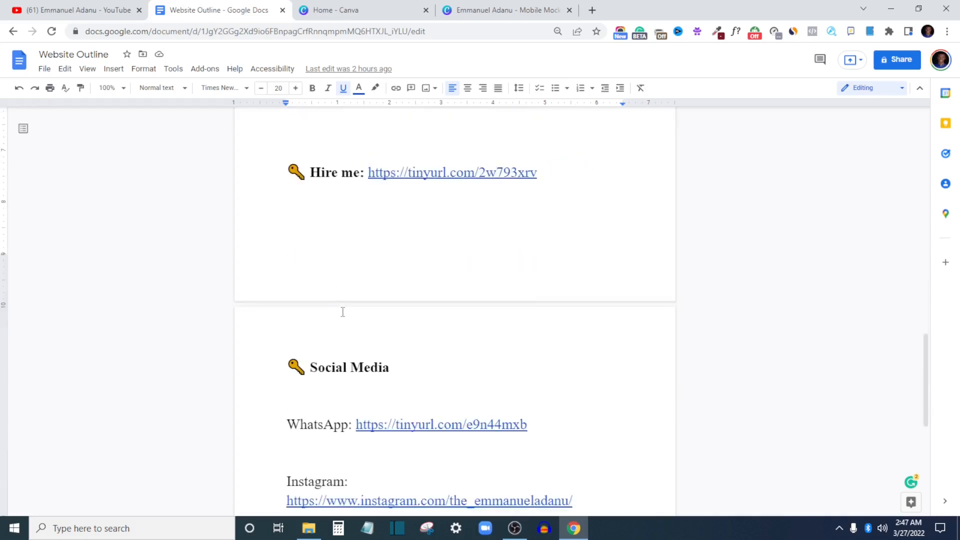
scroll(330, 300, "down", 3)
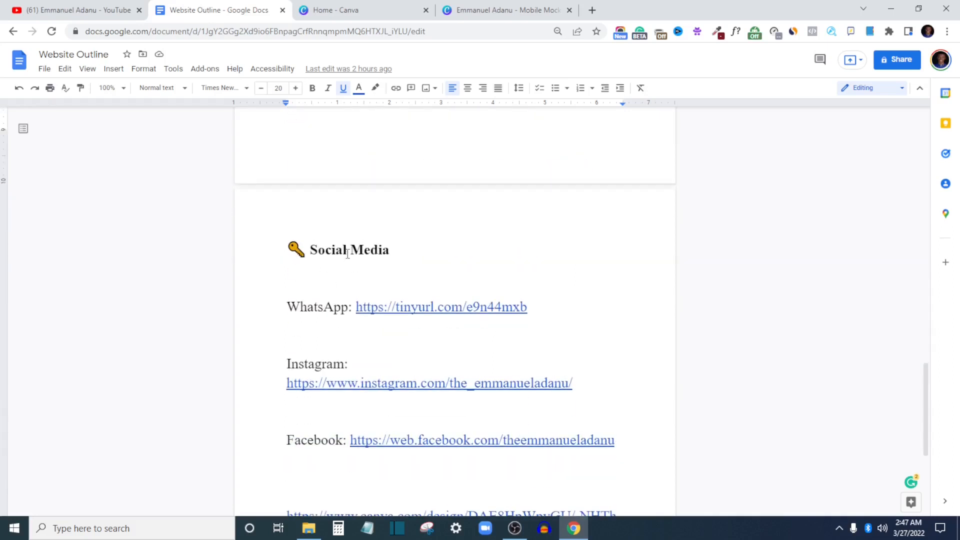
scroll(352, 250, "up", 3)
scroll(333, 402, "down", 1)
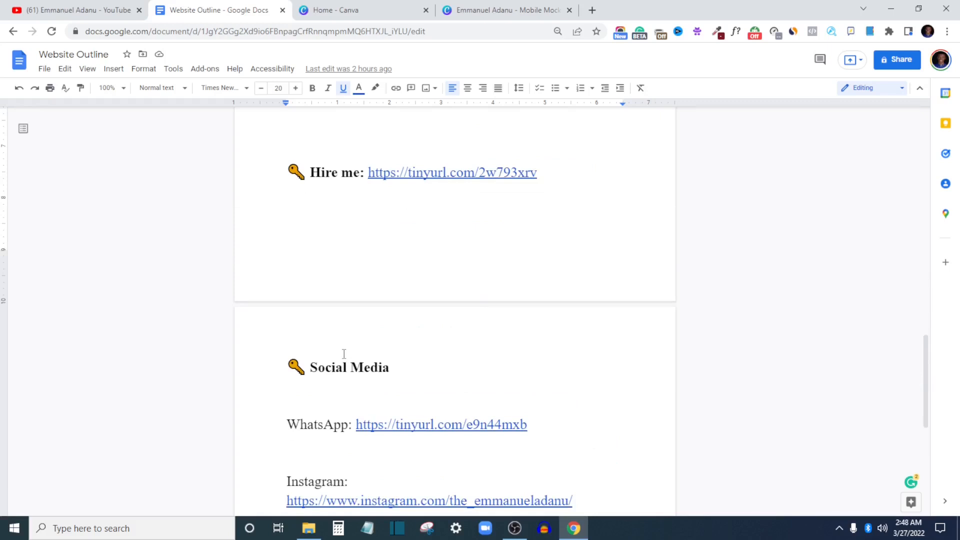
Step: Return to the Canva design and move the Mobile Videography and N300K Monthly Blueprint images up, each together with its "Buy Now" button
scroll(415, 385, "down", 2)
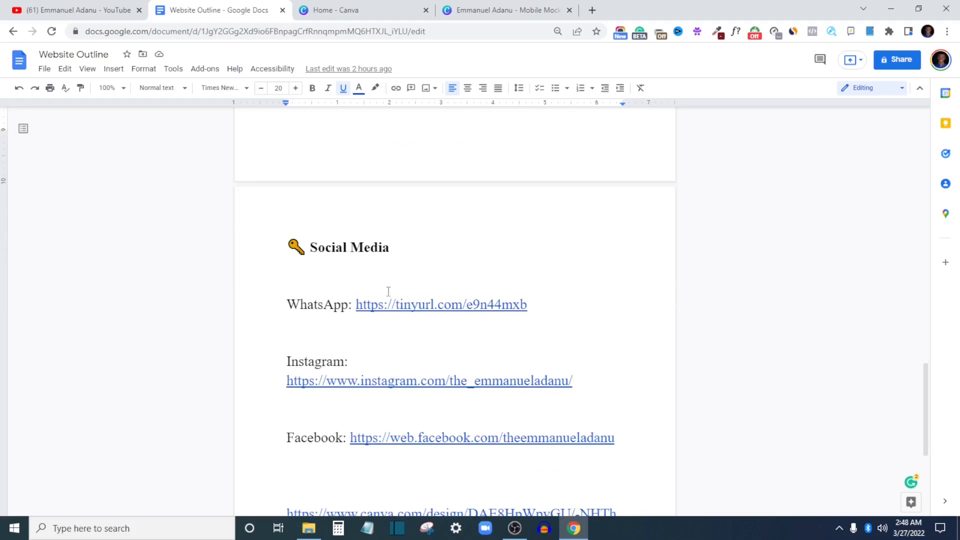
left_click(469, 5)
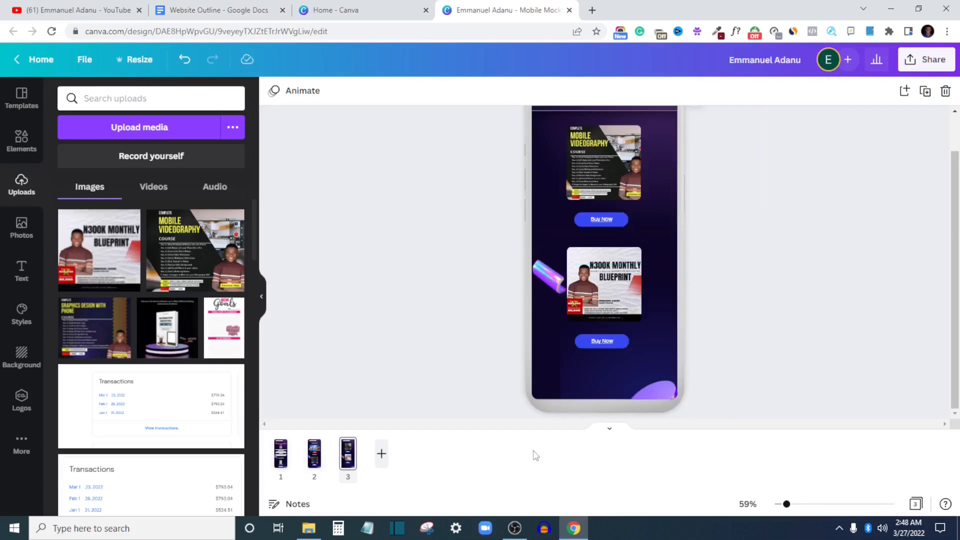
scroll(662, 313, "up", 1)
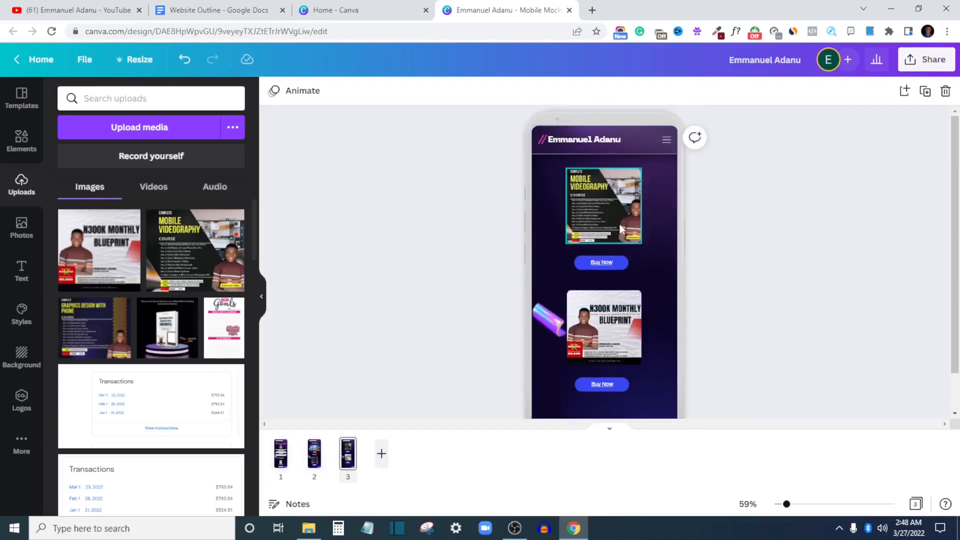
left_click_drag(739, 197, 583, 268)
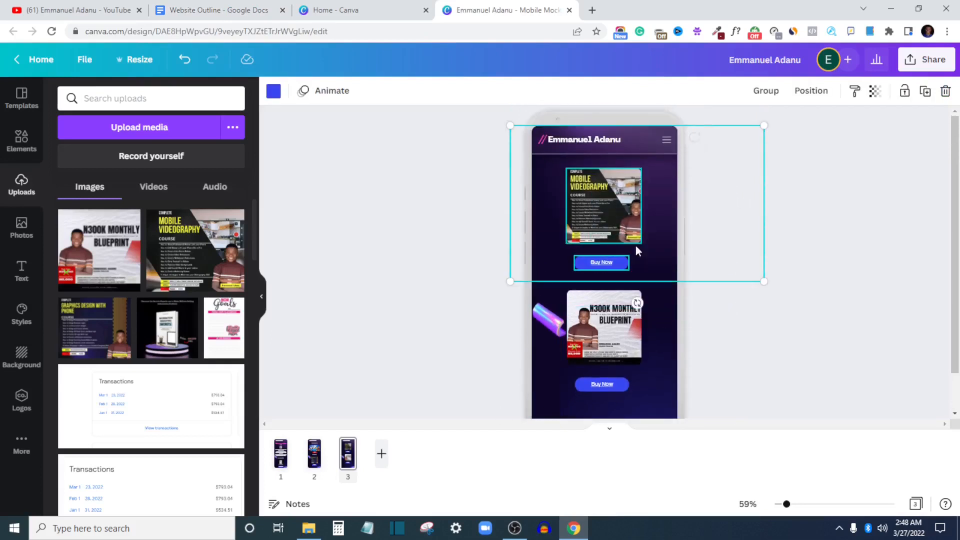
left_click_drag(634, 240, 634, 235)
left_click(804, 258)
left_click_drag(824, 314, 583, 387)
left_click_drag(634, 358, 631, 341)
left_click(773, 339)
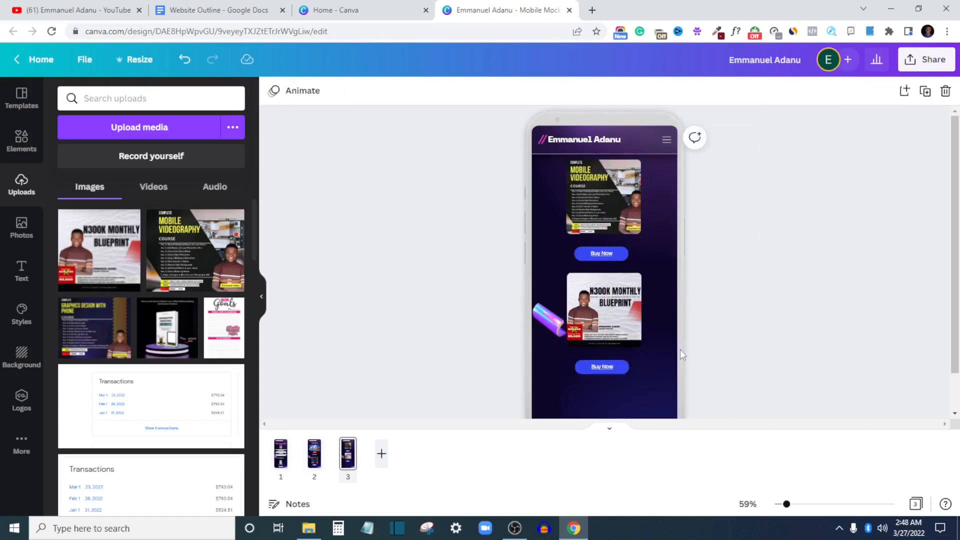
Step: Copy the "Join my Academy" heading from page 2 onto page 3 and place it below the N300K Monthly Blueprint "Buy Now" button
left_click(312, 457)
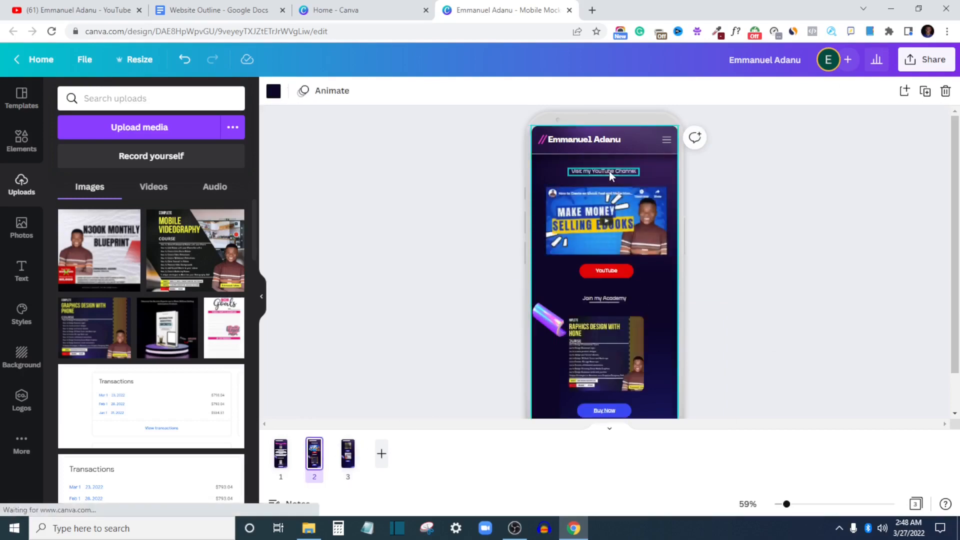
left_click(604, 299)
left_click(348, 454)
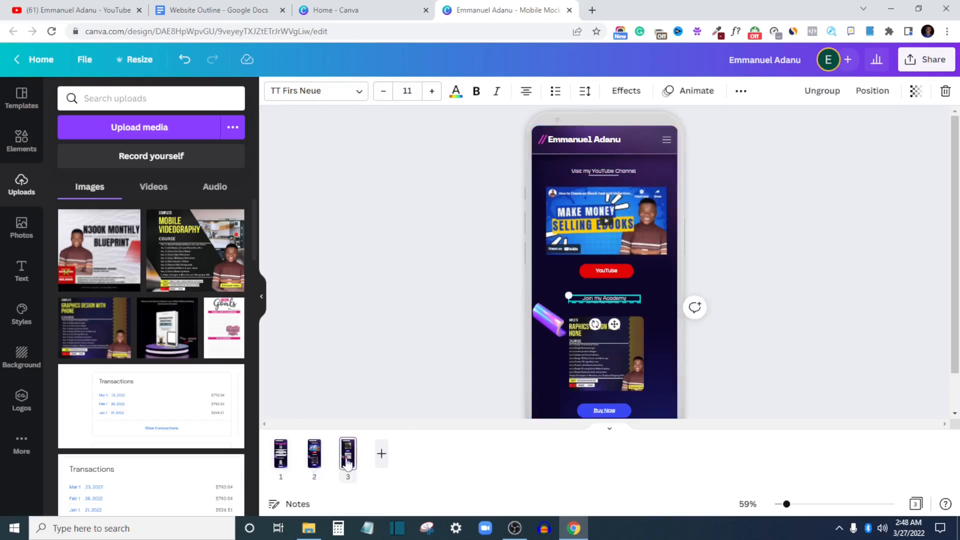
left_click(625, 301)
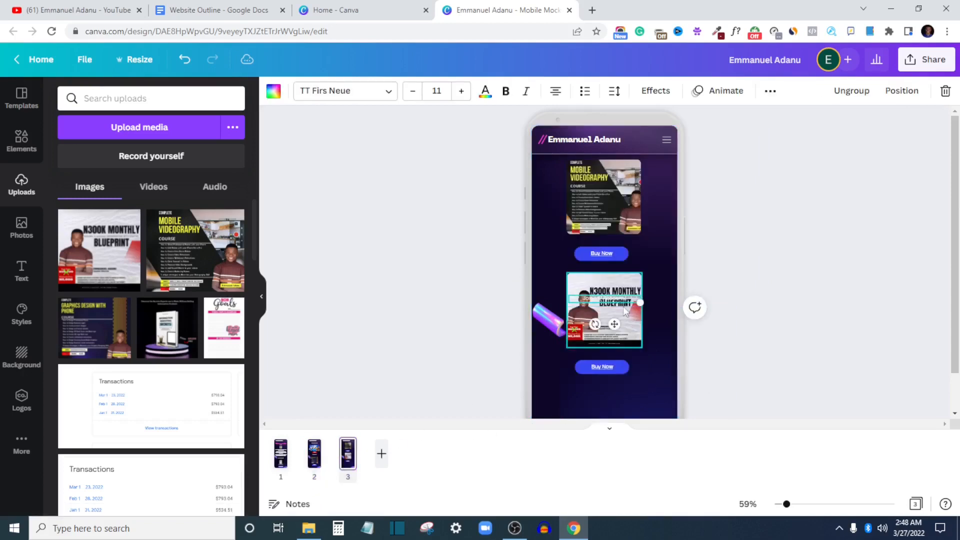
left_click_drag(614, 303, 614, 327)
Step: Move both "Buy Now" buttons on page 3 up, closer to their course images
mouse_move(617, 377)
left_mouse_down()
mouse_move(609, 388)
mouse_move(613, 363)
left_mouse_up()
left_click(603, 252)
left_click_drag(603, 250, 603, 245)
Step: Shift the N300K Monthly Blueprint image, its "Buy Now" button and the heading below slightly up to tighten the spacing
left_click(611, 303)
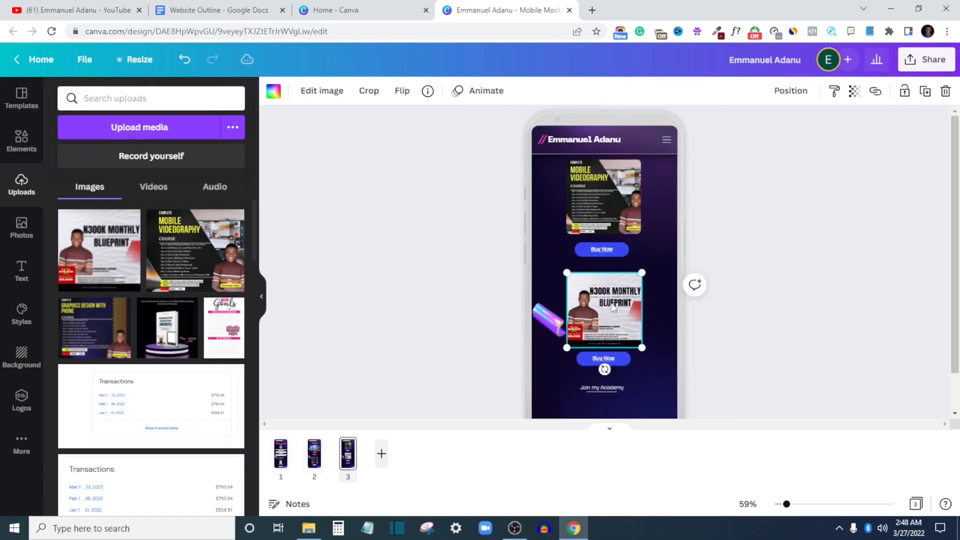
left_click_drag(611, 302, 611, 295)
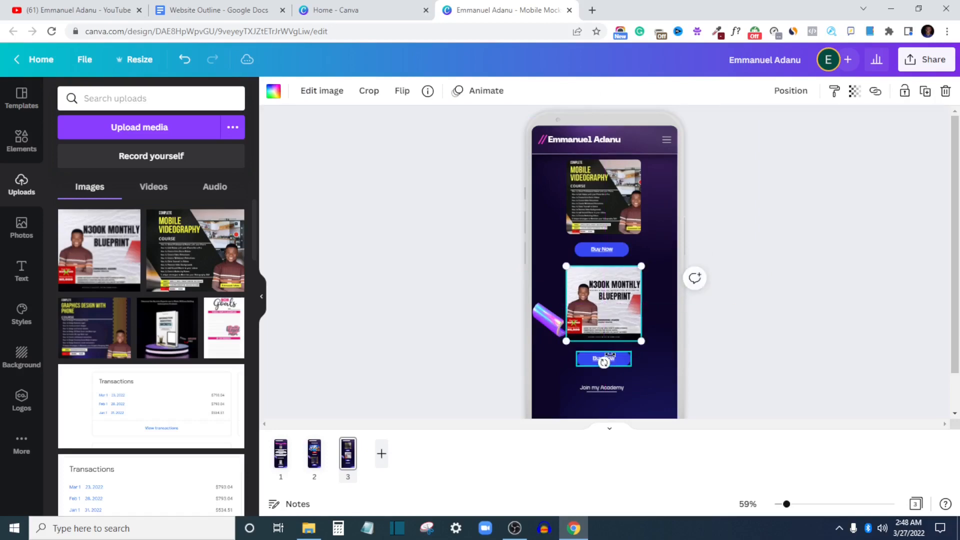
left_click(614, 360)
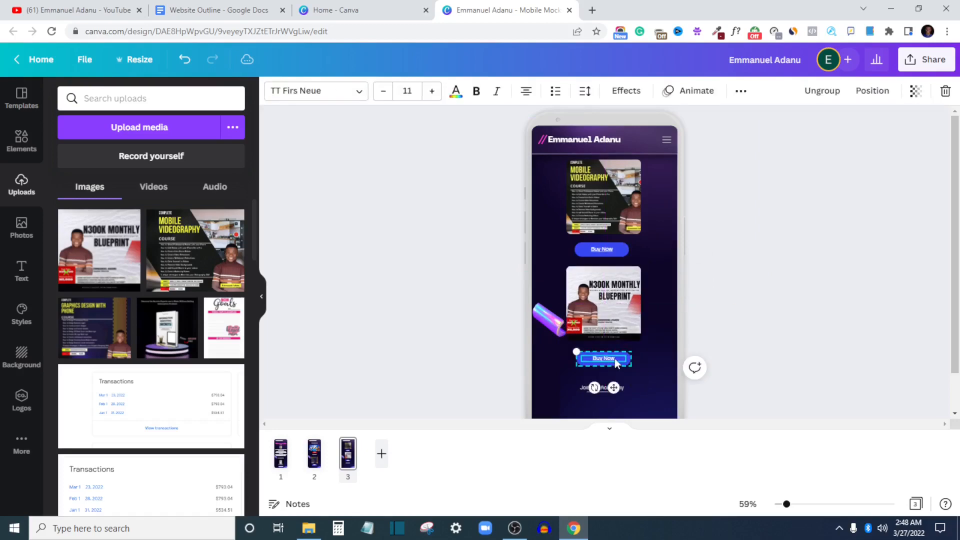
left_click_drag(614, 358, 612, 352)
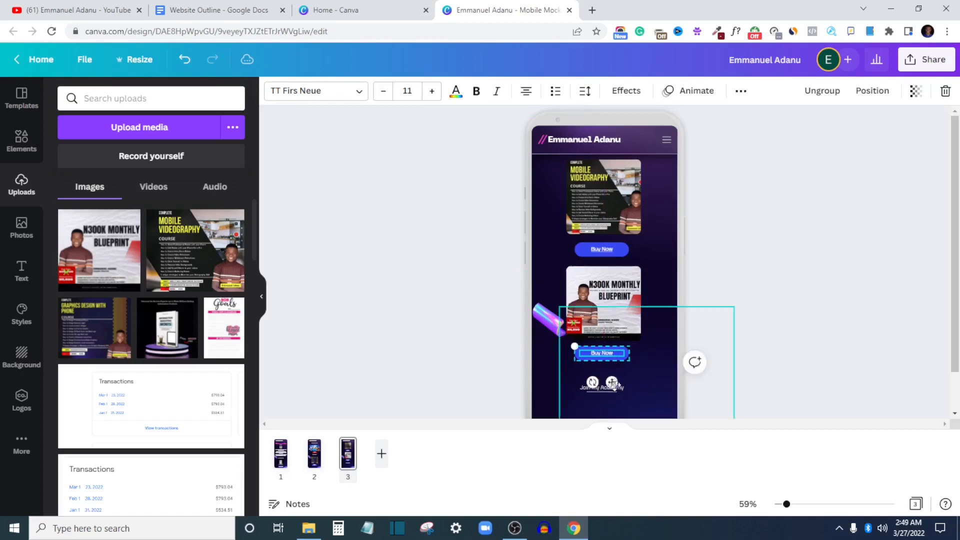
left_click_drag(612, 388, 618, 358)
left_click(649, 370)
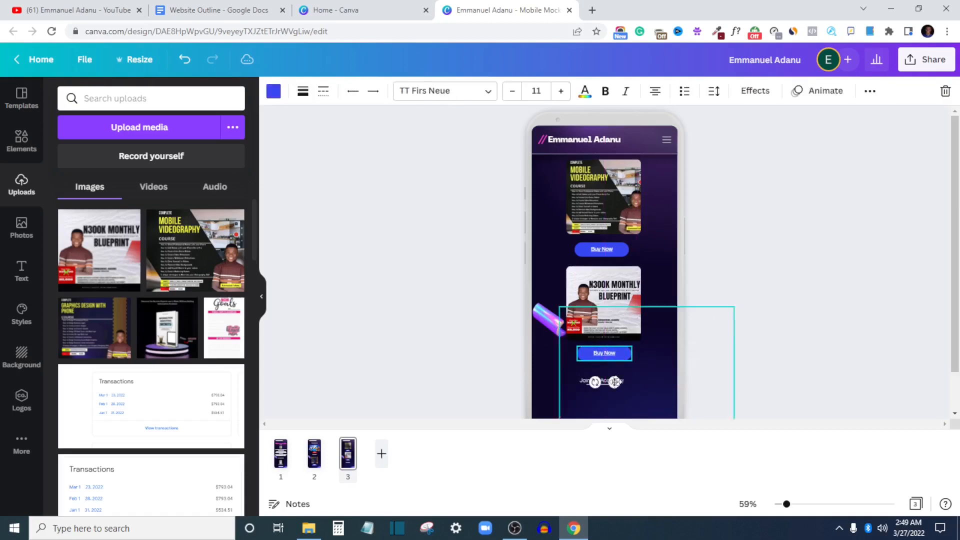
left_click(646, 370)
Step: Replace the copied heading's text with "Want to 10X your Ad Results?" and position it just under the lower "Buy Now" button
left_click(615, 383)
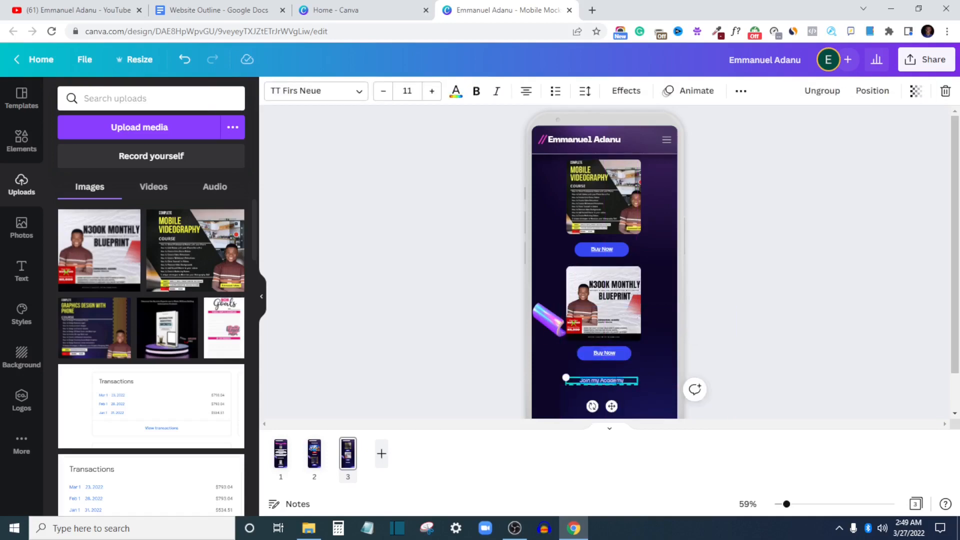
type("W")
type("ant to 10X your Ad Results")
key("ctrl+a")
type("?")
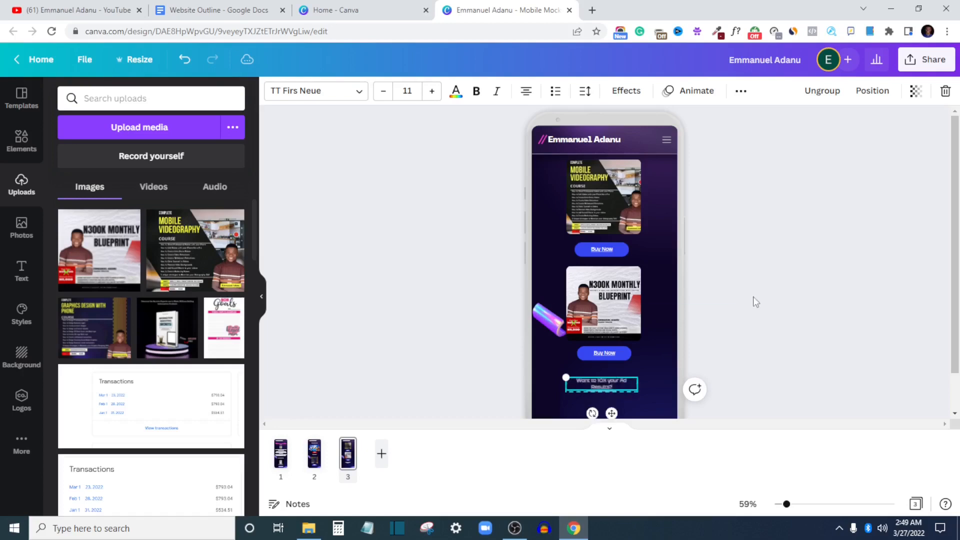
left_click(773, 314)
left_click_drag(619, 386, 609, 403)
Step: Duplicate the lower "Buy Now" button, place the copy under the "Want to 10X your Ad Results?" text and relabel it "HIRE ME"
left_click(616, 356)
key("ctrl+d")
left_click(609, 401)
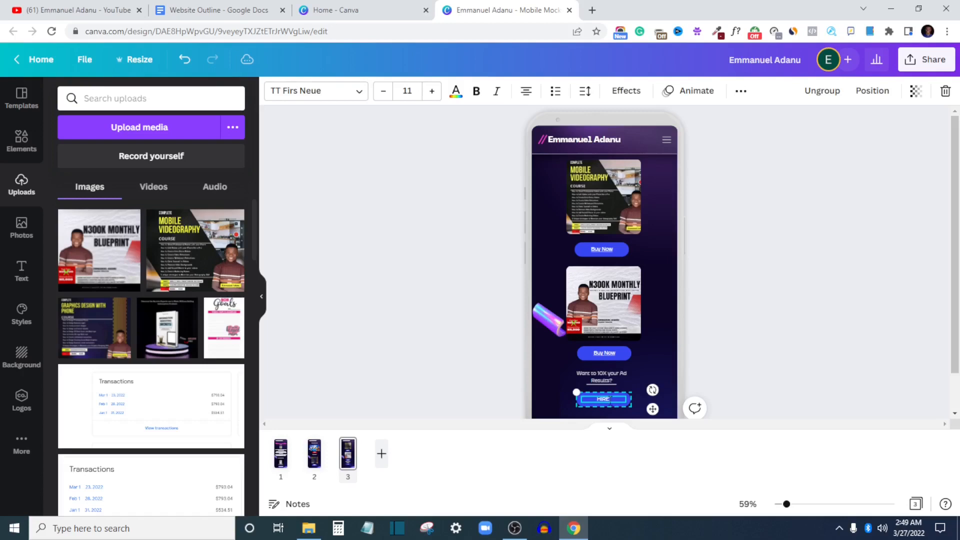
left_click(855, 281)
Step: Copy the "Hire me" link from the Google Docs Website Outline and return to the Canva design
left_click(594, 402)
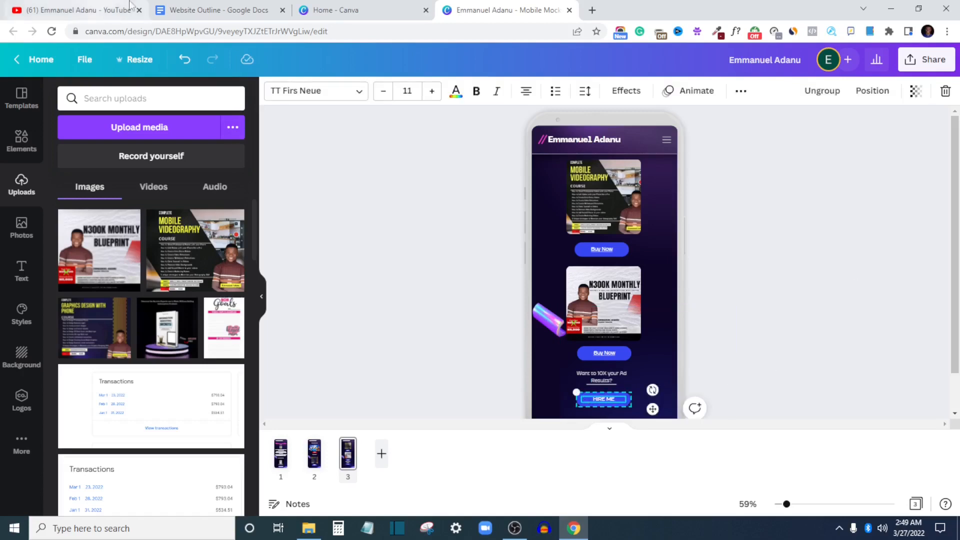
left_click(205, 5)
scroll(443, 224, "up", 2)
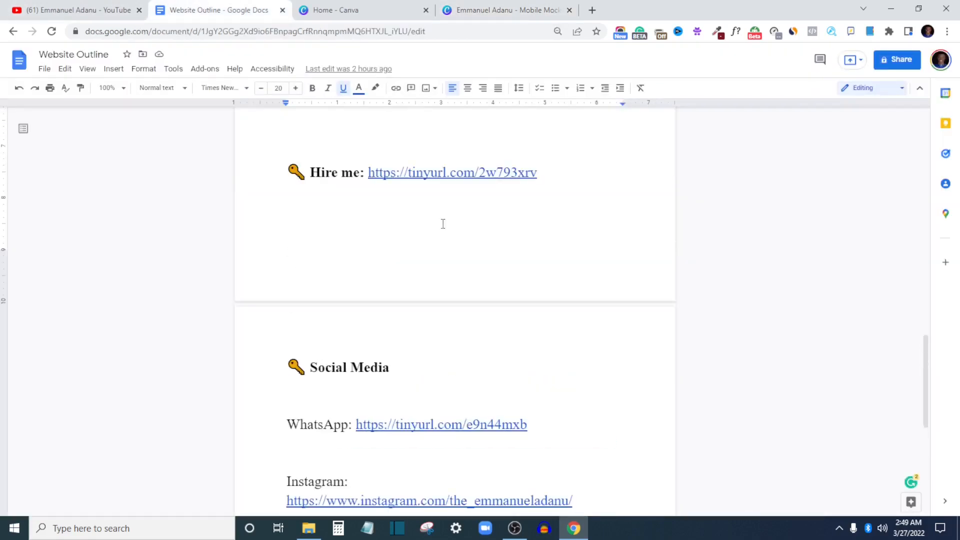
left_click(439, 175)
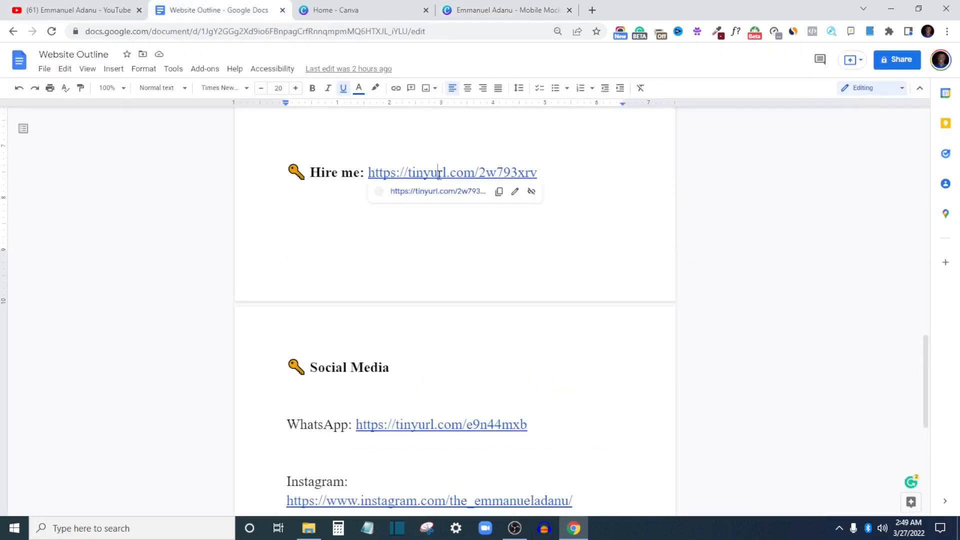
left_click(499, 192)
left_click(544, 9)
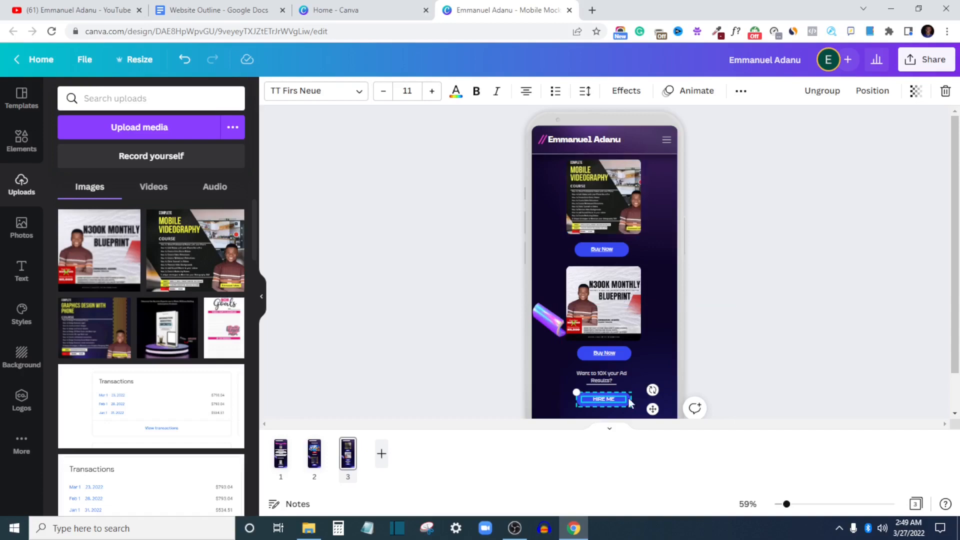
left_click(741, 91)
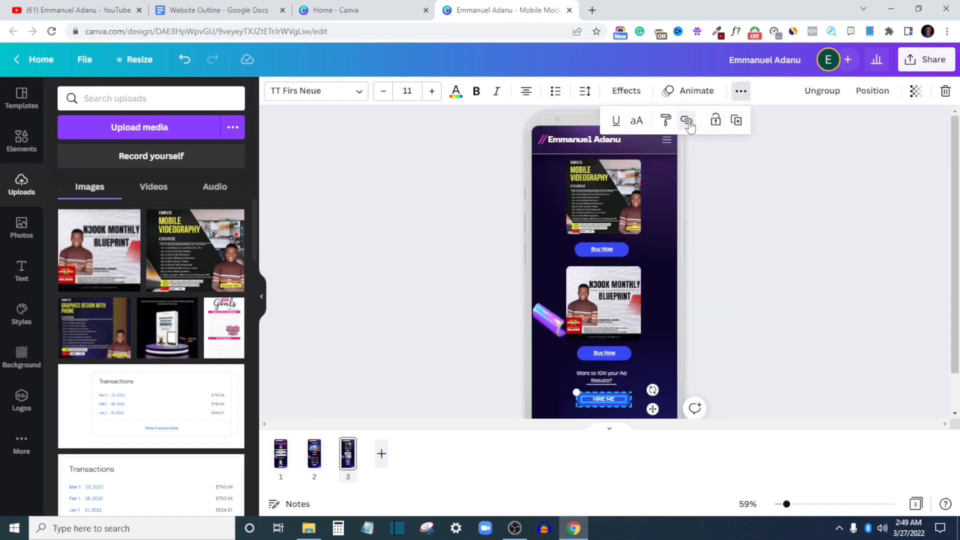
left_click(686, 120)
left_click(605, 170)
key("ctrl+a")
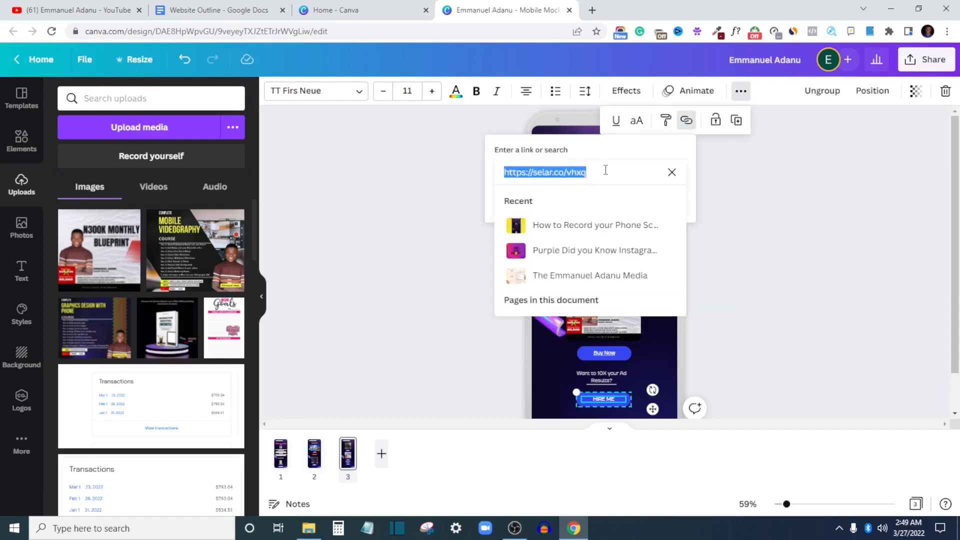
key("BackSpace")
key("ctrl+v")
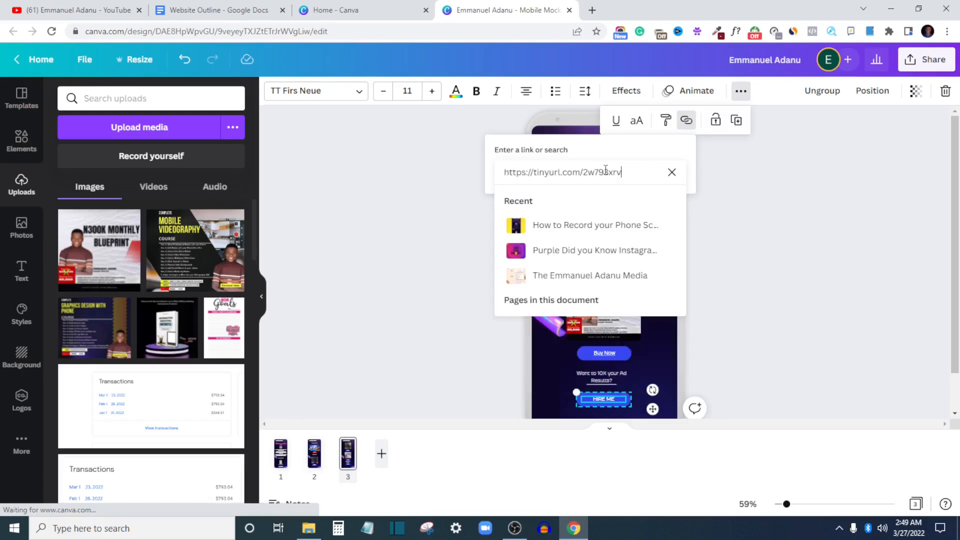
key("Return")
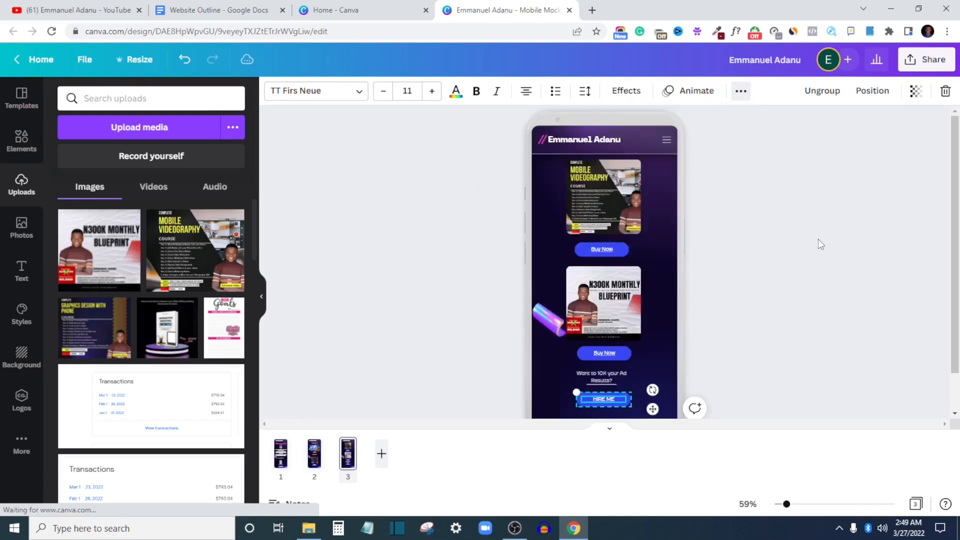
left_click_drag(954, 246, 958, 282)
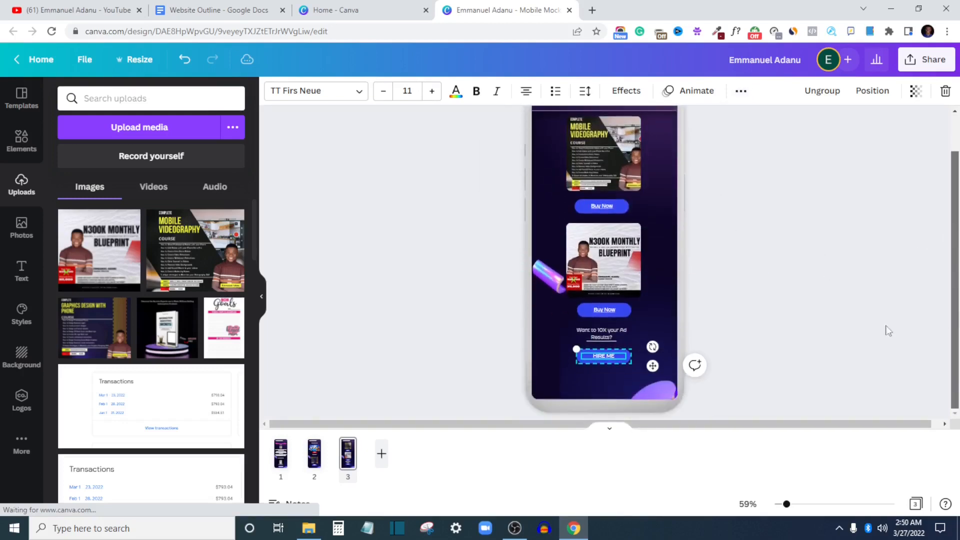
left_click(857, 328)
Step: Check the outline's "Social Media" section, then duplicate the "Want to 10X your Ad Results?" text in Canva and place it below the "HIRE ME" button
left_click(216, 9)
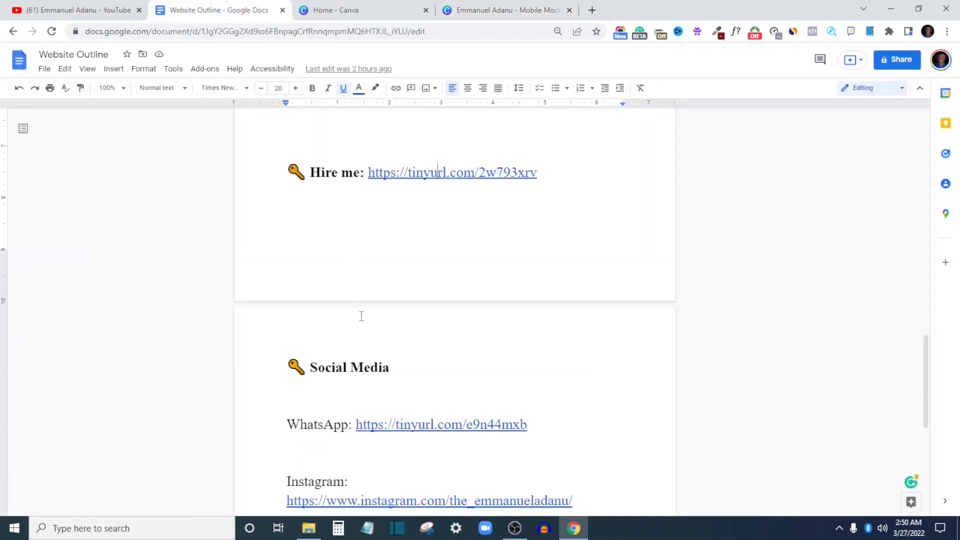
scroll(319, 320, "down", 2)
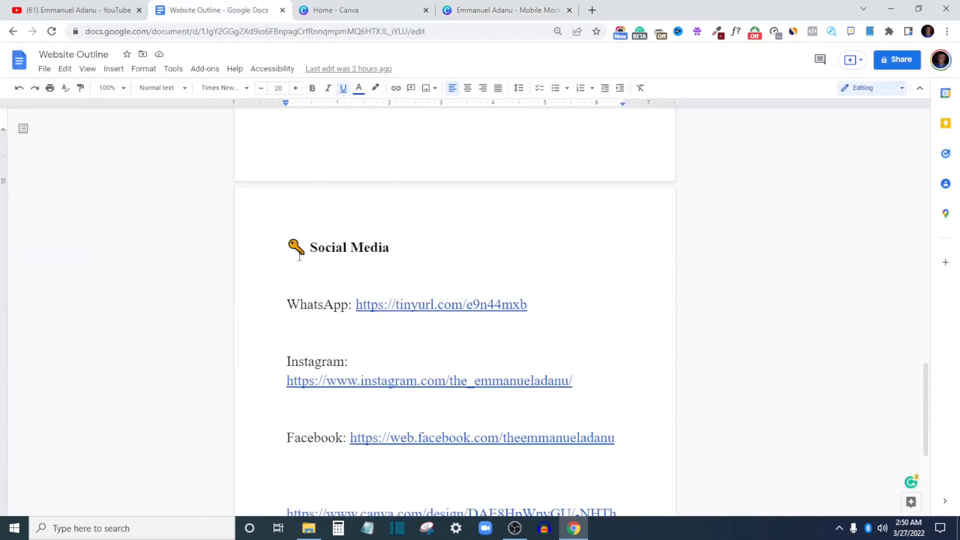
left_click(509, 9)
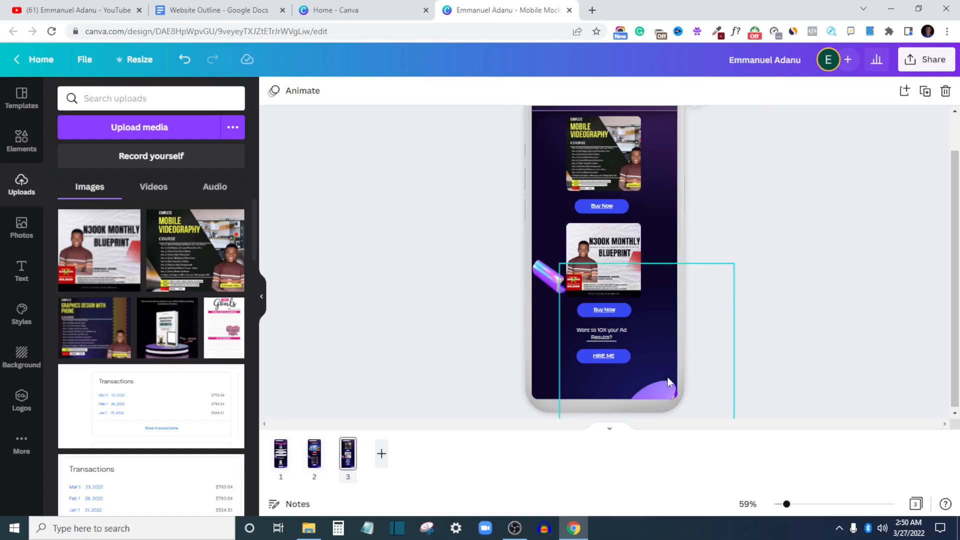
left_click(614, 340)
key("ctrl+d")
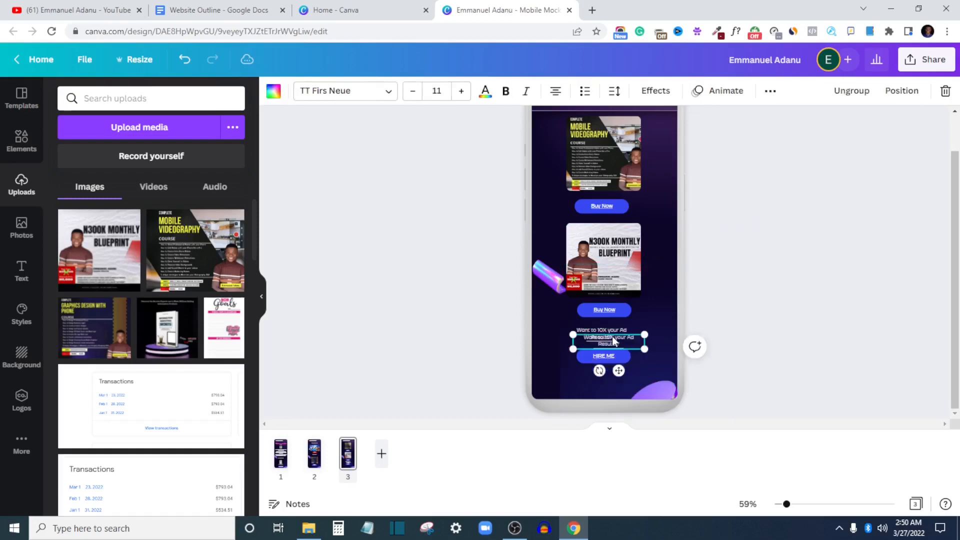
left_click_drag(611, 341, 571, 379)
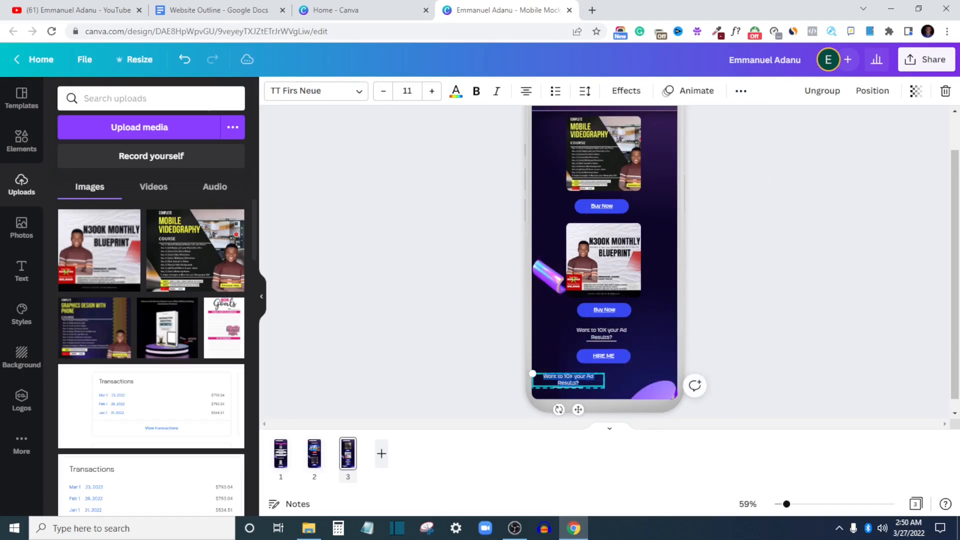
Step: Change the duplicated text to "CONTACT ME:" and align it at the lower-left edge of the phone page
key("BackSpace")
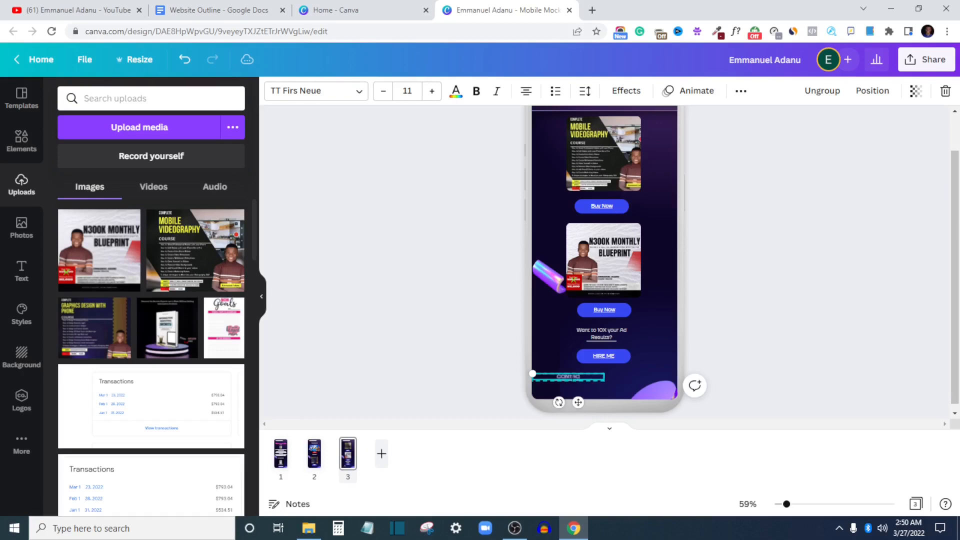
type("CONTACT ME")
left_click(739, 313)
mouse_move(574, 376)
left_mouse_down()
mouse_move(557, 381)
mouse_move(571, 383)
left_mouse_up()
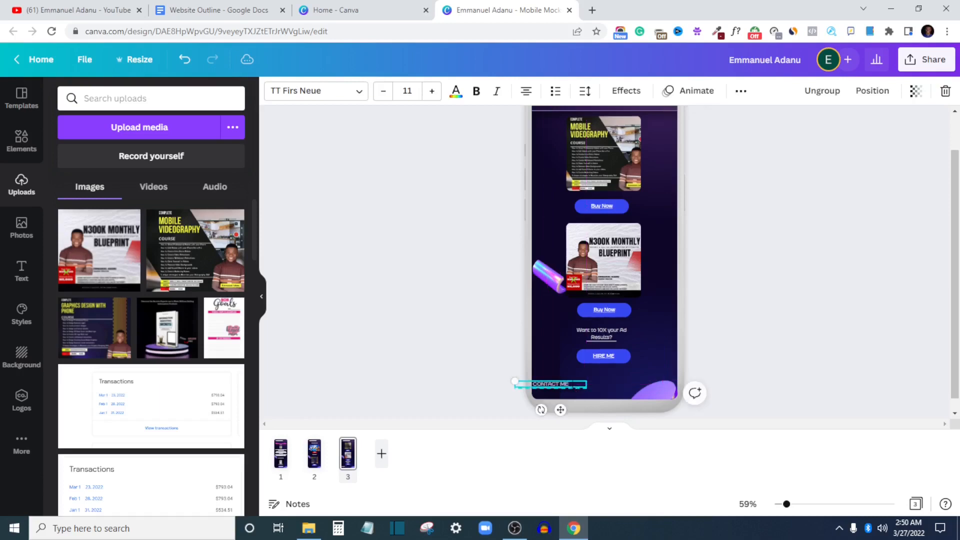
left_click(803, 270)
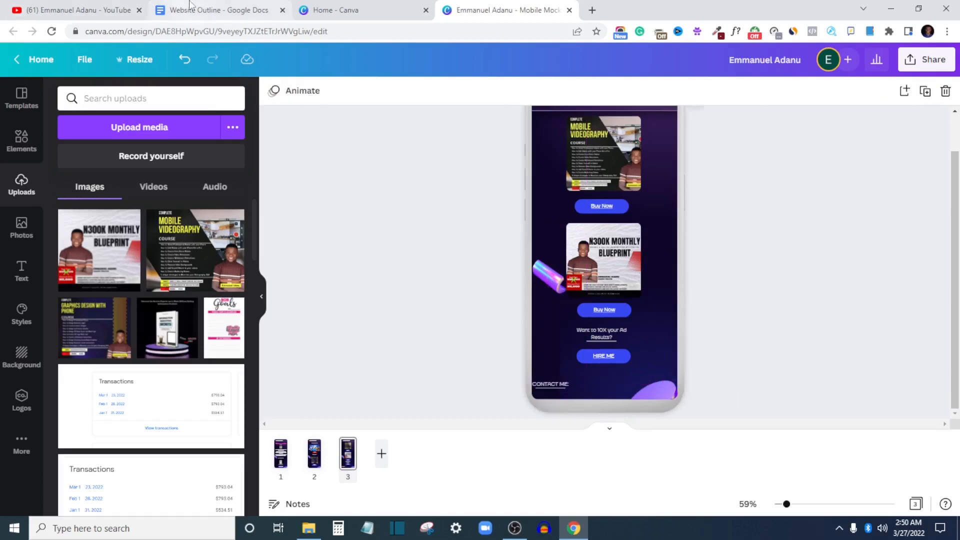
Step: Check the social accounts in the Google Docs outline, then find a green WhatsApp logo in Canva and place it beside "CONTACT ME:"
left_click(191, 7)
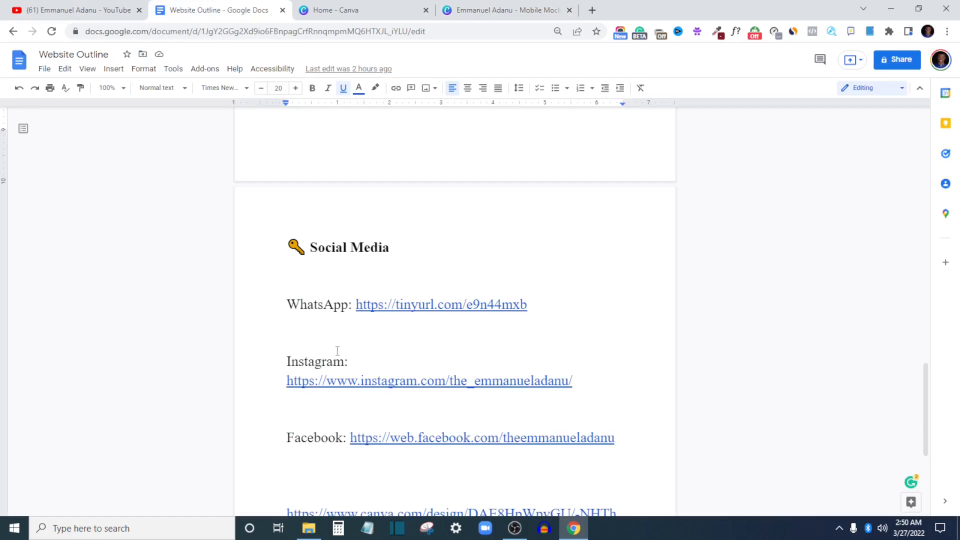
scroll(370, 438, "up", 1)
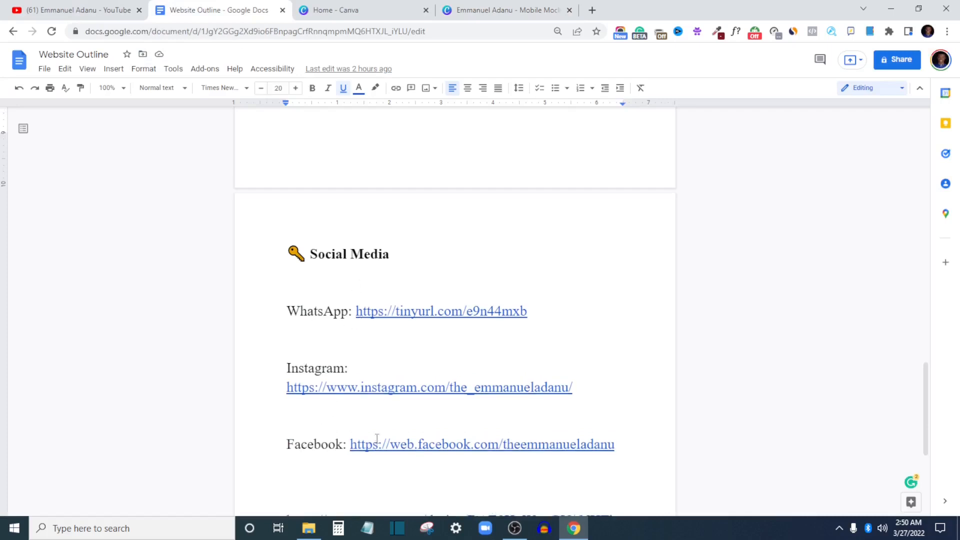
left_click(504, 10)
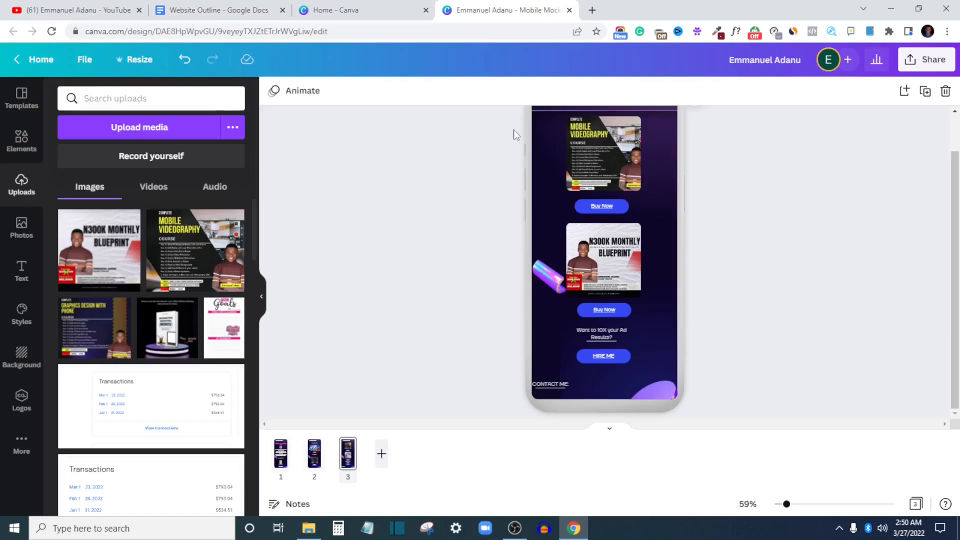
left_click(197, 8)
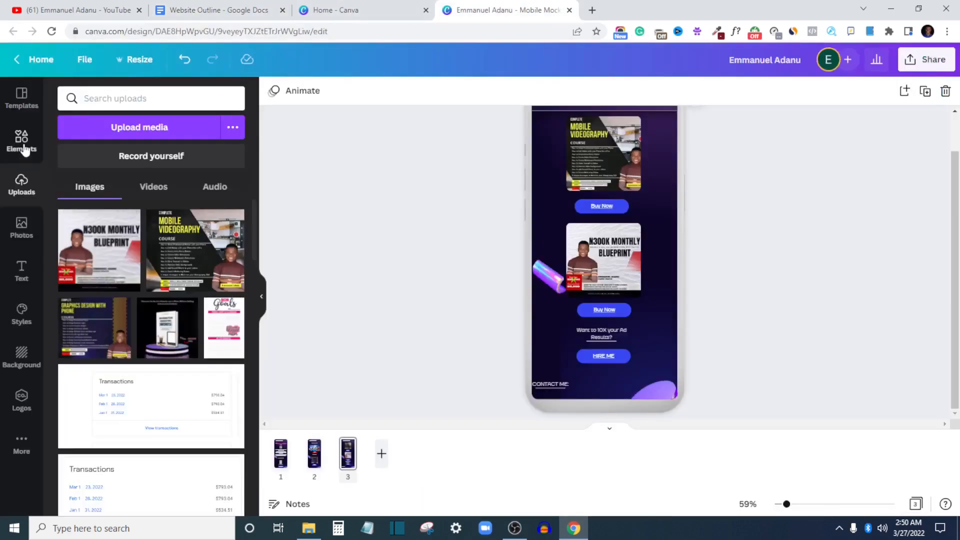
left_click(23, 149)
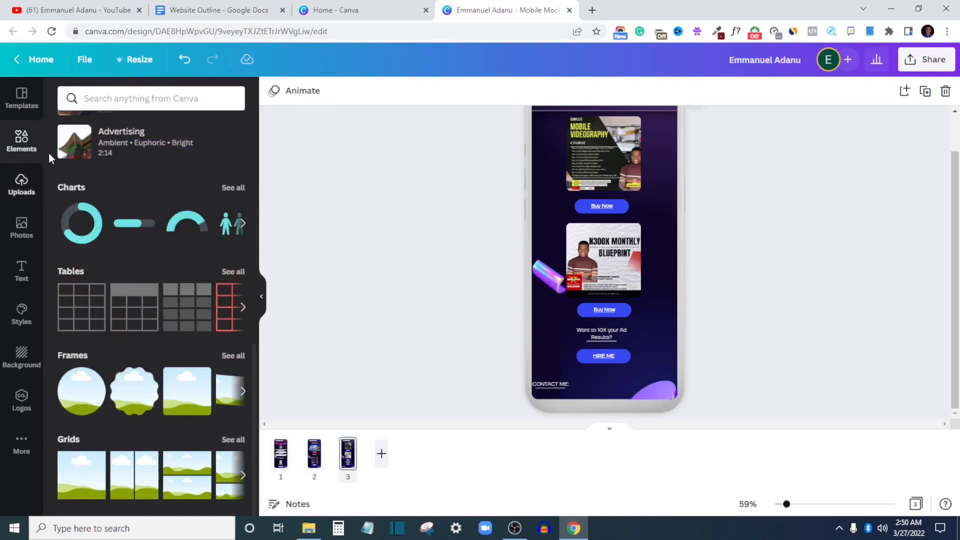
left_click(110, 100)
type("Whats")
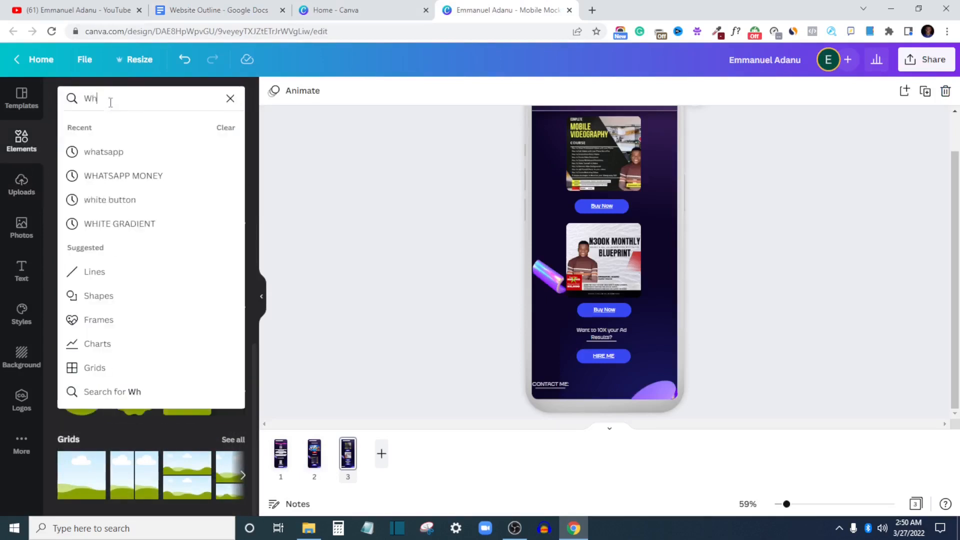
left_click(136, 155)
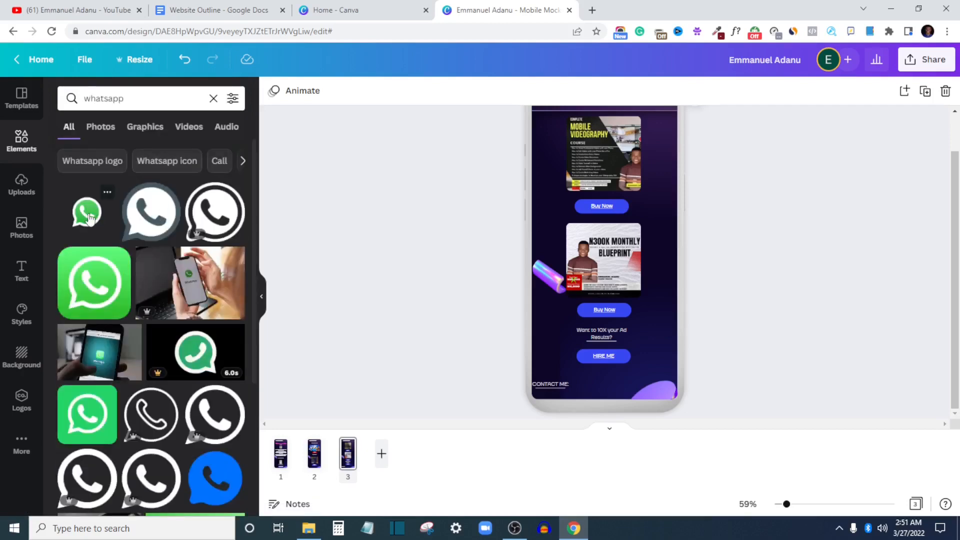
left_click(89, 219)
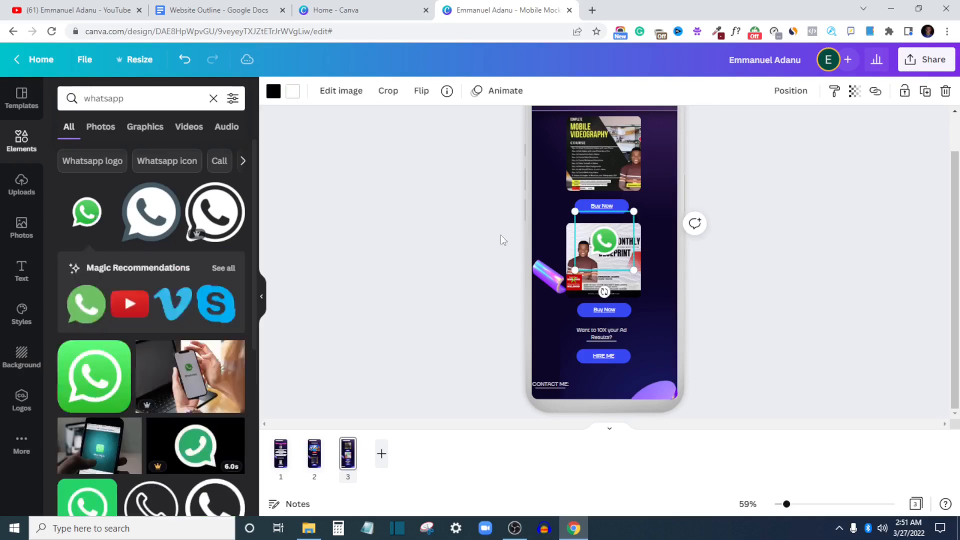
left_click_drag(613, 269, 600, 380)
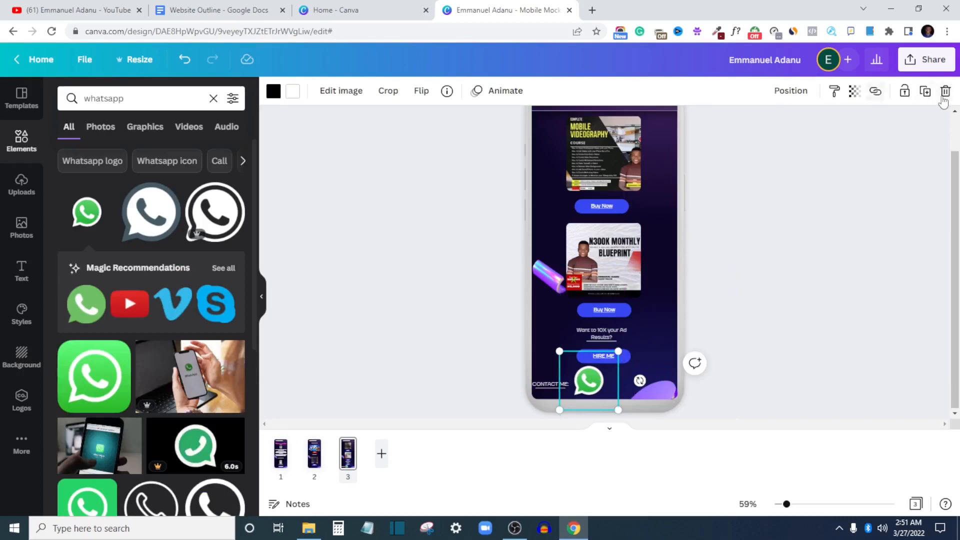
left_click(875, 92)
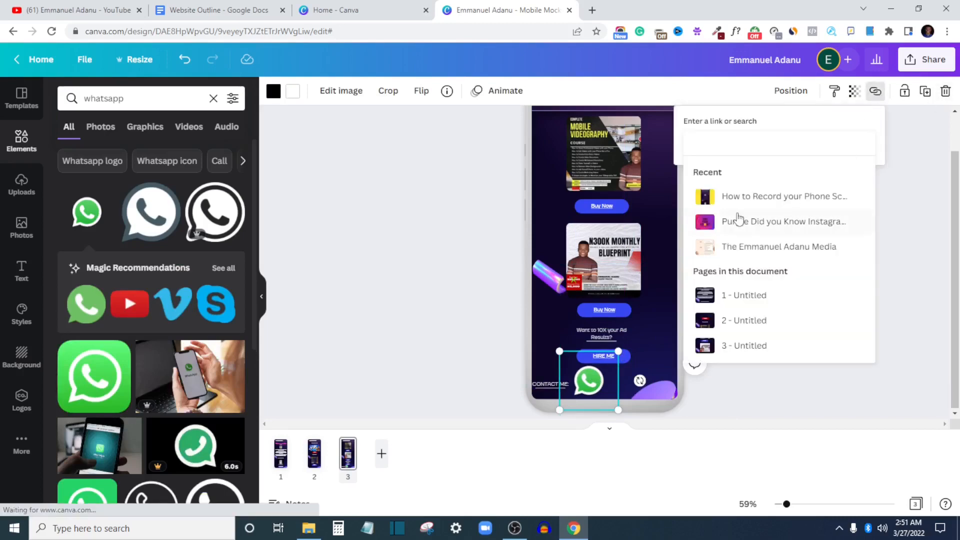
left_click(225, 11)
left_click(377, 372)
left_click(484, 382)
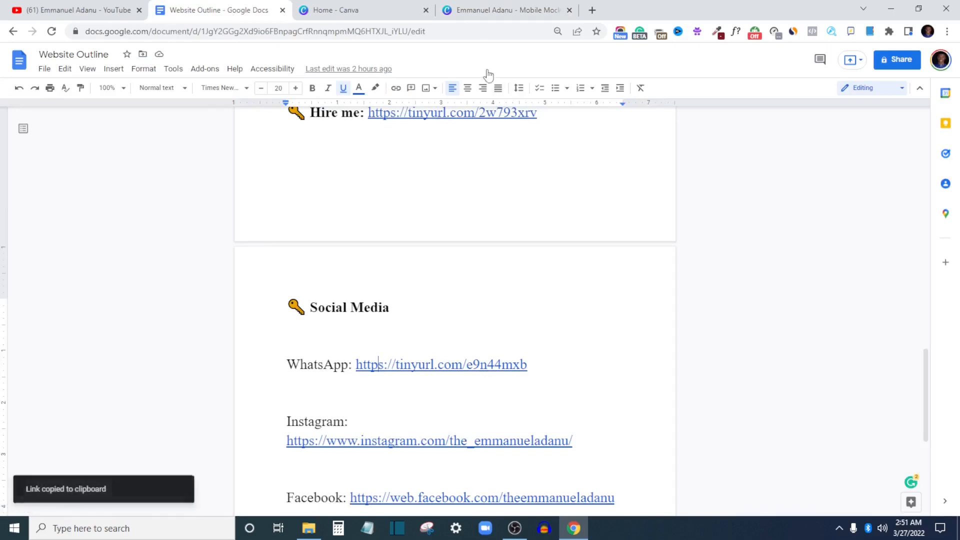
left_click(480, 10)
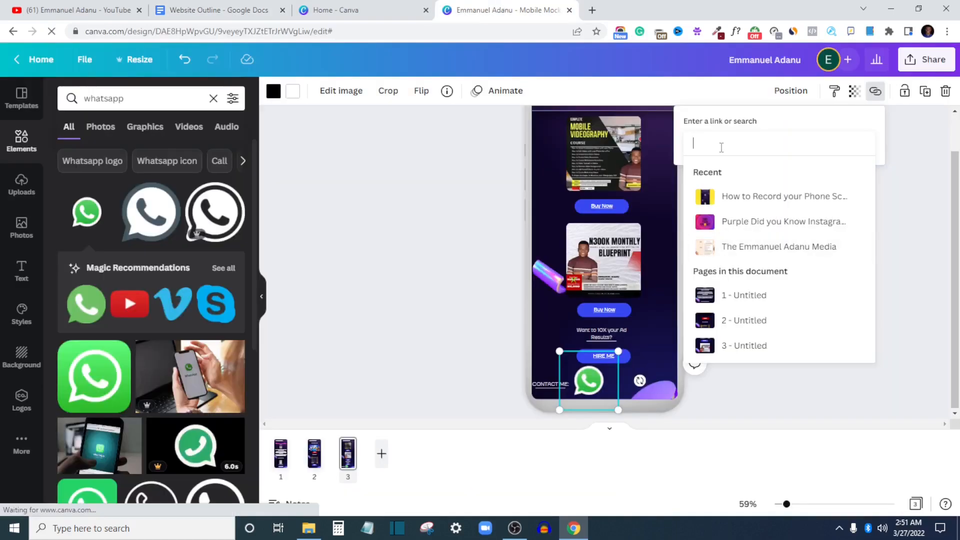
key("ctrl+v")
key("Return")
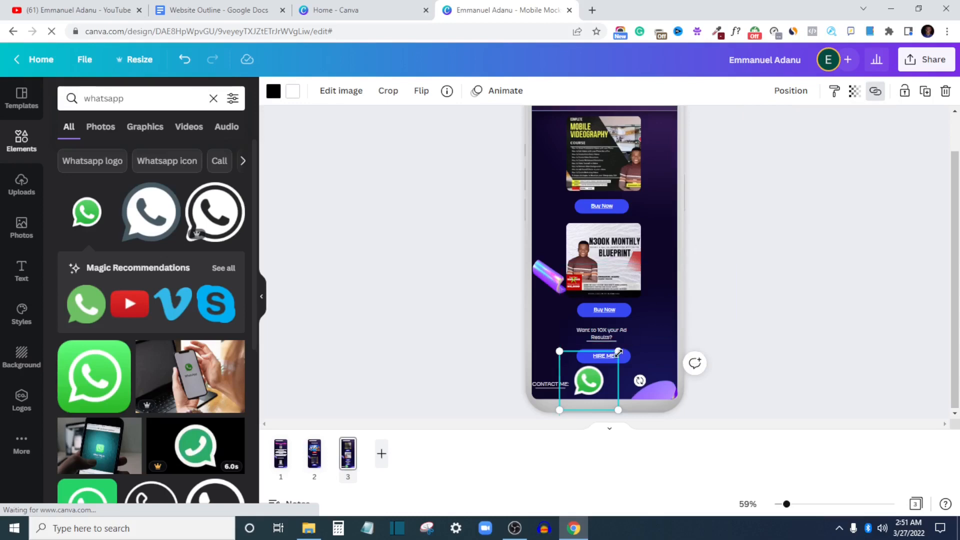
left_click(769, 319)
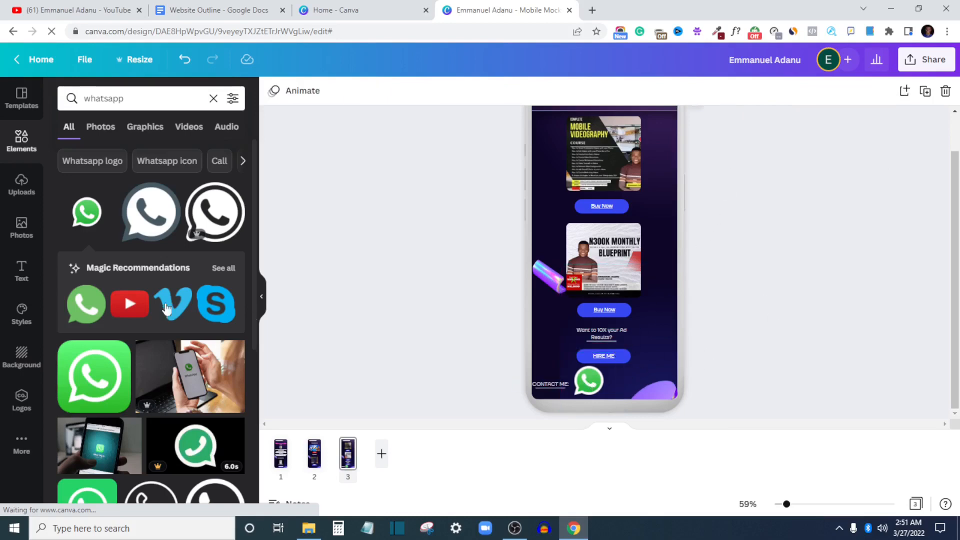
Step: Search the elements for "instagram", add the colourful Instagram logo and place it at icon size beside the WhatsApp icon
left_click(215, 10)
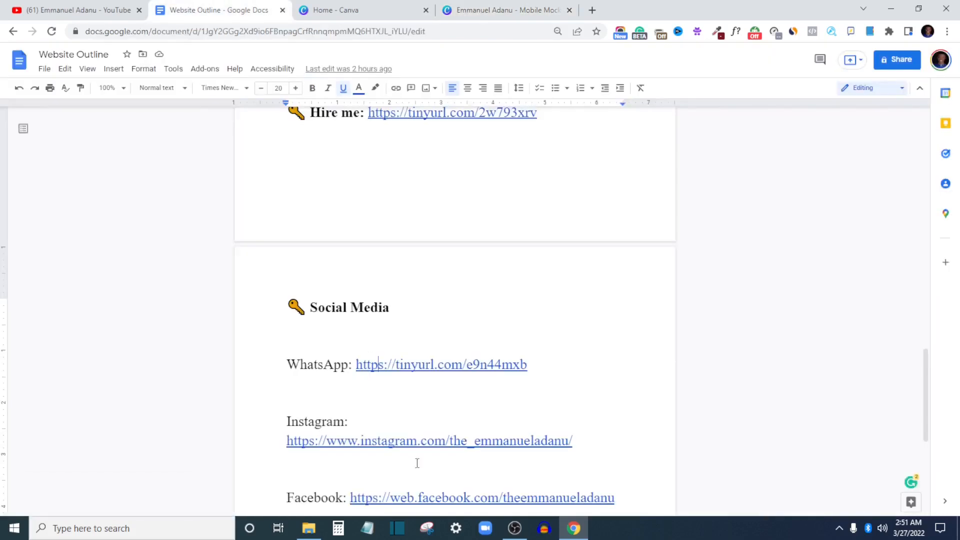
left_click(502, 9)
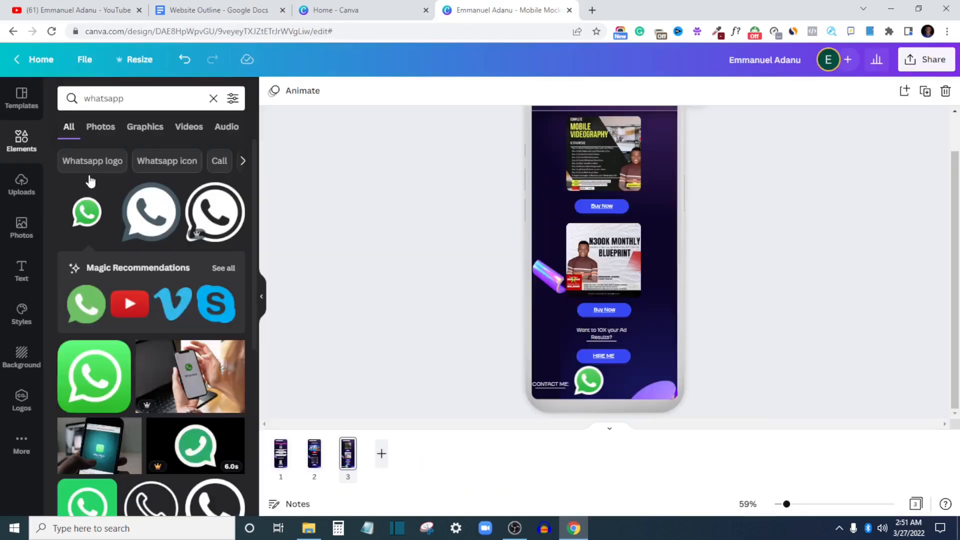
left_click(139, 100)
double_click(139, 100)
type("Instag")
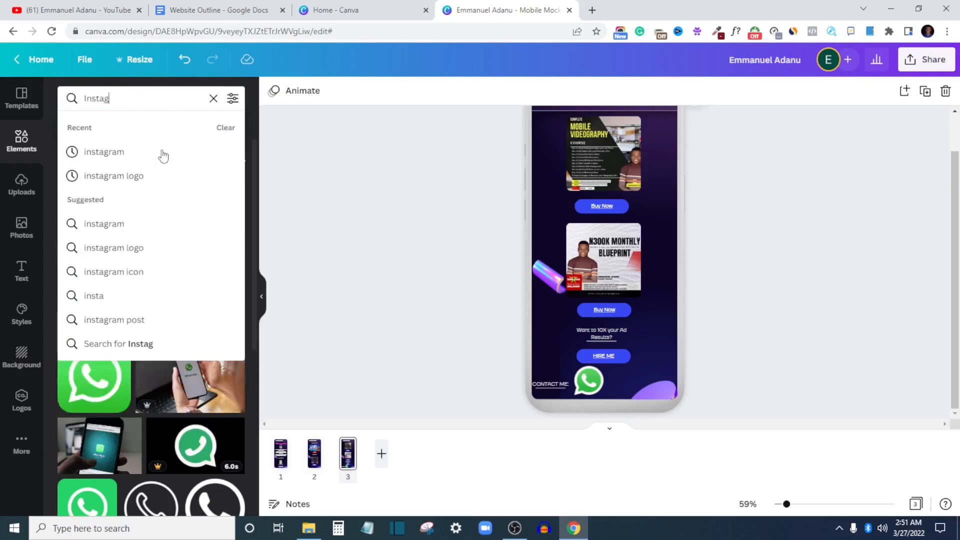
left_click(161, 152)
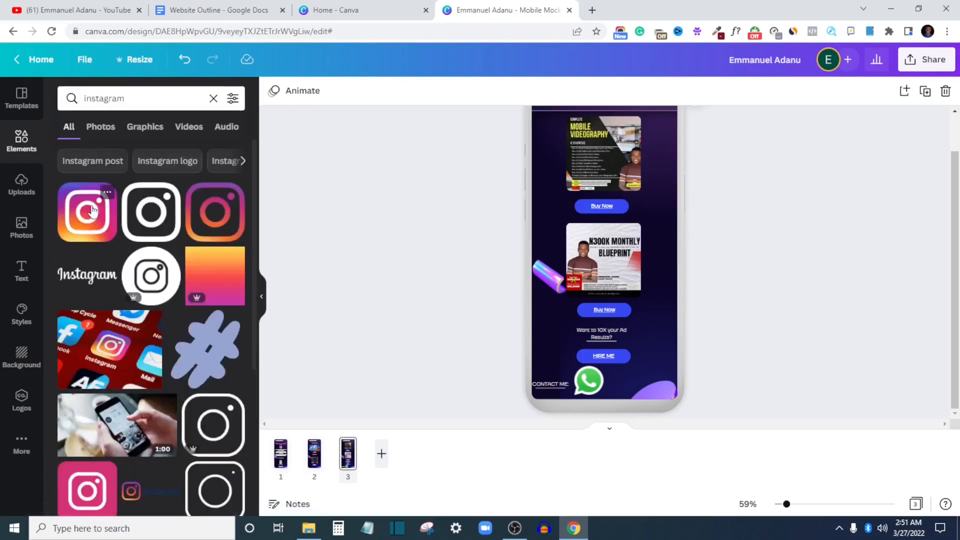
left_click(93, 210)
left_click_drag(605, 240, 640, 379)
left_click_drag(604, 349, 631, 387)
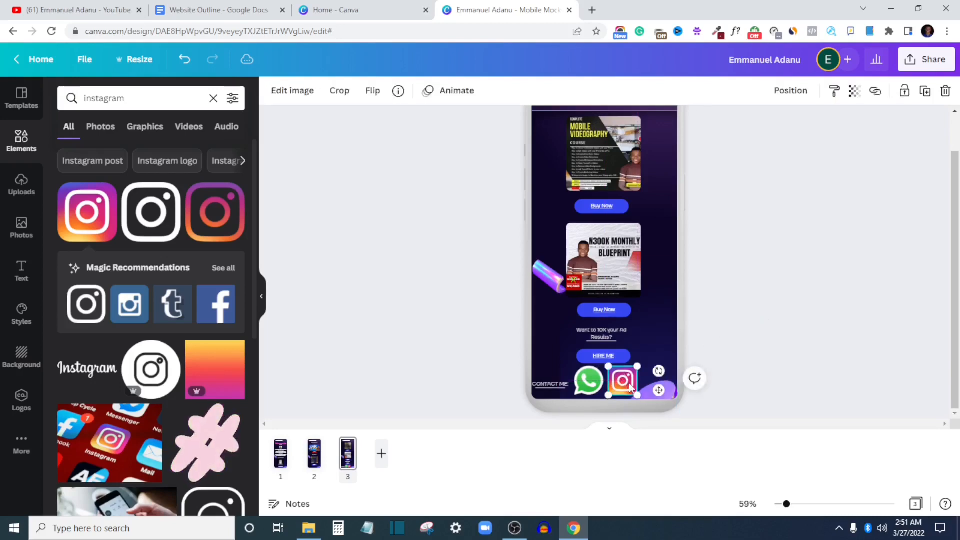
Step: Link the Instagram icon to the Instagram profile URL copied from the Google Docs outline
left_click(875, 91)
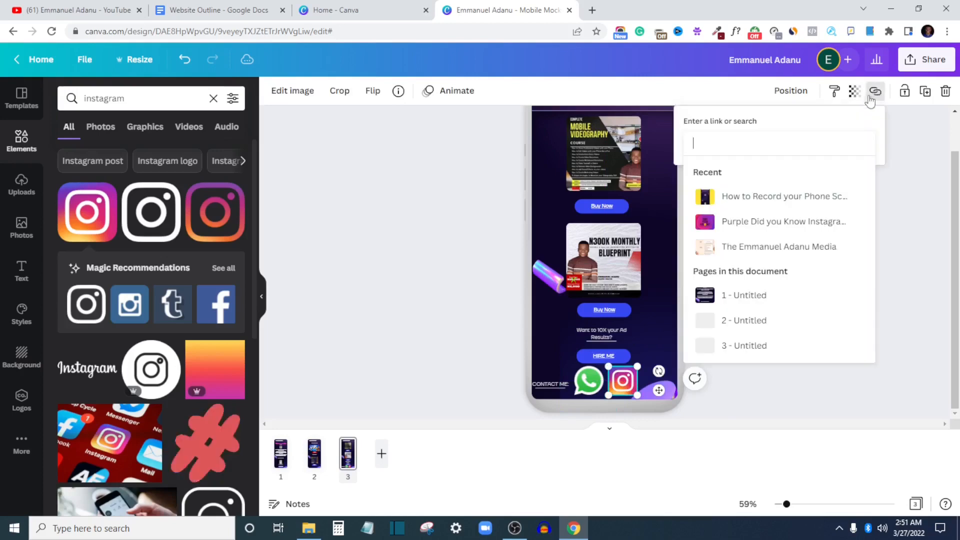
left_click(220, 10)
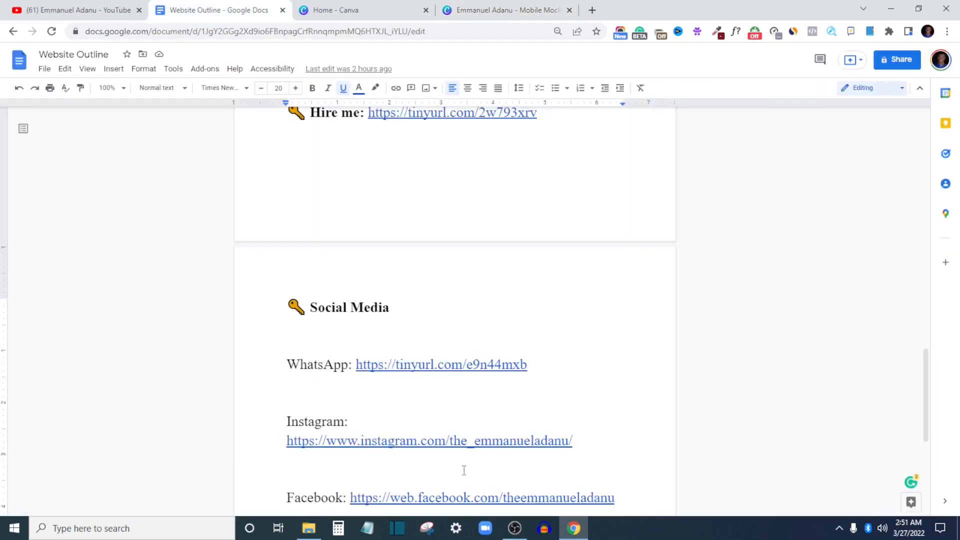
left_click(437, 443)
left_click(419, 466)
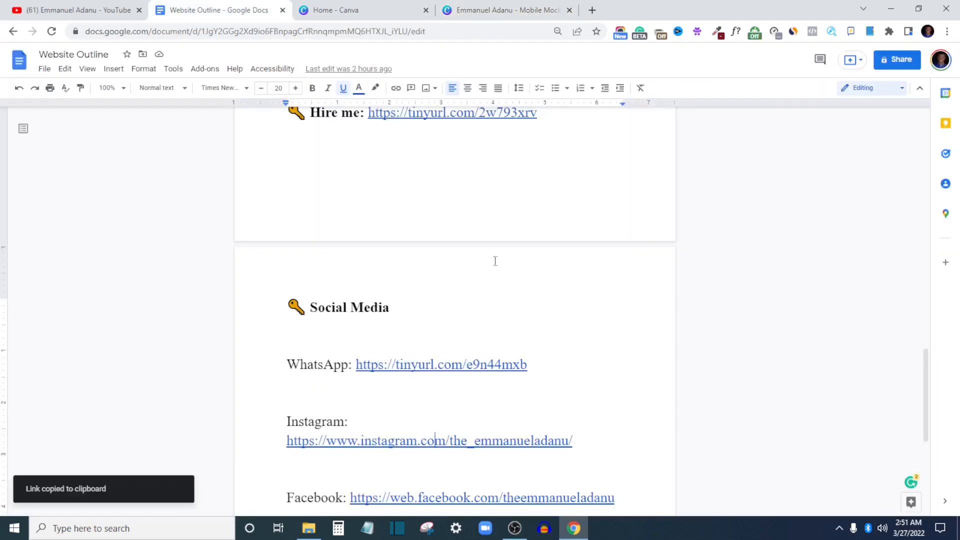
left_click(520, 8)
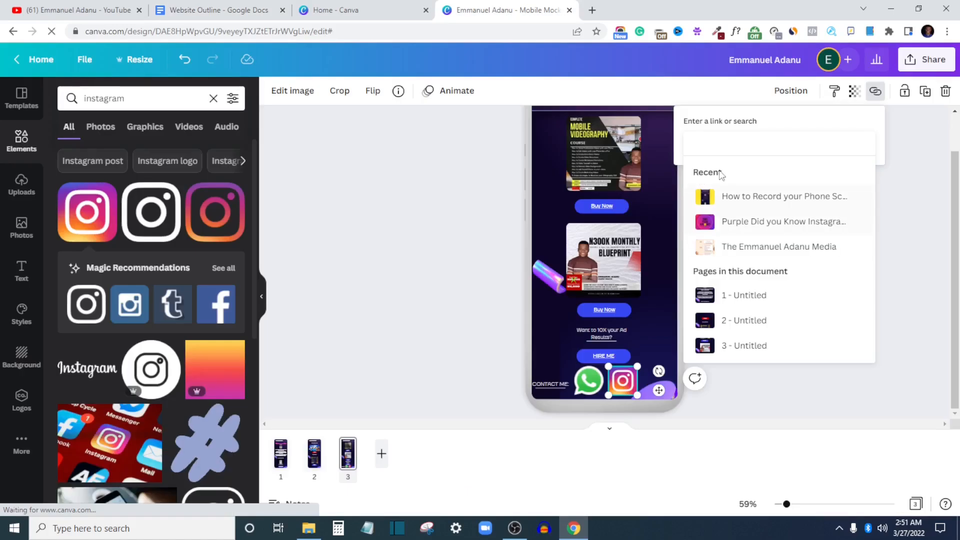
key("ctrl+v")
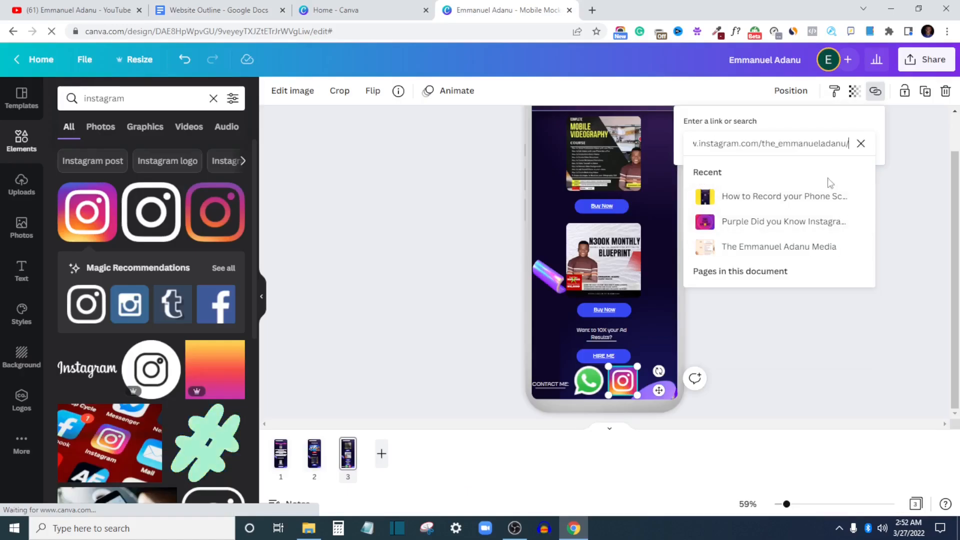
key("Return")
left_click(686, 228)
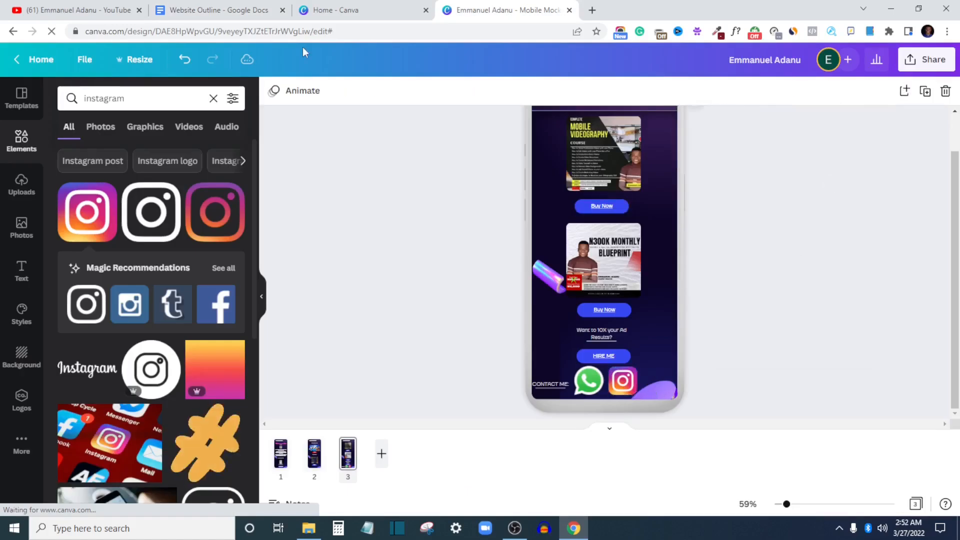
Step: Add the square blue Facebook logo at icon size to the right of the Instagram icon, and nudge the Instagram icon to even the spacing
left_click(144, 97)
double_click(146, 98)
type("Face")
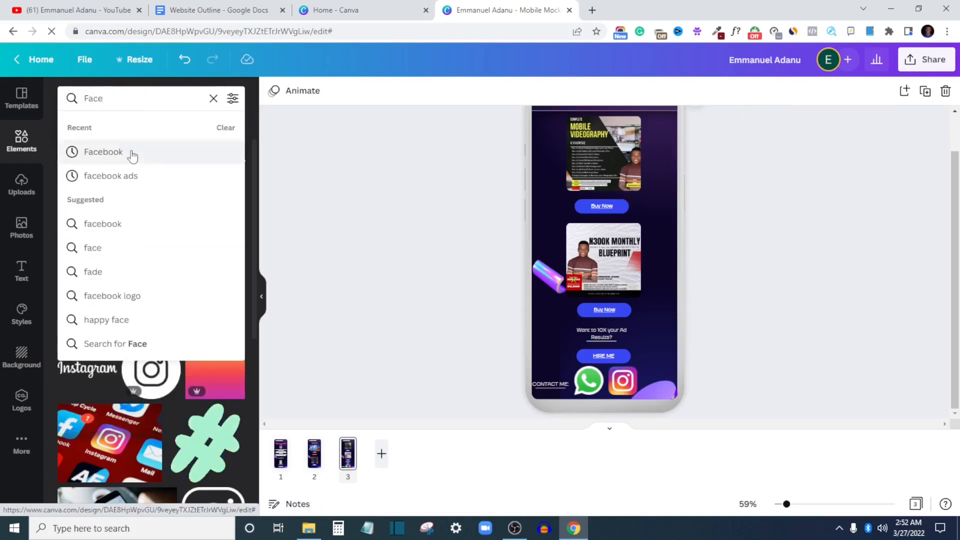
left_click(132, 155)
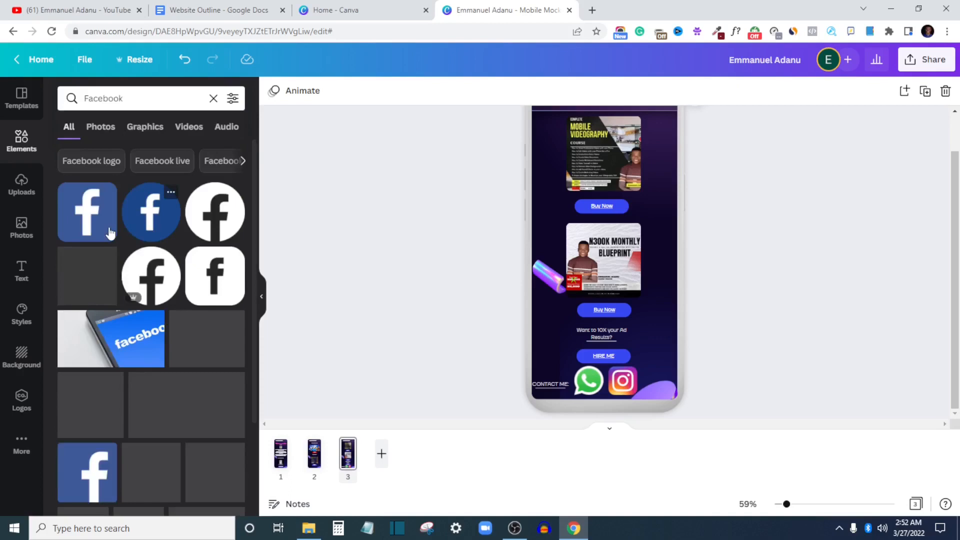
left_click(110, 233)
left_click_drag(575, 211, 647, 365)
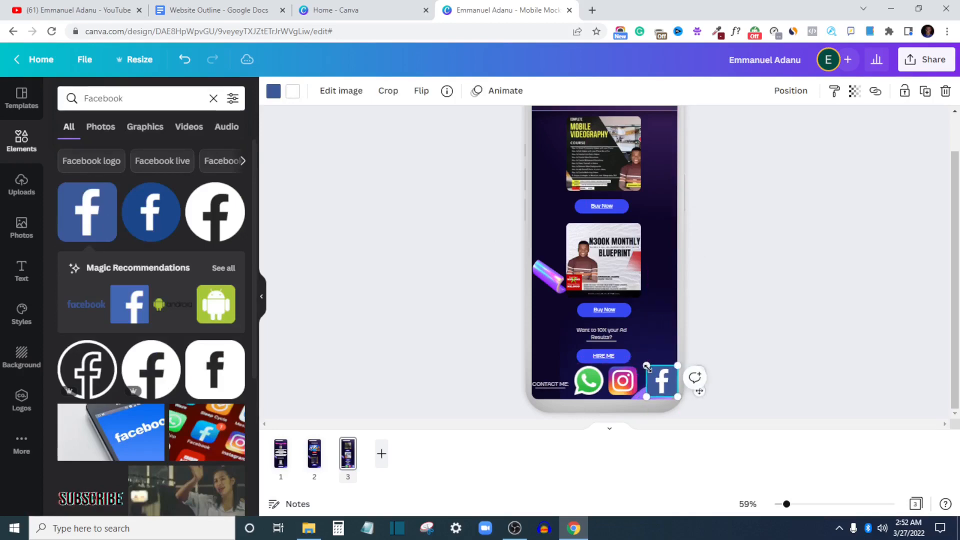
left_click(709, 355)
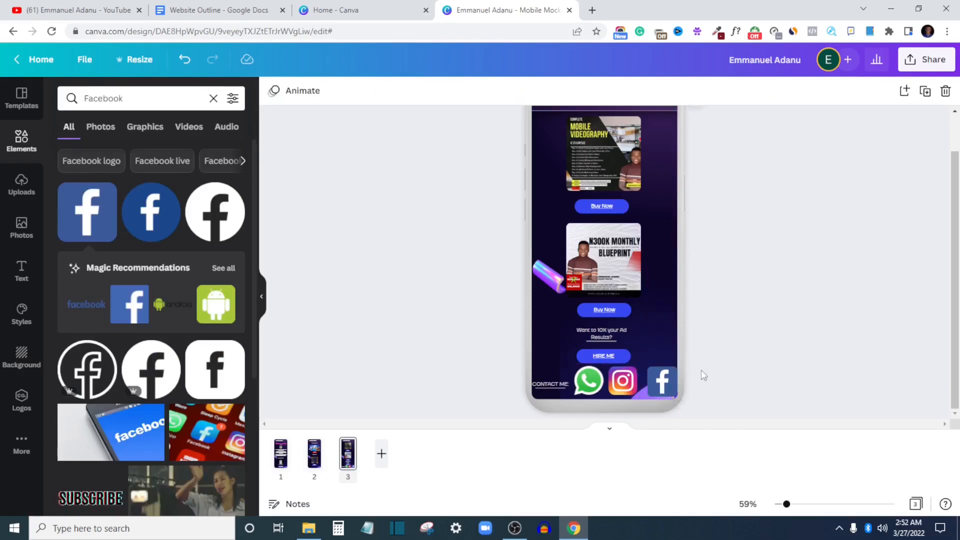
left_click_drag(634, 385, 635, 391)
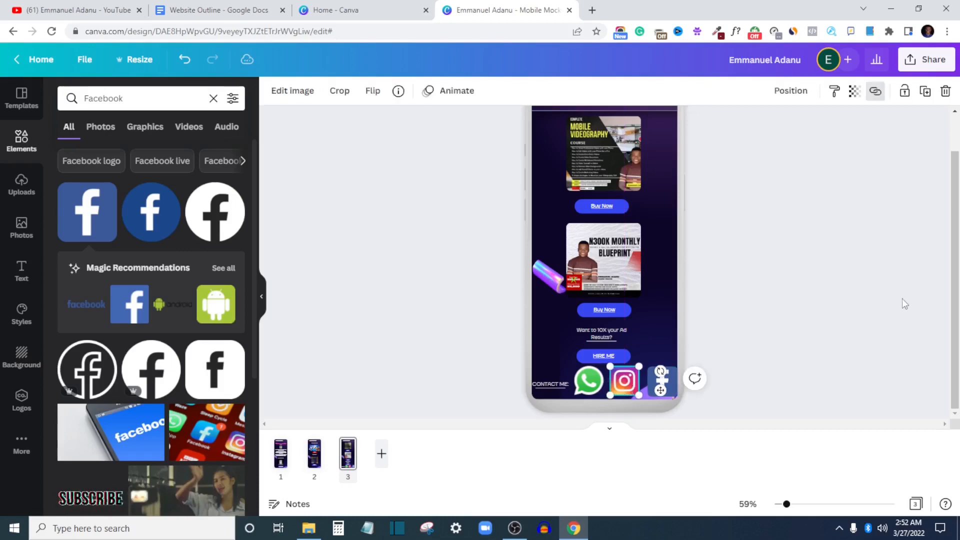
left_click(692, 386)
Step: Link the Facebook icon to the Facebook profile URL copied from the Google Docs outline's Social Media section
left_click(665, 388)
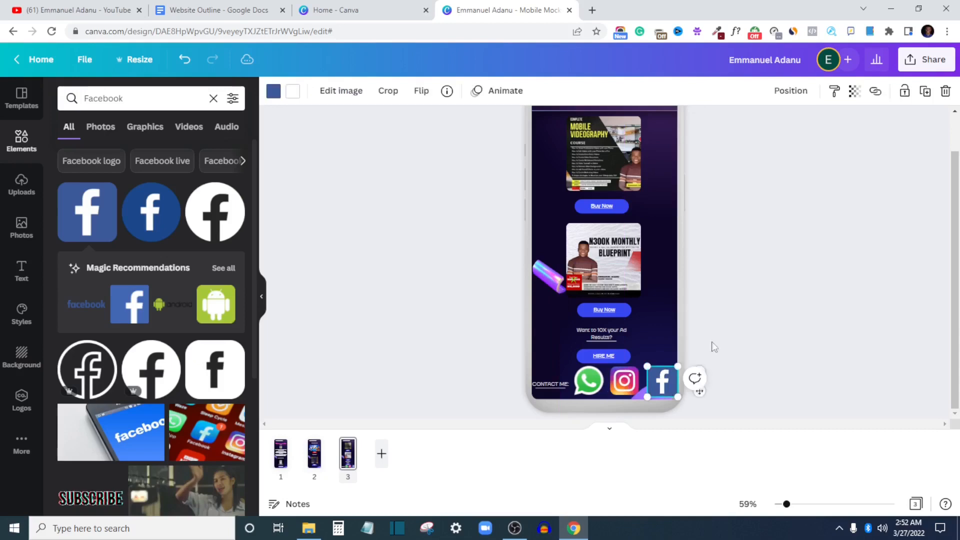
left_click(875, 91)
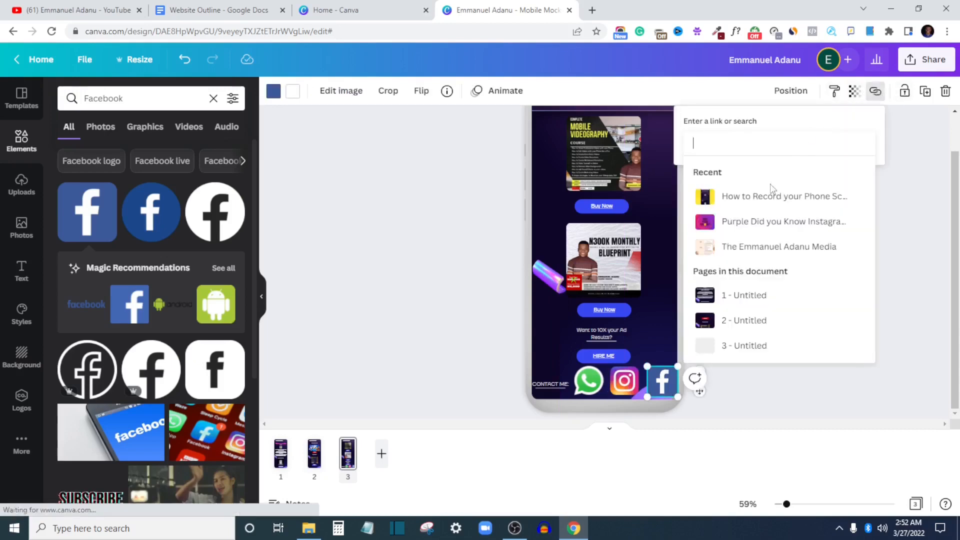
left_click(215, 10)
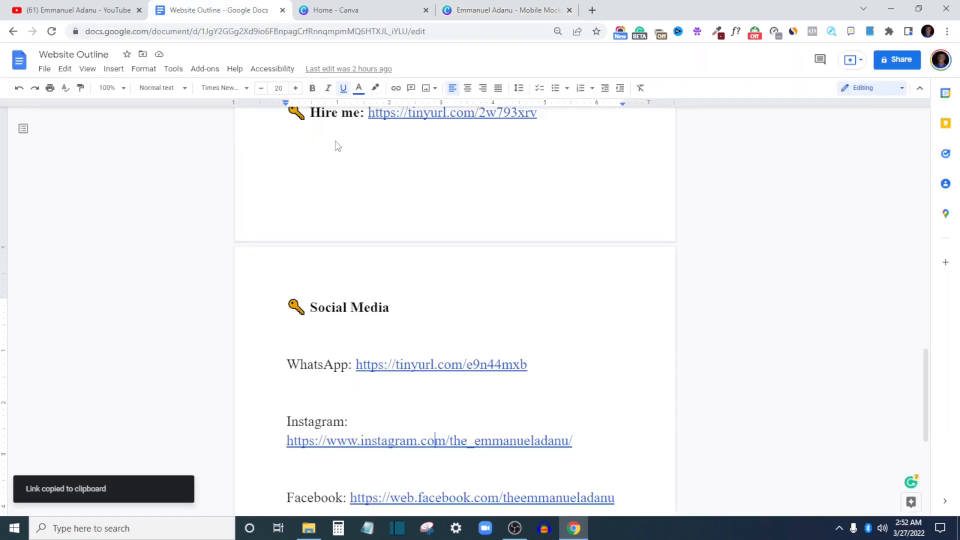
mouse_move(430, 497)
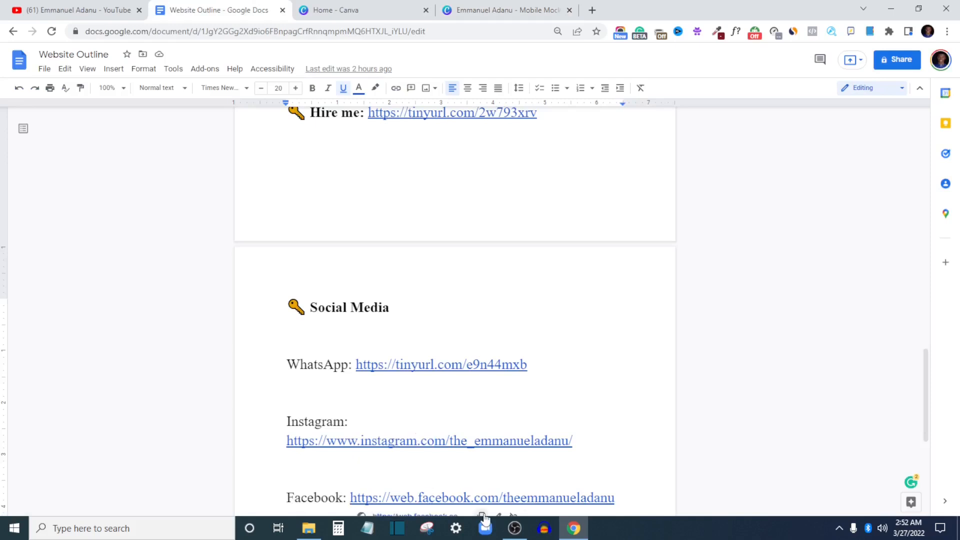
left_click(482, 515)
left_click(525, 11)
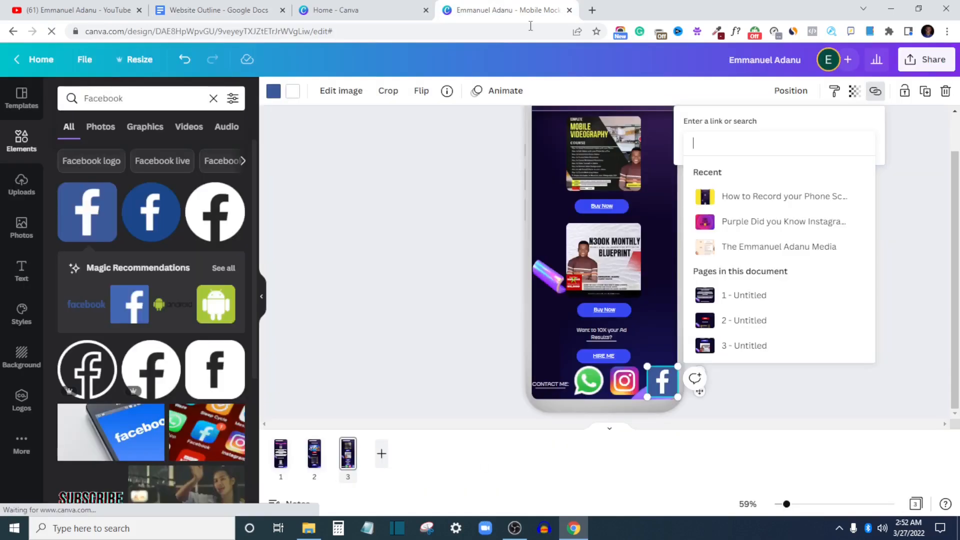
key("ctrl+v")
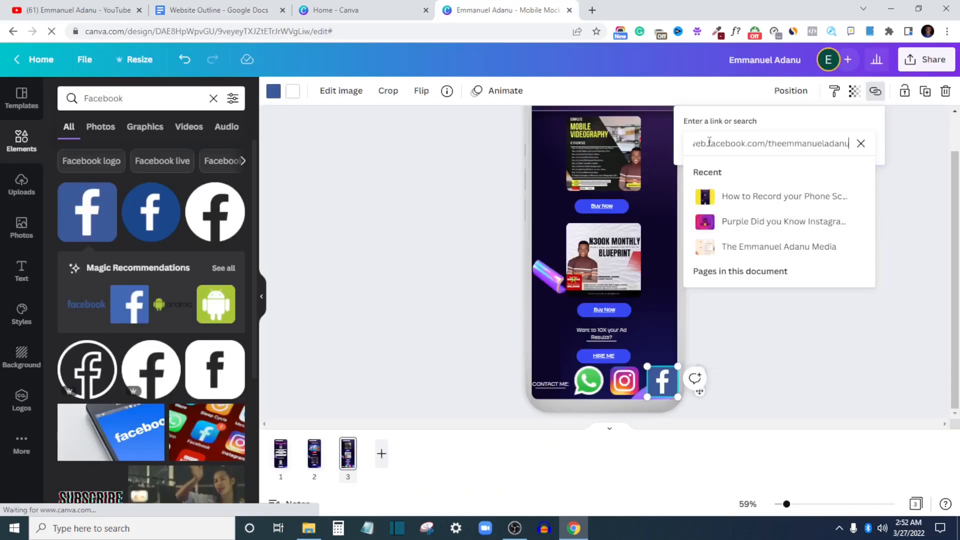
key("Return")
left_click(792, 336)
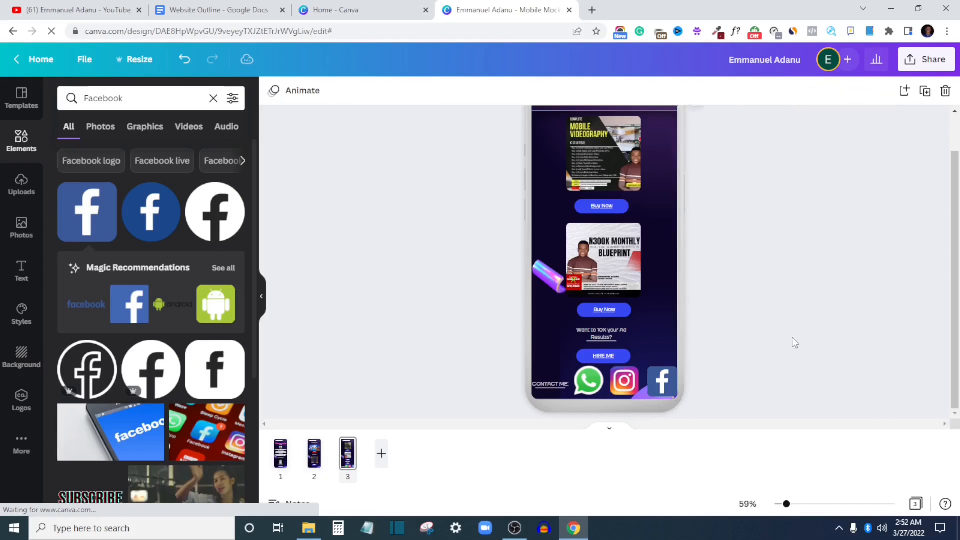
Step: Group the WhatsApp, Instagram and Facebook icons, shrink the group and align it beside the CONTACT ME text
left_click_drag(800, 374, 562, 392)
right_click(656, 383)
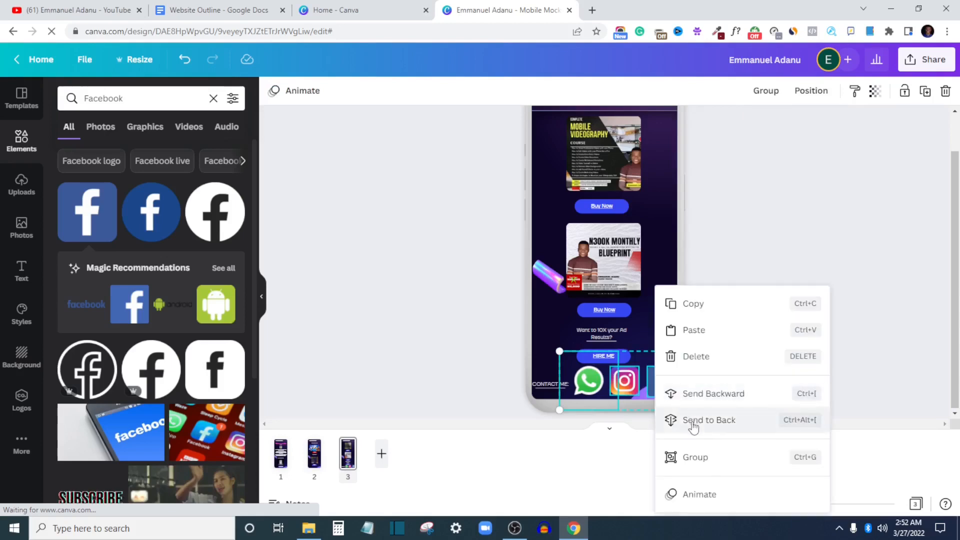
left_click(697, 455)
left_click_drag(677, 352, 605, 383)
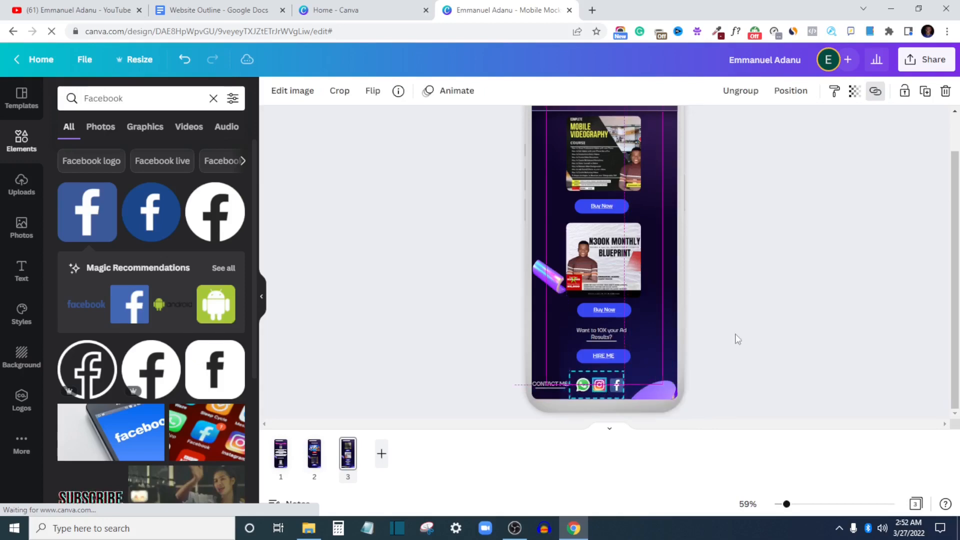
left_click(783, 299)
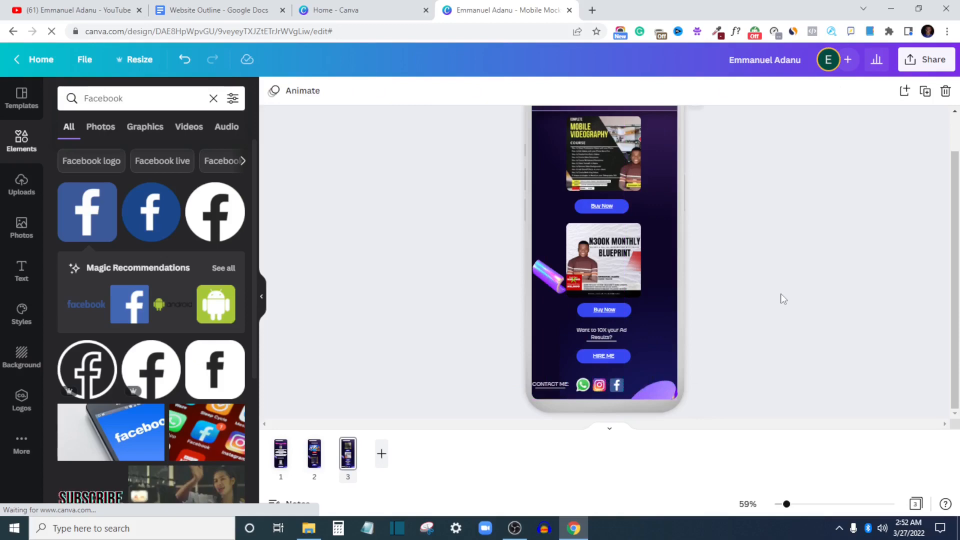
Step: Review the layout of the design's third page from its header down to the contact icons
scroll(681, 319, "up", 2)
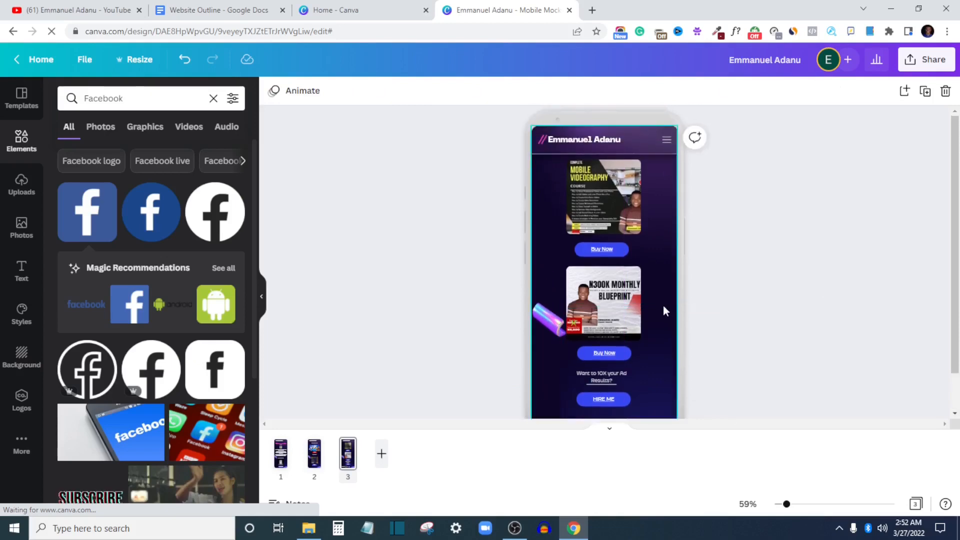
scroll(675, 232, "down", 2)
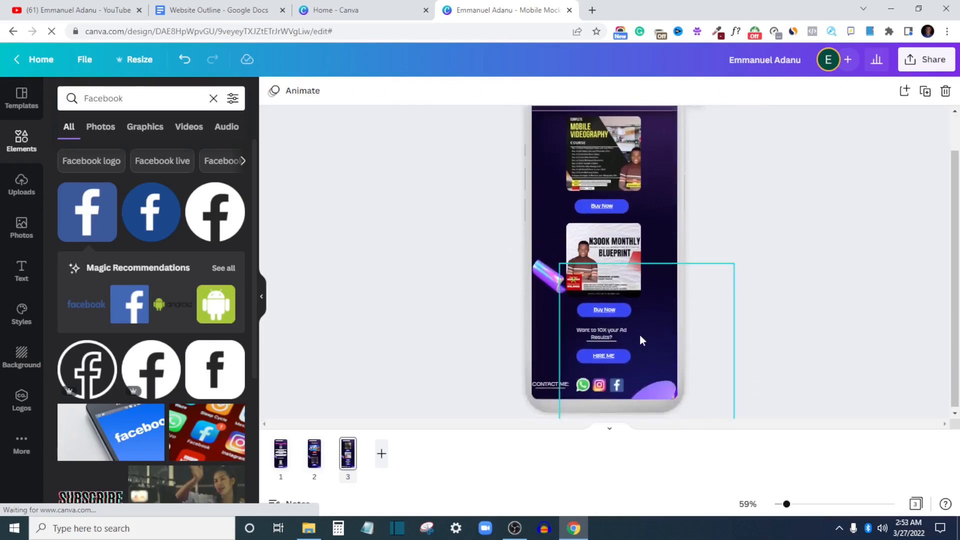
left_click(283, 455)
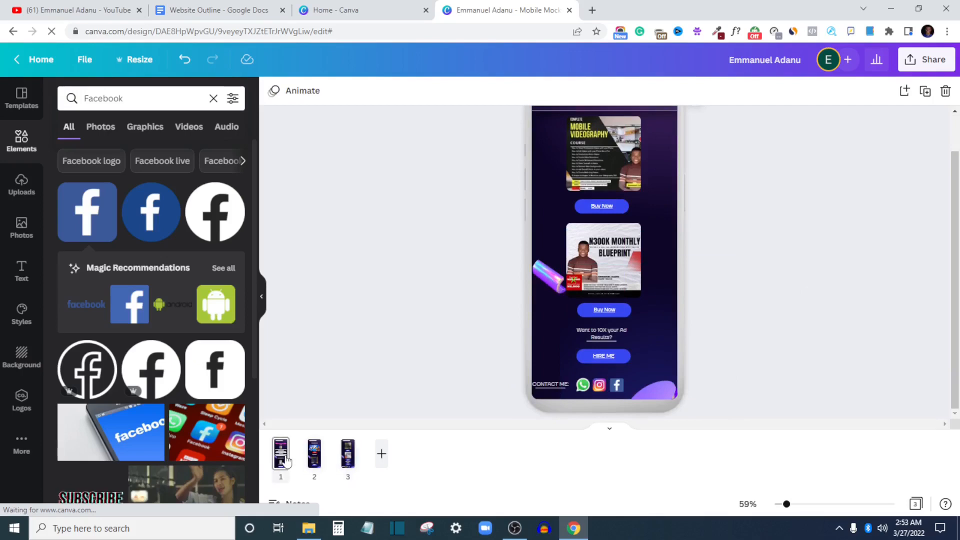
left_click(314, 455)
left_click(341, 463)
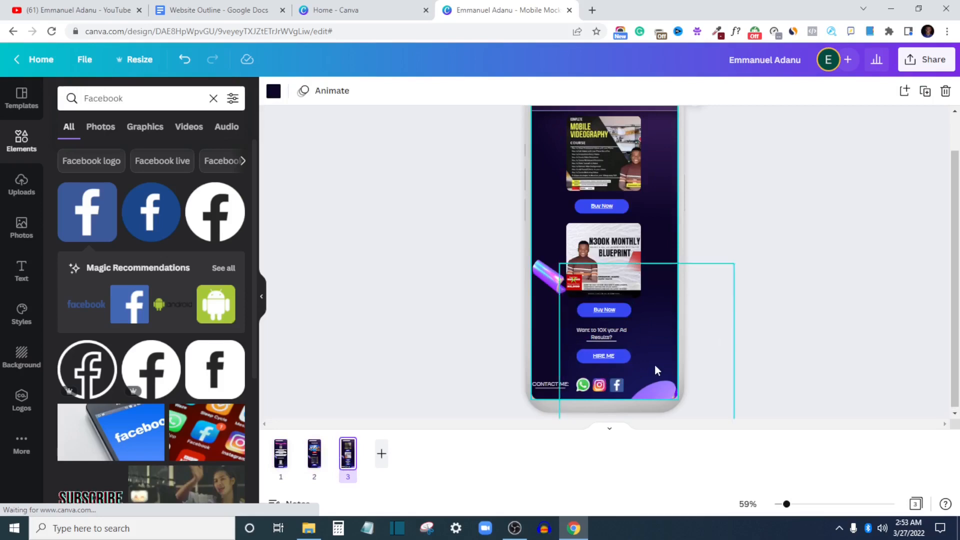
scroll(650, 367, "up", 3)
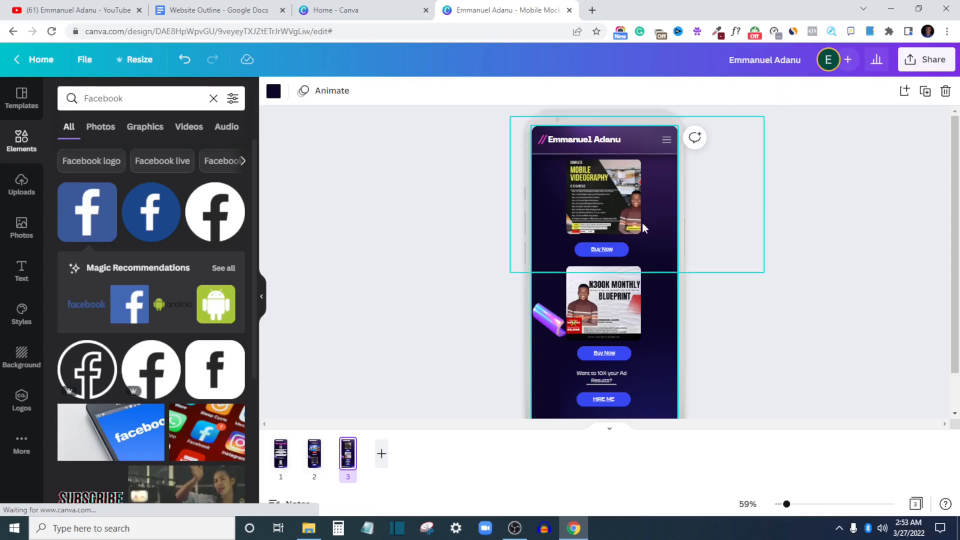
mouse_move(337, 455)
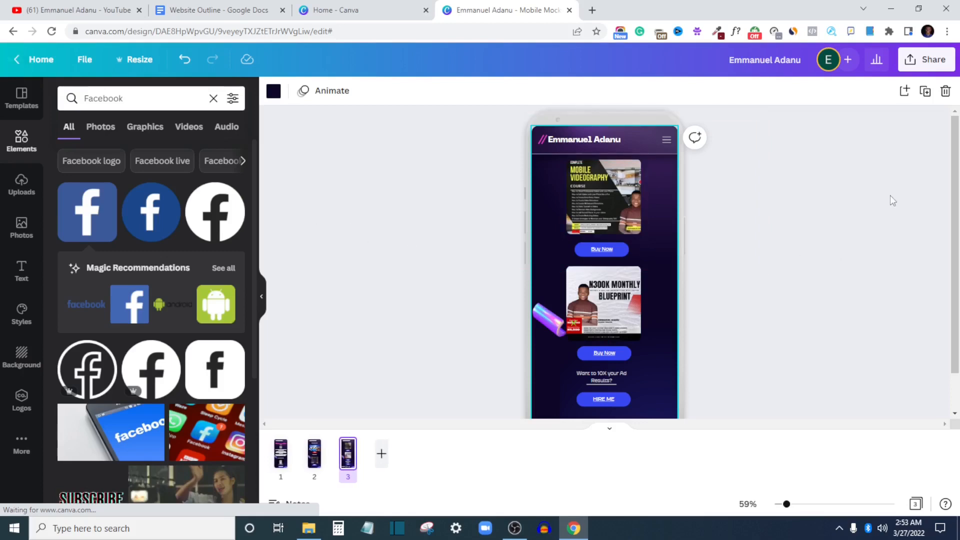
Step: Publish the design as a website with the Standard web style and open the website
left_click(933, 64)
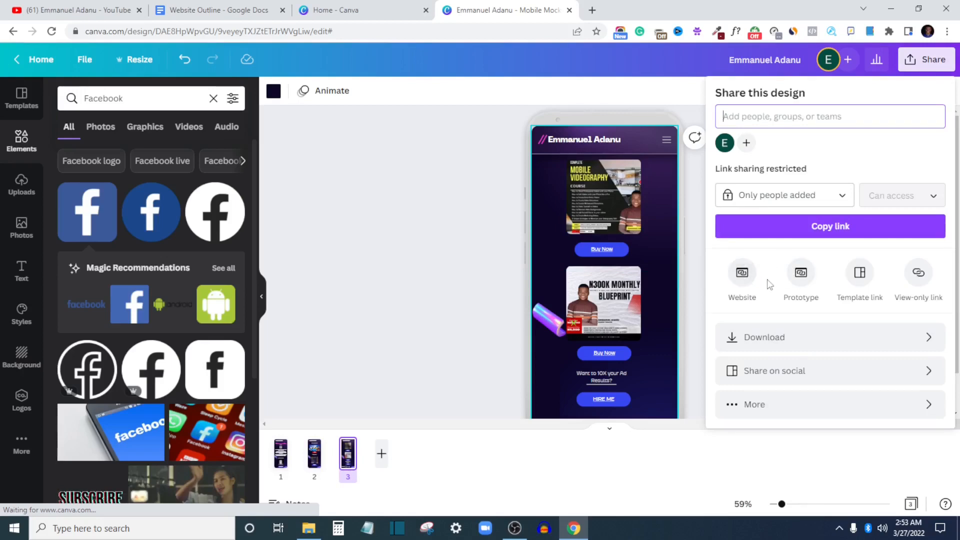
left_click(785, 409)
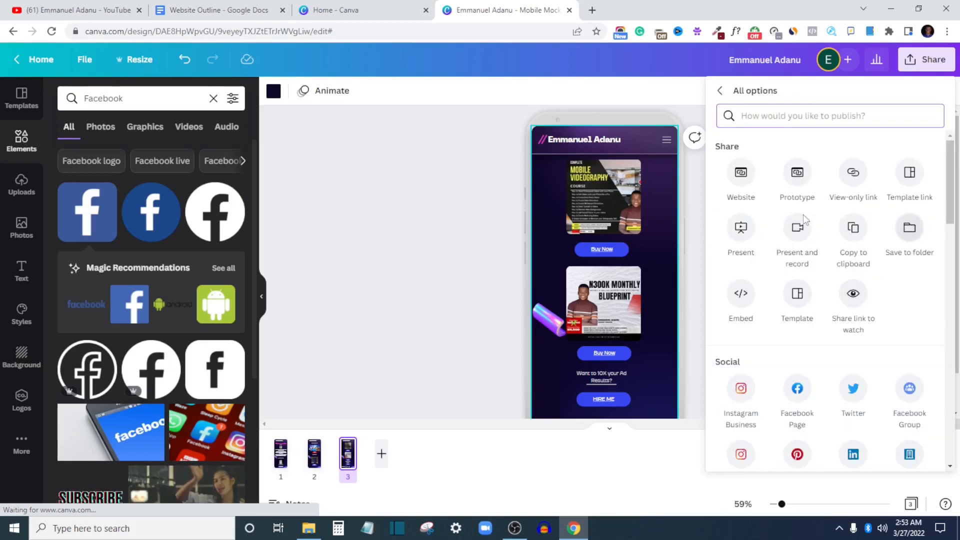
left_click(741, 185)
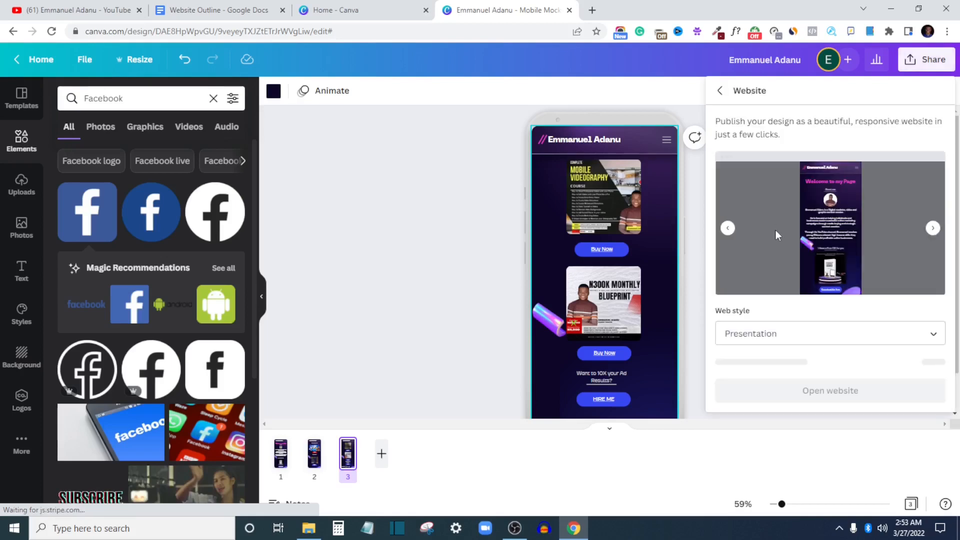
left_click(824, 345)
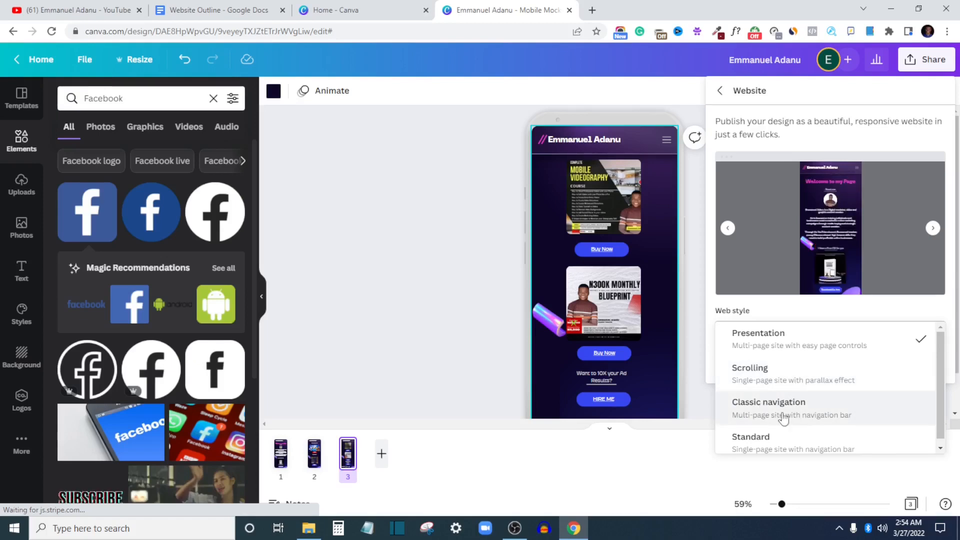
scroll(793, 415, "down", 1)
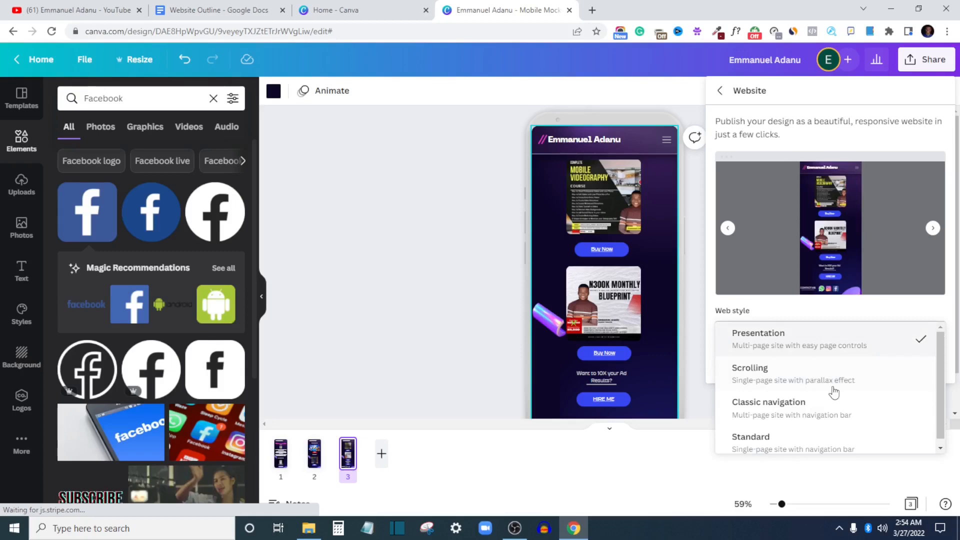
scroll(739, 345, "up", 1)
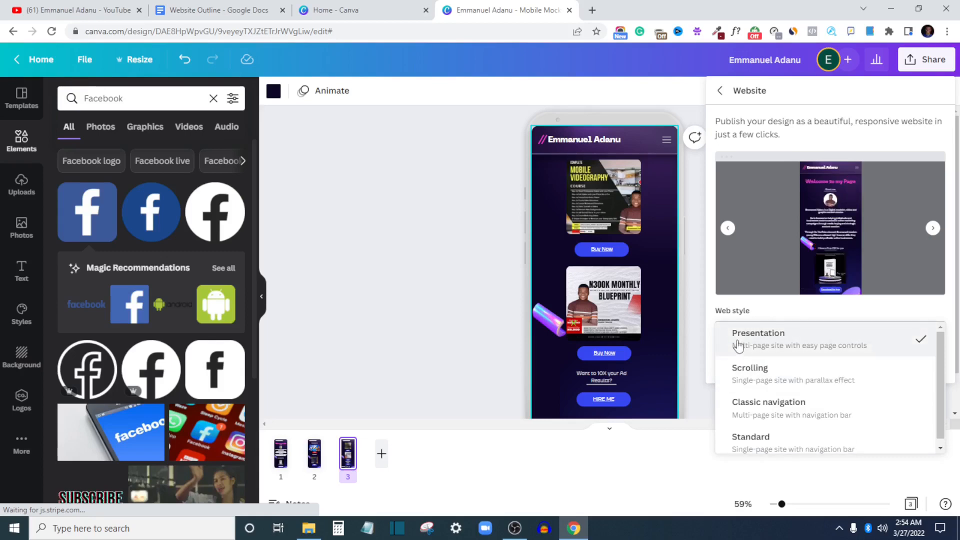
scroll(797, 452, "down", 1)
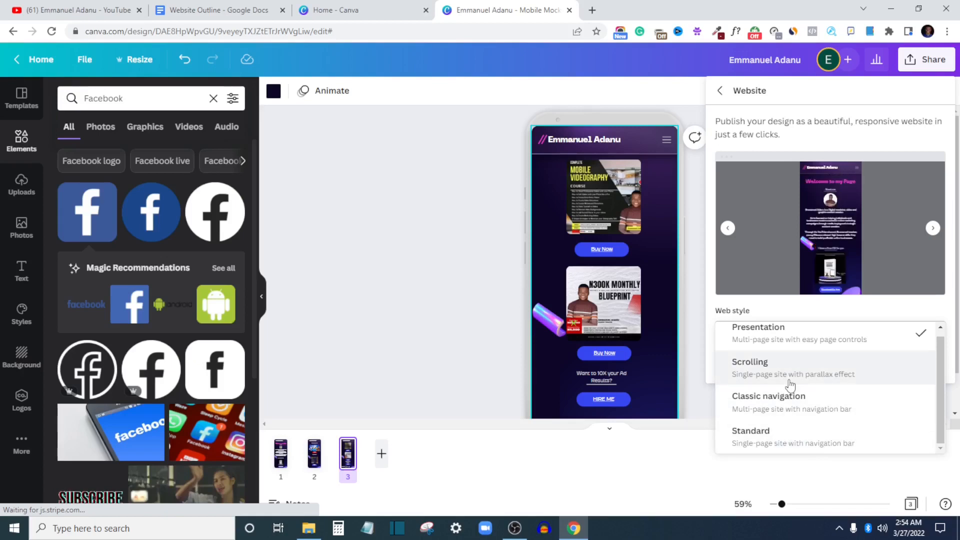
left_click(793, 436)
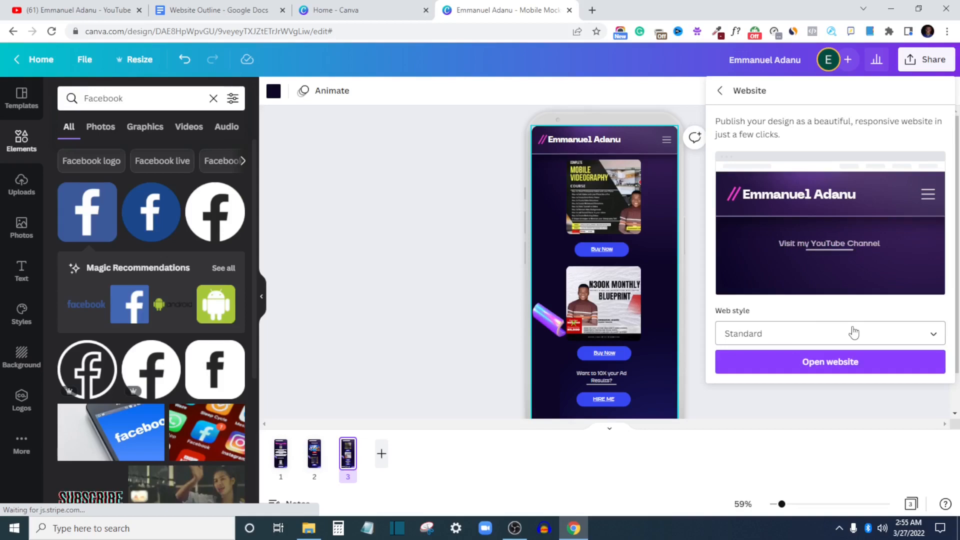
left_click(851, 364)
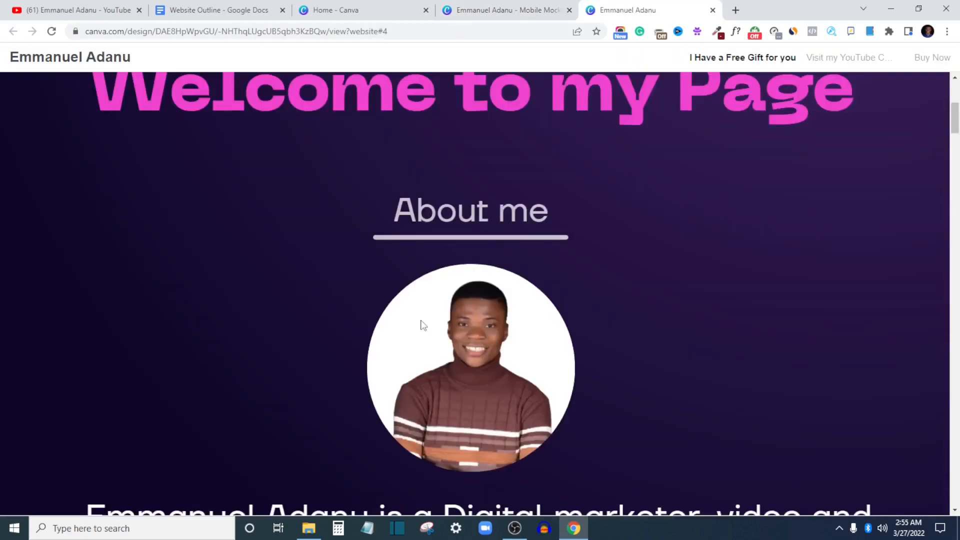
Step: Examine the published website's welcome, biography, free gift, YouTube channel and course sections, including their buttons
scroll(420, 300, "up", 5)
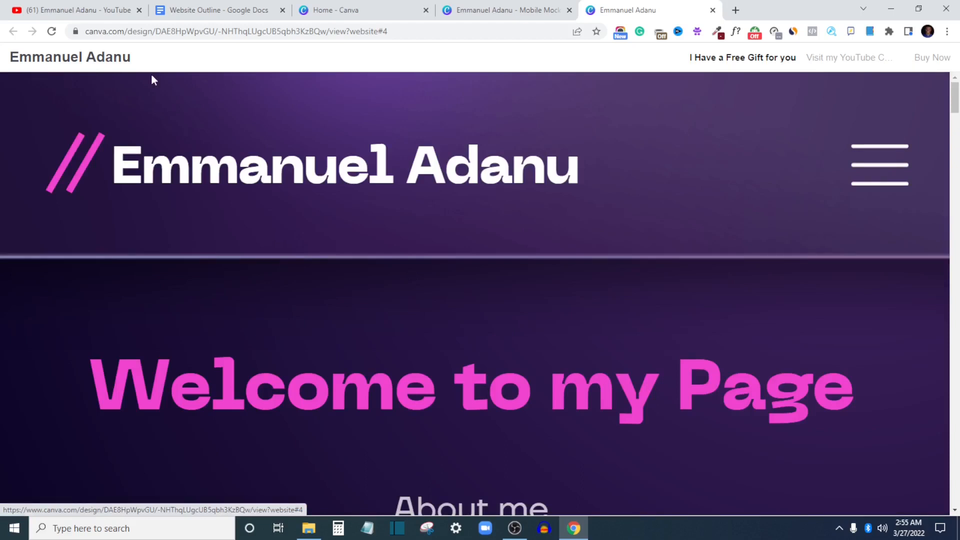
scroll(153, 79, "down", 8)
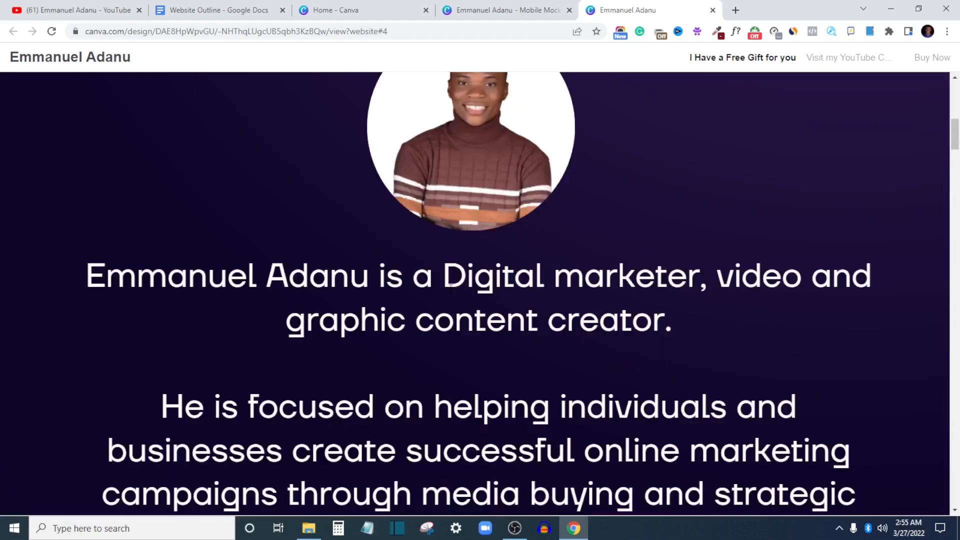
scroll(497, 320, "down", 5)
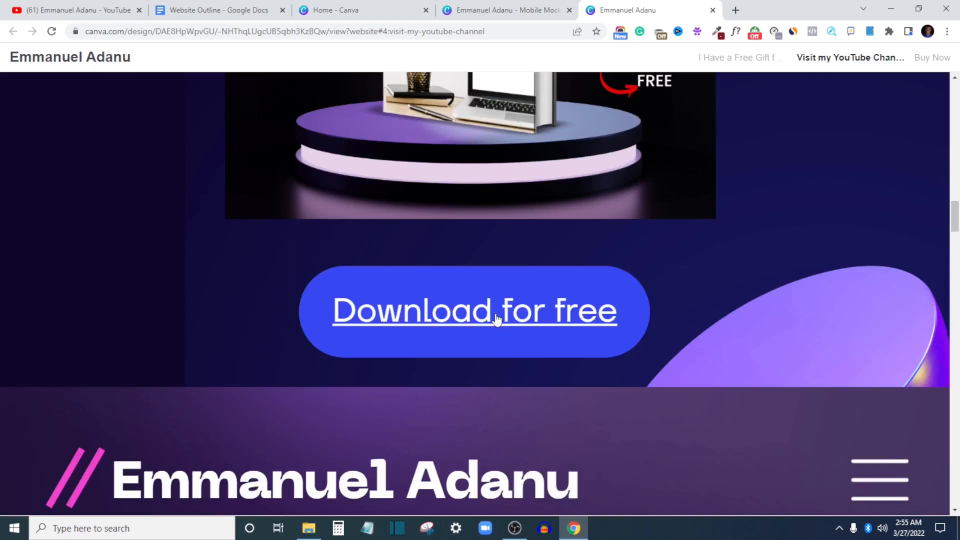
key("ctrl+minus")
key("ctrl+minus")
key("ctrl+minus")
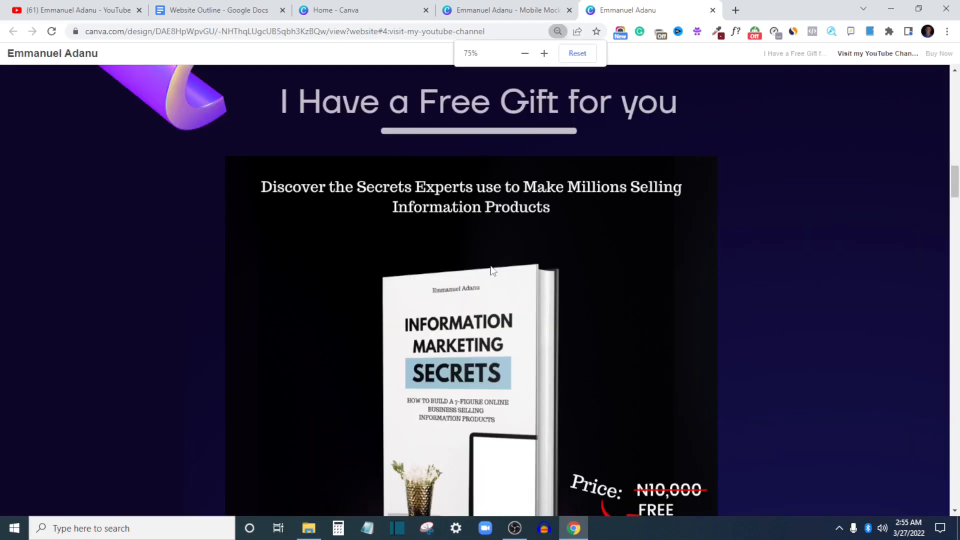
scroll(493, 280, "down", 10)
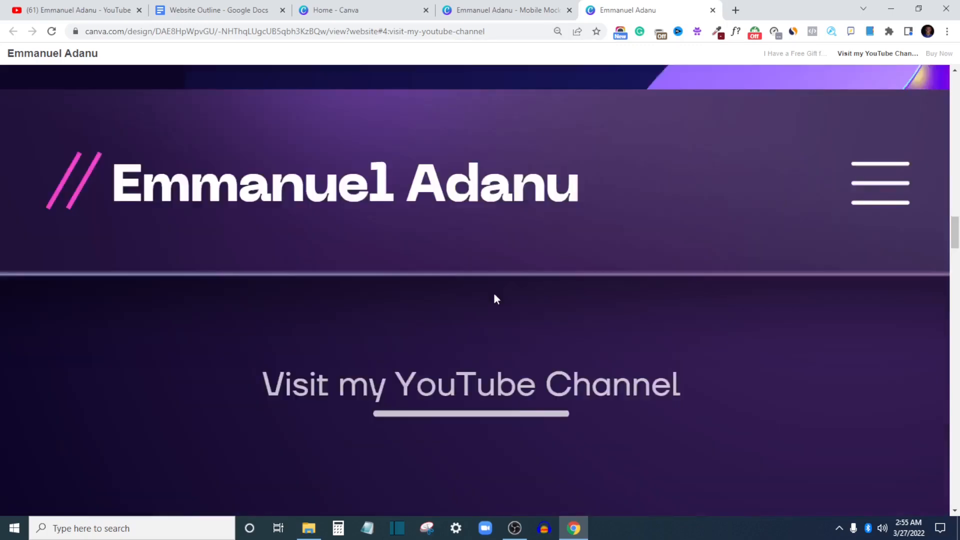
scroll(497, 299, "down", 10)
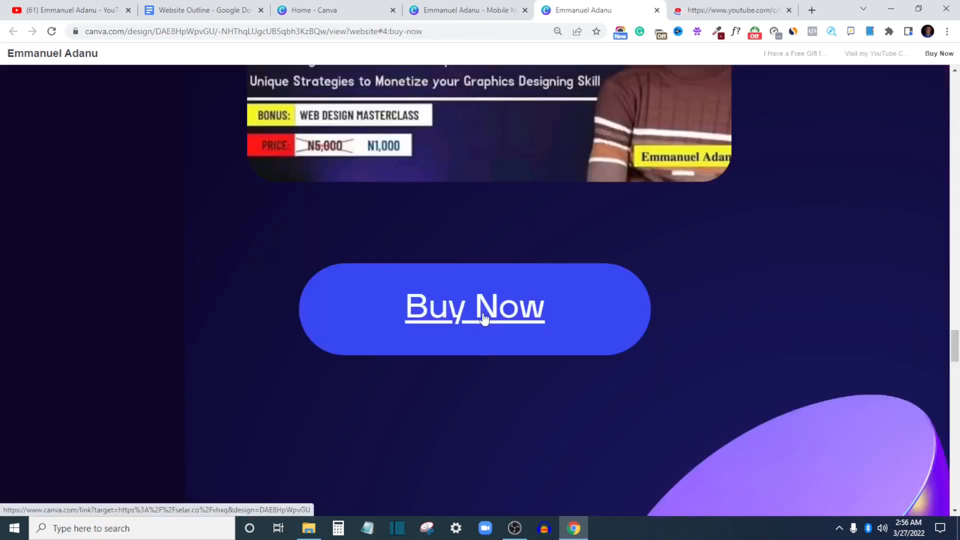
key("ctrl+minus")
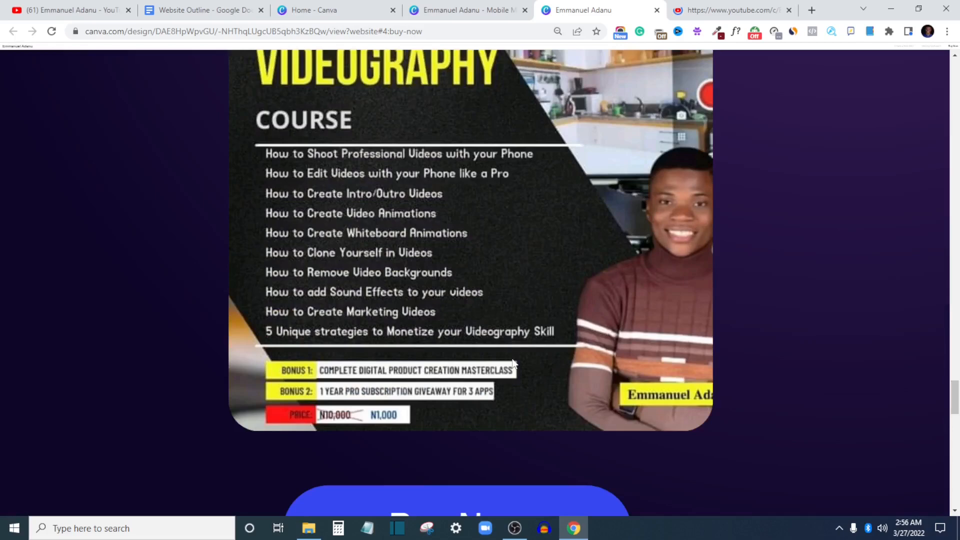
scroll(513, 363, "up", 1)
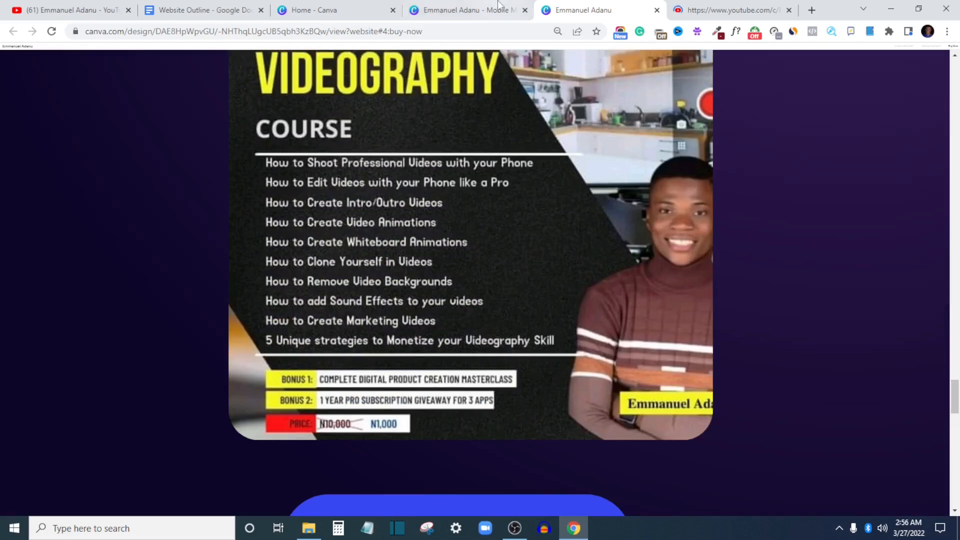
left_click(498, 6)
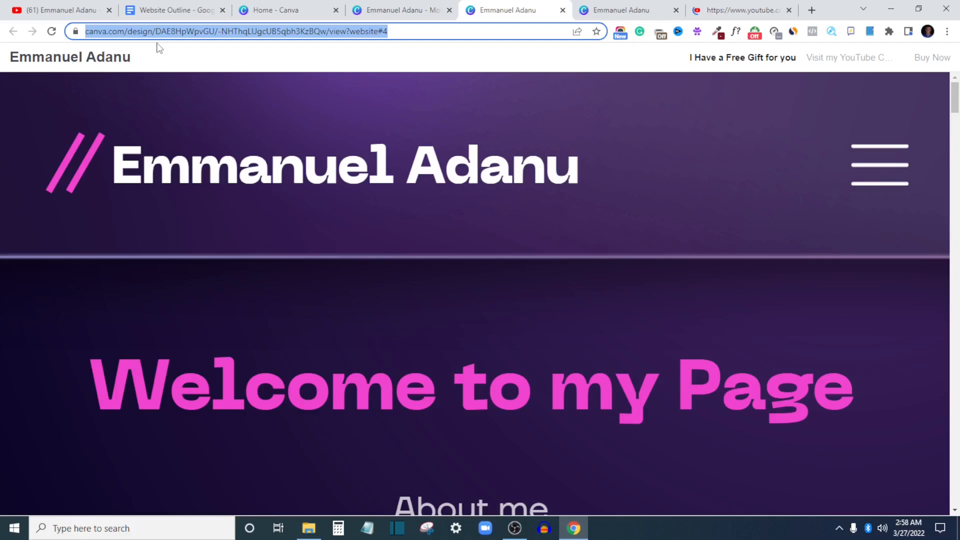
scroll(478, 281, "down", 3)
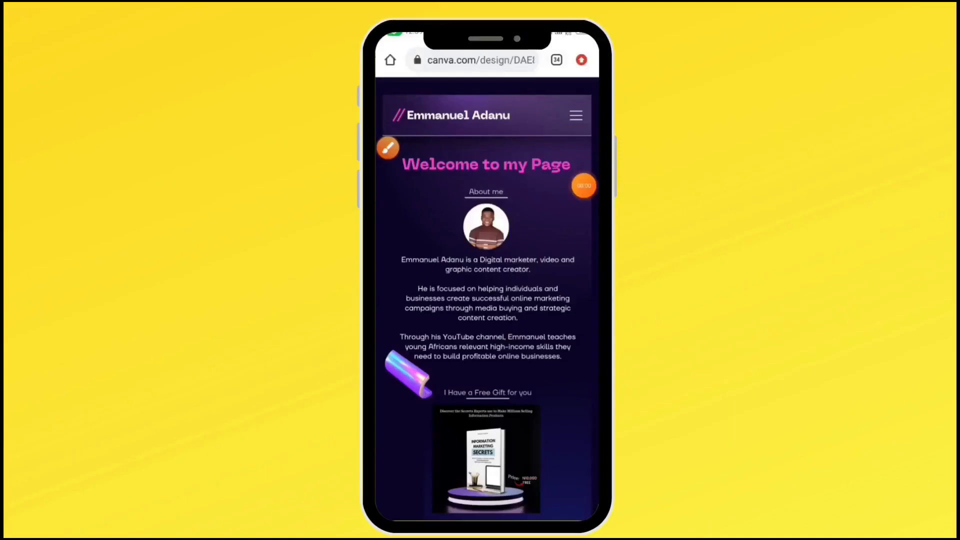
Step: Review the whole published website from the welcome section down to the contact icons, then recheck the course offers and YouTube section
scroll(487, 280, "down", 5)
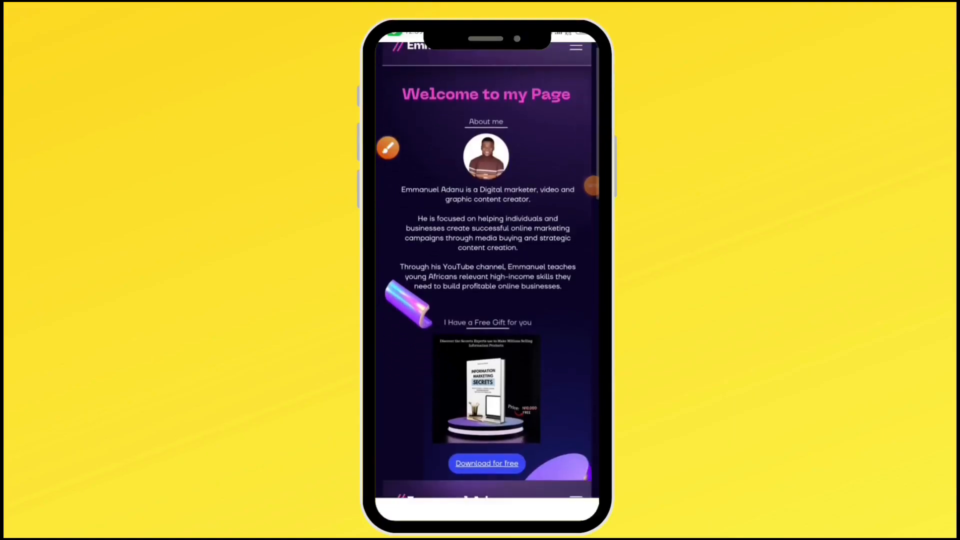
scroll(488, 280, "down", 3)
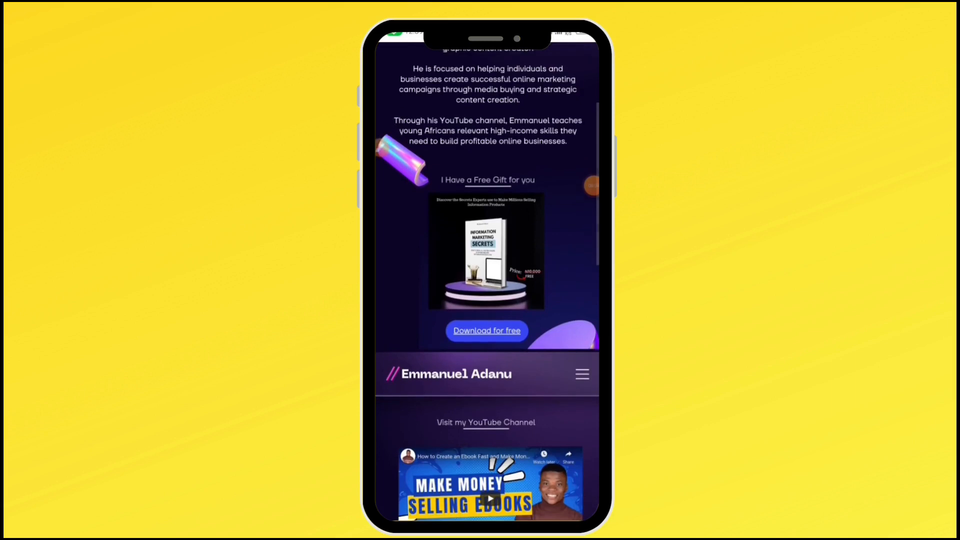
scroll(488, 280, "down", 3)
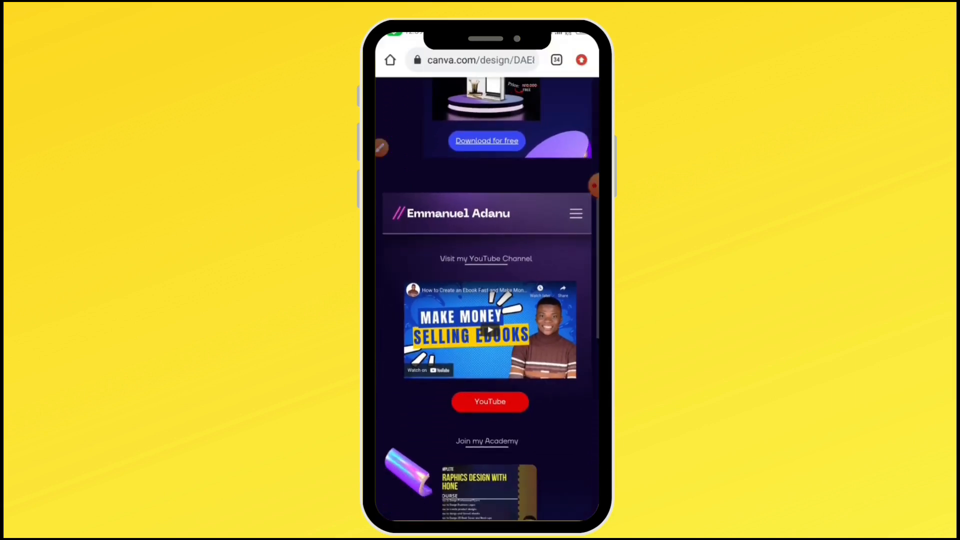
scroll(488, 280, "down", 2)
scroll(488, 280, "down", 2)
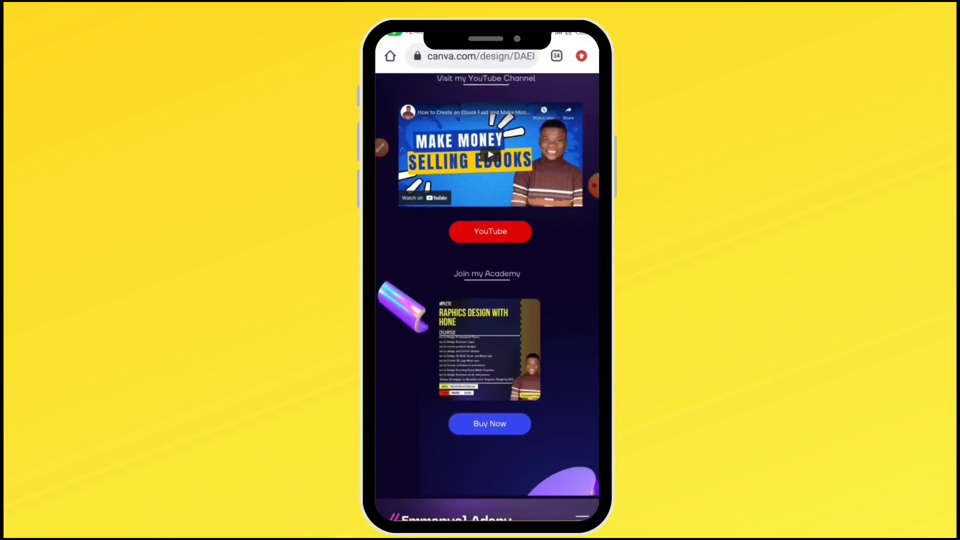
scroll(487, 280, "down", 4)
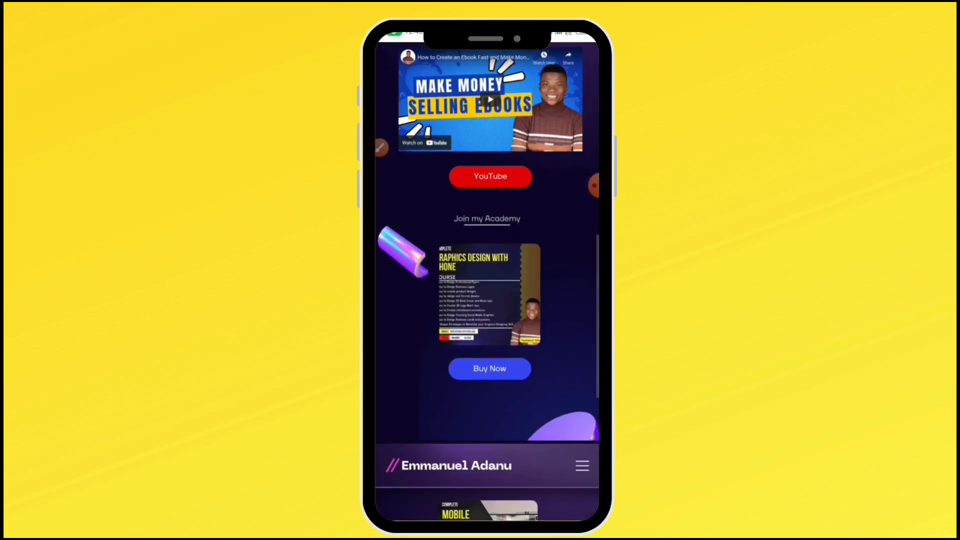
scroll(488, 280, "down", 5)
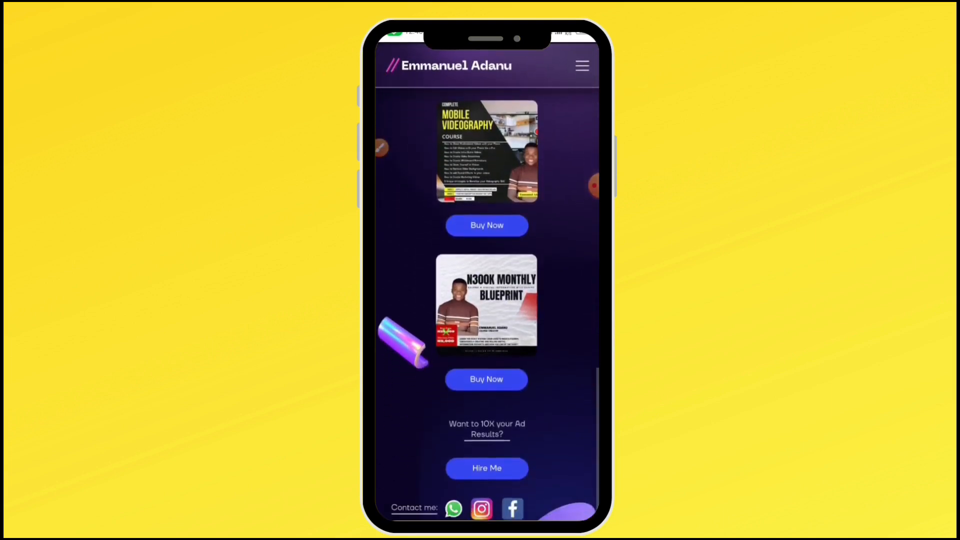
scroll(487, 280, "down", 1)
scroll(487, 280, "up", 2)
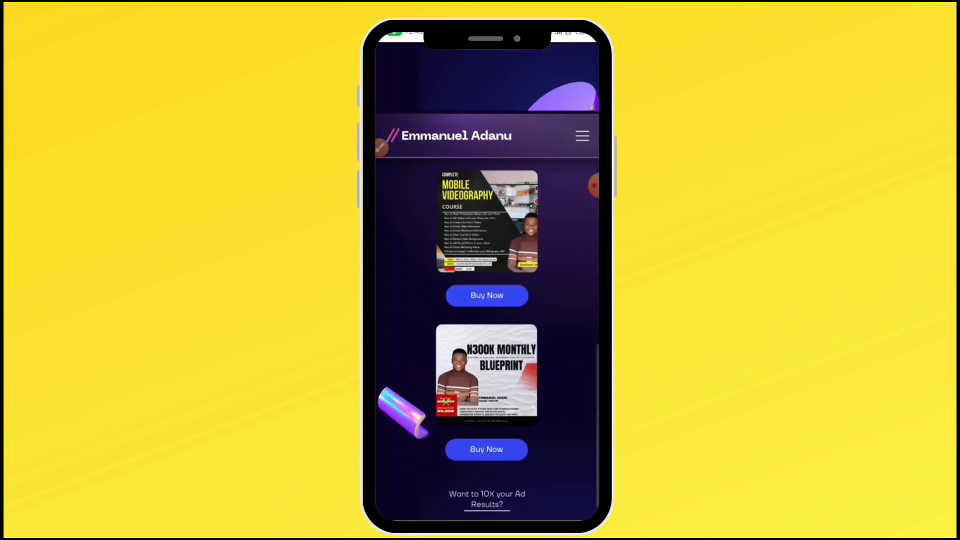
scroll(488, 280, "down", 2)
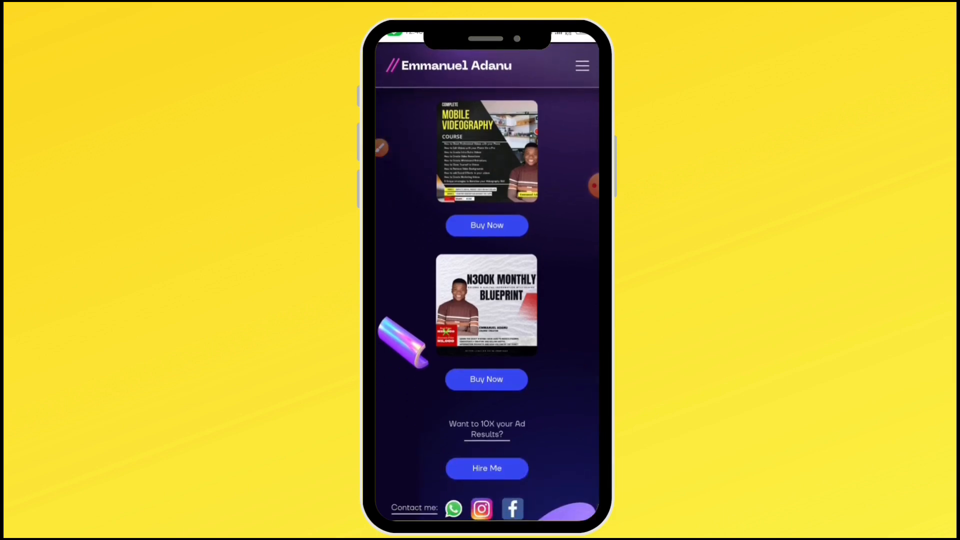
scroll(488, 280, "up", 3)
scroll(488, 280, "up", 2)
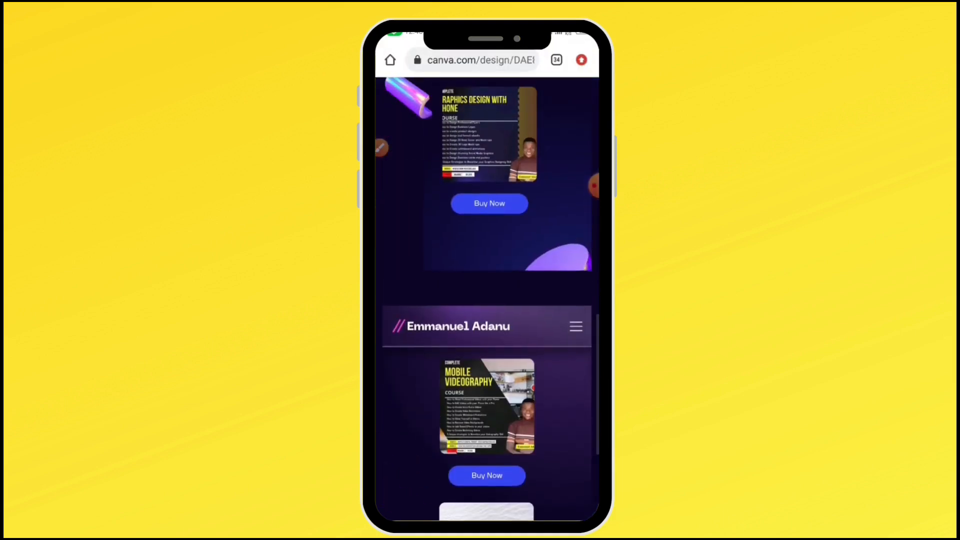
scroll(488, 280, "up", 3)
scroll(487, 280, "up", 2)
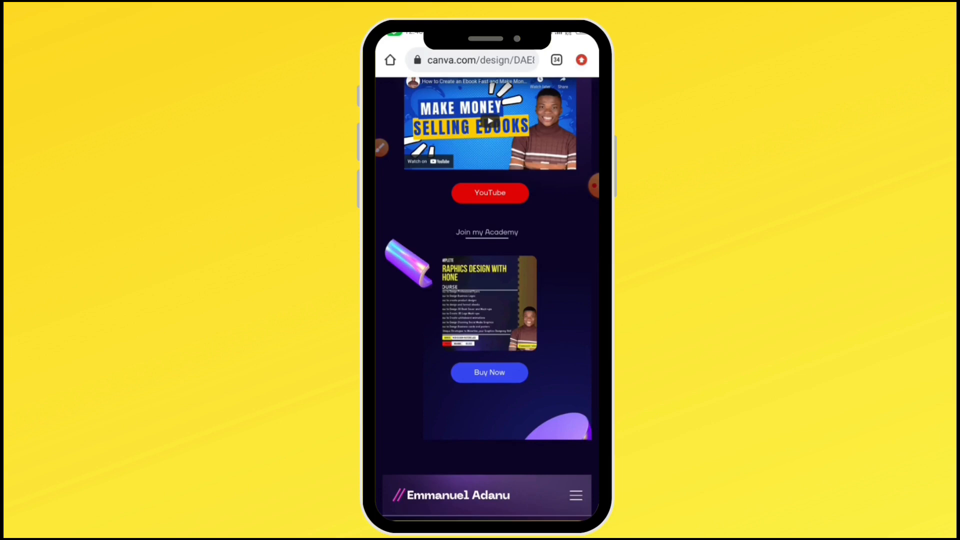